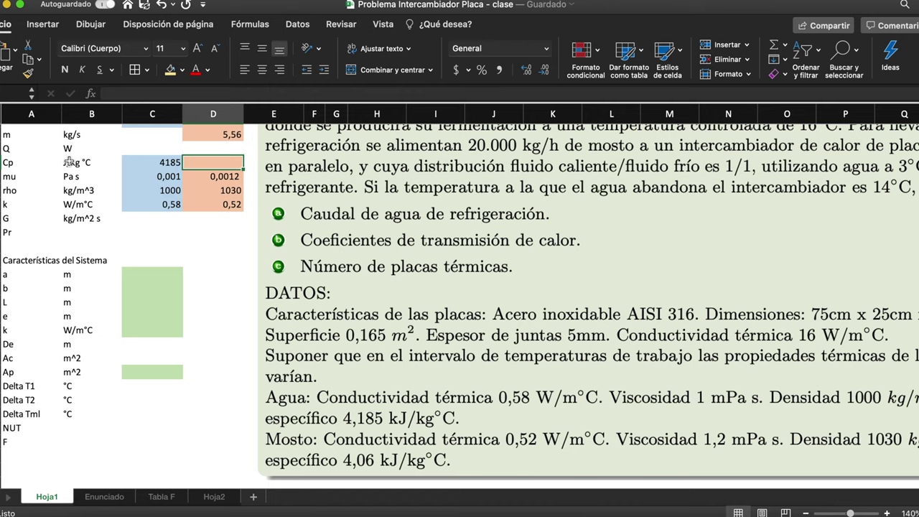
- Enter 4060 as the hot fluid's specific heat Cp
{"action": "type", "text": "4060"}
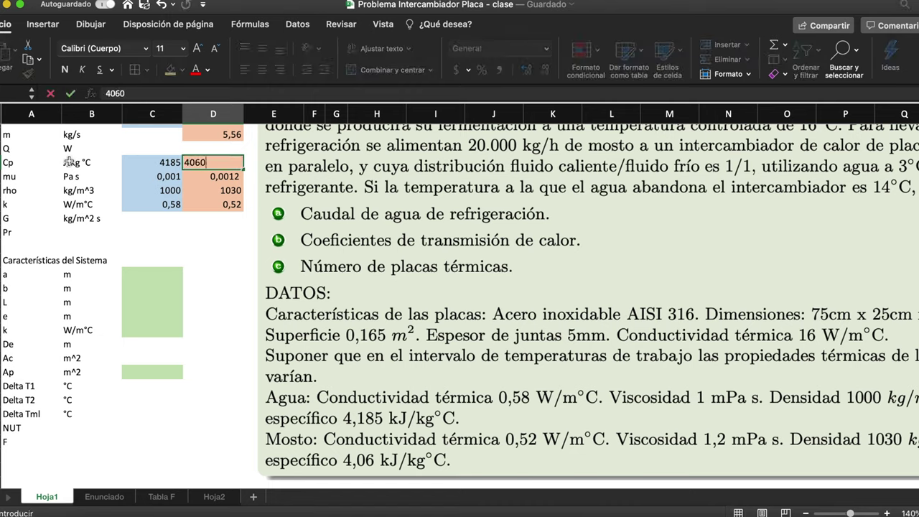
{"action": "key", "text": "Return"}
{"action": "key", "text": "Up"}
{"action": "key", "text": "Left"}
{"action": "key", "text": "Up"}
{"action": "key", "text": "Up"}
{"action": "key", "text": "Up"}
{"action": "key", "text": "Up"}
{"action": "key", "text": "Down"}
{"action": "key", "text": "Down"}
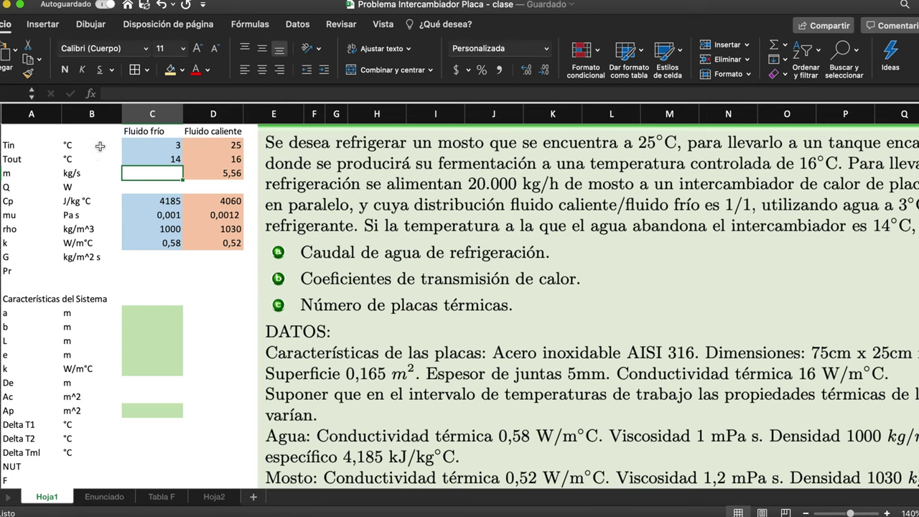
- Enter the plate width a as 2,50E-01 m in the system characteristics
{"action": "scroll", "coordinate": [199, 316], "scroll_direction": "down", "scroll_amount": 4}
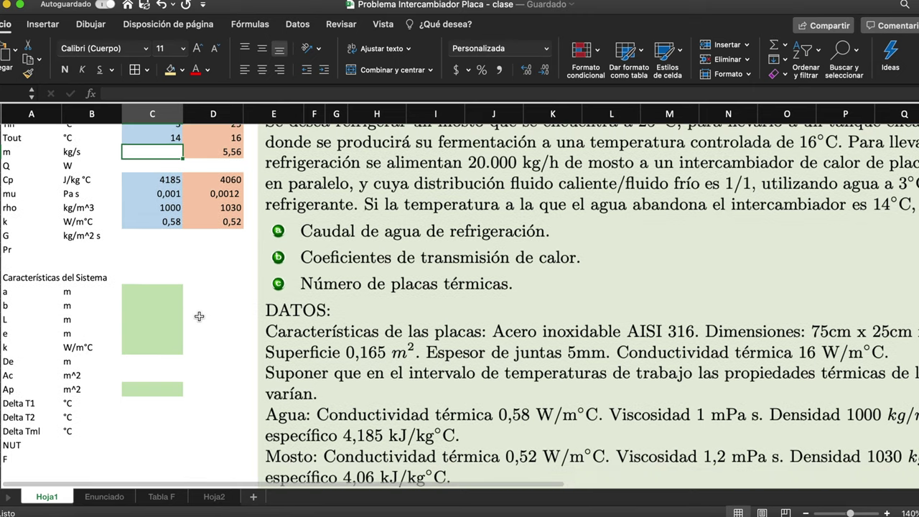
{"action": "scroll", "coordinate": [199, 316], "scroll_direction": "up", "scroll_amount": 1}
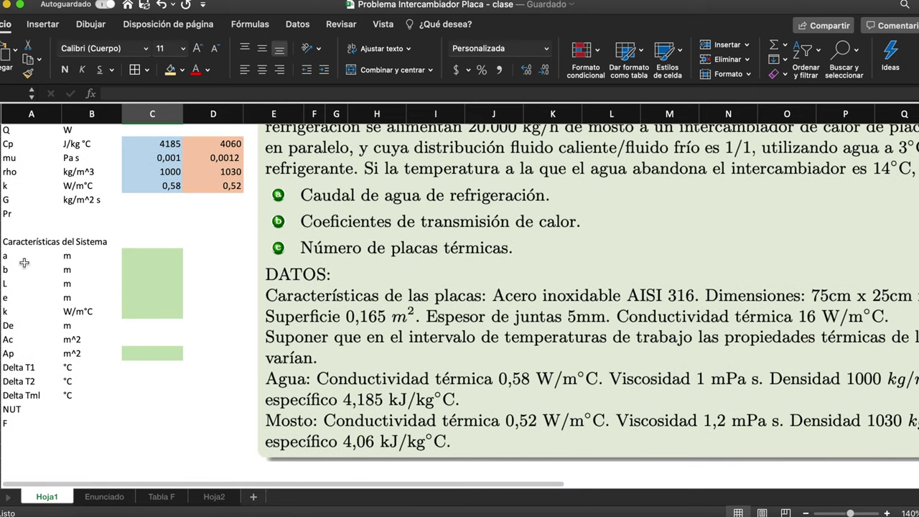
{"action": "left_click", "coordinate": [135, 258]}
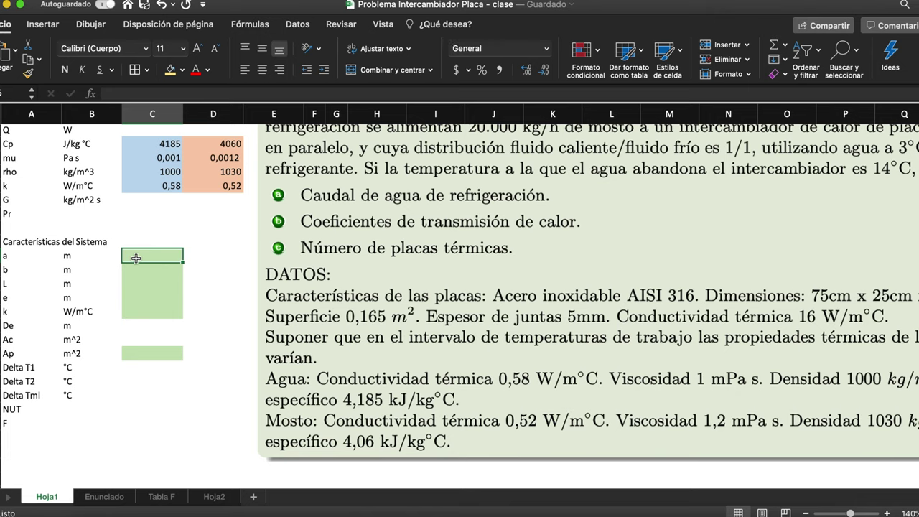
{"action": "type", "text": "2"}
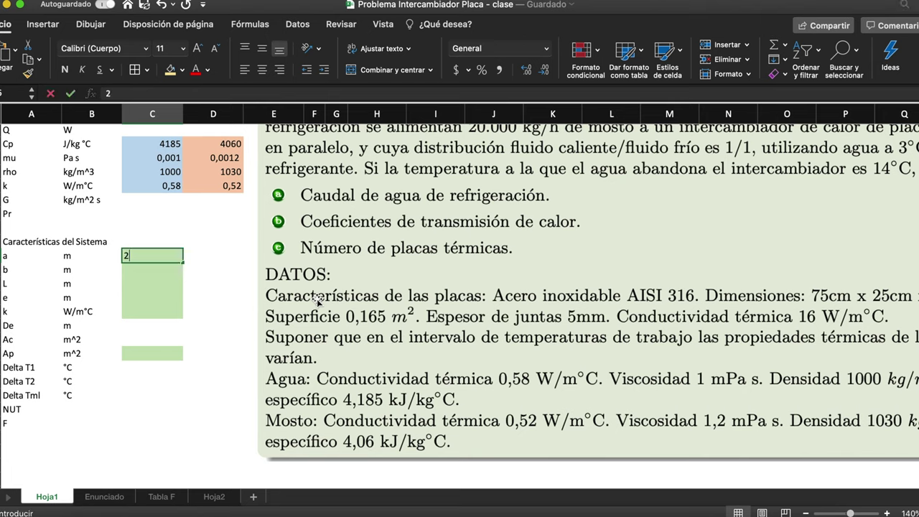
{"action": "type", "text": "5e-"}
{"action": "type", "text": "1"}
{"action": "key", "text": "Return"}
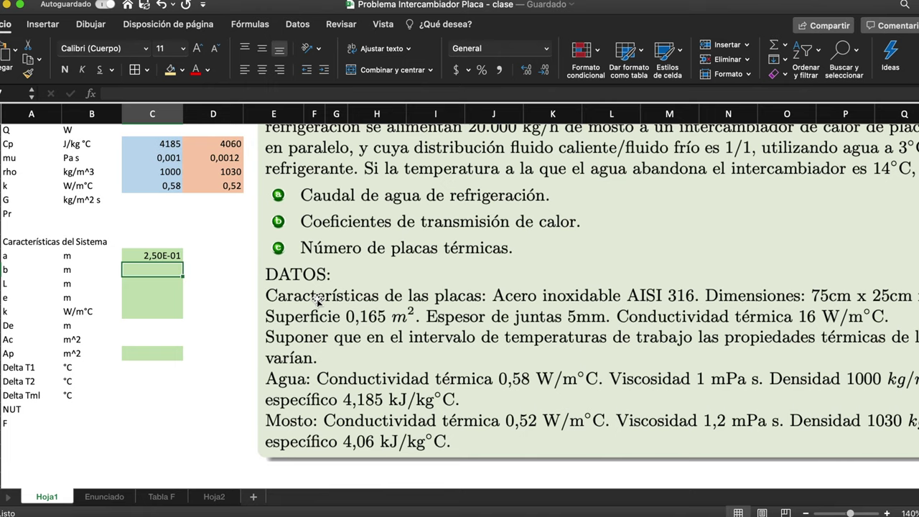
- Enter the gasket thickness b as 5e-3 m in the system characteristics
{"action": "left_click", "coordinate": [5, 272]}
{"action": "left_click", "coordinate": [170, 268]}
{"action": "type", "text": "5e-3"}
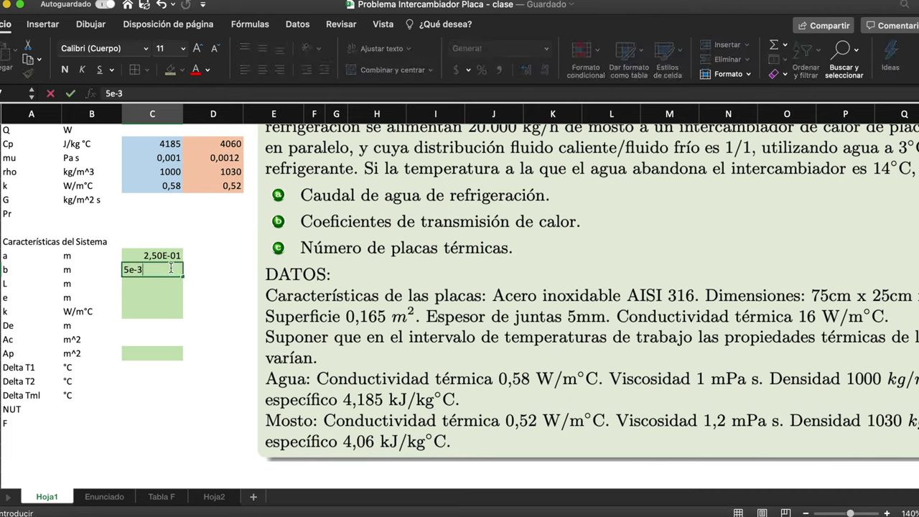
{"action": "key", "text": "Return"}
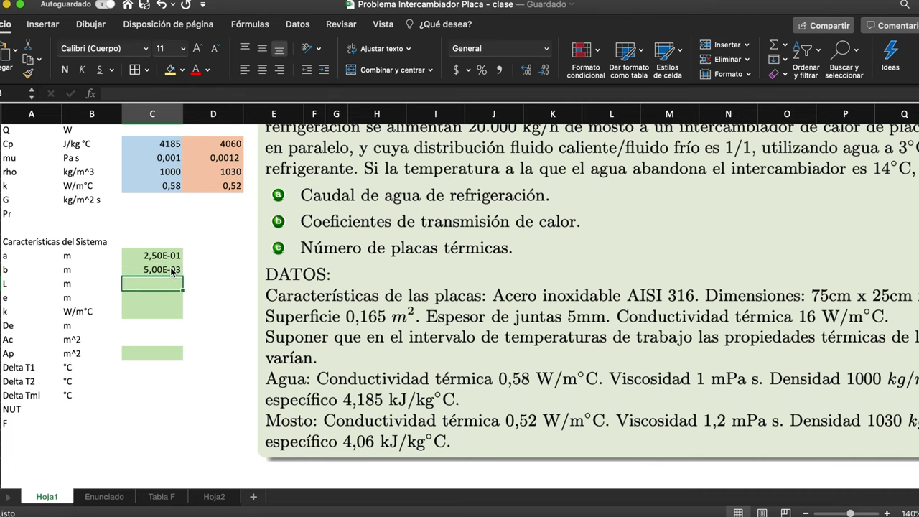
- Enter the plate length L as 75e-2 m in the system characteristics
{"action": "key", "text": "Left"}
{"action": "key", "text": "Left"}
{"action": "key", "text": "Right"}
{"action": "key", "text": "Right"}
{"action": "type", "text": "75e-2"}
{"action": "key", "text": "Return"}
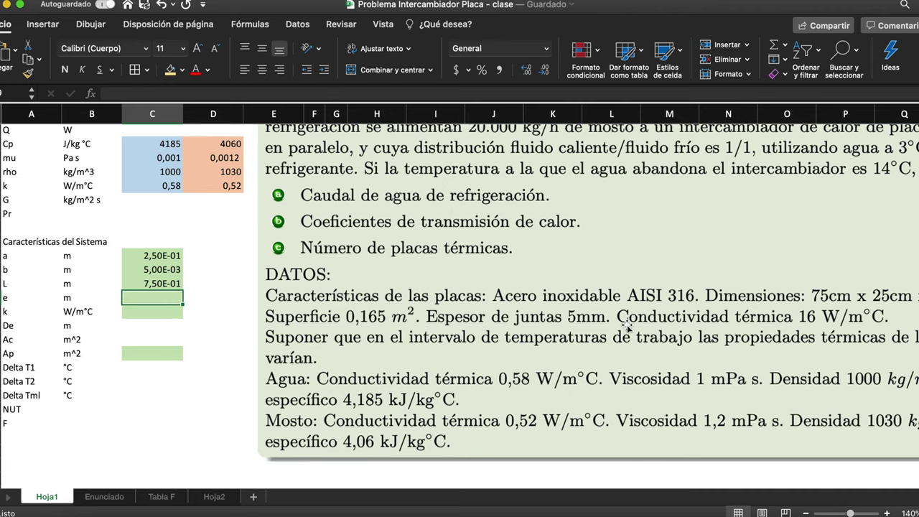
- Enter the plate thickness e as 1,5e-3 m, taken from the plate dimensions in the problem statement
{"action": "scroll", "coordinate": [689, 327], "scroll_direction": "right", "scroll_amount": 3}
{"action": "scroll", "coordinate": [714, 332], "scroll_direction": "right", "scroll_amount": 1}
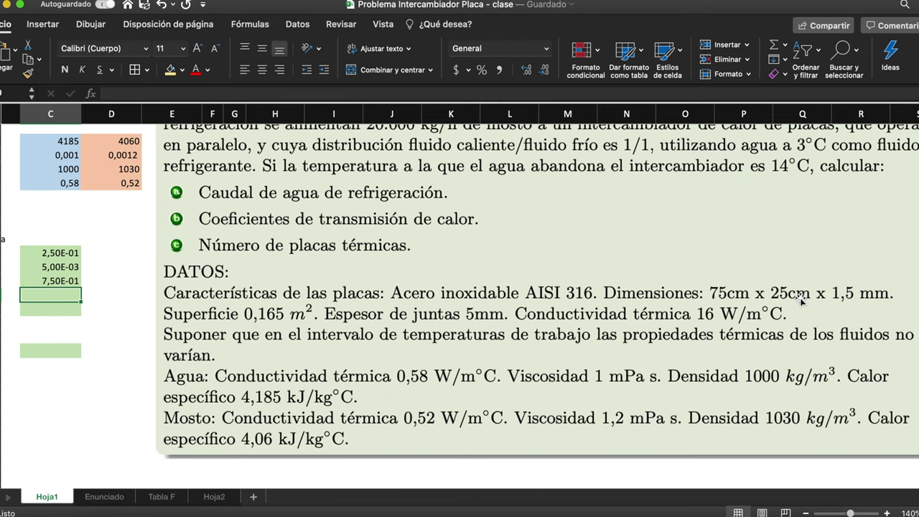
{"action": "scroll", "coordinate": [744, 357], "scroll_direction": "left", "scroll_amount": 3}
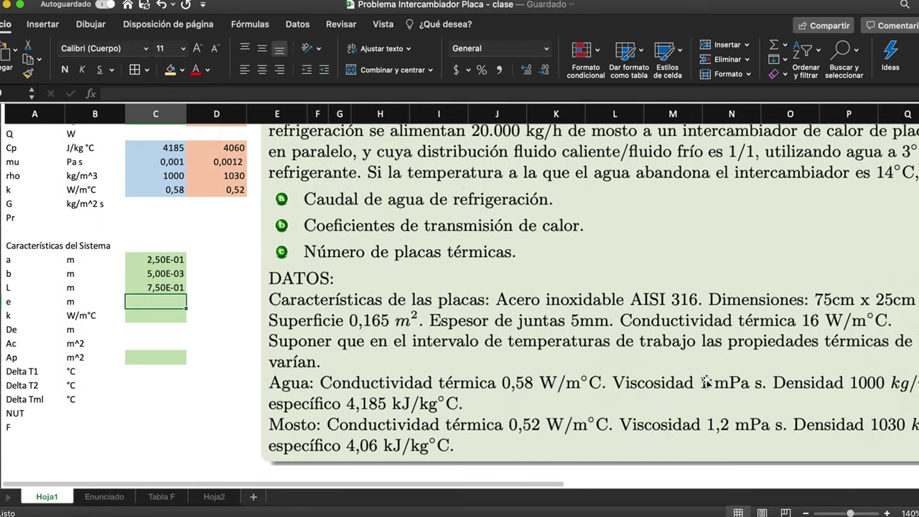
{"action": "type", "text": "1,5e-3"}
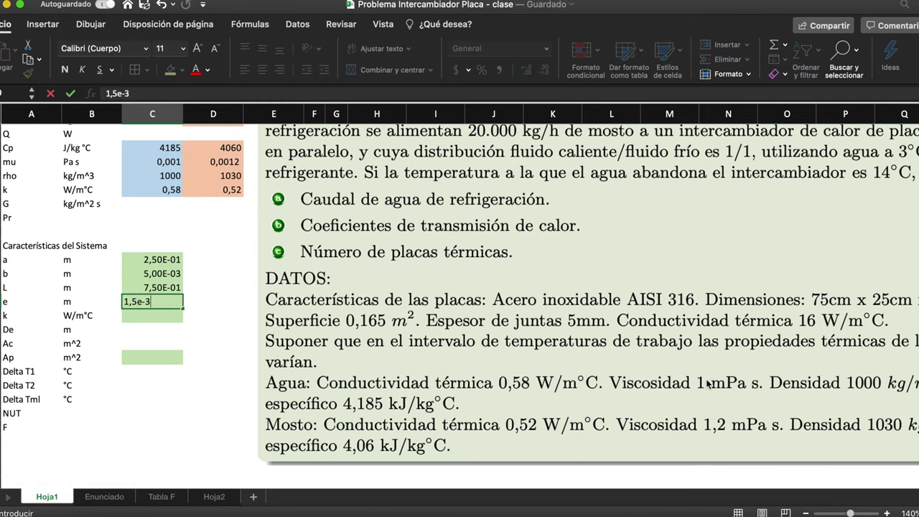
{"action": "key", "text": "Return"}
{"action": "key", "text": "Up"}
{"action": "key", "text": "Down"}
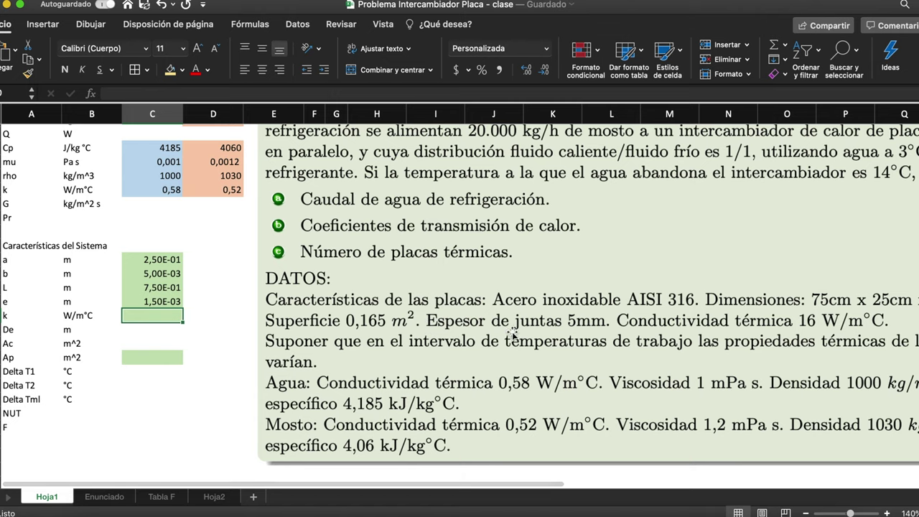
- Enter the plate's thermal conductivity k as 16 W/m°C in the system characteristics
{"action": "scroll", "coordinate": [636, 347], "scroll_direction": "right", "scroll_amount": 1}
{"action": "scroll", "coordinate": [636, 347], "scroll_direction": "left", "scroll_amount": 1}
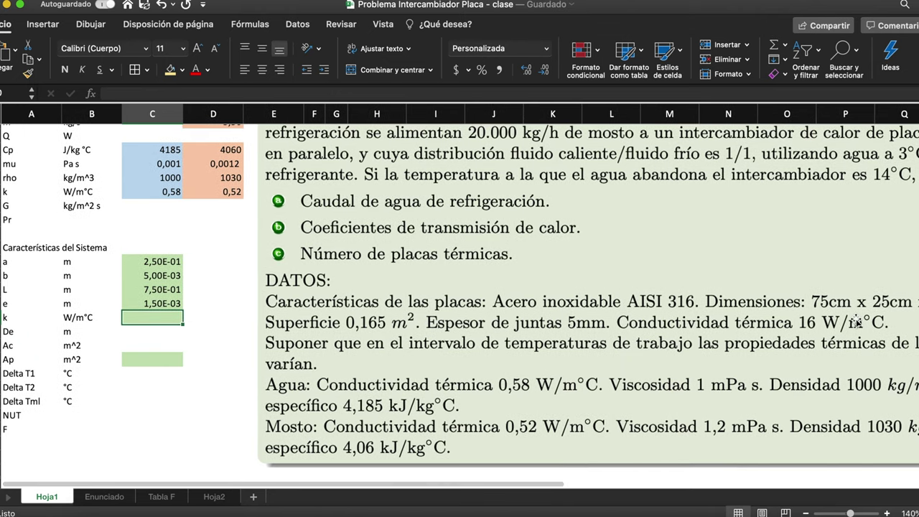
{"action": "type", "text": "16"}
{"action": "key", "text": "Return"}
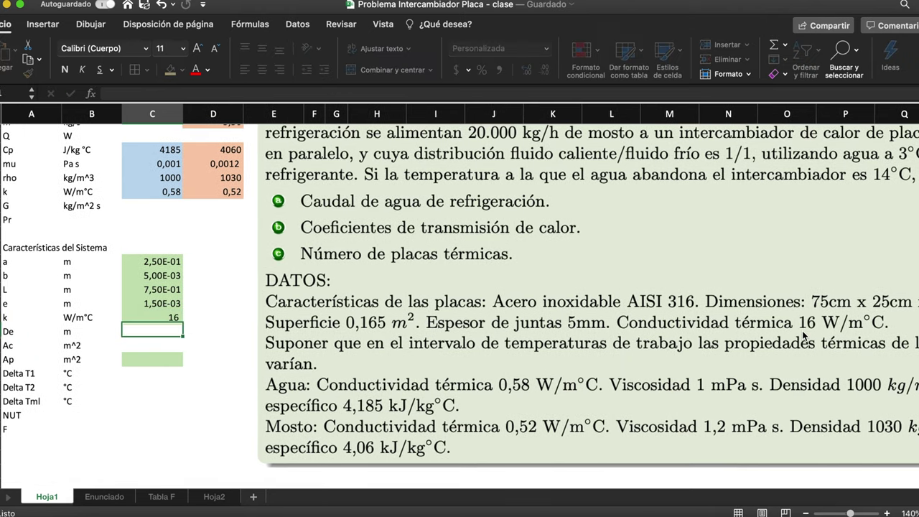
- Enter the plate area Ap as 0,165 m^2, leaving De and Ac blank
{"action": "key", "text": "Down"}
{"action": "key", "text": "Down"}
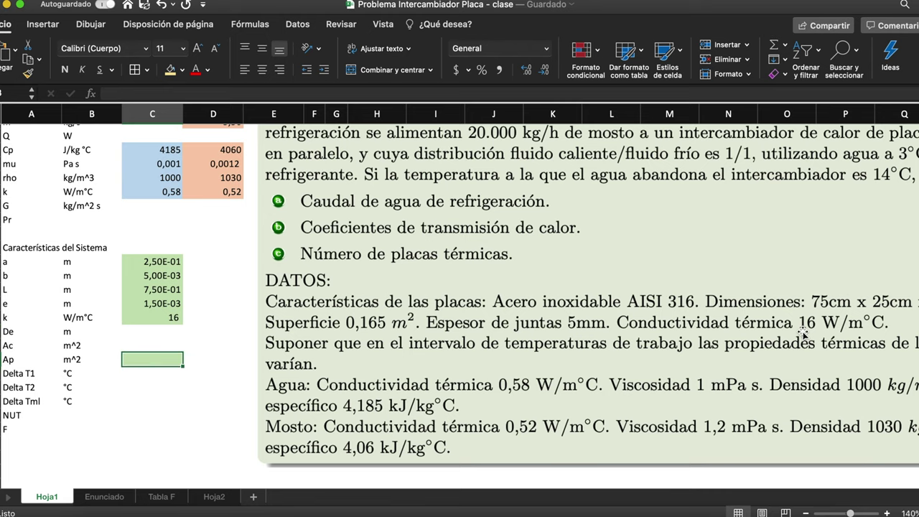
{"action": "scroll", "coordinate": [614, 375], "scroll_direction": "right", "scroll_amount": 3}
{"action": "scroll", "coordinate": [614, 375], "scroll_direction": "left", "scroll_amount": 3}
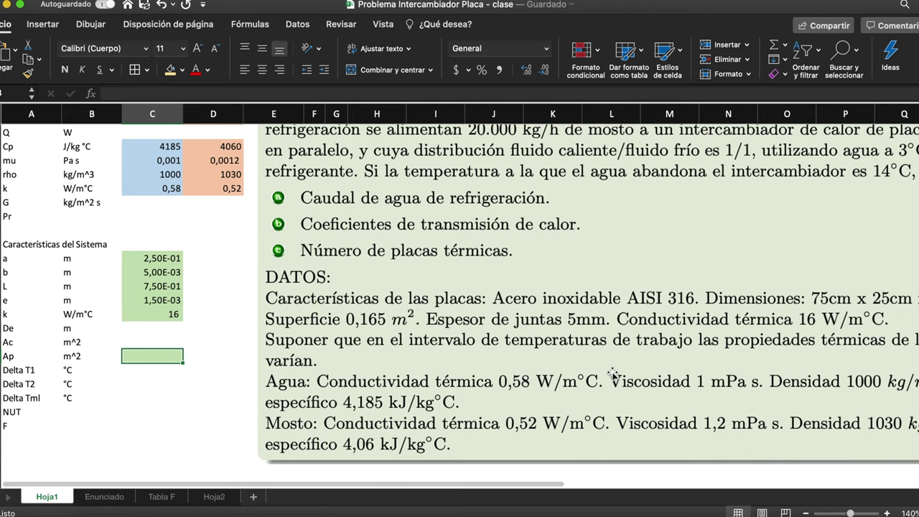
{"action": "type", "text": ",165"}
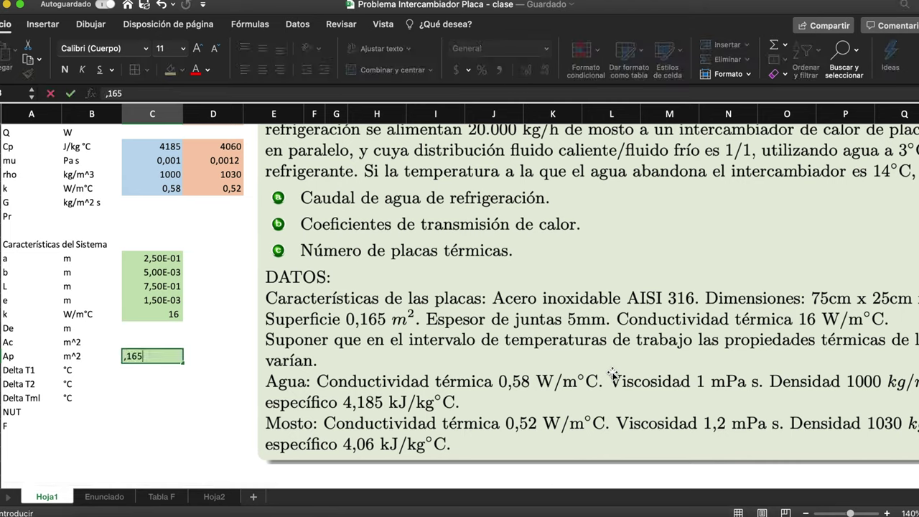
{"action": "key", "text": "Return"}
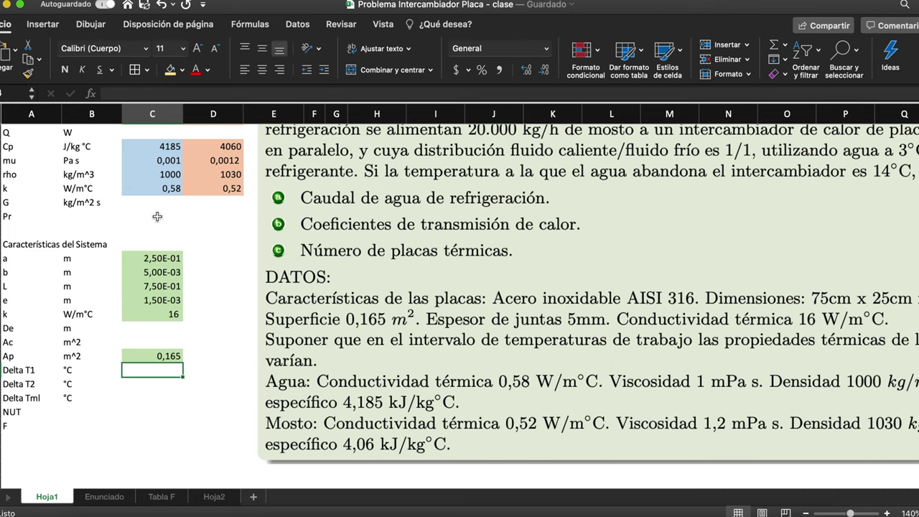
- Delete the problem statement image covering the results table beside the data
{"action": "scroll", "coordinate": [643, 368], "scroll_direction": "up", "scroll_amount": 5}
{"action": "scroll", "coordinate": [643, 368], "scroll_direction": "right", "scroll_amount": 1}
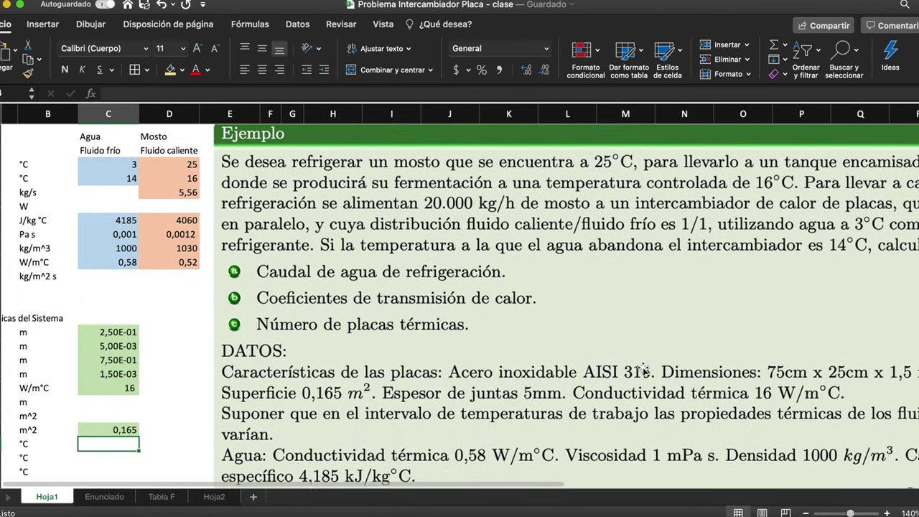
{"action": "scroll", "coordinate": [643, 369], "scroll_direction": "down", "scroll_amount": 1}
{"action": "scroll", "coordinate": [643, 369], "scroll_direction": "left", "scroll_amount": 1}
{"action": "left_click", "coordinate": [700, 289]}
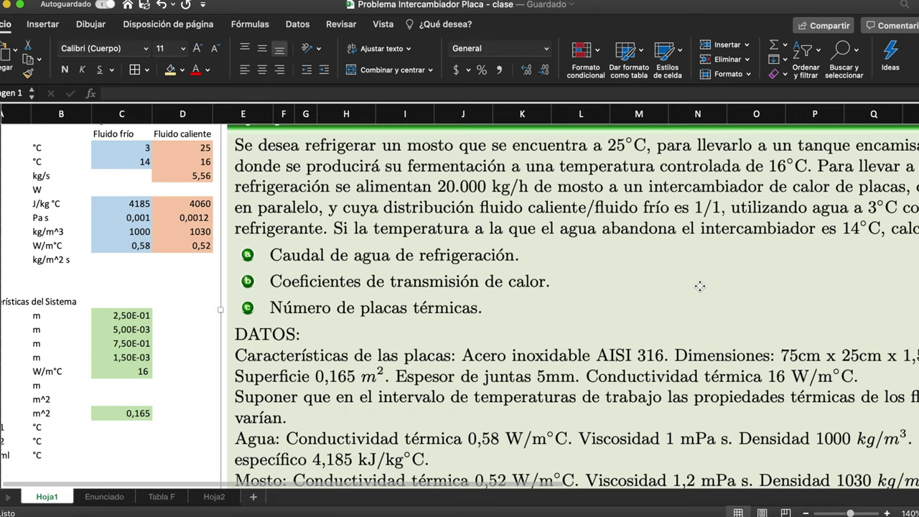
{"action": "key", "text": "Delete"}
{"action": "scroll", "coordinate": [700, 289], "scroll_direction": "down", "scroll_amount": 4}
{"action": "scroll", "coordinate": [700, 288], "scroll_direction": "left", "scroll_amount": 1}
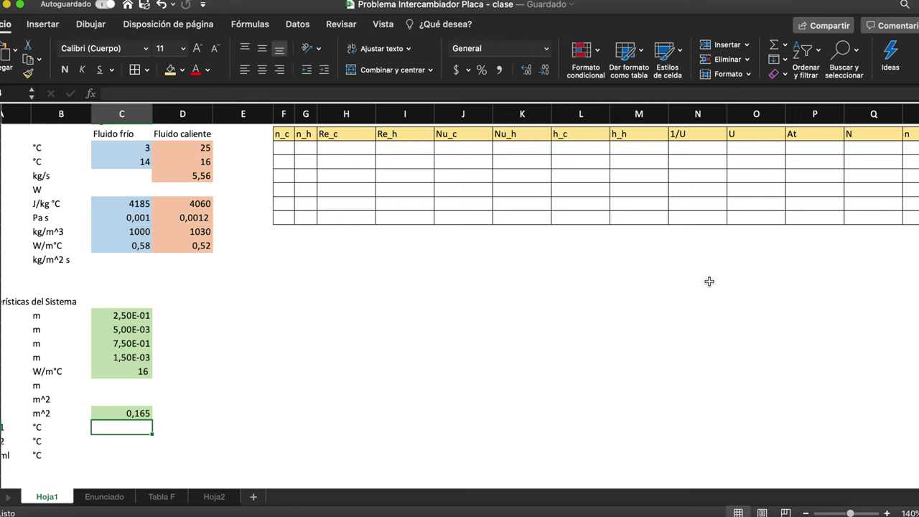
{"action": "scroll", "coordinate": [597, 421], "scroll_direction": "up", "scroll_amount": 5}
{"action": "scroll", "coordinate": [598, 421], "scroll_direction": "right", "scroll_amount": 1}
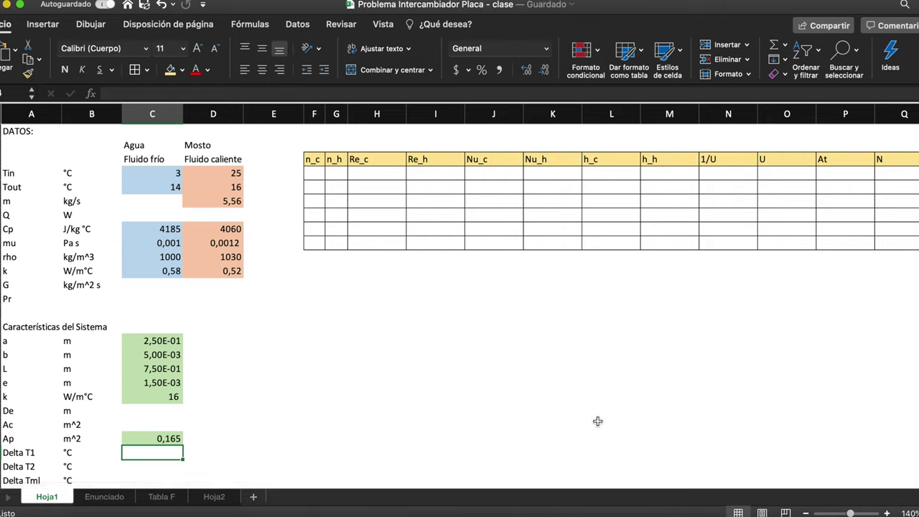
- Enter the formula =D6*D8/(D4-D5) for the hot fluid's heat flow Q in cell D7
{"action": "left_click", "coordinate": [204, 210]}
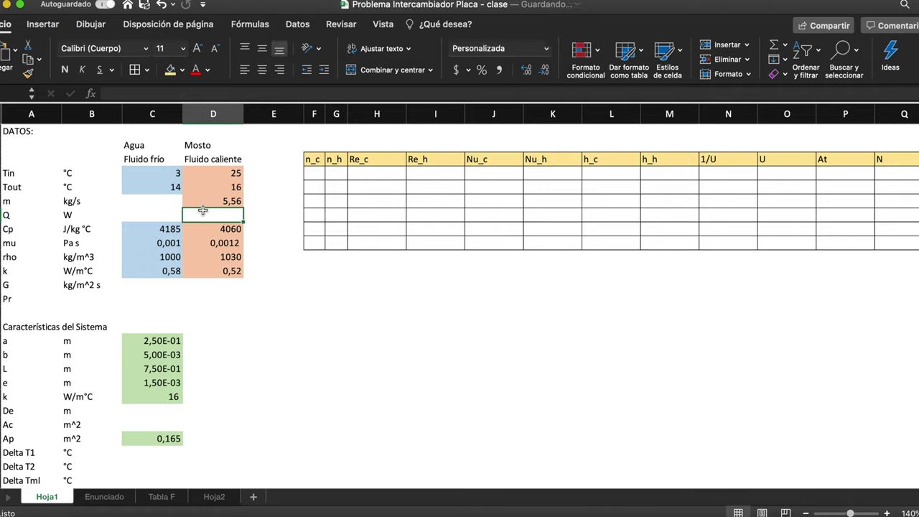
{"action": "type", "text": "="}
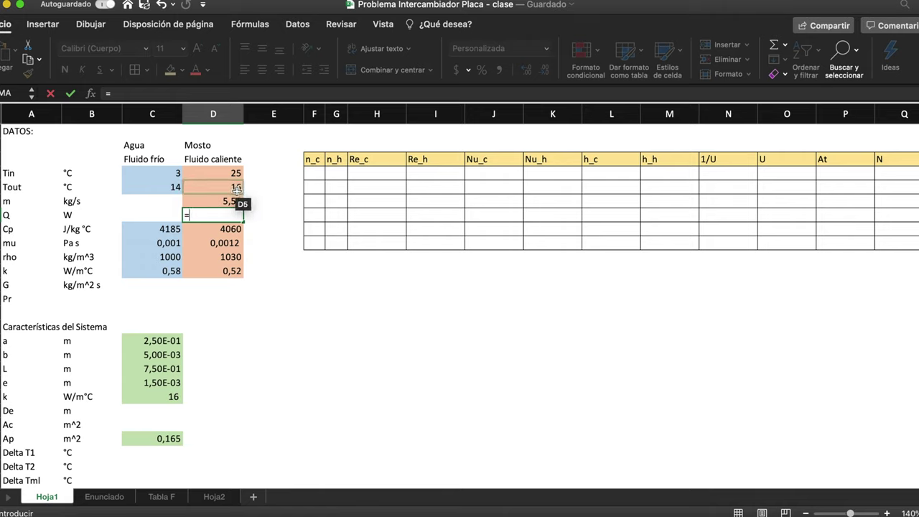
{"action": "left_click", "coordinate": [232, 201]}
{"action": "type", "text": "*"}
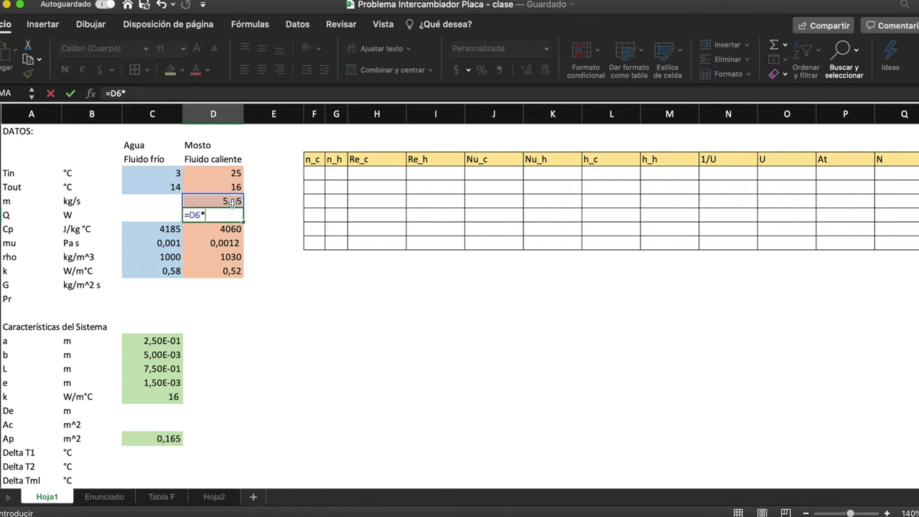
{"action": "left_click", "coordinate": [228, 229]}
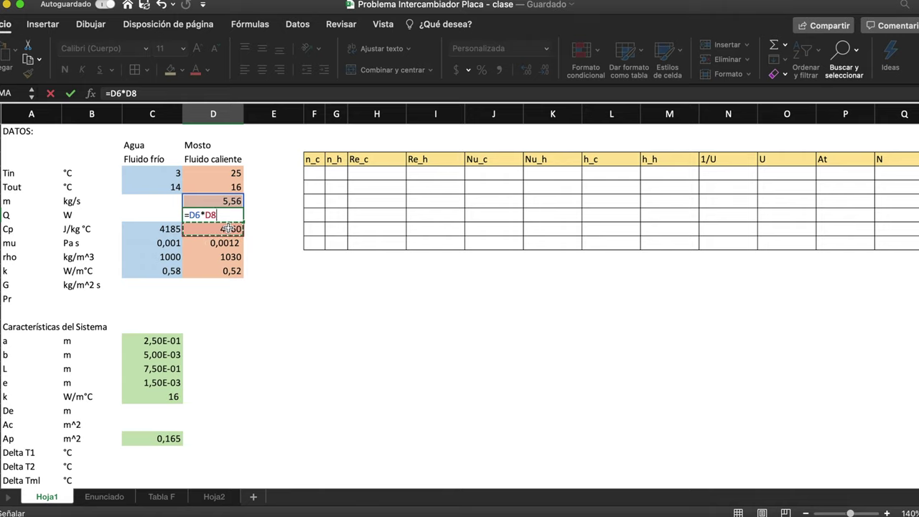
{"action": "type", "text": "/("}
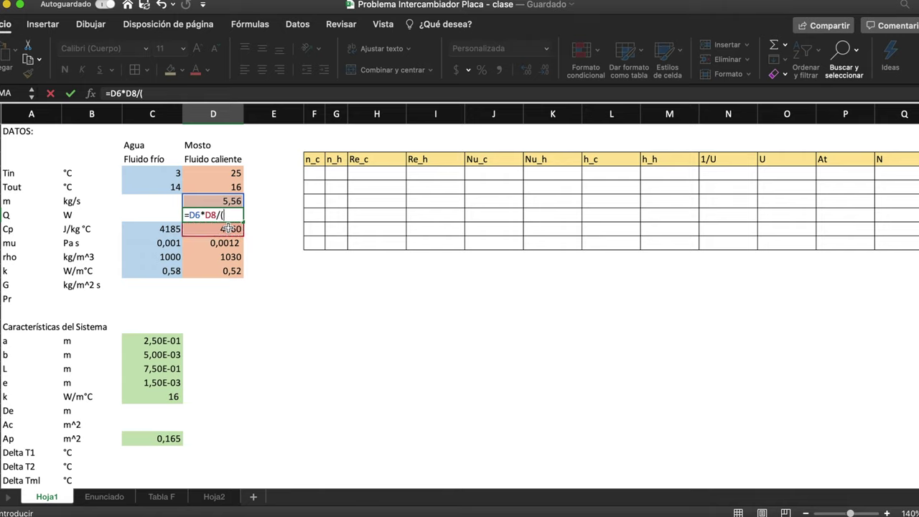
{"action": "left_click", "coordinate": [234, 172]}
{"action": "type", "text": "-"}
{"action": "left_click", "coordinate": [230, 185]}
{"action": "type", "text": ")"}
{"action": "key", "text": "Return"}
{"action": "key", "text": "Up"}
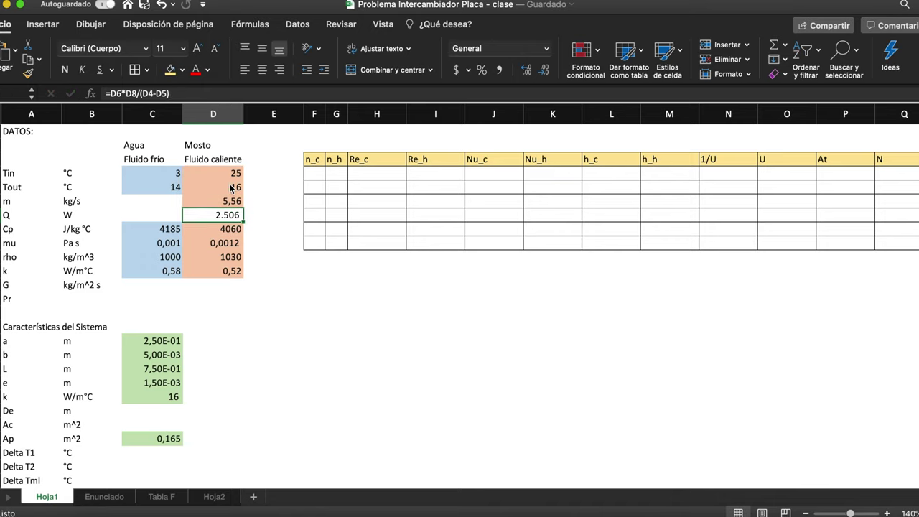
- Correct the hot fluid's heat flow Q formula in cell D7 to =D6*D8*(D4-D5)
{"action": "double_click", "coordinate": [234, 215]}
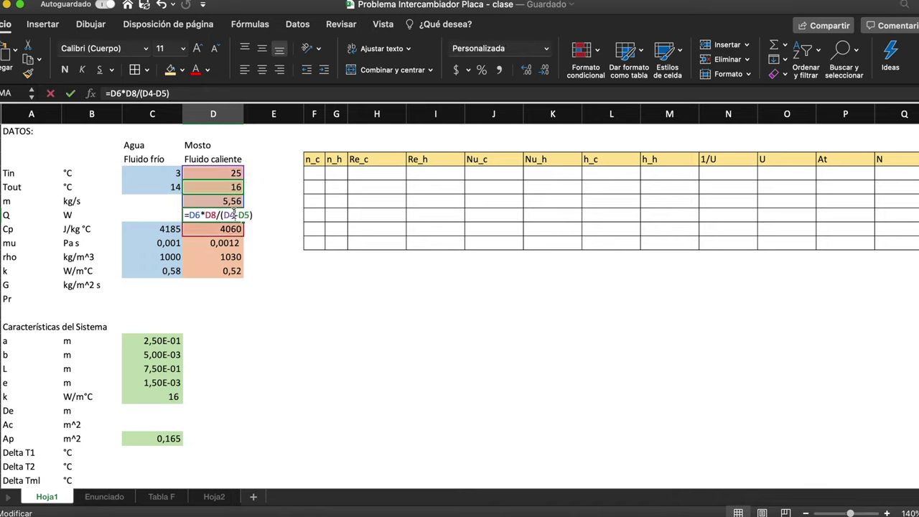
{"action": "key", "text": "Return"}
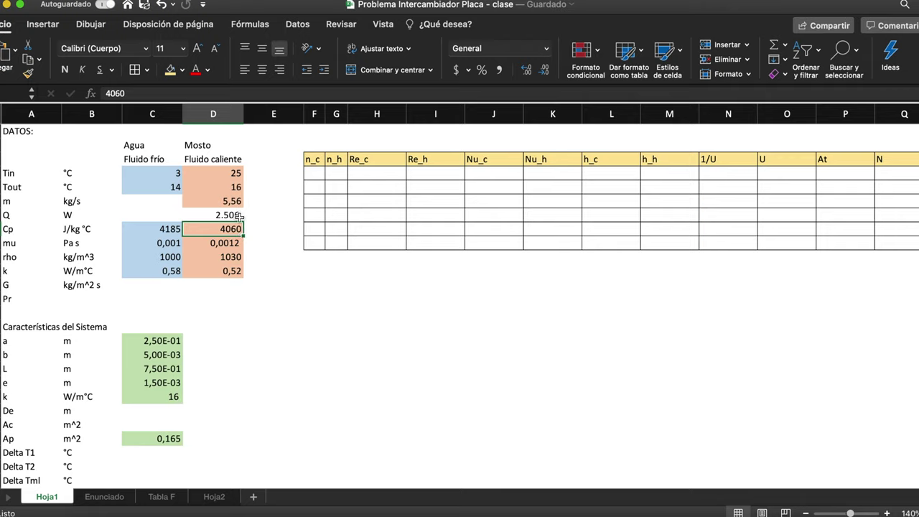
{"action": "left_click", "coordinate": [224, 214]}
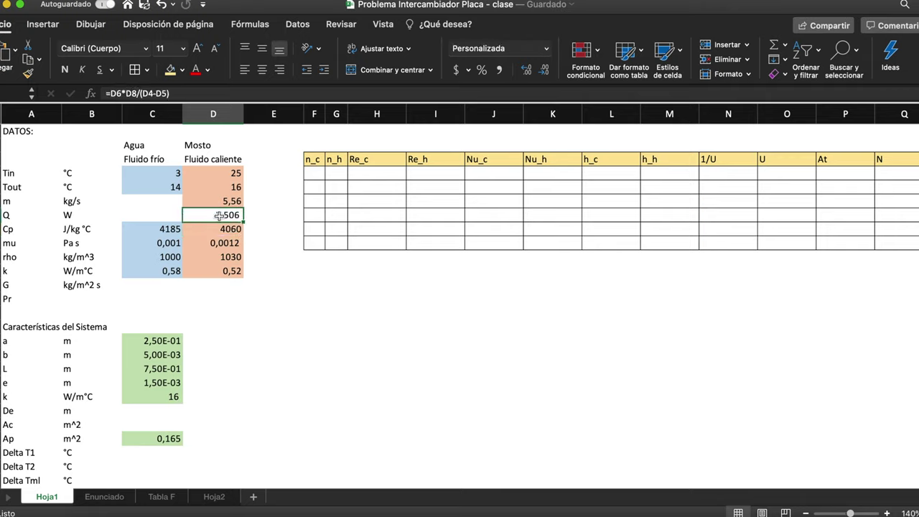
{"action": "double_click", "coordinate": [227, 214]}
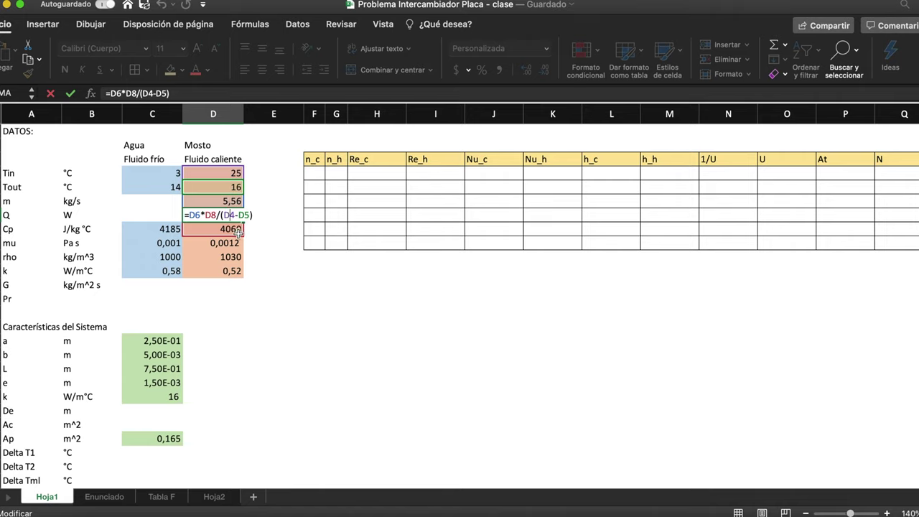
{"action": "left_click", "coordinate": [219, 216]}
{"action": "key", "text": "BackSpace"}
{"action": "type", "text": "*"}
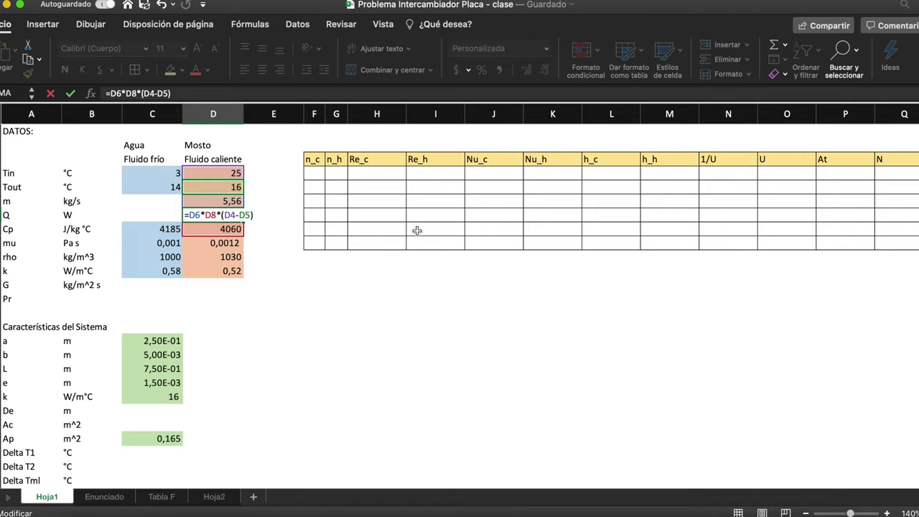
{"action": "key", "text": "super+Return"}
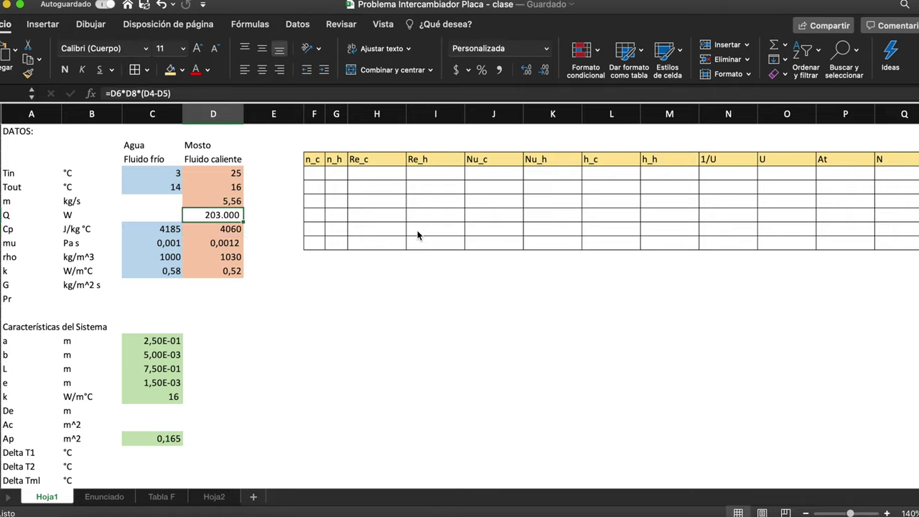
- Set the cold fluid's heat flow Q in cell C7 equal to the hot fluid's with =D7
{"action": "key", "text": "Left"}
{"action": "type", "text": "="}
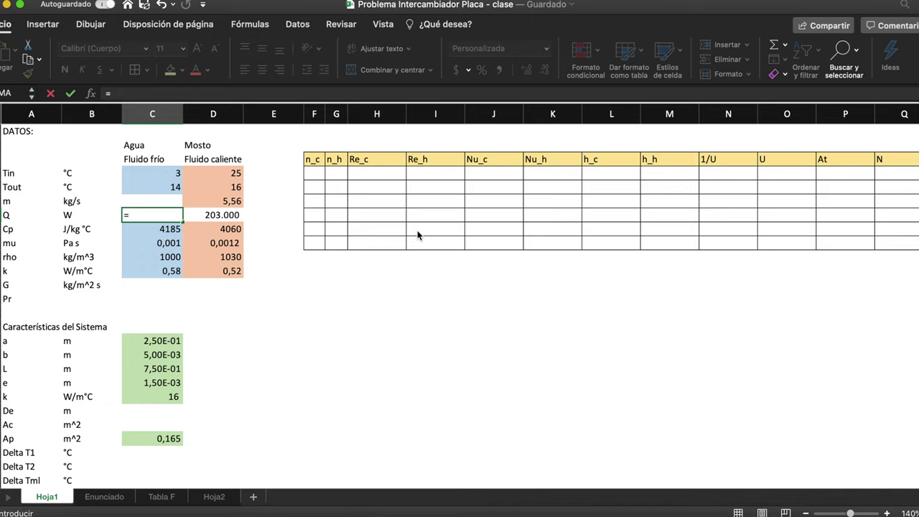
{"action": "key", "text": "Right"}
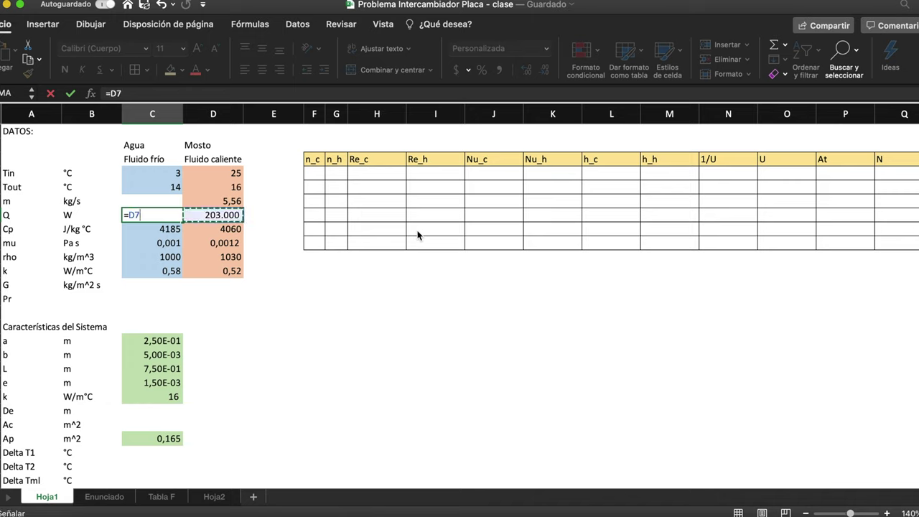
{"action": "key", "text": "Return"}
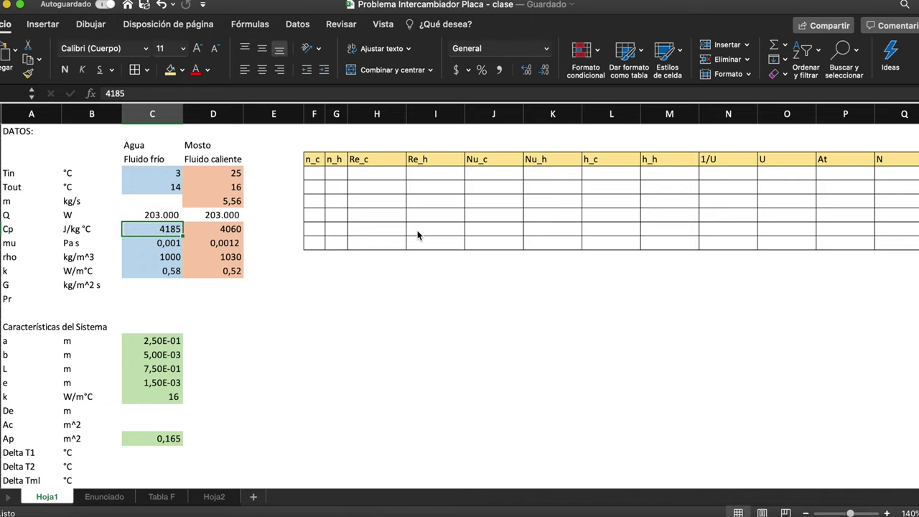
- Insert a new equation box on the sheet and set its font size to 44
{"action": "key", "text": "Up"}
{"action": "key", "text": "Up"}
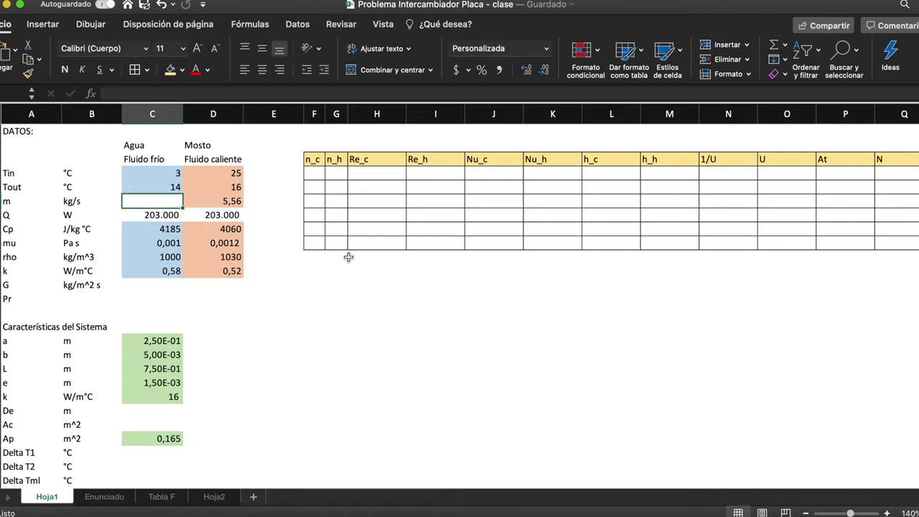
{"action": "left_click", "coordinate": [43, 23]}
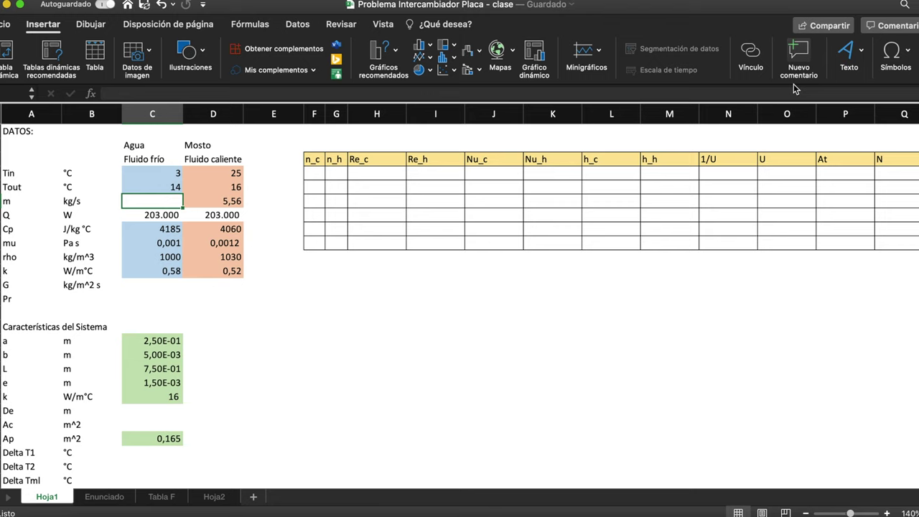
{"action": "left_click", "coordinate": [891, 54]}
{"action": "left_click", "coordinate": [878, 90]}
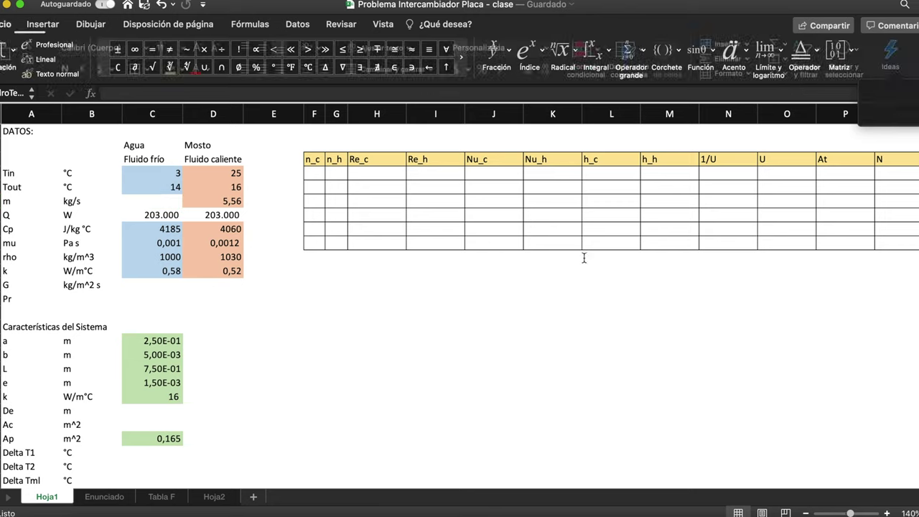
{"action": "left_click", "coordinate": [9, 25]}
{"action": "left_click", "coordinate": [183, 48]}
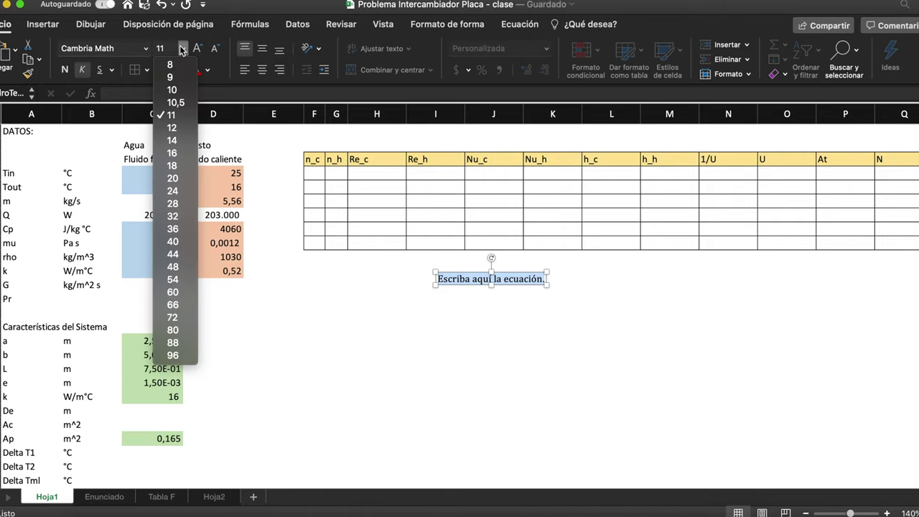
{"action": "left_click", "coordinate": [171, 256]}
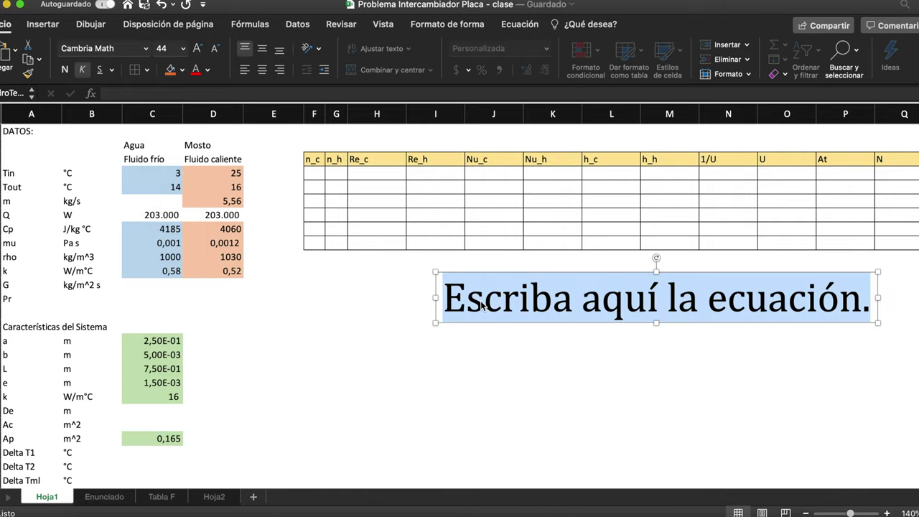
- Write the equation's left side as Q̇ =, with a dot accent over the Q
{"action": "type", "text": "Q"}
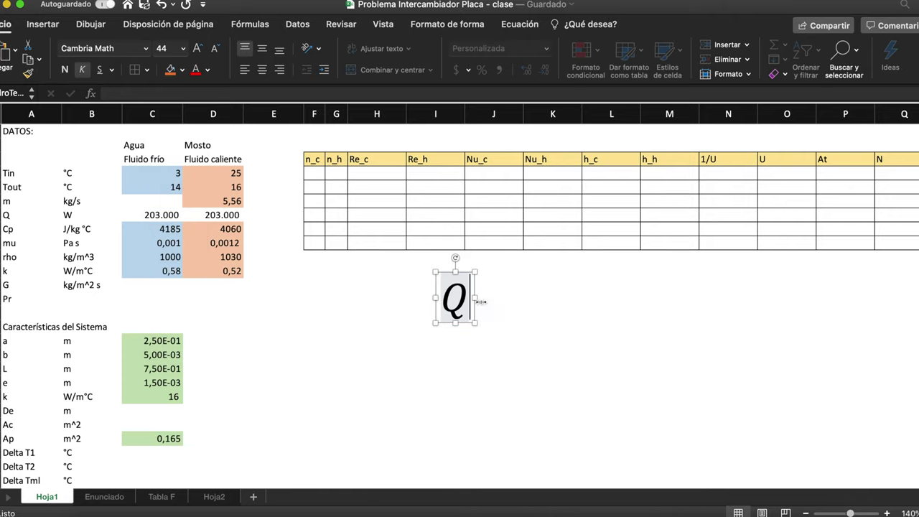
{"action": "type", "text": "="}
{"action": "key", "text": "Left"}
{"action": "key", "text": "Left"}
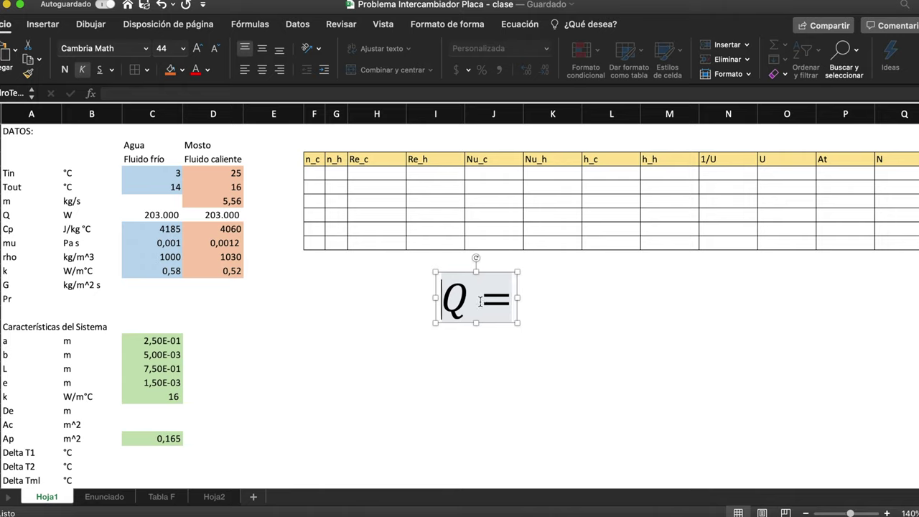
{"action": "key", "text": "shift+Right"}
{"action": "type", "text": "\\codt"}
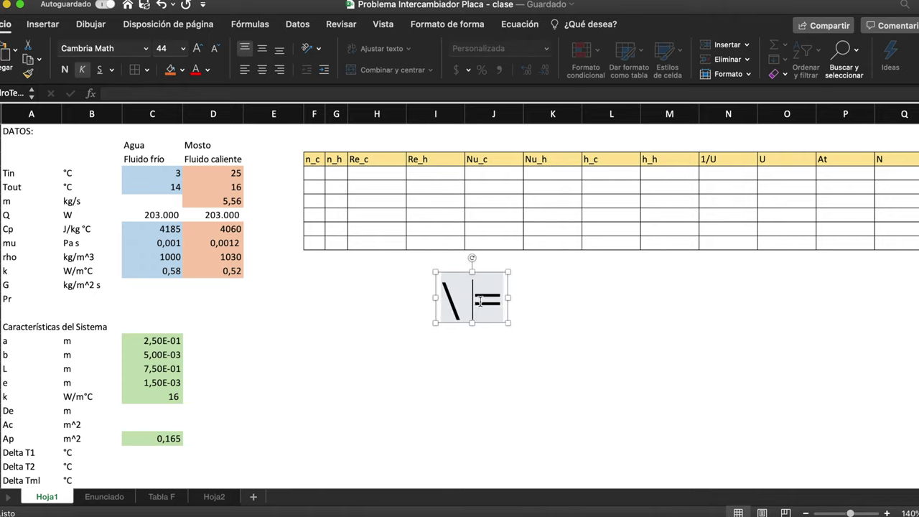
{"action": "key", "text": "BackSpace"}
{"action": "key", "text": "BackSpace"}
{"action": "key", "text": "BackSpace"}
{"action": "key", "text": "BackSpace"}
{"action": "type", "text": "dot"}
{"action": "key", "text": "space"}
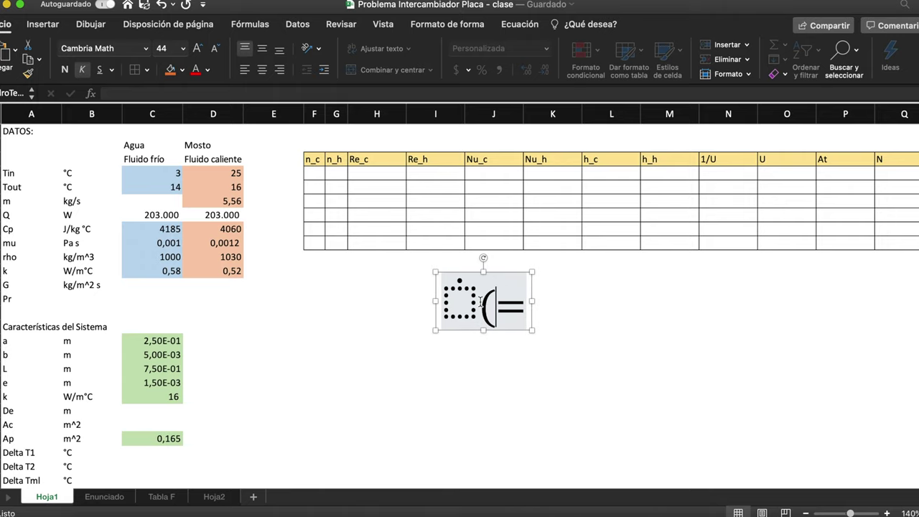
{"action": "type", "text": "Q̇"}
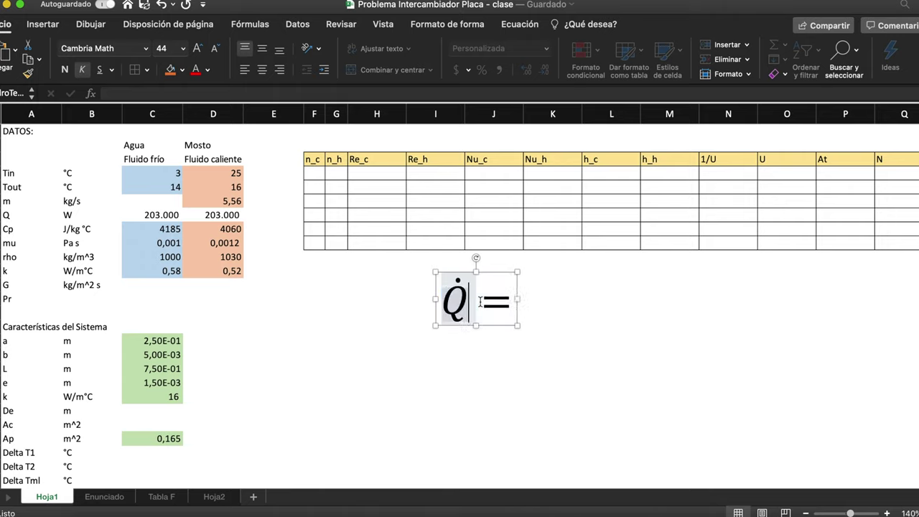
{"action": "key", "text": "Right"}
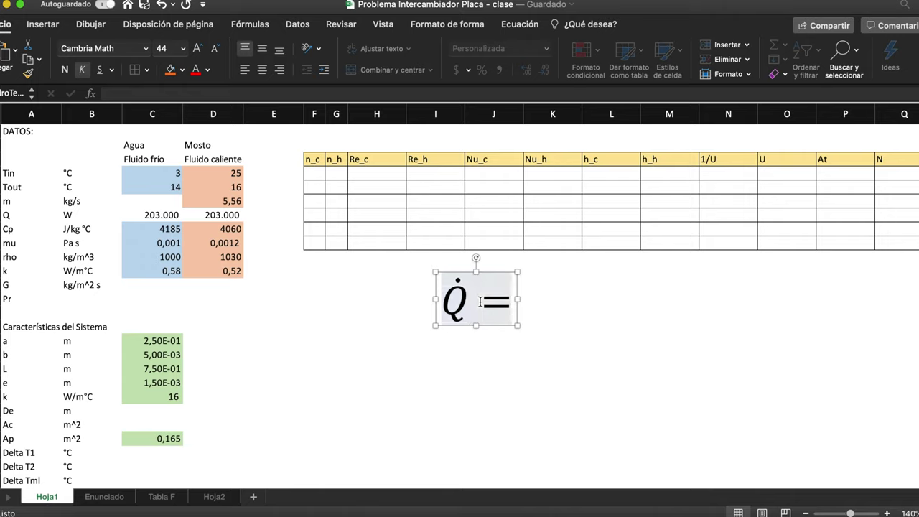
- Complete the heat flow equation's right side as ṁC_pΔT, with a dot accent over m and p as subscript
{"action": "type", "text": "\\doc"}
{"action": "key", "text": "BackSpace"}
{"action": "type", "text": "t"}
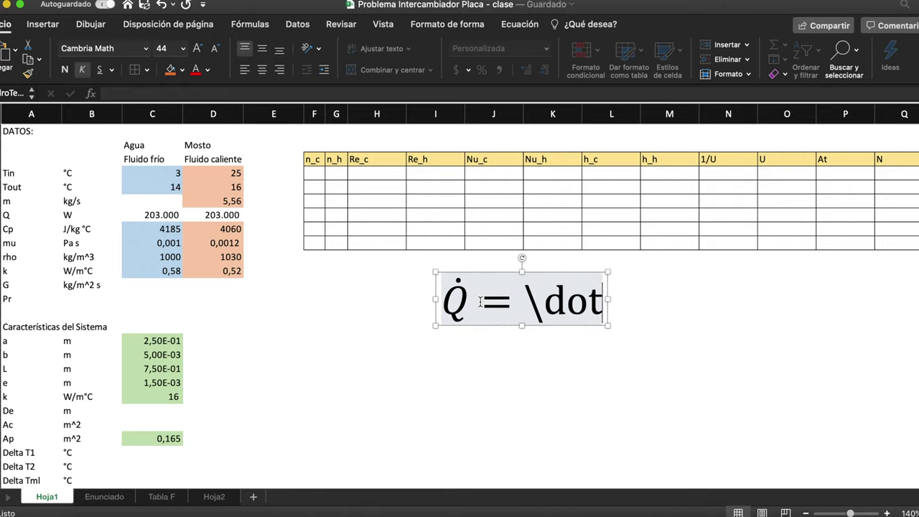
{"action": "key", "text": "space"}
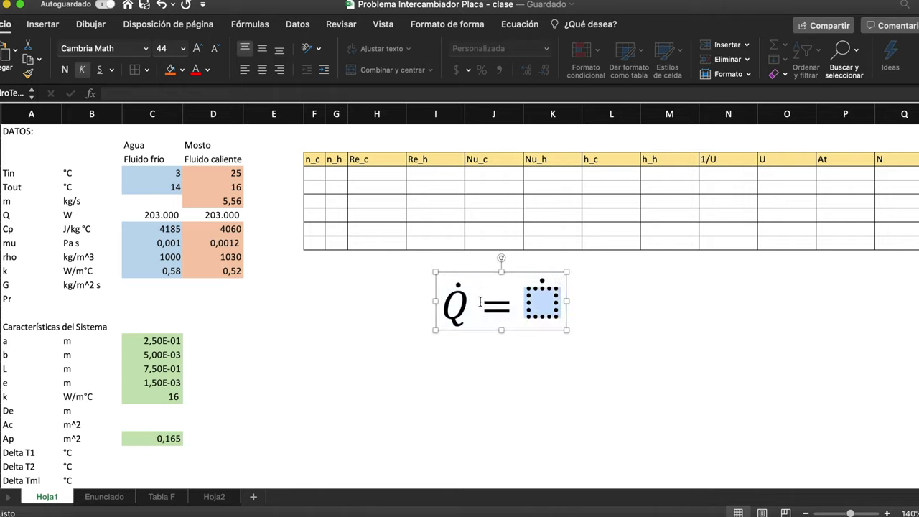
{"action": "type", "text": "m"}
{"action": "type", "text": "C"}
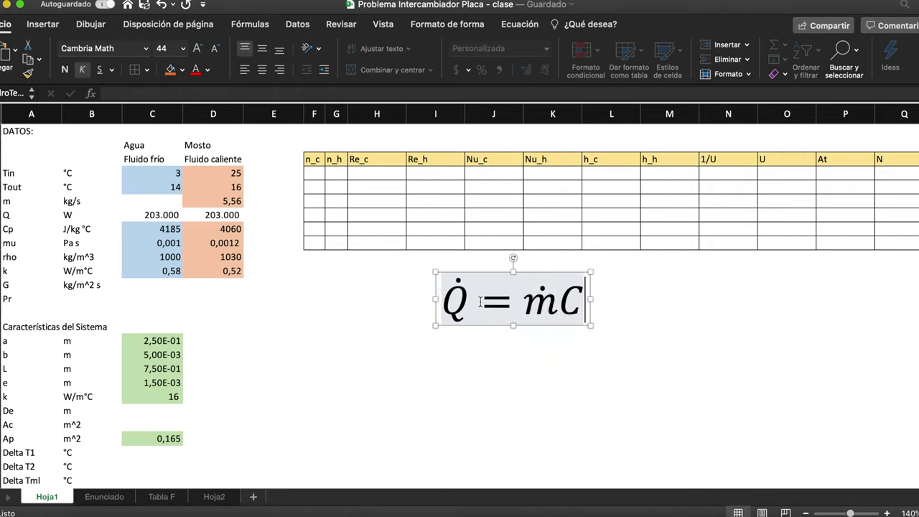
{"action": "type", "text": "_p "}
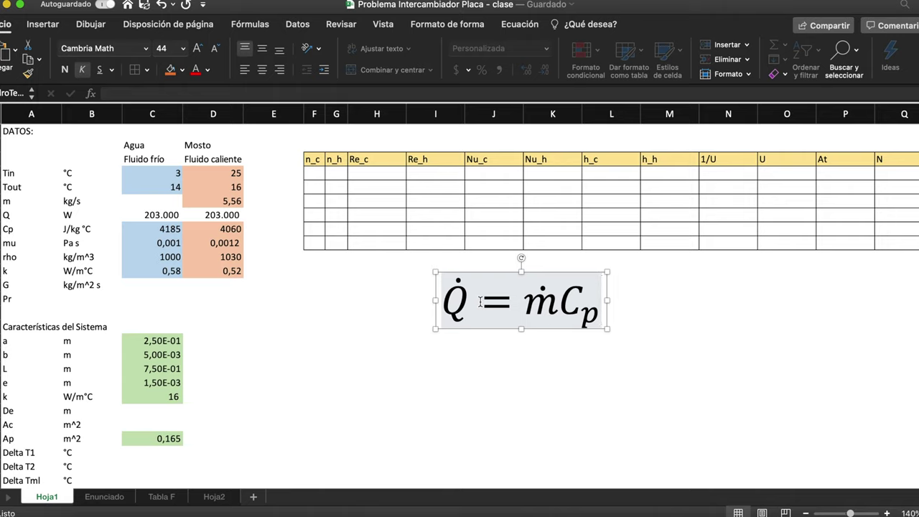
{"action": "type", "text": "\\Dely"}
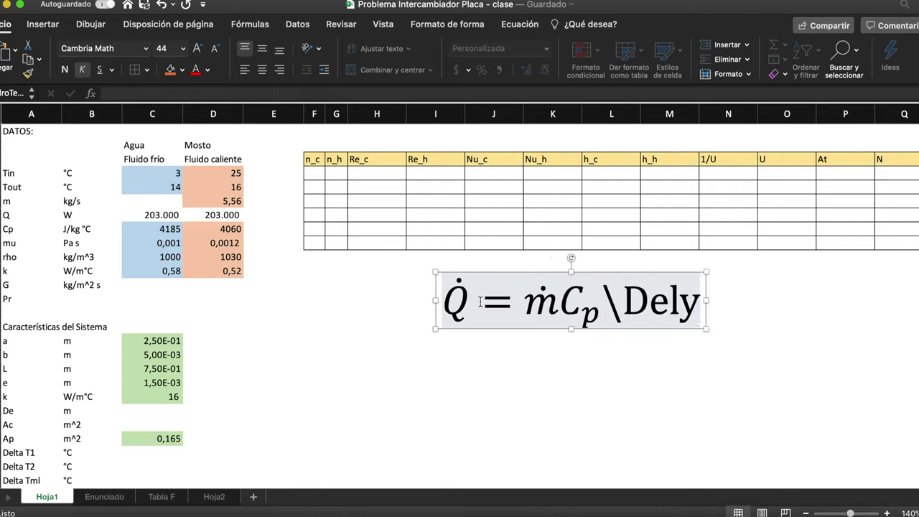
{"action": "key", "text": "BackSpace"}
{"action": "type", "text": "ta "}
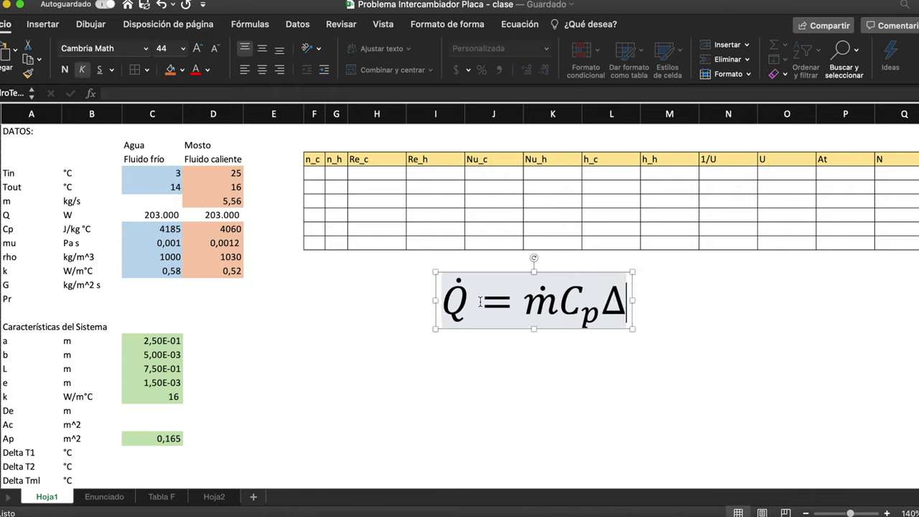
{"action": "type", "text": "T"}
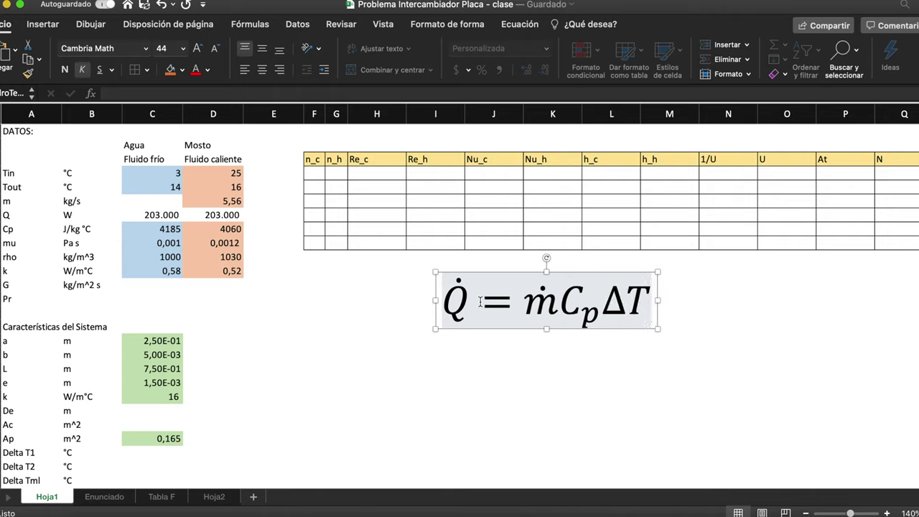
- Append a long double right arrow (⟹) from the equation symbols after ΔT
{"action": "left_click", "coordinate": [519, 24]}
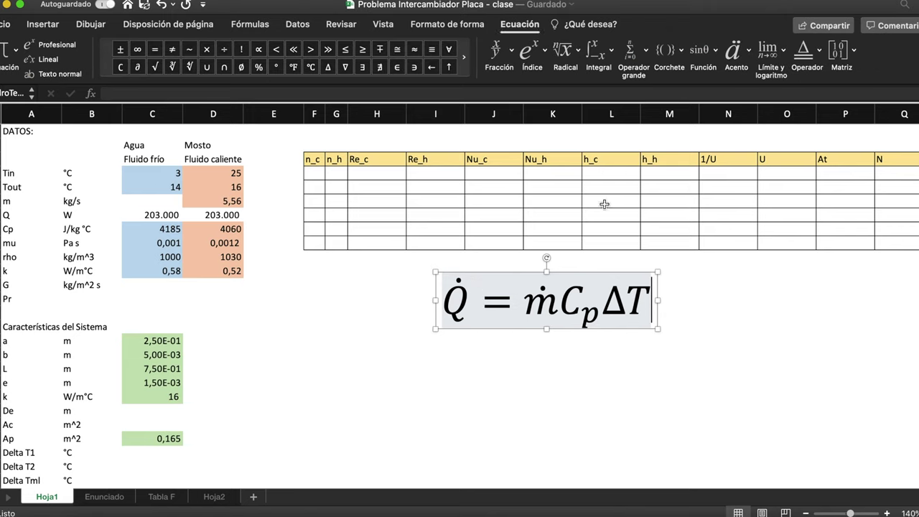
{"action": "left_click", "coordinate": [287, 80]}
{"action": "left_click", "coordinate": [287, 81]}
{"action": "left_click", "coordinate": [288, 83]}
{"action": "scroll", "coordinate": [244, 420], "scroll_direction": "down", "scroll_amount": 10}
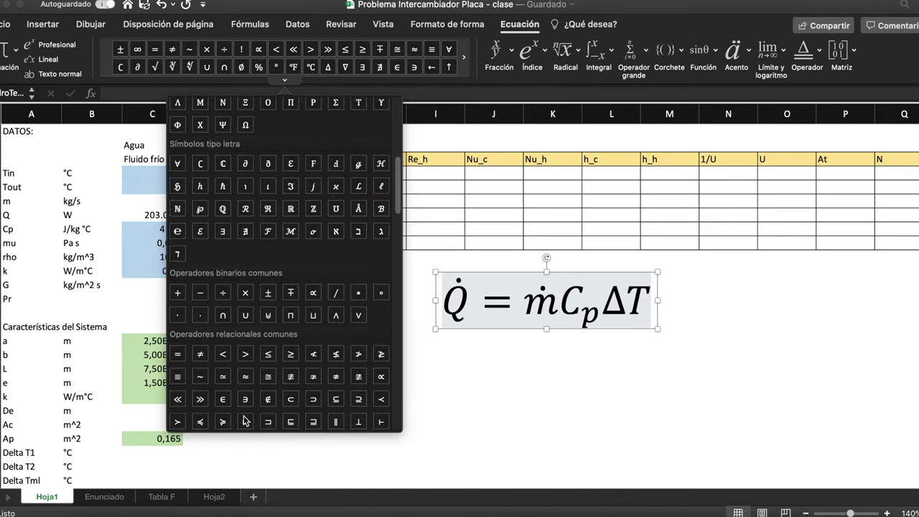
{"action": "scroll", "coordinate": [244, 420], "scroll_direction": "down", "scroll_amount": 10}
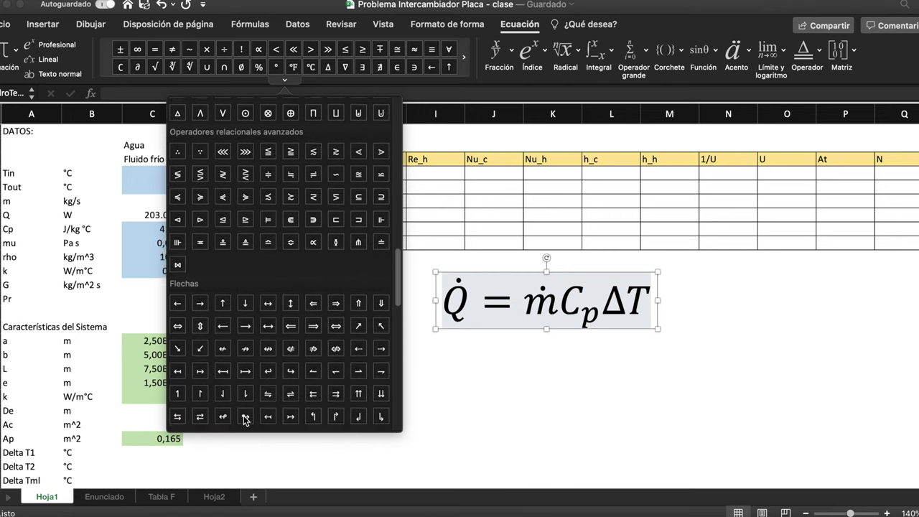
{"action": "key", "text": "Escape"}
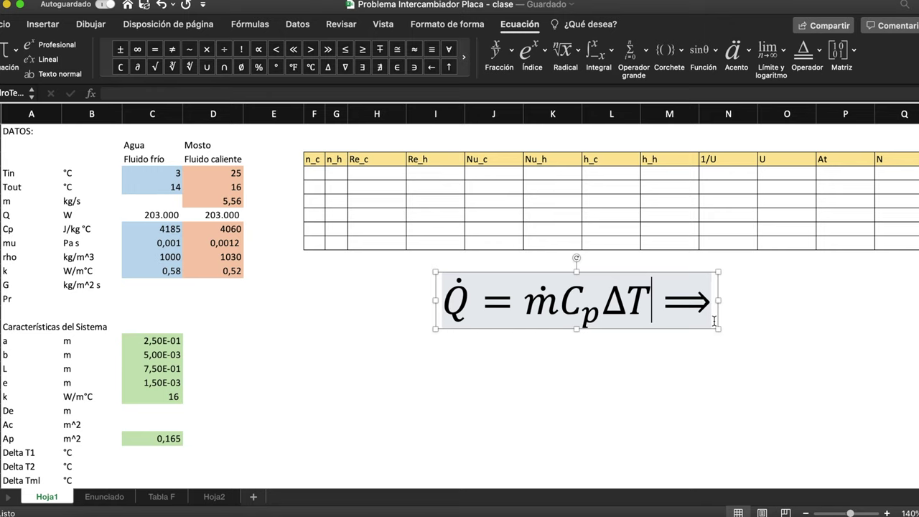
{"action": "key", "text": "Escape"}
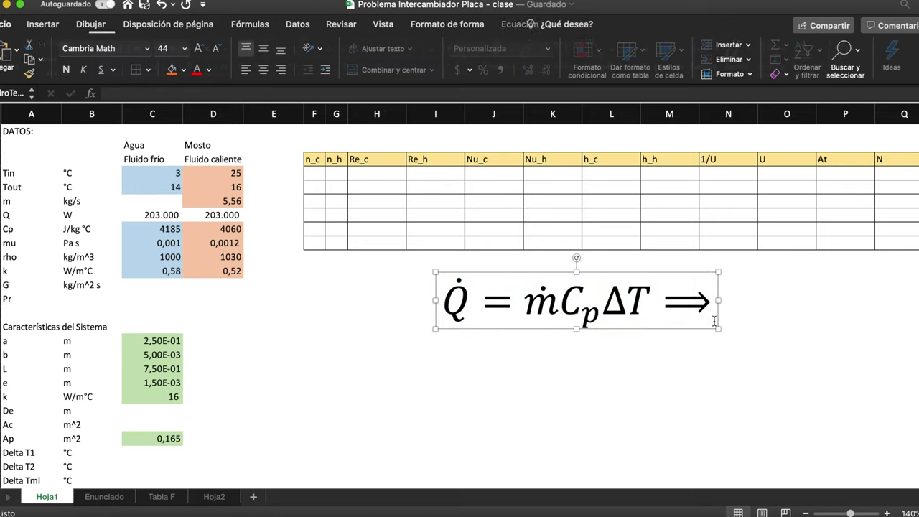
- Append an m with a dot accent after the long double arrow in the equation
{"action": "type", "text": "\\dot"}
{"action": "key", "text": "BackSpace"}
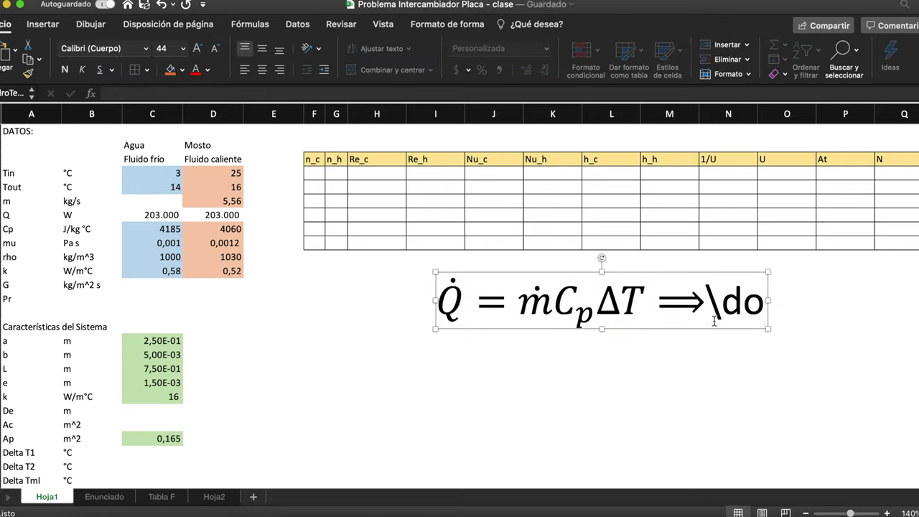
{"action": "type", "text": "t("}
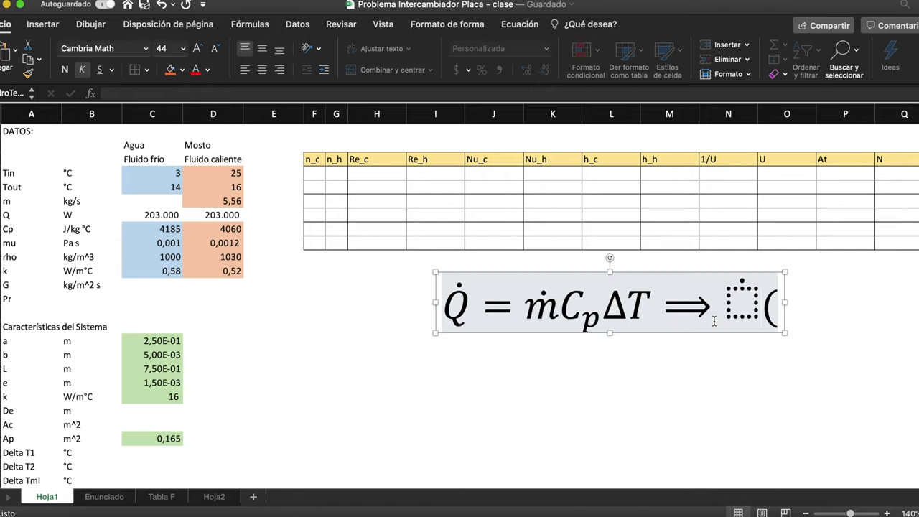
{"action": "key", "text": "BackSpace"}
{"action": "type", "text": "m"}
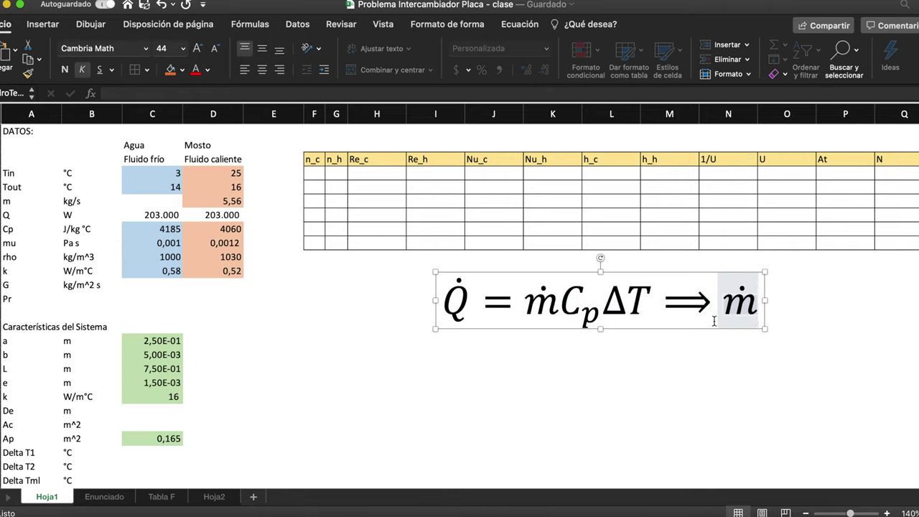
{"action": "type", "text": "="}
{"action": "type", "text": "\\"}
{"action": "type", "text": "d"}
{"action": "key", "text": "BackSpace"}
{"action": "key", "text": "BackSpace"}
{"action": "key", "text": "BackSpace"}
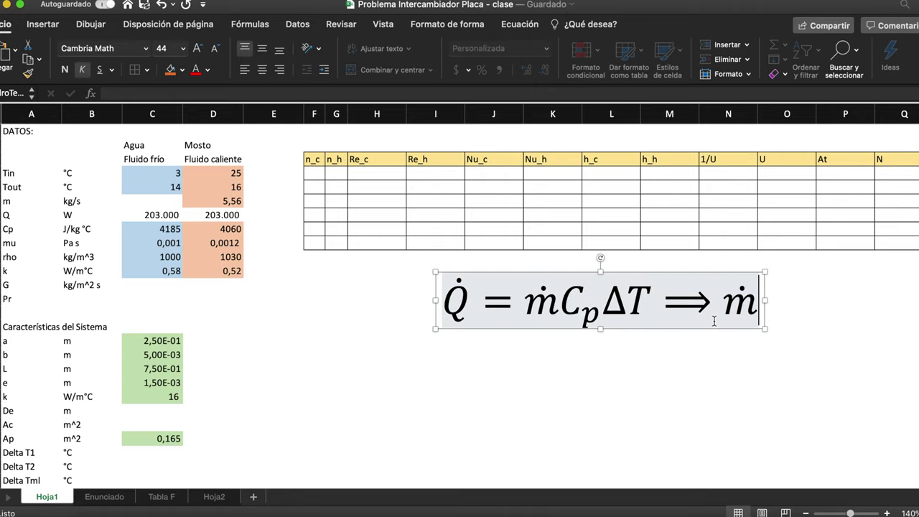
- Continue the equation after ṁ with an equals sign and a Q with a dot accent
{"action": "type", "text": "="}
{"action": "type", "text": "\\dot"}
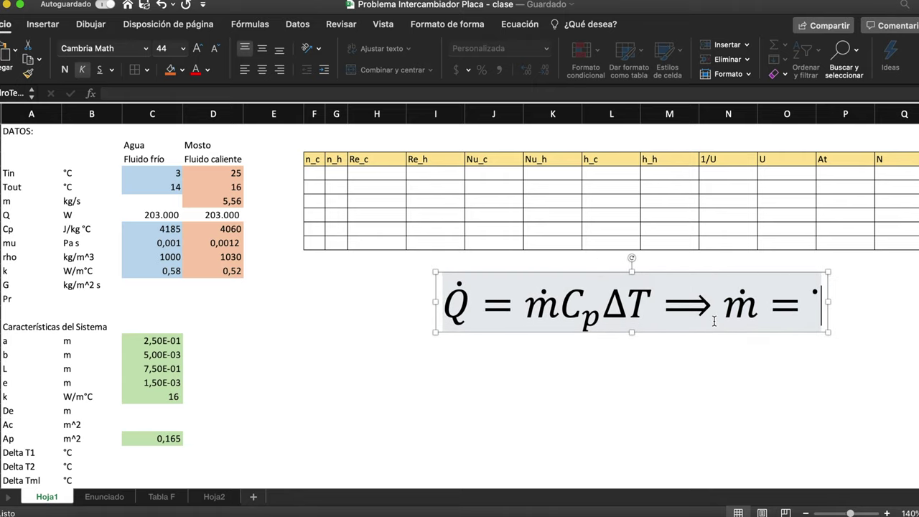
{"action": "key", "text": "BackSpace"}
{"action": "type", "text": "\\dot"}
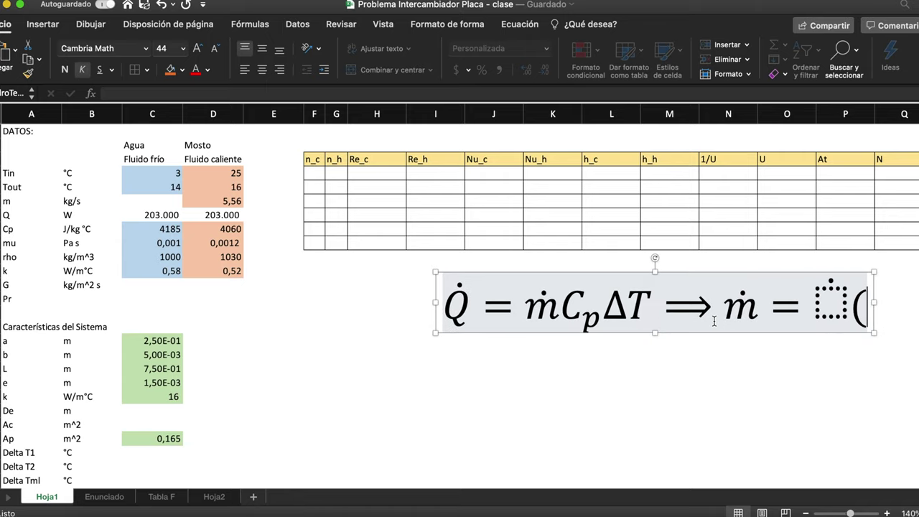
{"action": "type", "text": " Q"}
{"action": "key", "text": "Right"}
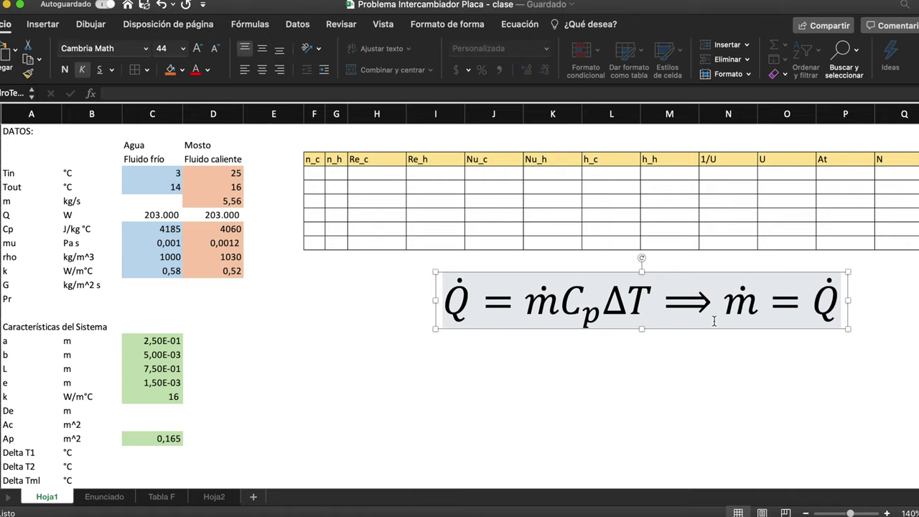
- Turn Q̇ into a fraction with denominator C_pΔT, and move the equation box closer to the data columns, just below the results table
{"action": "type", "text": "/ "}
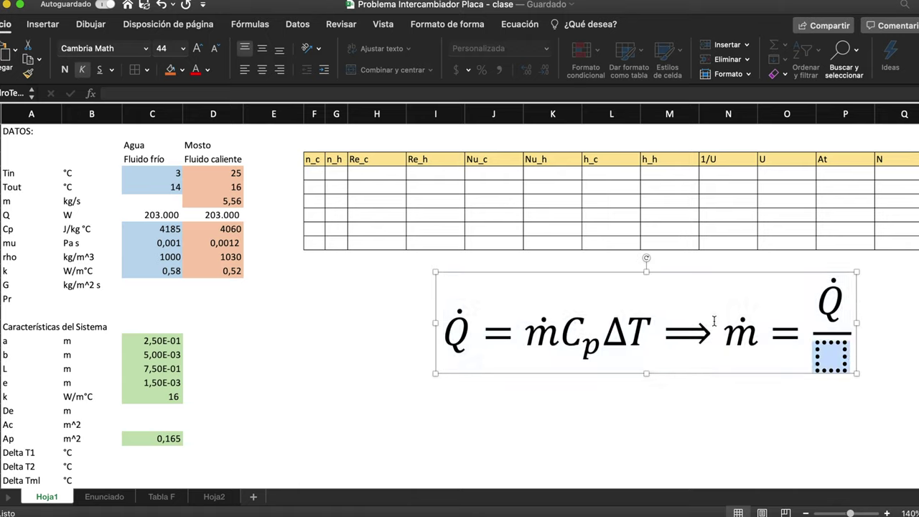
{"action": "type", "text": "C"}
{"action": "type", "text": "_p"}
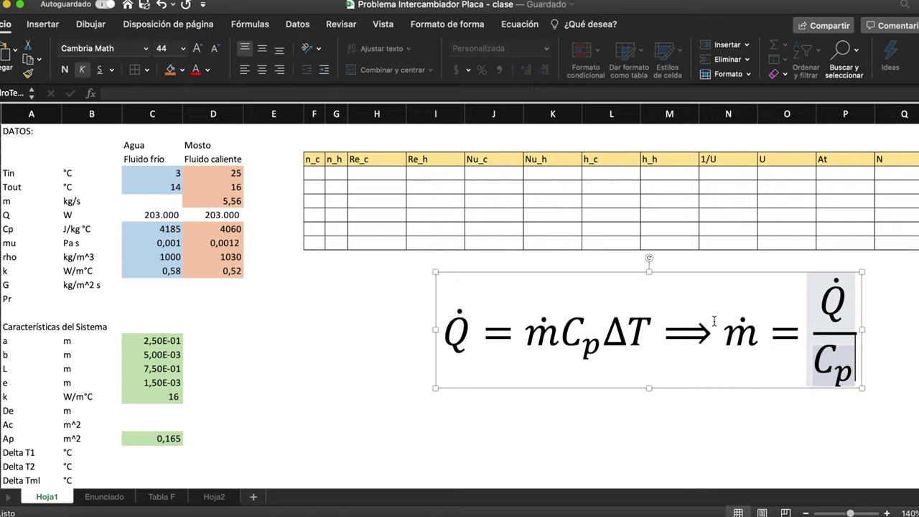
{"action": "type", "text": " \\Delta T"}
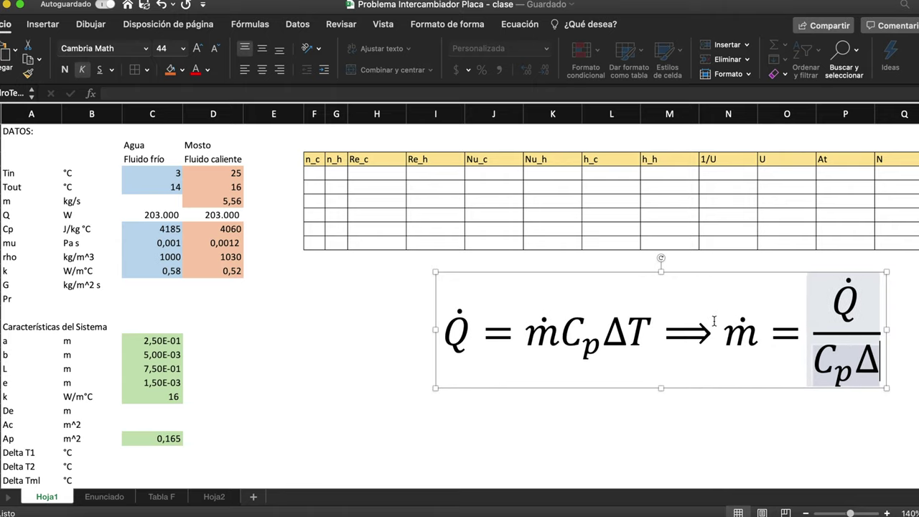
{"action": "key", "text": "Right"}
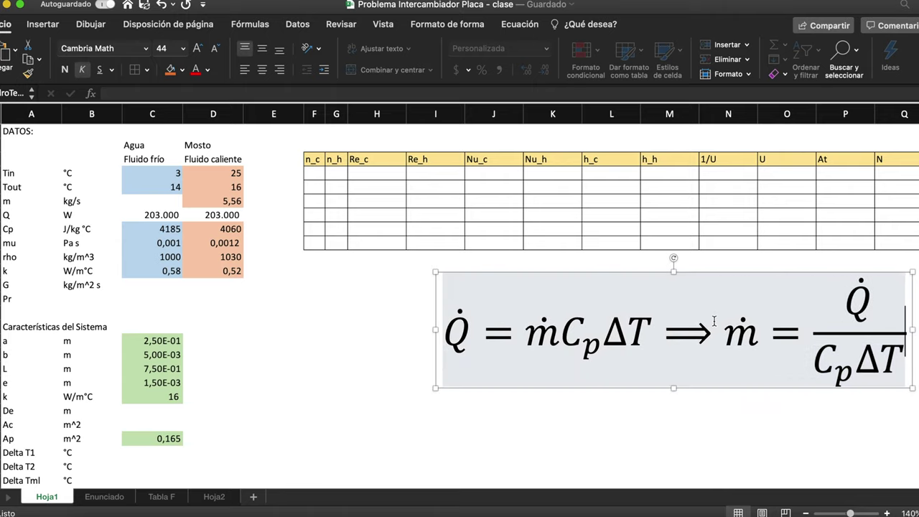
{"action": "left_click", "coordinate": [743, 273]}
{"action": "left_click_drag", "start_coordinate": [743, 273], "coordinate": [592, 279]}
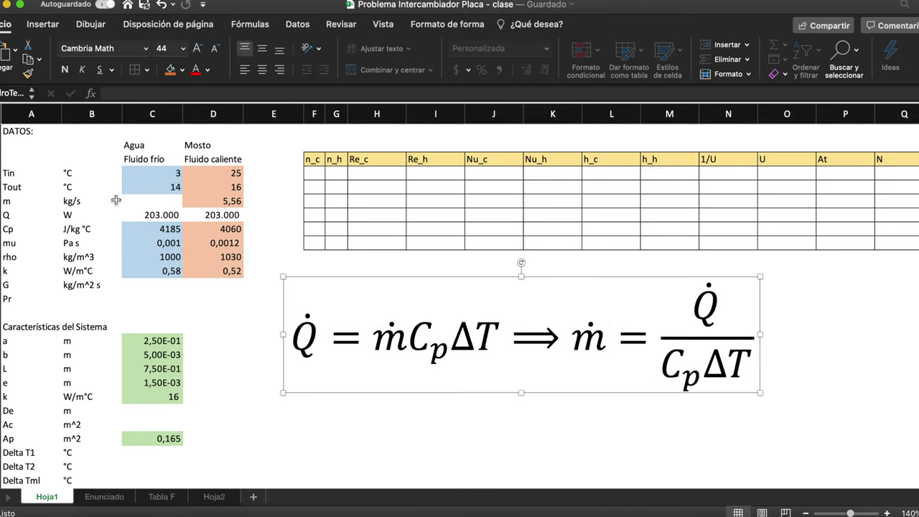
- Calculate the cold fluid's mass flow in C6 with =C7/(C8*(C5-C4)), accepting the correction of the missing parenthesis
{"action": "left_click", "coordinate": [146, 201]}
{"action": "type", "text": "="}
{"action": "left_click", "coordinate": [151, 215]}
{"action": "type", "text": "/("}
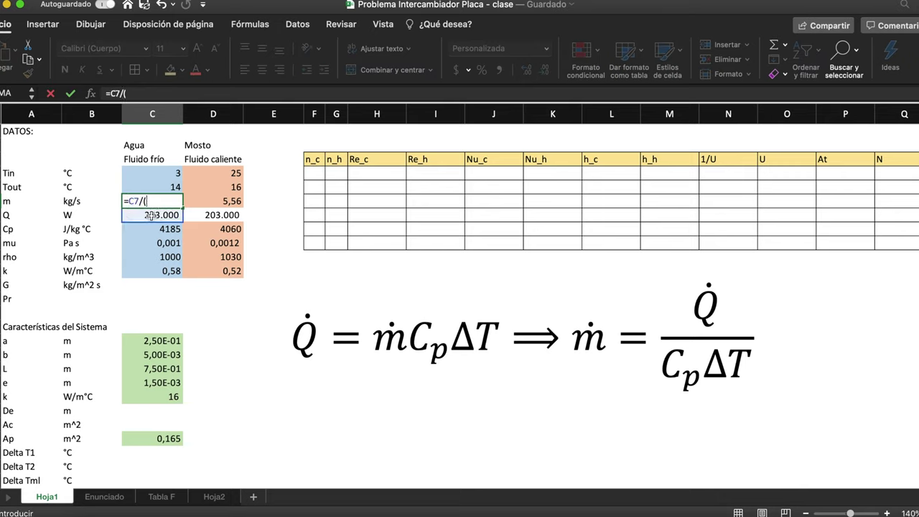
{"action": "left_click", "coordinate": [171, 230]}
{"action": "type", "text": "*"}
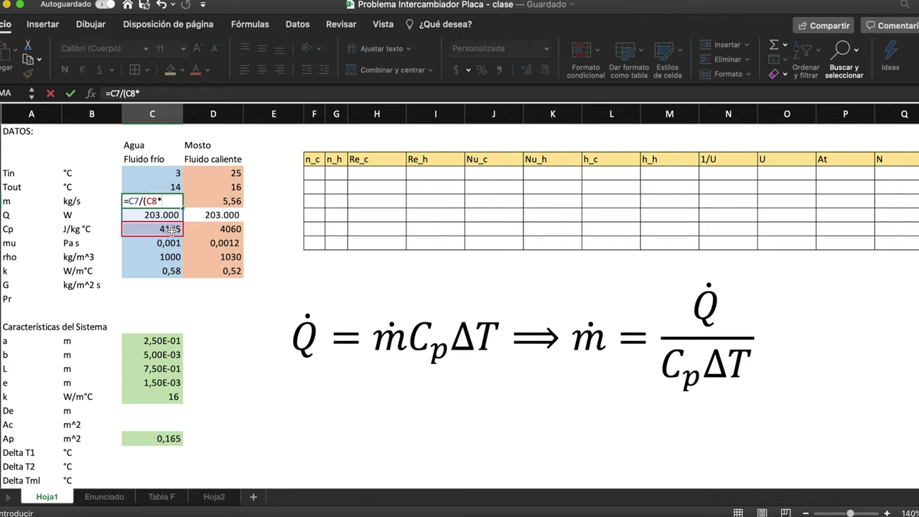
{"action": "type", "text": "("}
{"action": "left_click", "coordinate": [163, 189]}
{"action": "type", "text": "-"}
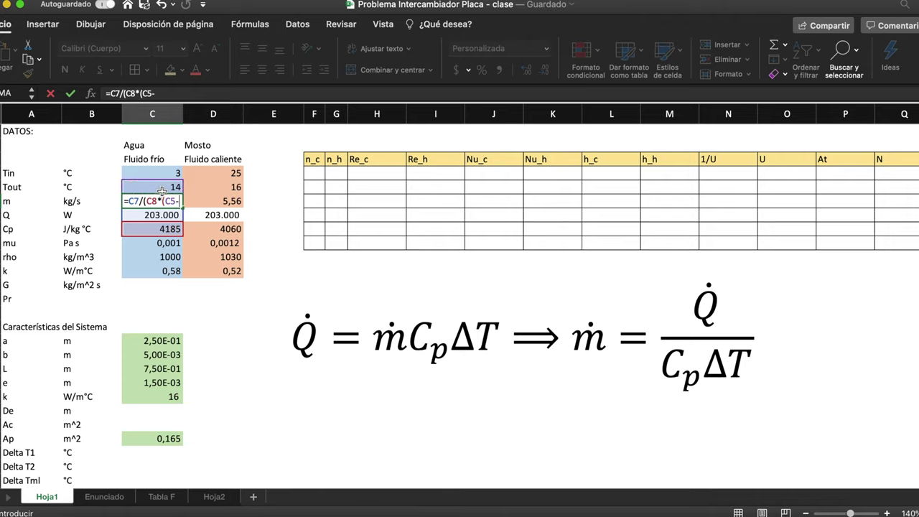
{"action": "left_click", "coordinate": [167, 170]}
{"action": "type", "text": ")"}
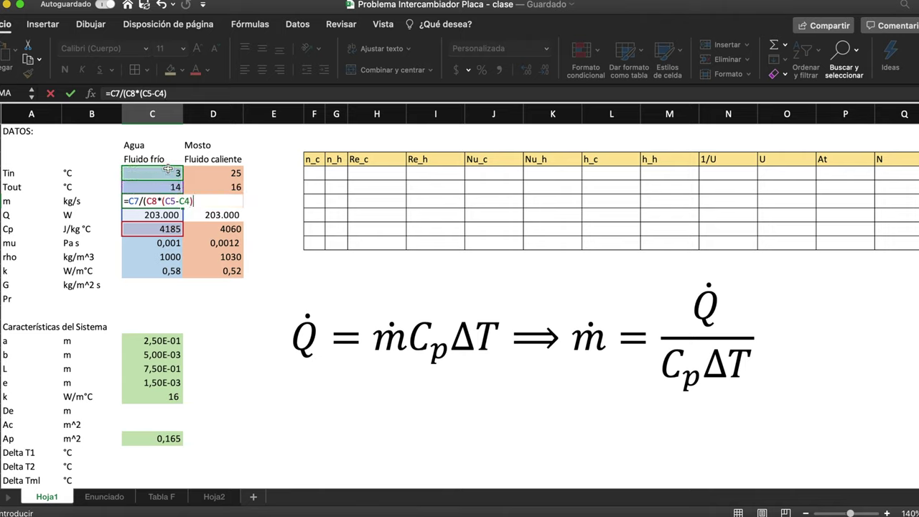
{"action": "key", "text": "Return"}
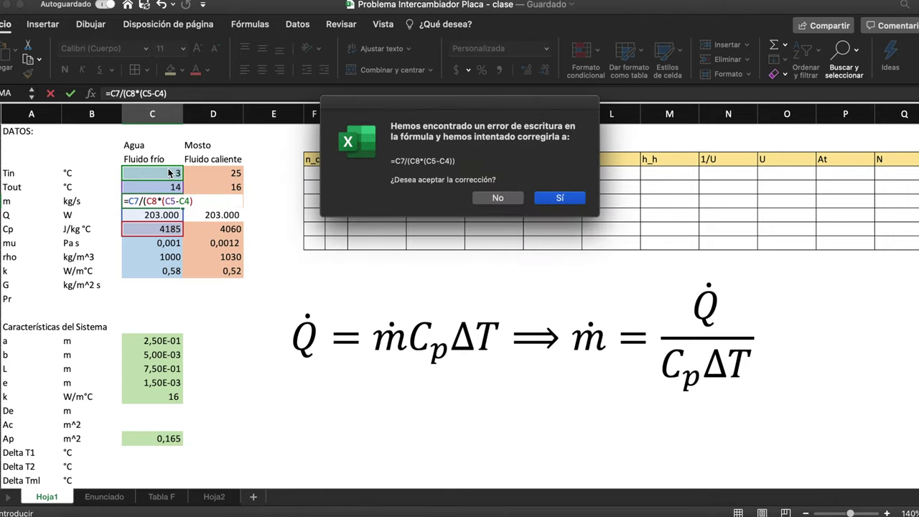
{"action": "key", "text": "Return"}
{"action": "left_click", "coordinate": [155, 201]}
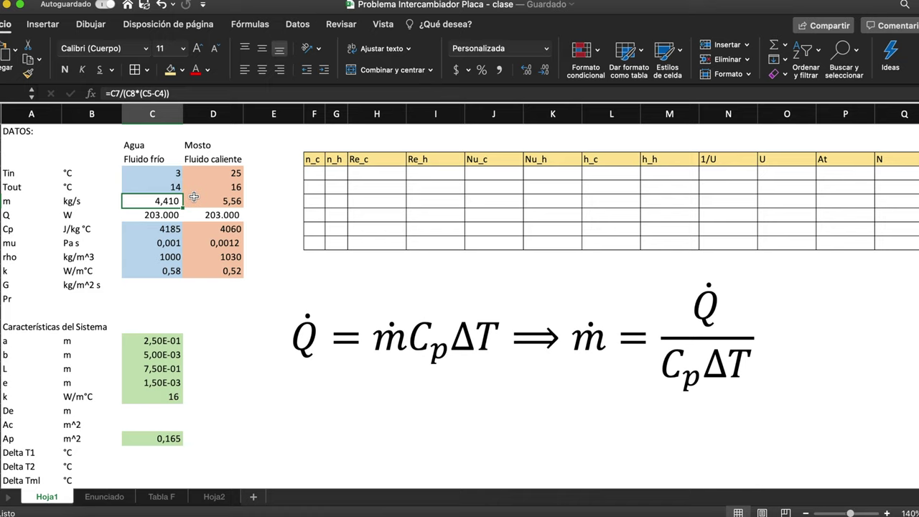
- Move the mass flow equation box down the sheet, clearing the area beneath the results table
{"action": "left_click", "coordinate": [555, 307]}
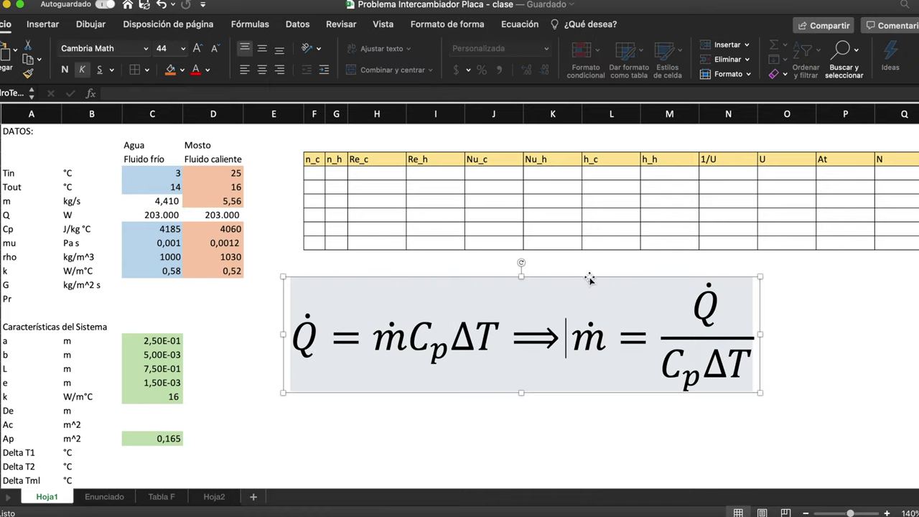
{"action": "left_click_drag", "start_coordinate": [590, 279], "coordinate": [576, 471]}
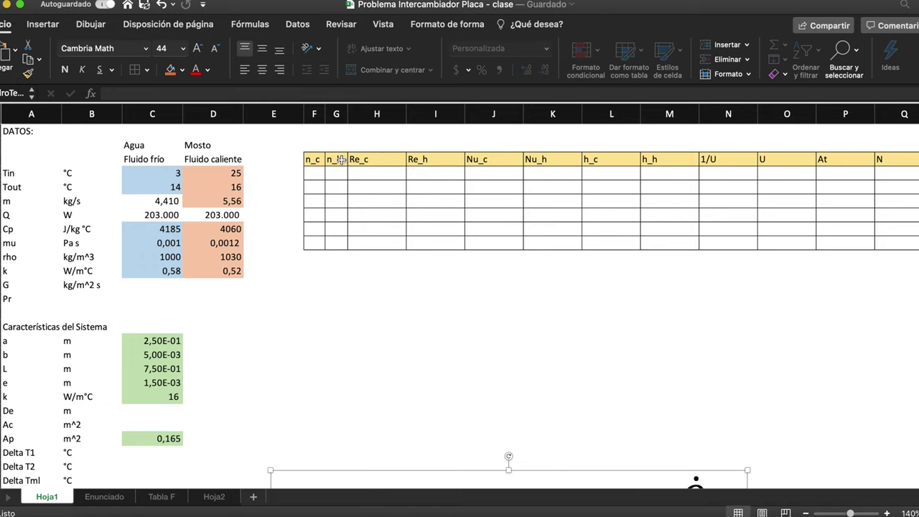
{"action": "scroll", "coordinate": [652, 230], "scroll_direction": "right", "scroll_amount": 5}
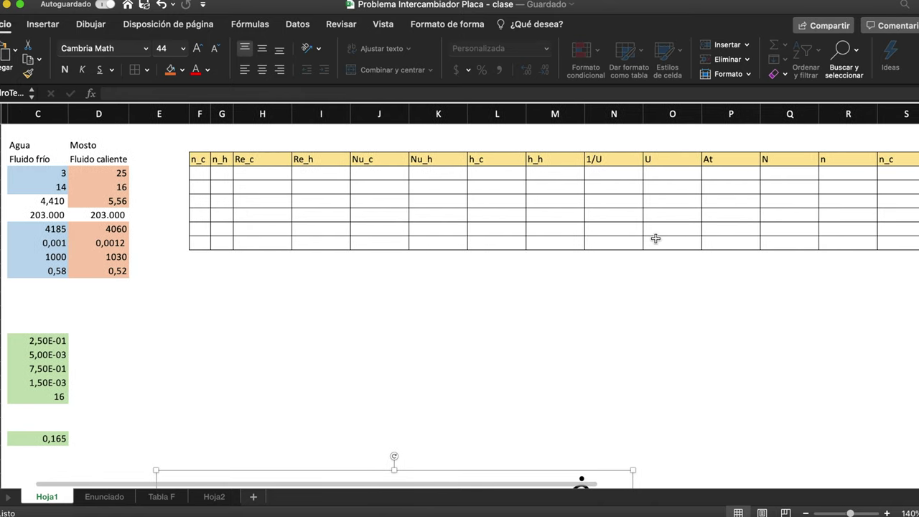
{"action": "scroll", "coordinate": [656, 239], "scroll_direction": "right", "scroll_amount": 3}
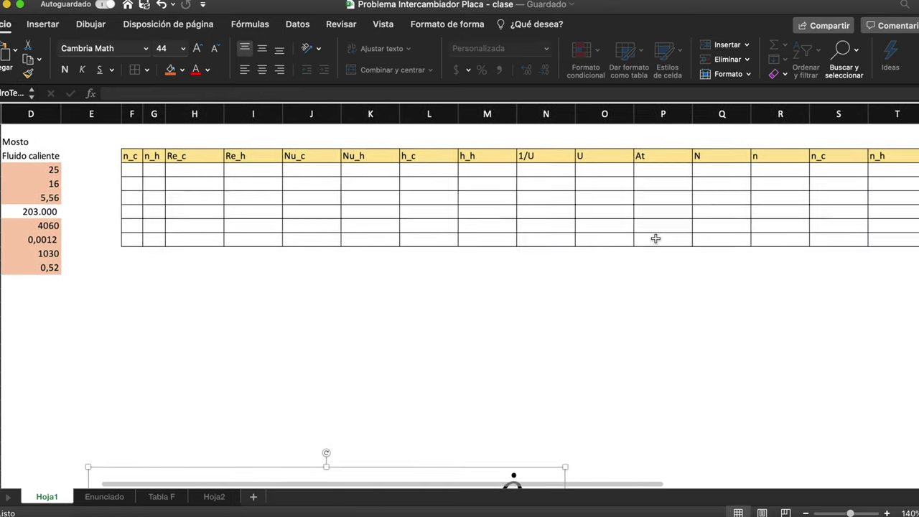
{"action": "scroll", "coordinate": [655, 239], "scroll_direction": "left", "scroll_amount": 5}
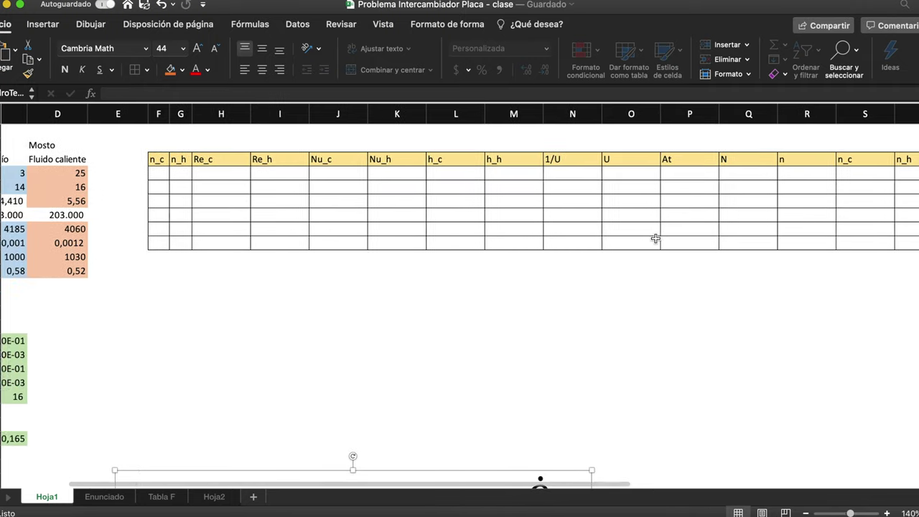
{"action": "scroll", "coordinate": [655, 238], "scroll_direction": "left", "scroll_amount": 5}
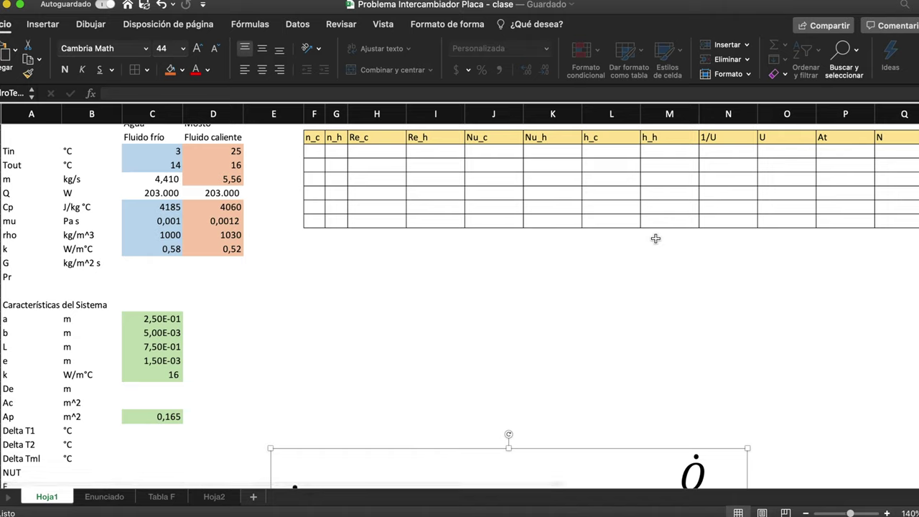
- Enter the note "Para calcular U, necesito los coeficiente h" in cell H12 below the results table
{"action": "left_click", "coordinate": [336, 263]}
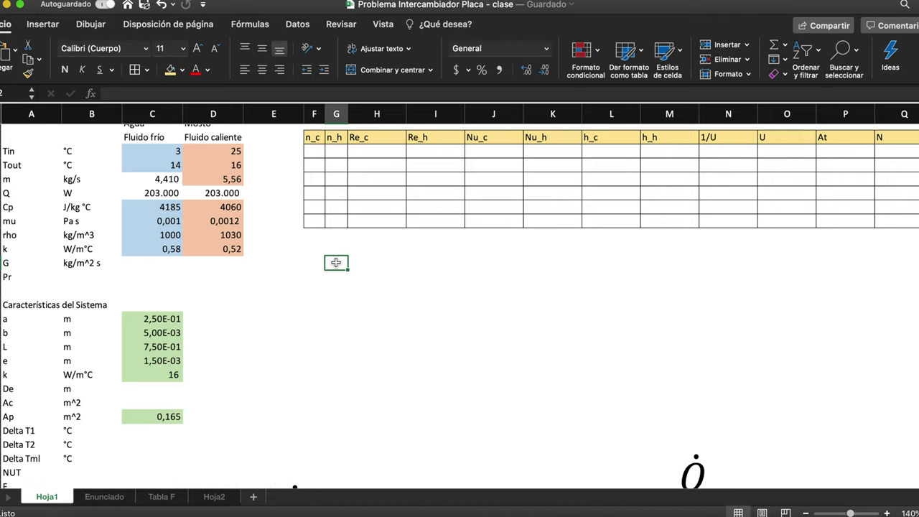
{"action": "key", "text": "Right"}
{"action": "type", "text": "Para ca"}
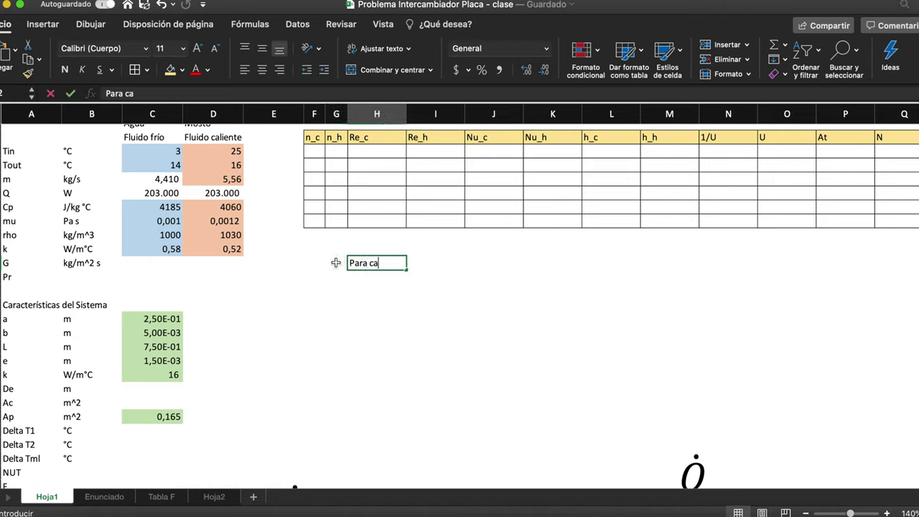
{"action": "type", "text": "lcular U"}
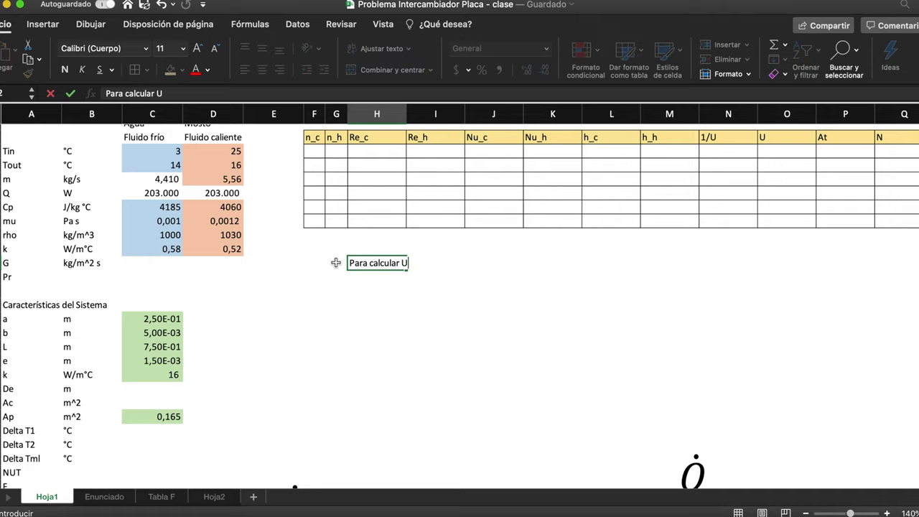
{"action": "type", "text": ", necesito los coeficie3n"}
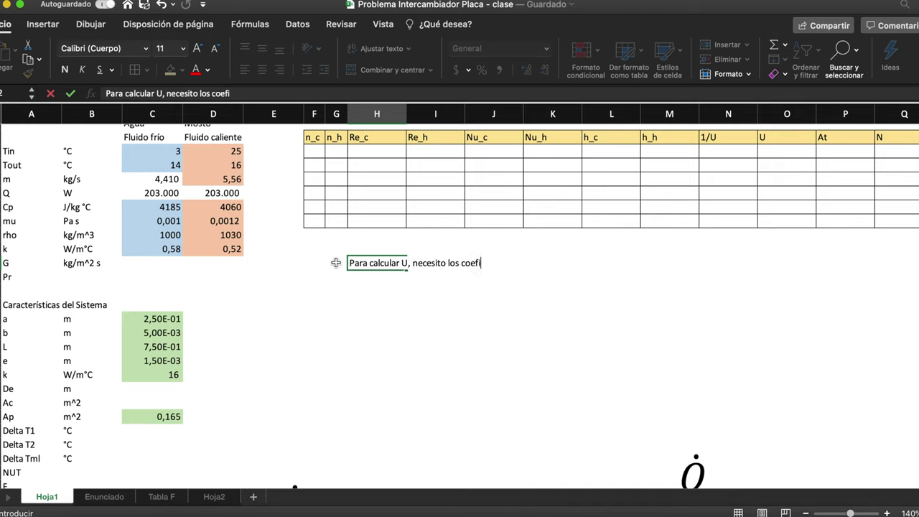
{"action": "key", "text": "BackSpace"}
{"action": "key", "text": "BackSpace"}
{"action": "type", "text": "nte h"}
{"action": "key", "text": "Return"}
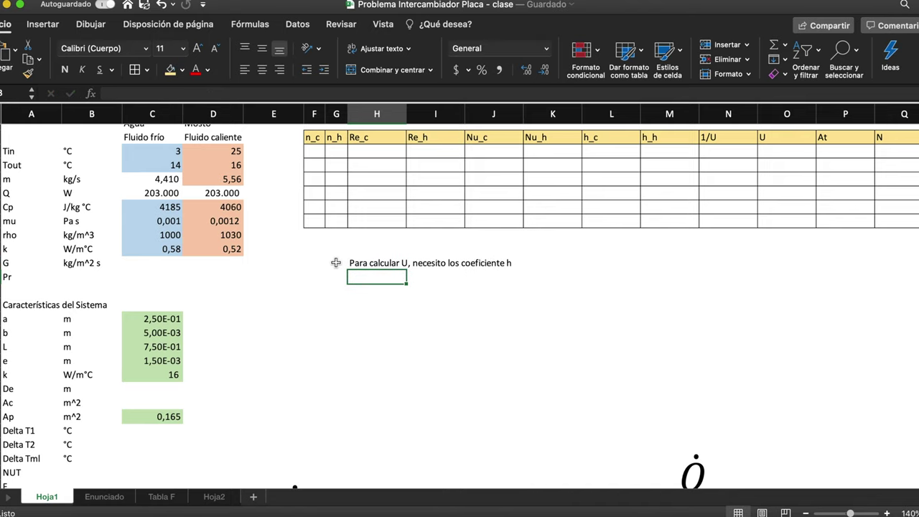
- Insert a new equation box, set its font size to 44 and place it directly under the note about U
{"action": "left_click", "coordinate": [43, 24]}
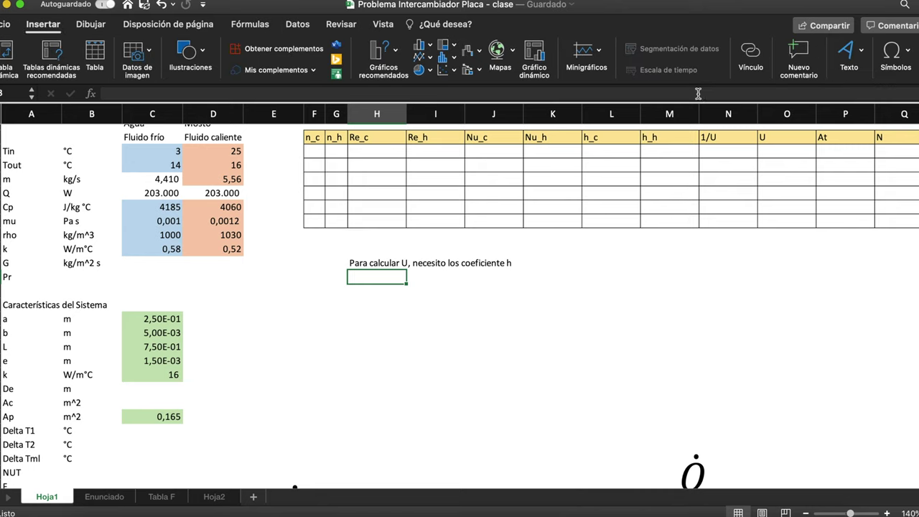
{"action": "left_click", "coordinate": [895, 54]}
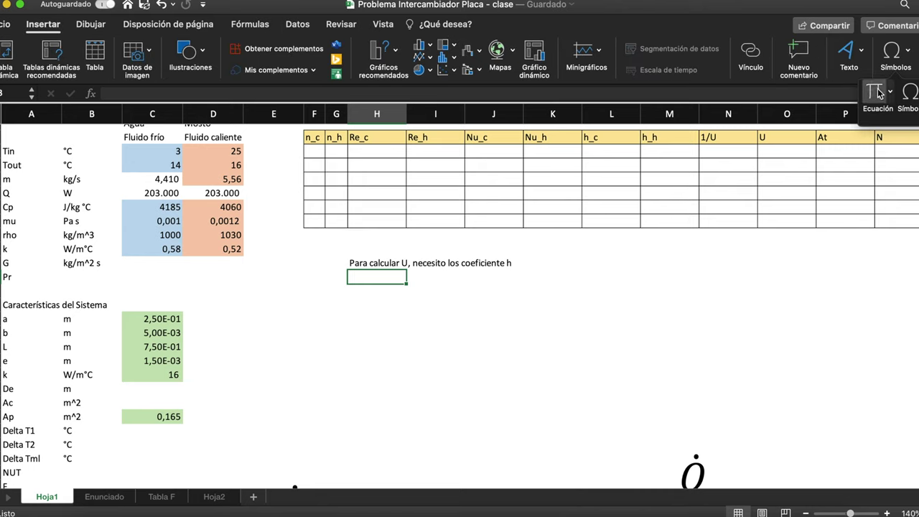
{"action": "left_click", "coordinate": [878, 93]}
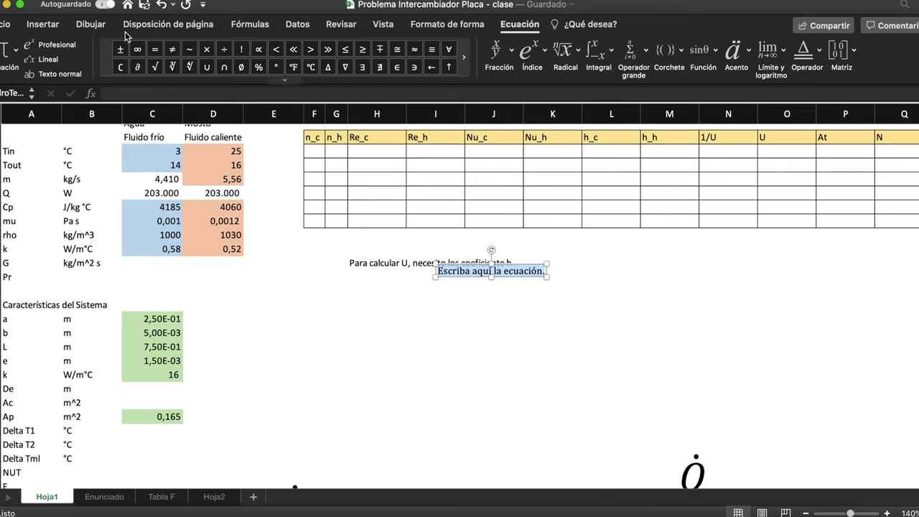
{"action": "left_click", "coordinate": [4, 25]}
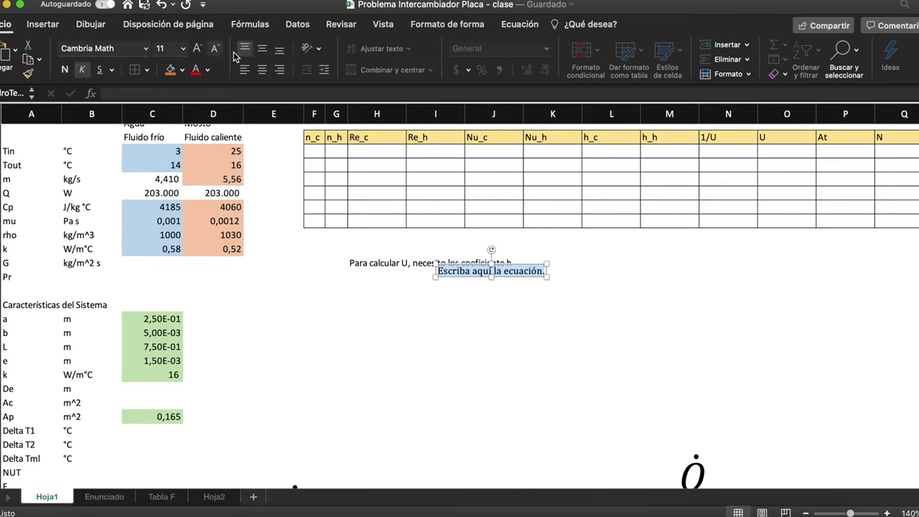
{"action": "left_click", "coordinate": [184, 48]}
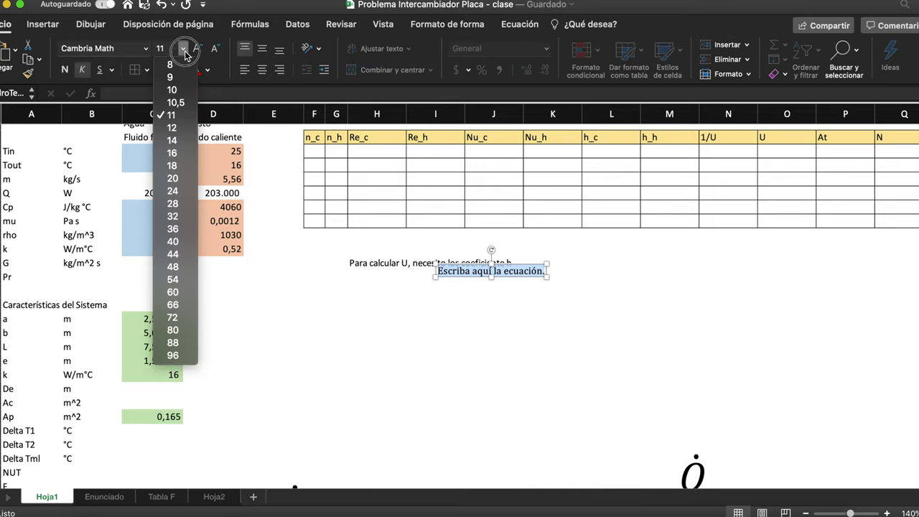
{"action": "left_click", "coordinate": [173, 254]}
{"action": "left_click_drag", "start_coordinate": [573, 264], "coordinate": [464, 283]}
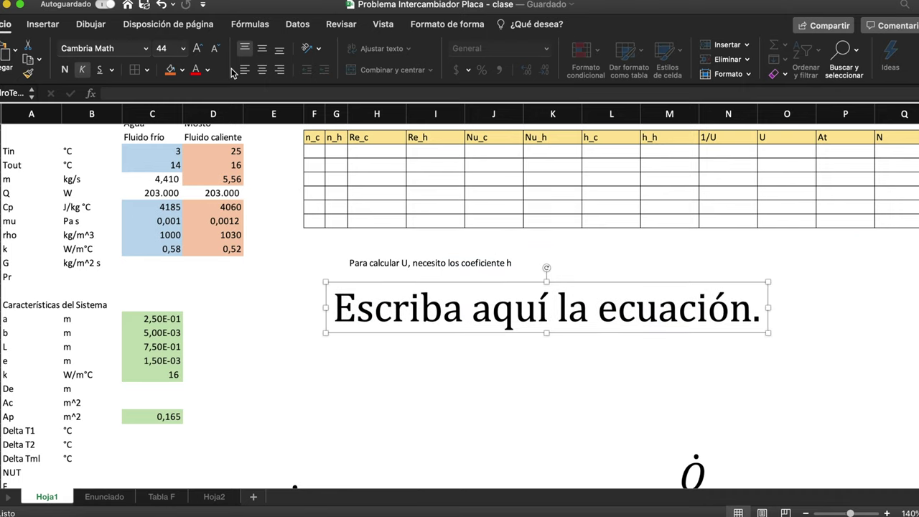
- Set the font size of the new equation under the note to 60
{"action": "left_click", "coordinate": [183, 49]}
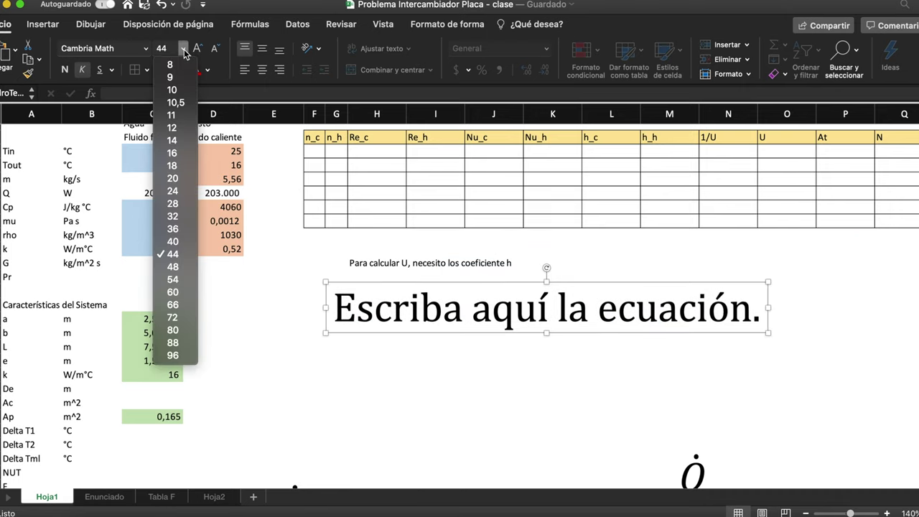
{"action": "left_click", "coordinate": [162, 292]}
{"action": "left_click", "coordinate": [381, 339]}
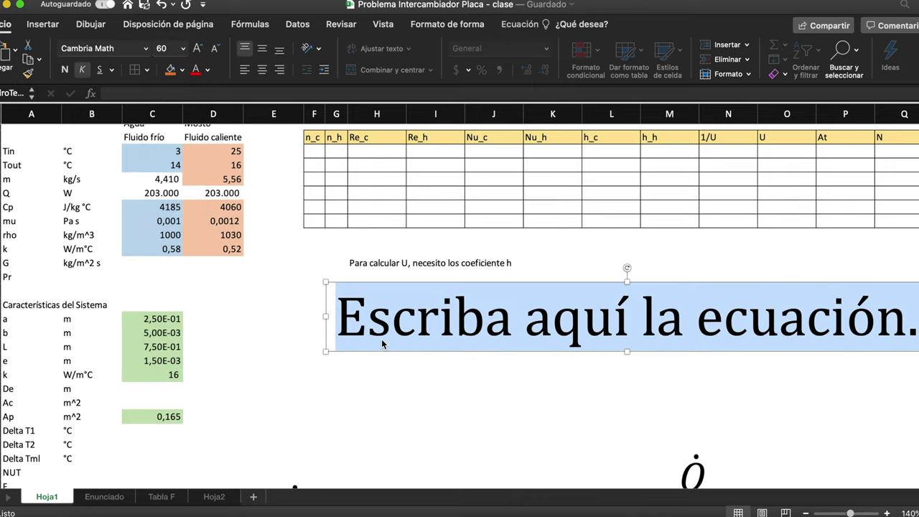
{"action": "type", "text": "U=1/R"}
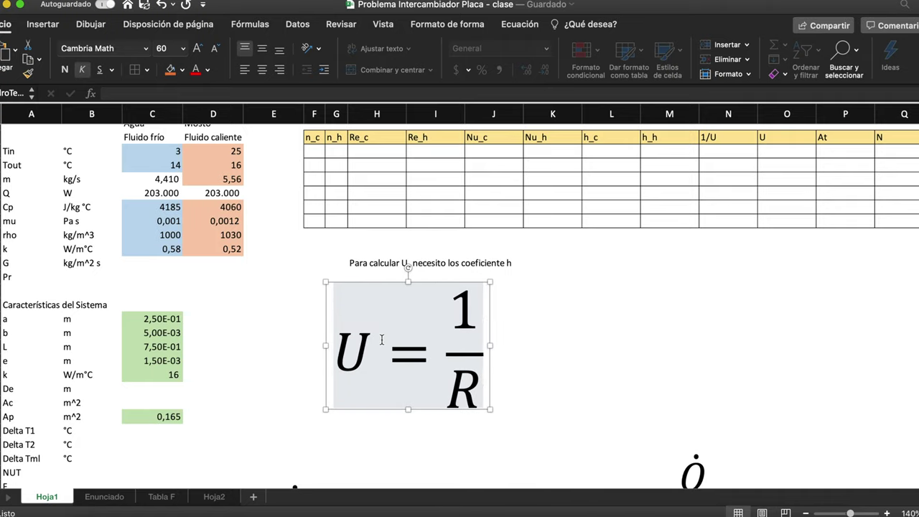
{"action": "type", "text": " ="}
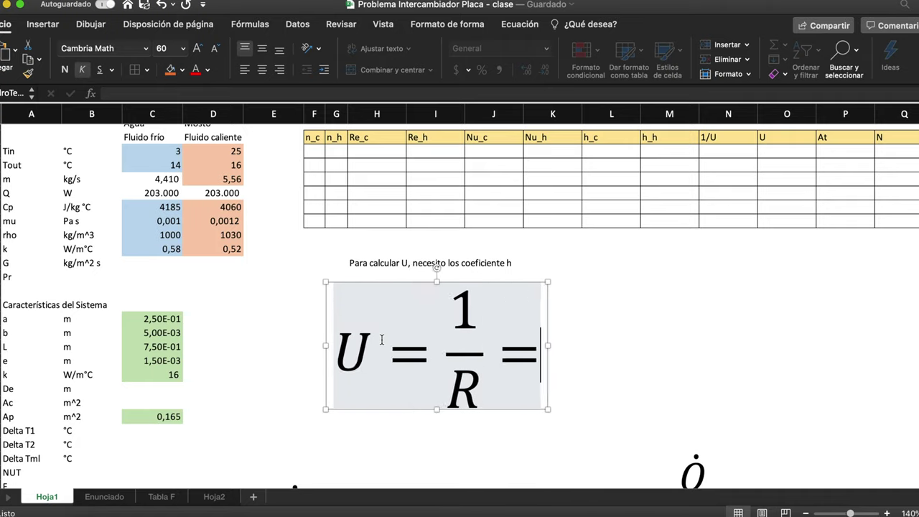
{"action": "key", "text": "BackSpace"}
{"action": "key", "text": "BackSpace"}
{"action": "key", "text": "BackSpace"}
{"action": "key", "text": "BackSpace"}
{"action": "key", "text": "BackSpace"}
- Write the equation R = 1/U = 1/h_c + 1/h_h in the equation box under the note
{"action": "type", "text": "R"}
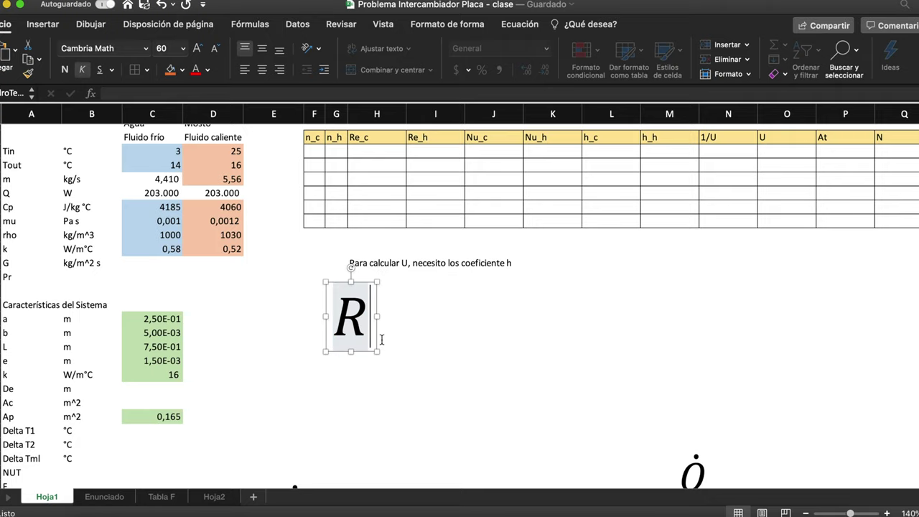
{"action": "type", "text": "=1/U "}
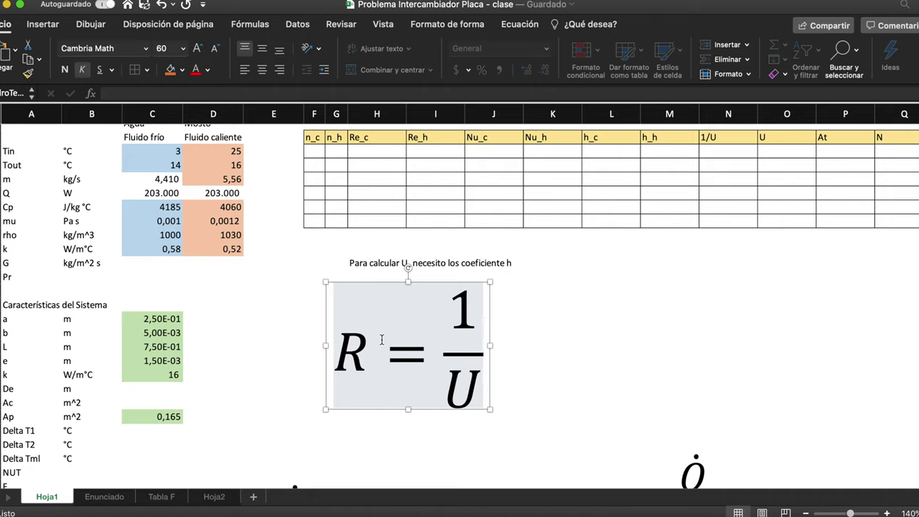
{"action": "type", "text": "="}
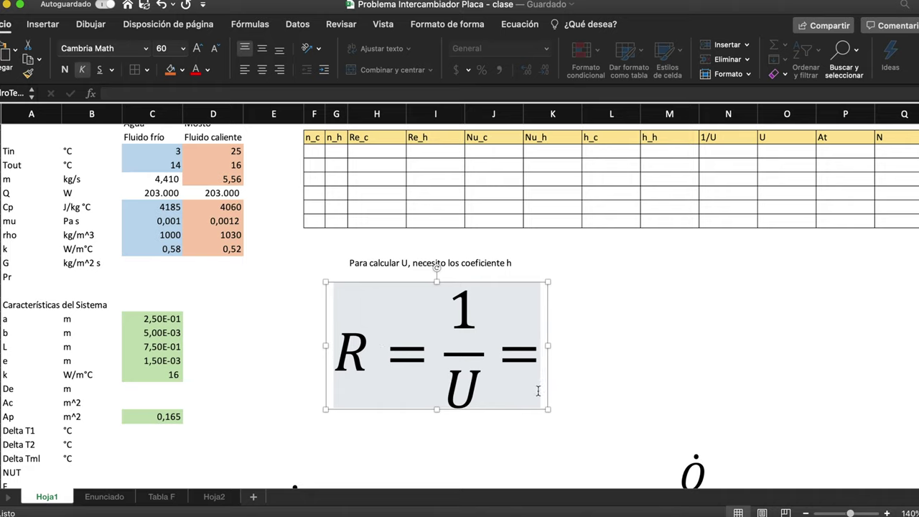
{"action": "type", "text": "1/"}
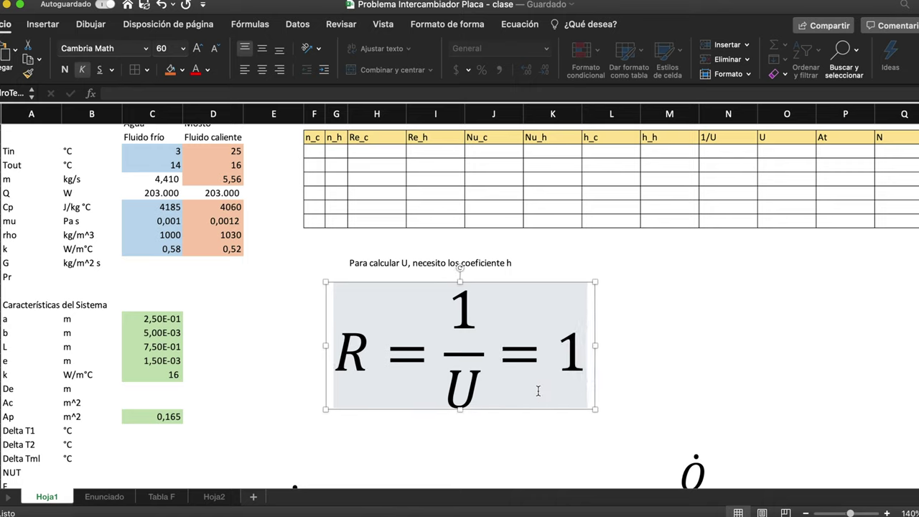
{"action": "type", "text": "h_"}
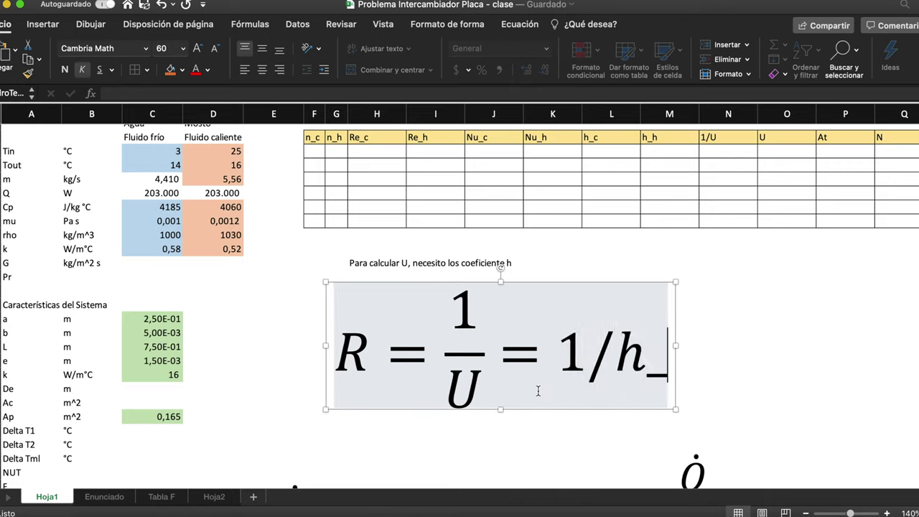
{"action": "type", "text": "c ++"}
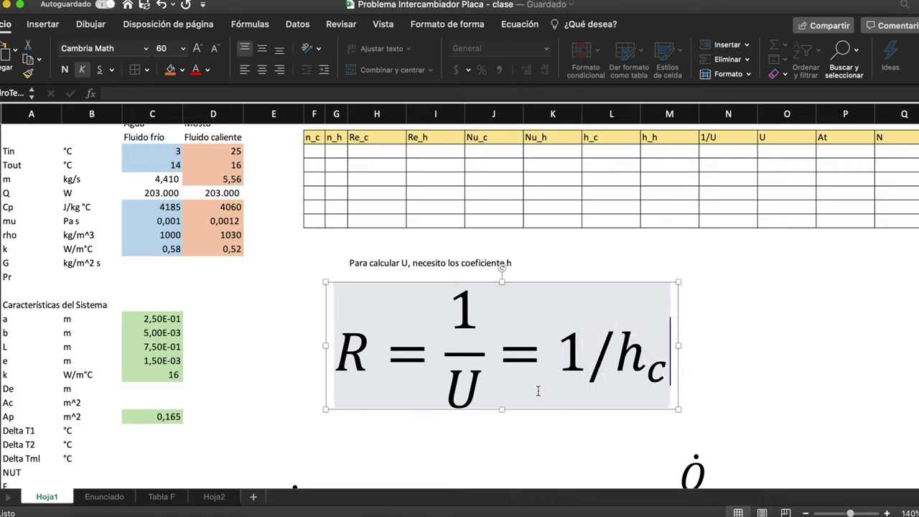
{"action": "key", "text": "BackSpace"}
{"action": "type", "text": "1/h"}
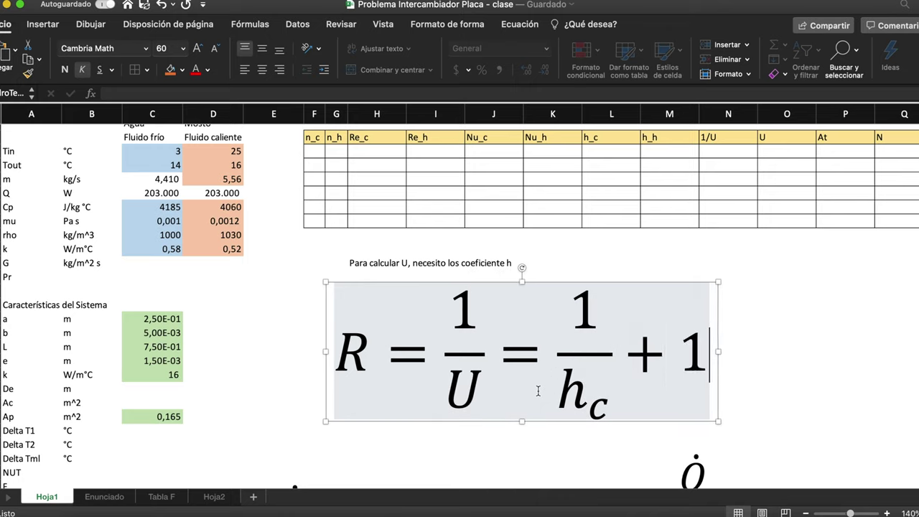
{"action": "type", "text": "_h "}
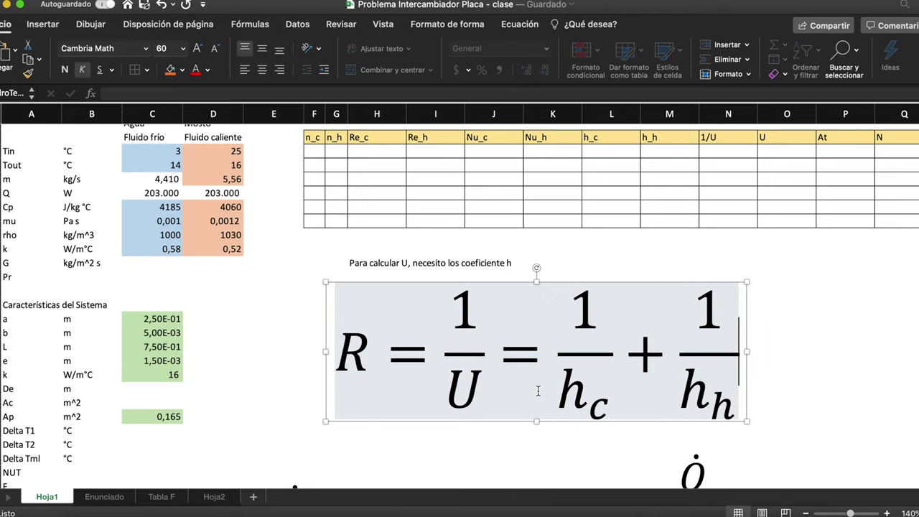
- Add the wall resistance term + e/k at the end of the R equation
{"action": "type", "text": "+"}
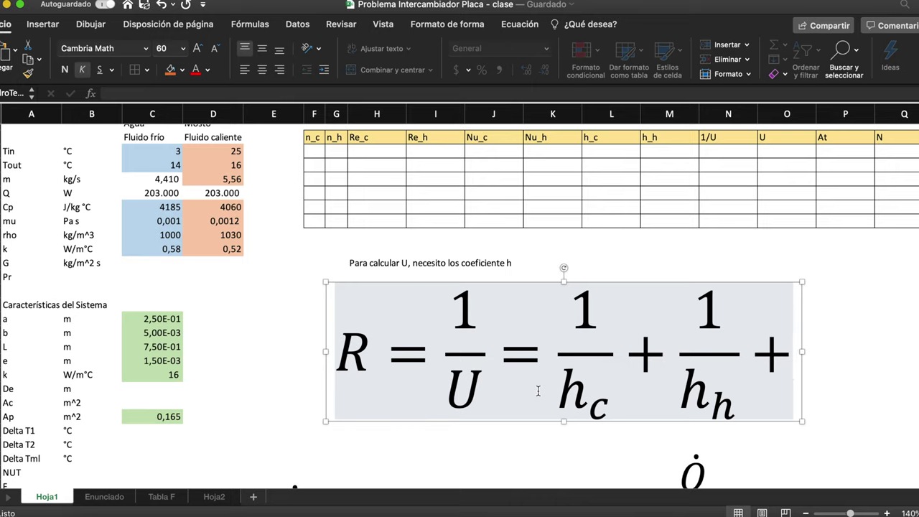
{"action": "type", "text": "ew"}
{"action": "key", "text": "BackSpace"}
{"action": "type", "text": "/k"}
{"action": "key", "text": "Escape"}
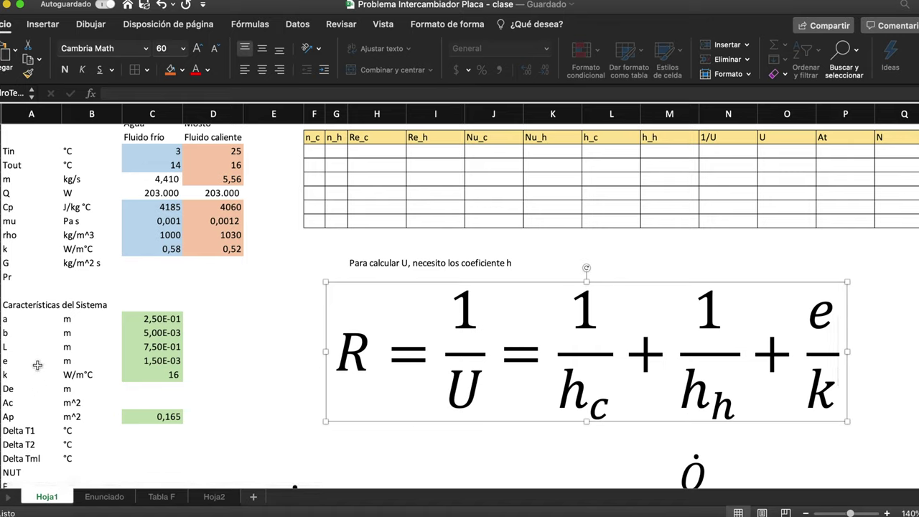
- Insert a row above De in the system characteristics and label it e/k in A21
{"action": "left_click_drag", "start_coordinate": [22, 361], "coordinate": [171, 373]}
{"action": "left_click", "coordinate": [3, 388]}
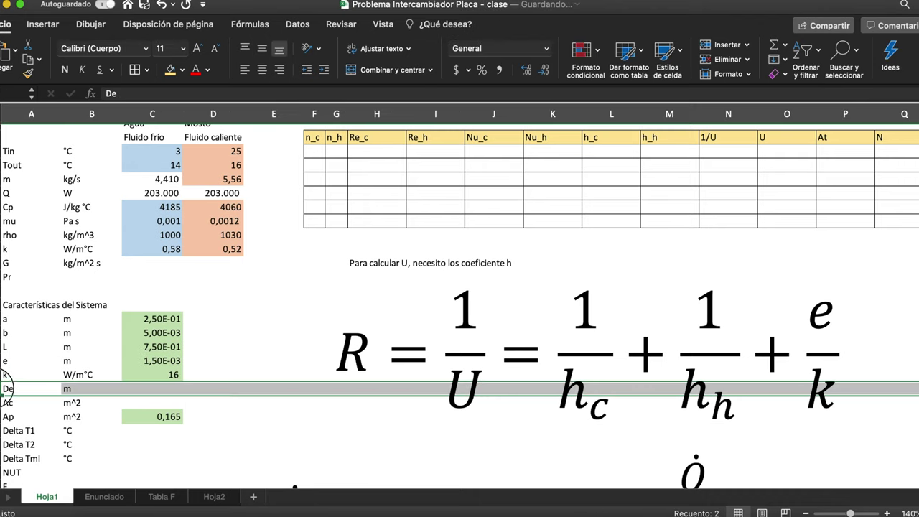
{"action": "right_click", "coordinate": [4, 388]}
{"action": "left_click", "coordinate": [28, 383]}
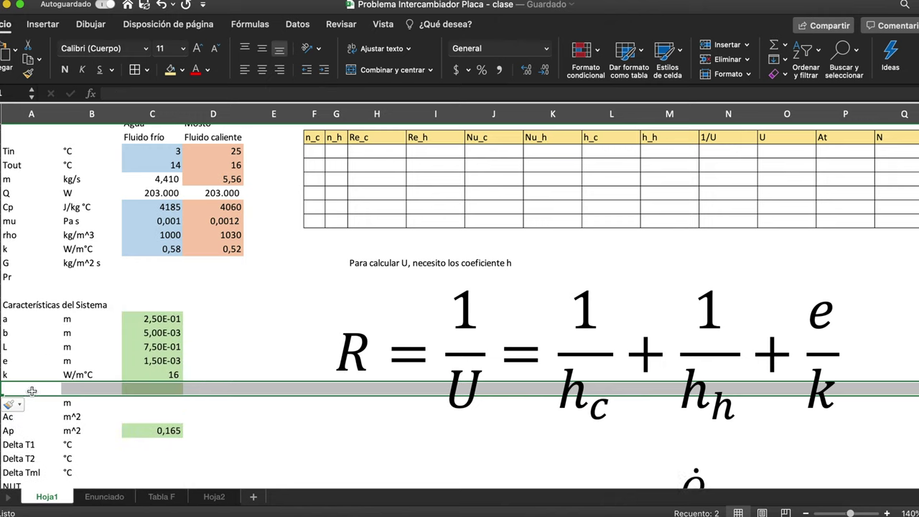
{"action": "type", "text": "e/k"}
{"action": "key", "text": "Tab"}
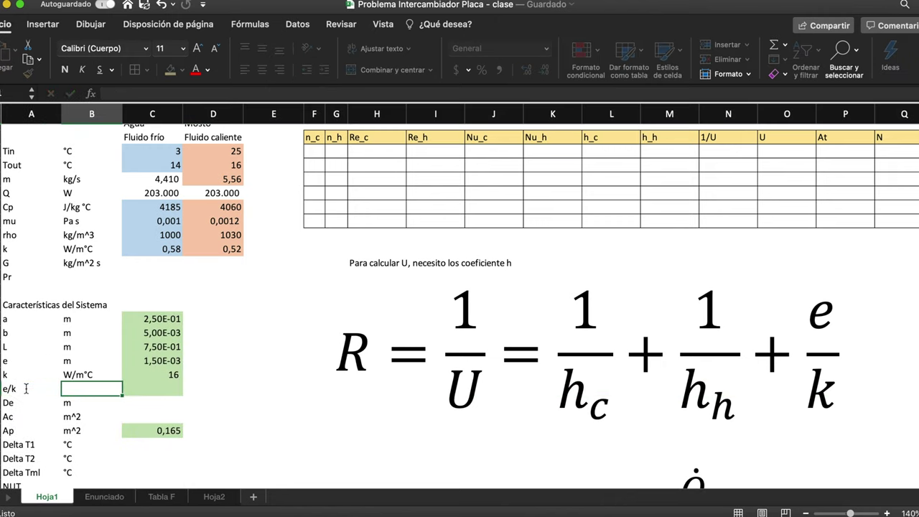
- Enter ºC/W in B21 as the unit of e/k
{"action": "type", "text": "W"}
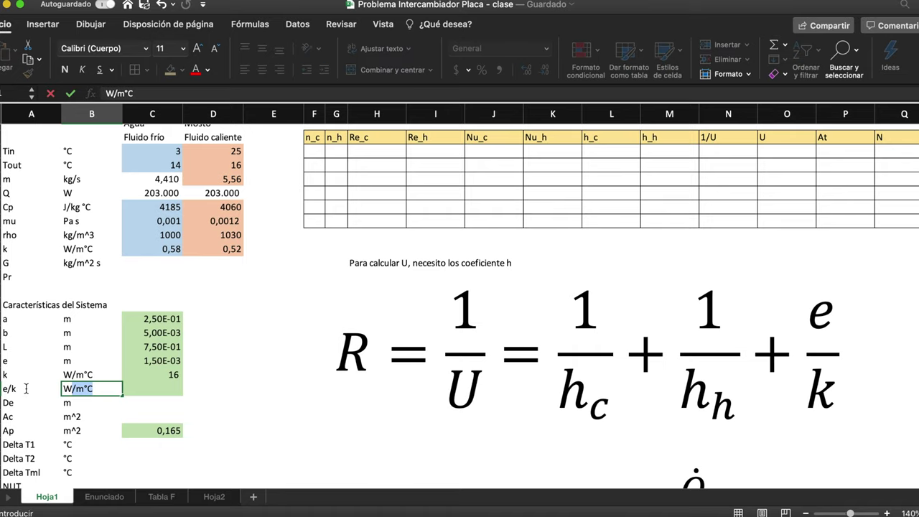
{"action": "key", "text": "BackSpace"}
{"action": "key", "text": "BackSpace"}
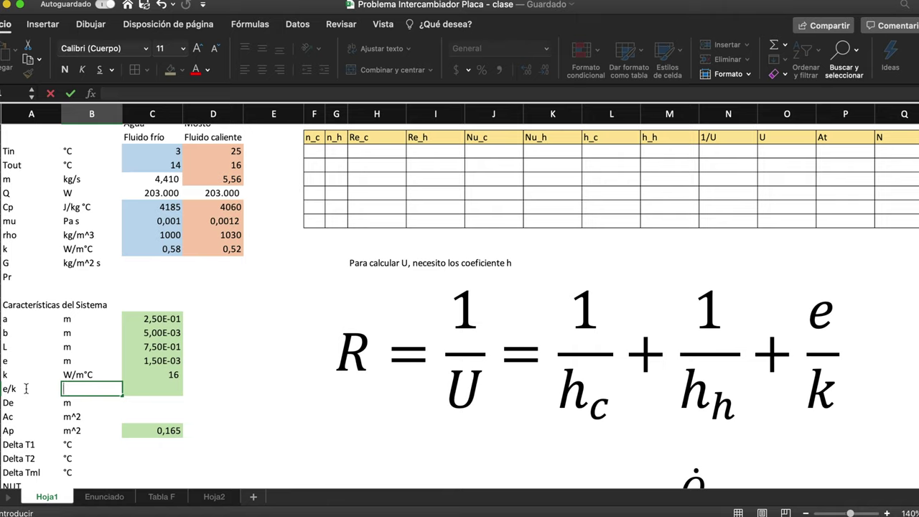
{"action": "type", "text": "m"}
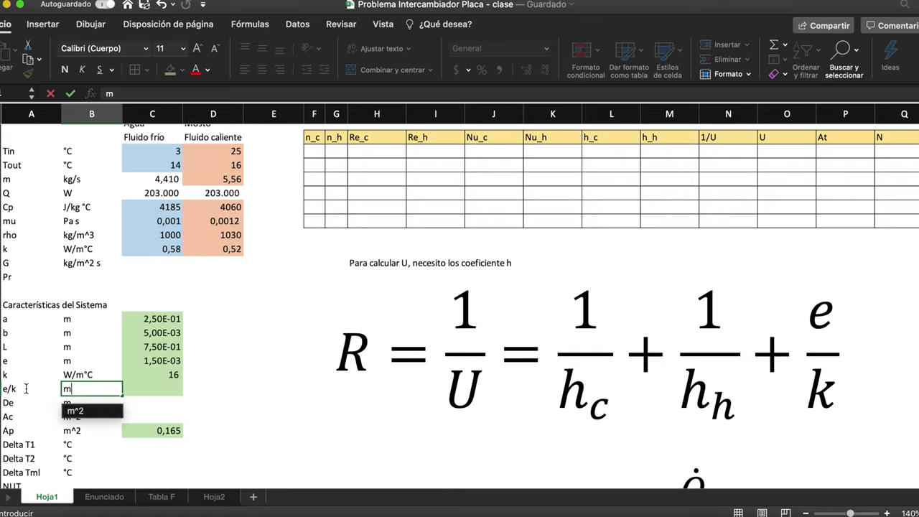
{"action": "type", "text": "^2"}
{"action": "key", "text": "BackSpace"}
{"action": "key", "text": "BackSpace"}
{"action": "key", "text": "BackSpace"}
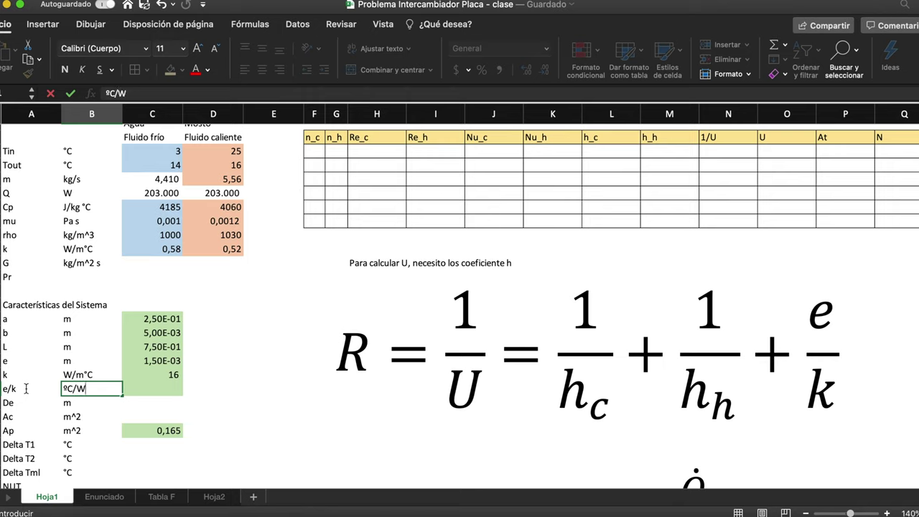
{"action": "key", "text": "Tab"}
- Remove the green fill from C21 and calculate e/k there with =C19/C20
{"action": "left_click", "coordinate": [183, 71]}
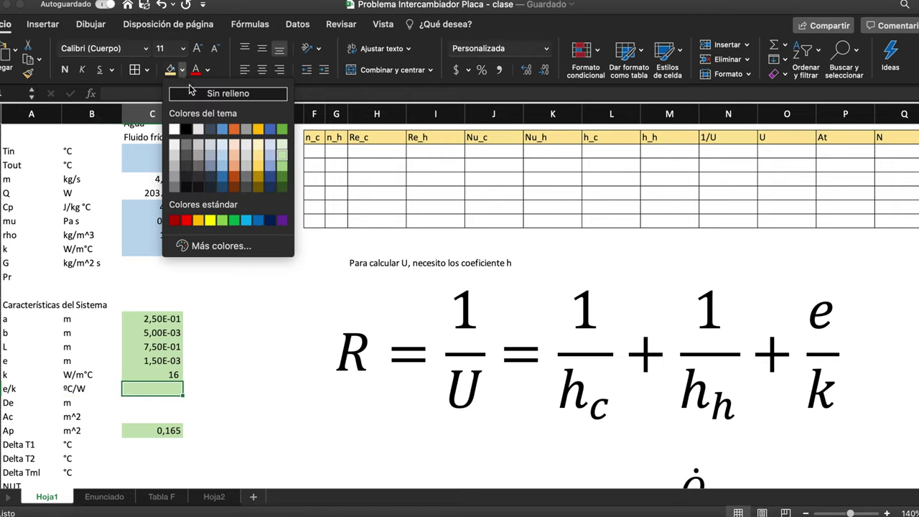
{"action": "left_click", "coordinate": [237, 94]}
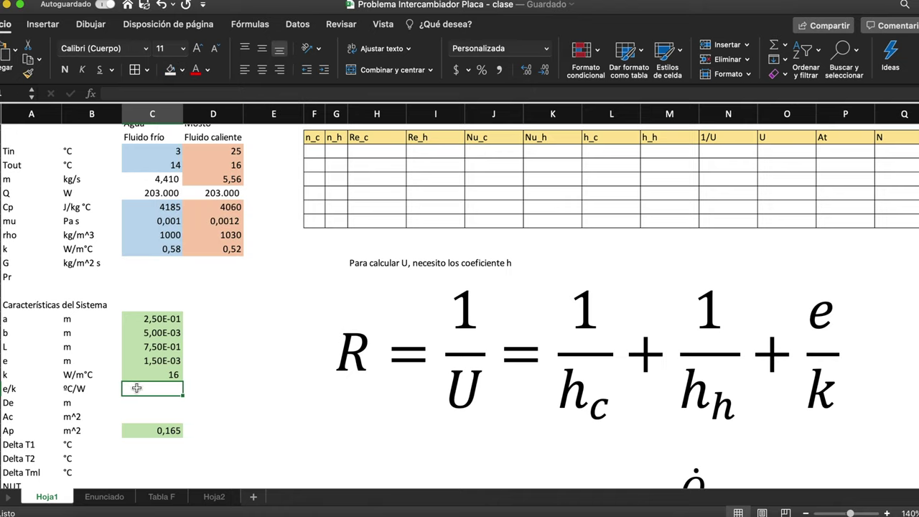
{"action": "type", "text": "="}
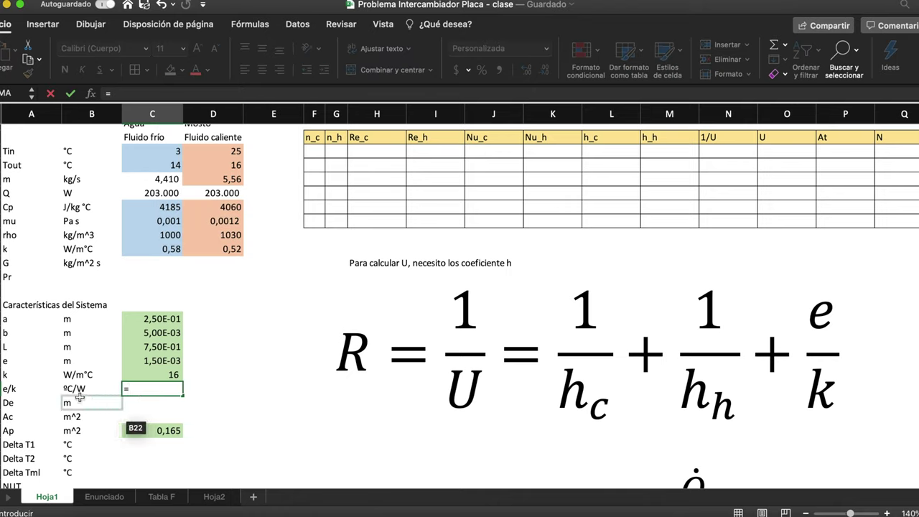
{"action": "left_click", "coordinate": [166, 360]}
{"action": "type", "text": "/"}
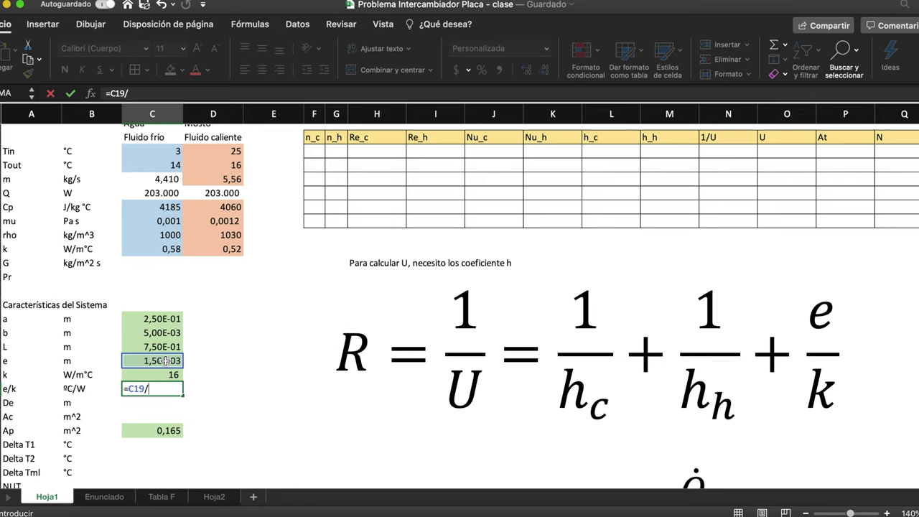
{"action": "left_click", "coordinate": [171, 375]}
{"action": "key", "text": "Return"}
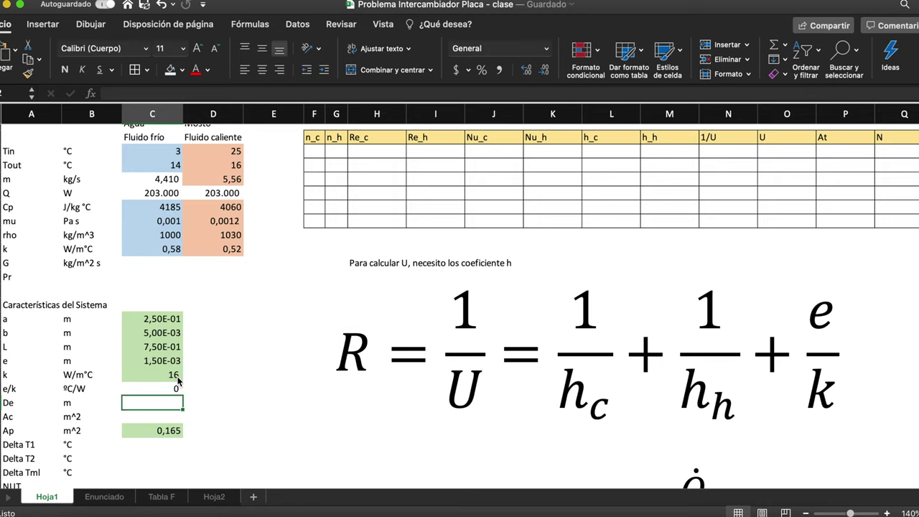
- Display the e/k value in C21 with seven decimal places
{"action": "left_click", "coordinate": [527, 69]}
{"action": "left_click", "coordinate": [526, 69]}
{"action": "left_click", "coordinate": [527, 69]}
{"action": "left_click", "coordinate": [527, 69]}
{"action": "left_click", "coordinate": [526, 69]}
{"action": "left_click", "coordinate": [526, 69]}
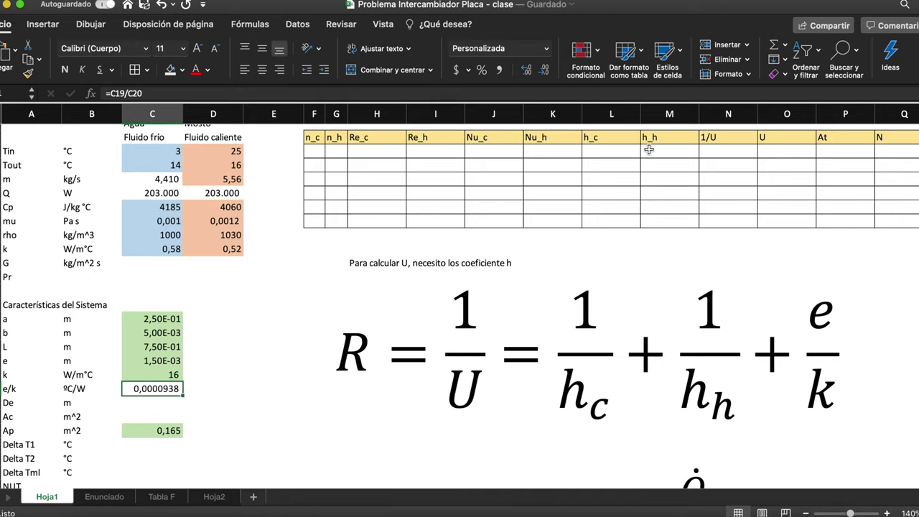
- Move the R = 1/U equation box down the sheet, clearing the area beneath the note about U
{"action": "left_click", "coordinate": [591, 298]}
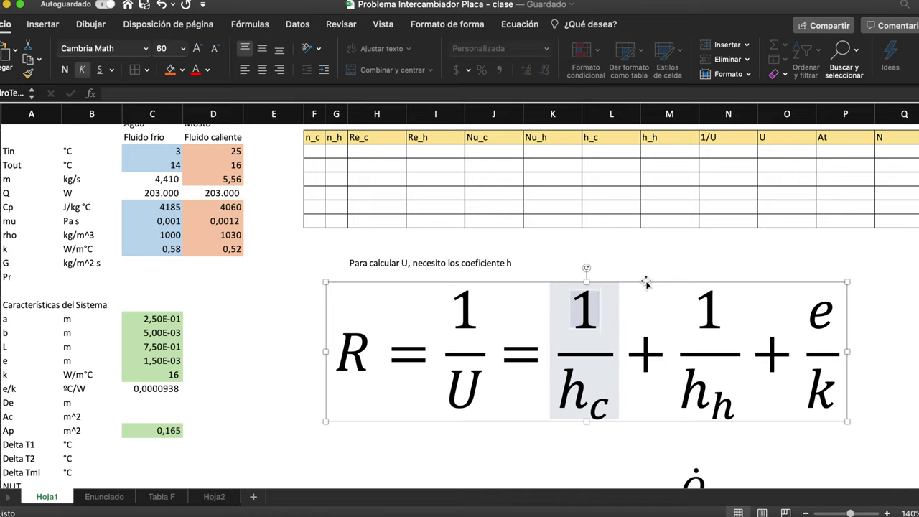
{"action": "left_click_drag", "start_coordinate": [646, 283], "coordinate": [620, 289]}
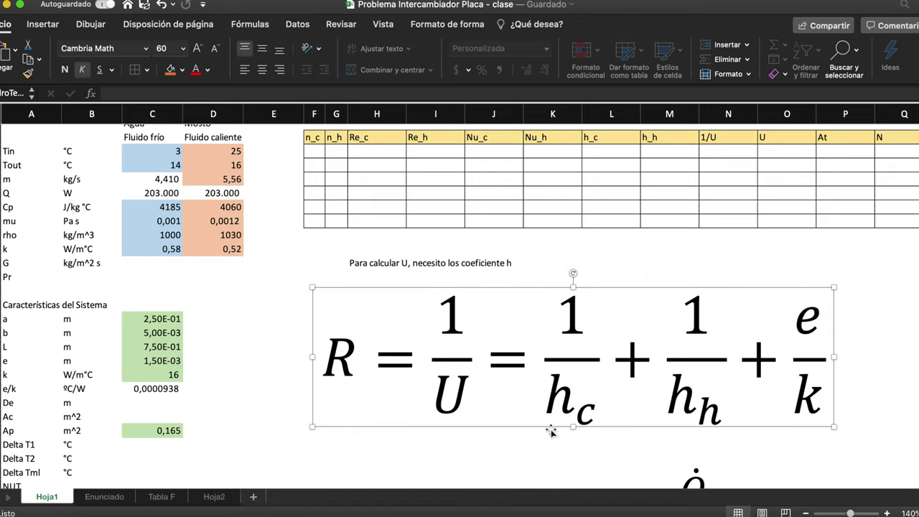
{"action": "left_click_drag", "start_coordinate": [609, 288], "coordinate": [584, 486]}
{"action": "scroll", "coordinate": [595, 357], "scroll_direction": "up", "scroll_amount": 15}
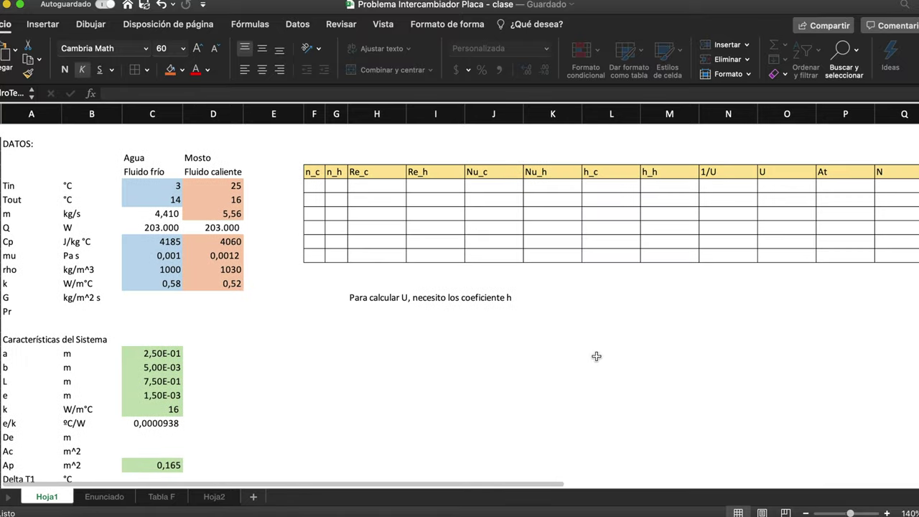
- Insert a new blank equation box near the note about calculating U
{"action": "left_click", "coordinate": [63, 25]}
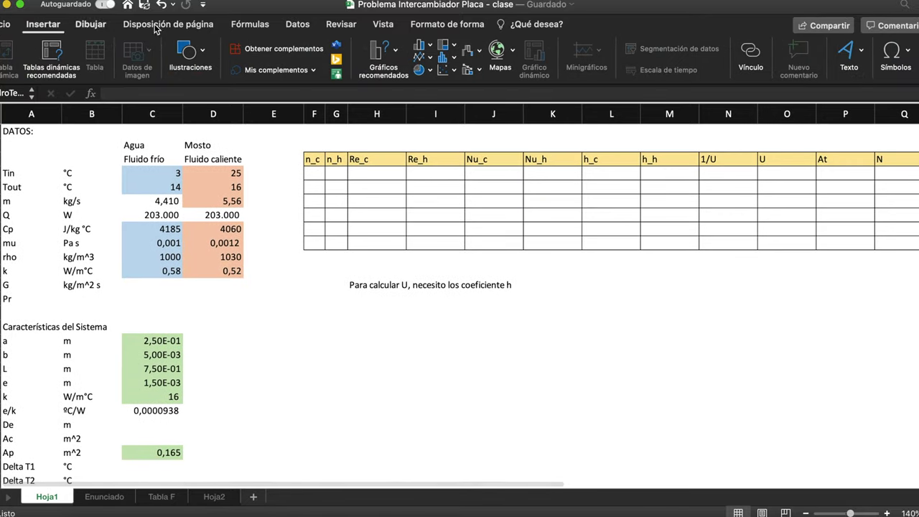
{"action": "left_click", "coordinate": [892, 57]}
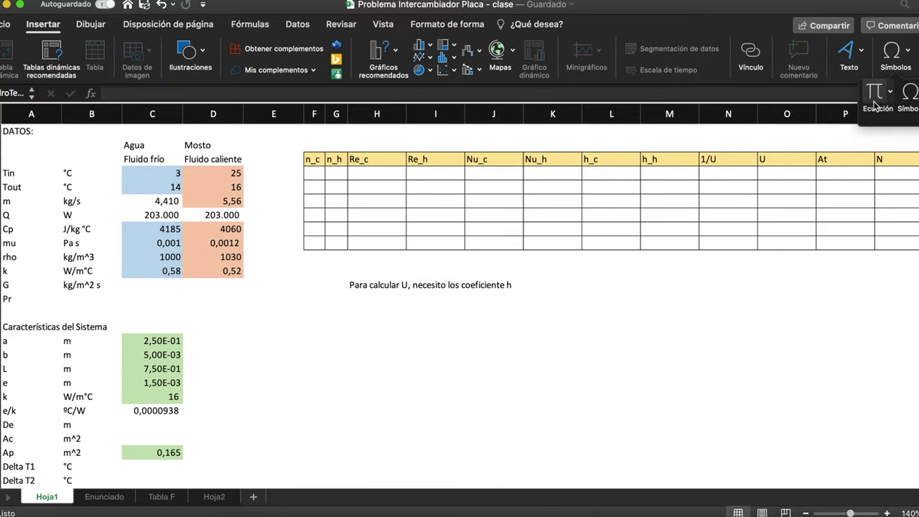
{"action": "left_click", "coordinate": [877, 129]}
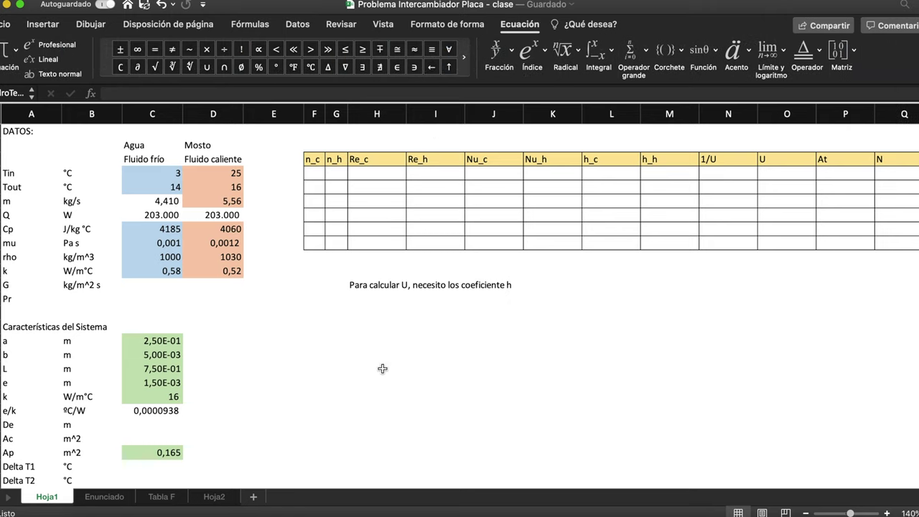
{"action": "left_click", "coordinate": [353, 368]}
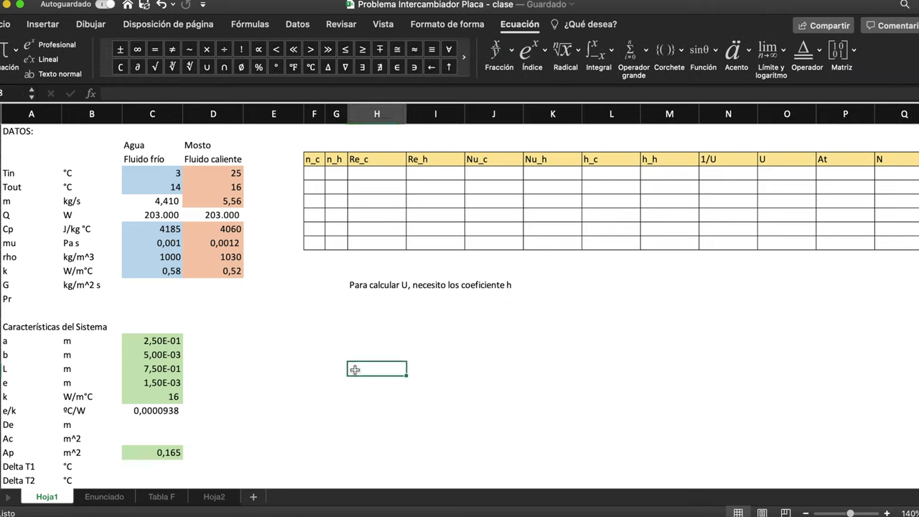
{"action": "left_click", "coordinate": [29, 26]}
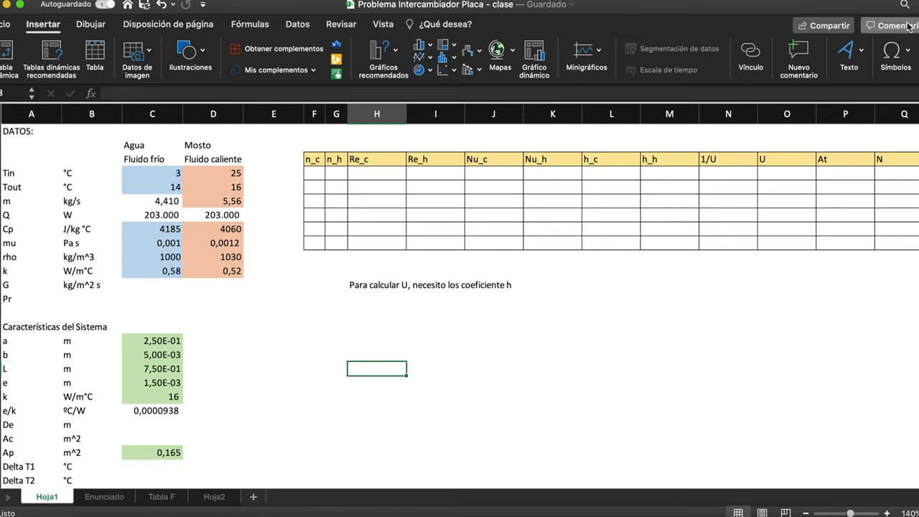
{"action": "left_click", "coordinate": [895, 54]}
{"action": "left_click", "coordinate": [879, 93]}
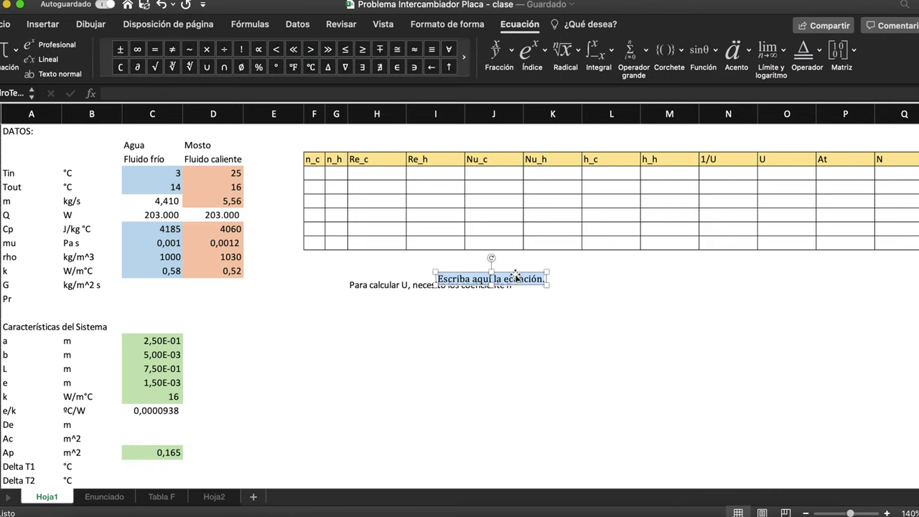
- Set the font size of the new equation box to 60
{"action": "left_click", "coordinate": [43, 23]}
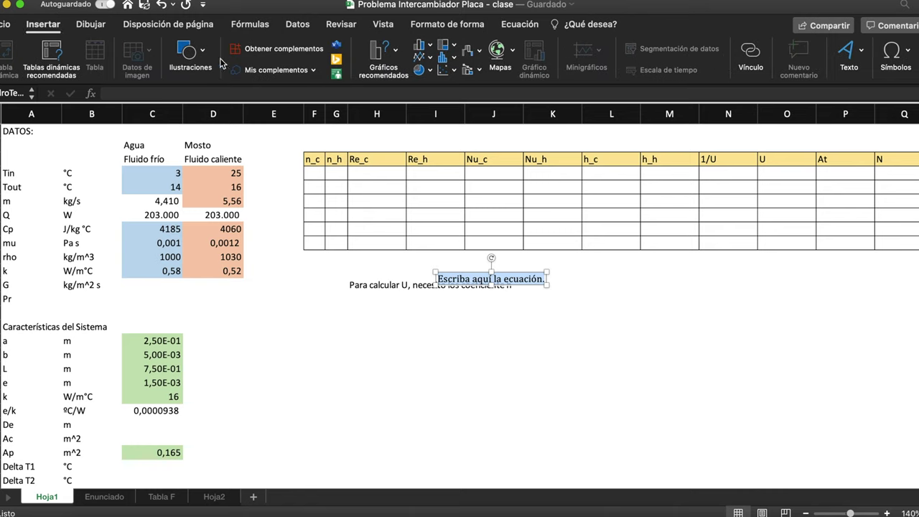
{"action": "left_click", "coordinate": [6, 23]}
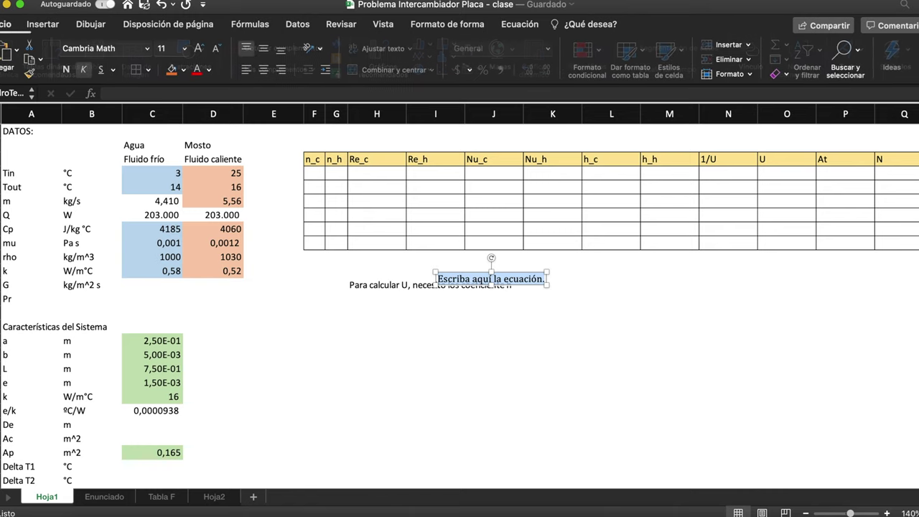
{"action": "left_click", "coordinate": [182, 53]}
{"action": "left_click", "coordinate": [172, 294]}
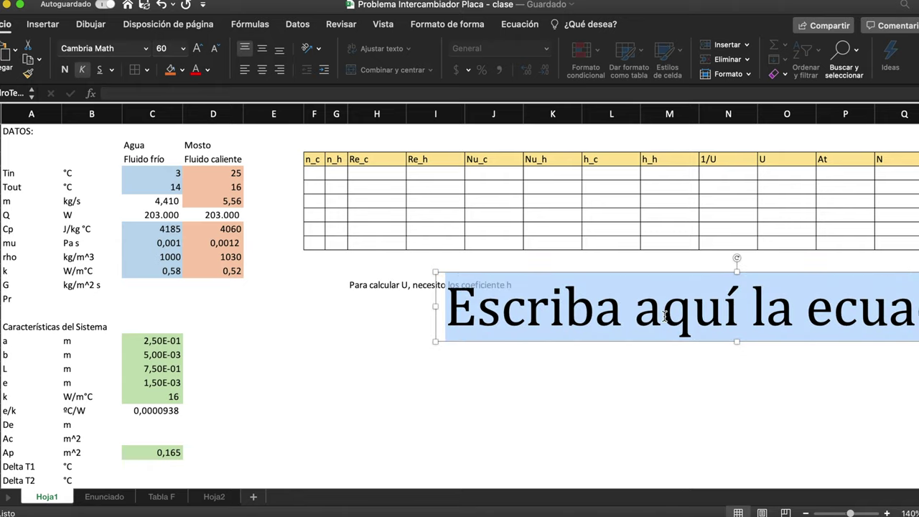
- Write the Nusselt equation Nu = (h/k) D_e in the box, with h over k as a fraction and e as a subscript
{"action": "type", "text": "Nu="}
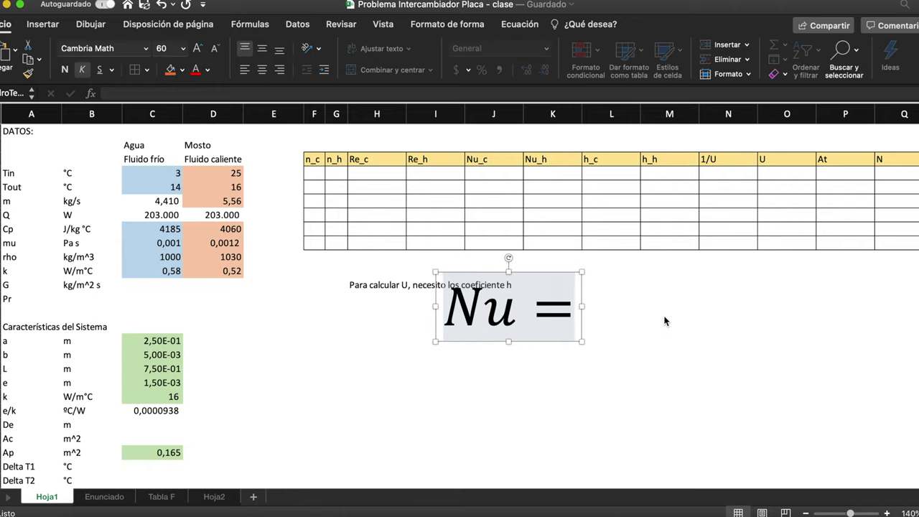
{"action": "type", "text": "h"}
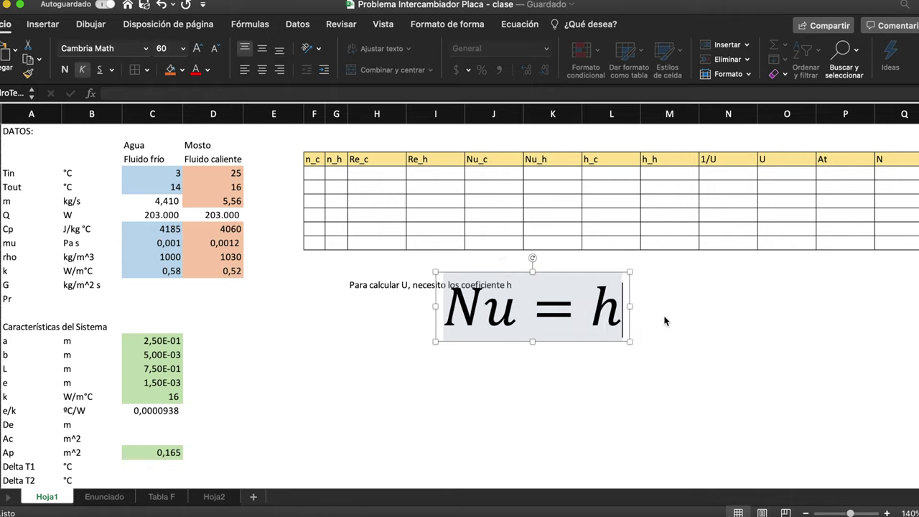
{"action": "type", "text": "/k D"}
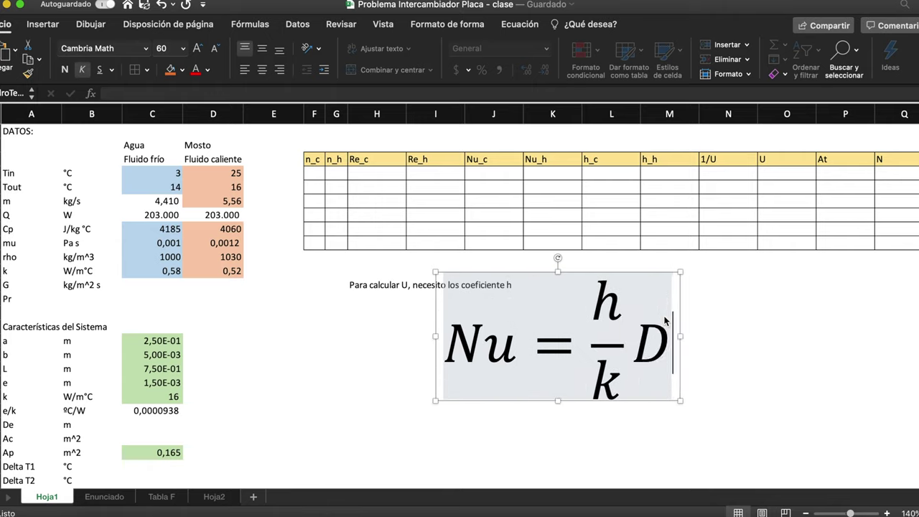
{"action": "type", "text": "_e"}
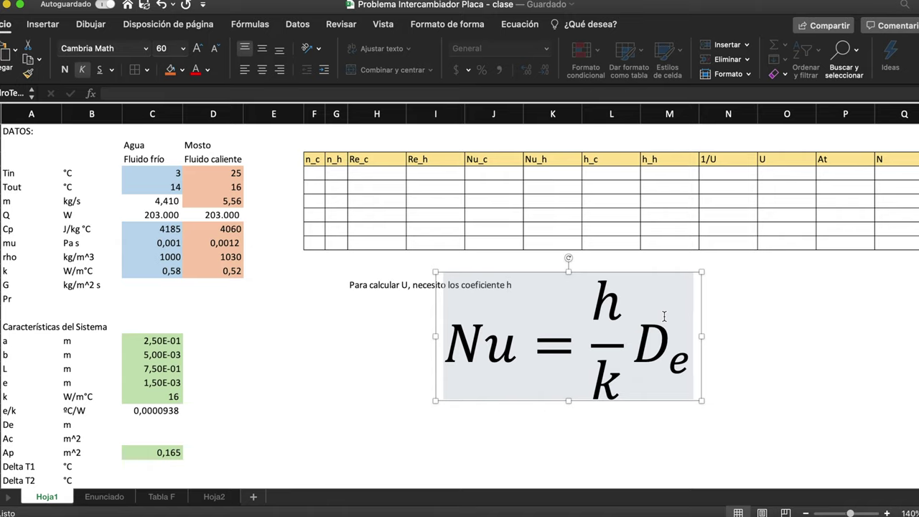
- Calculate the equivalent diameter De in C22 as twice the plate gap b with =2*C17
{"action": "left_click_drag", "start_coordinate": [11, 424], "coordinate": [149, 425]}
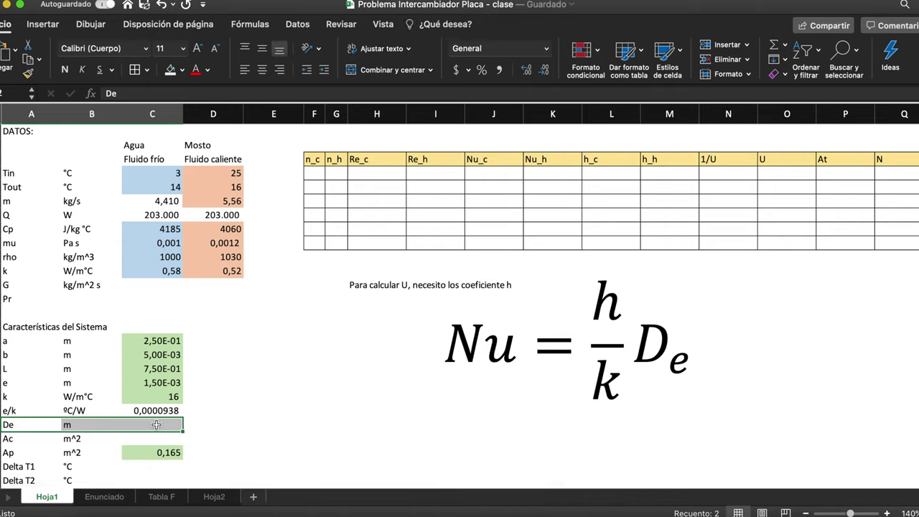
{"action": "left_click", "coordinate": [156, 425]}
{"action": "type", "text": "=2*"}
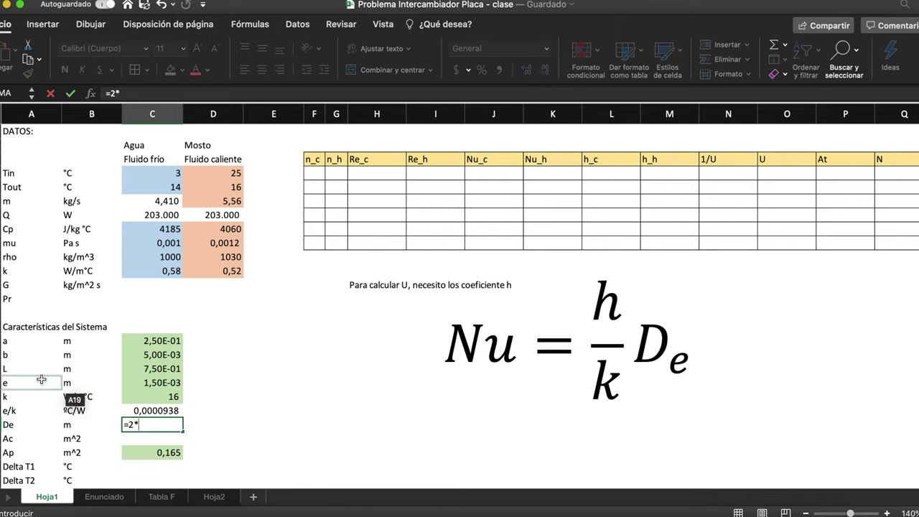
{"action": "left_click", "coordinate": [161, 359]}
{"action": "key", "text": "Return"}
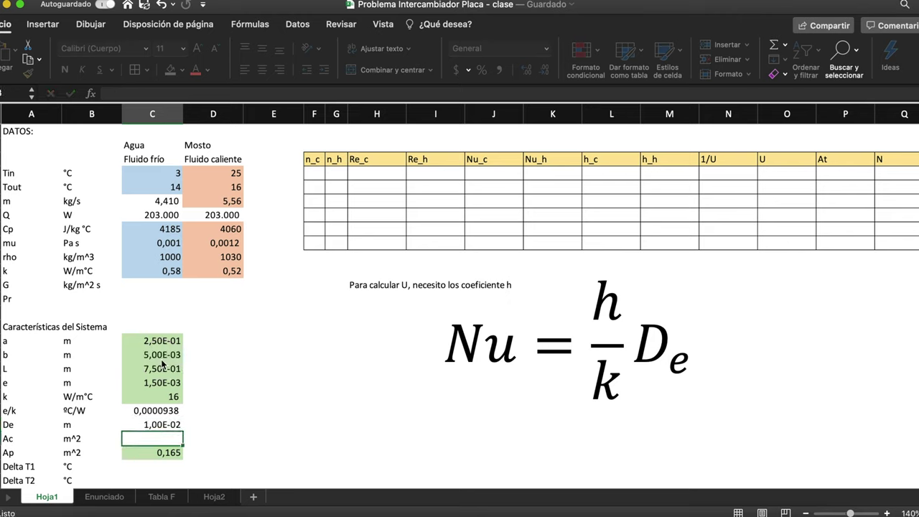
{"action": "key", "text": "Up"}
- Move the Nu equation box down and over so that it sits below the note about U
{"action": "left_click", "coordinate": [681, 361]}
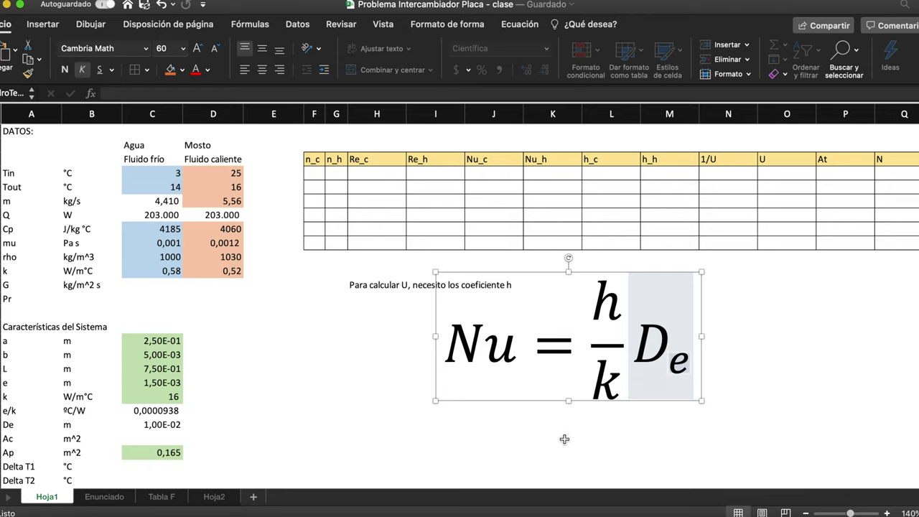
{"action": "key", "text": "End"}
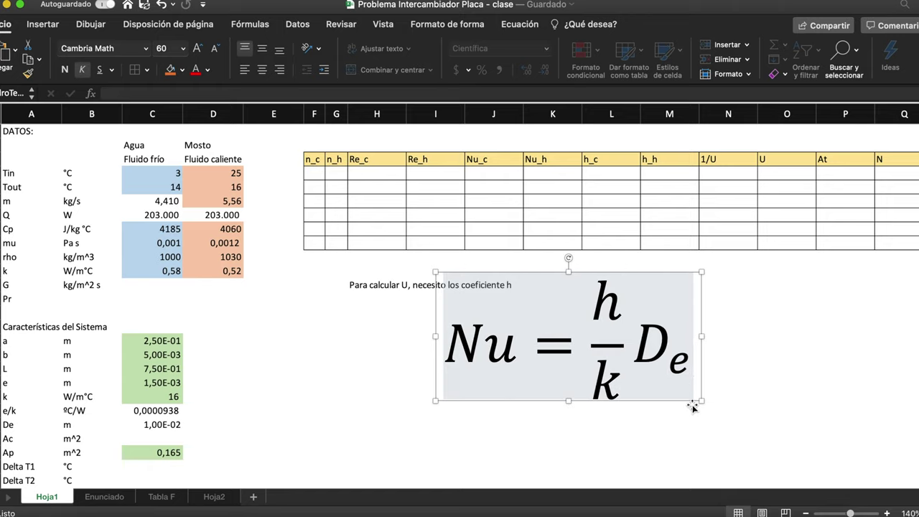
{"action": "left_click_drag", "start_coordinate": [653, 271], "coordinate": [529, 308]}
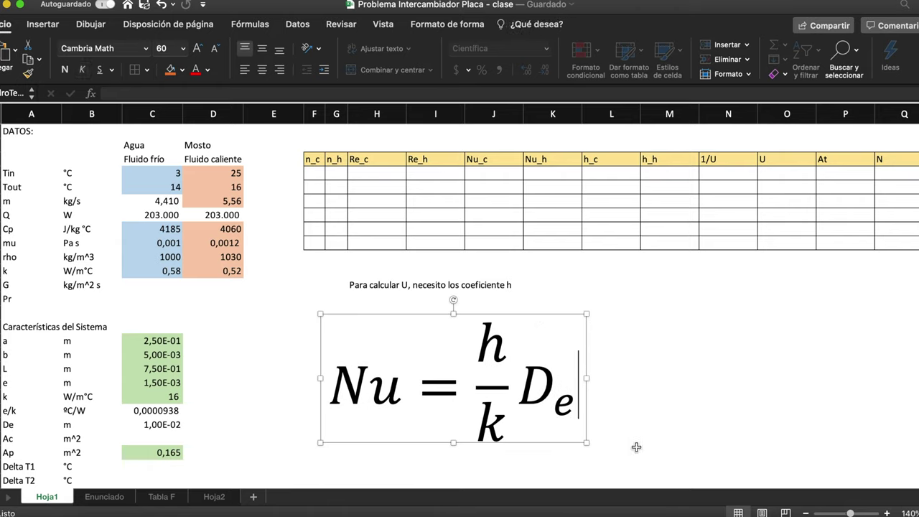
- Extend the Nu equation with = 0,374Re raised to the fraction 2/3
{"action": "type", "text": "="}
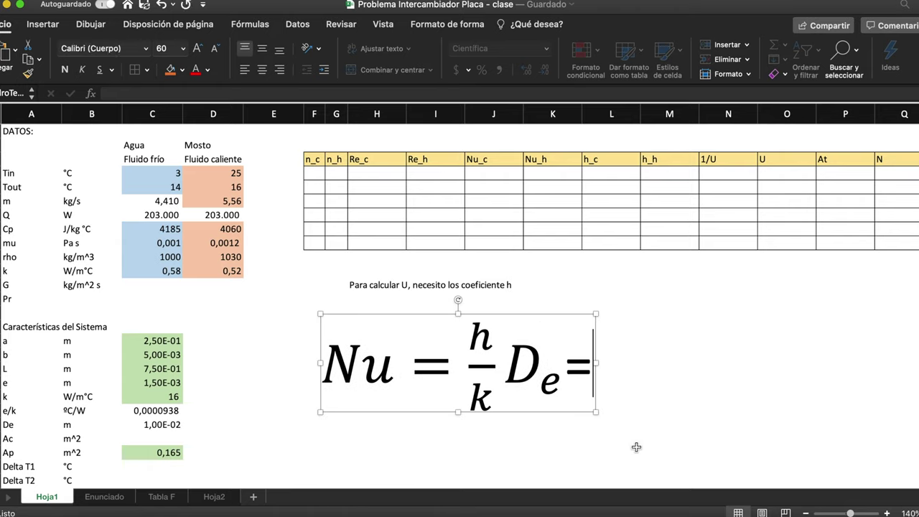
{"action": "key", "text": "BackSpace"}
{"action": "key", "text": "super+a"}
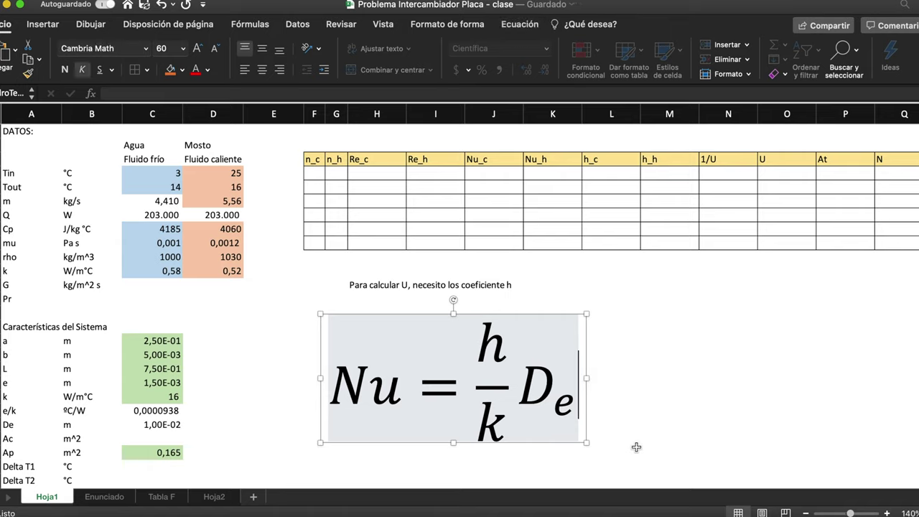
{"action": "type", "text": "="}
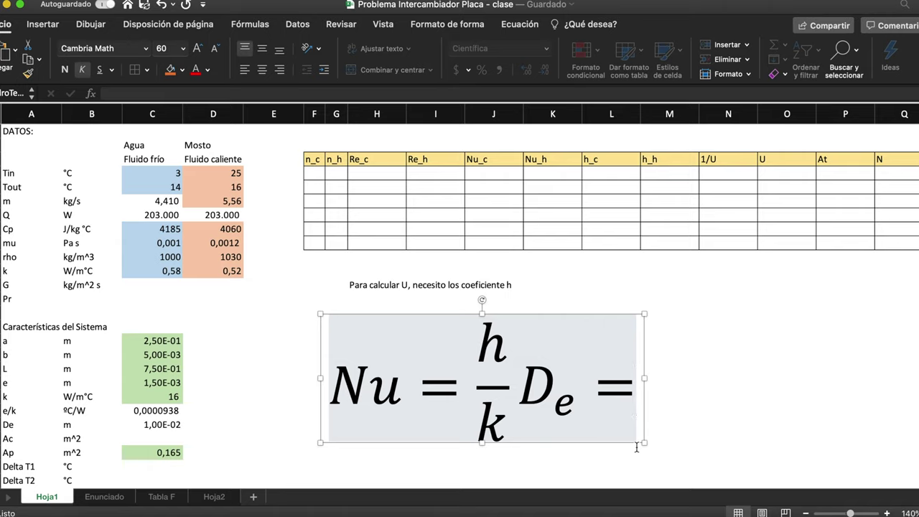
{"action": "type", "text": "0,374"}
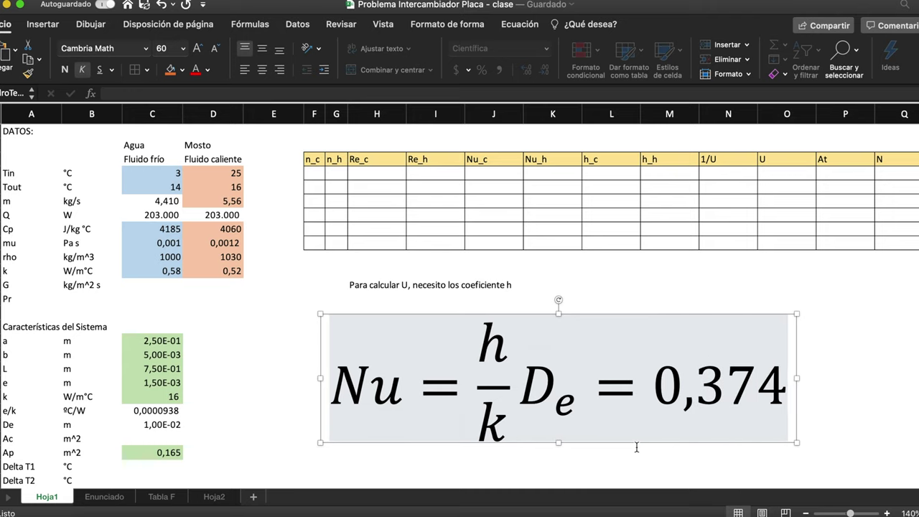
{"action": "type", "text": "Re^"}
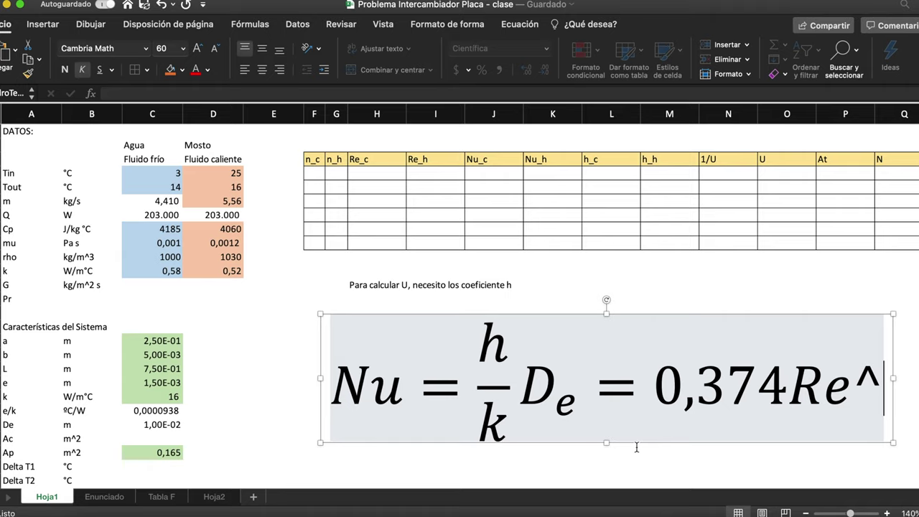
{"action": "key", "text": "space"}
{"action": "type", "text": "1"}
{"action": "key", "text": "BackSpace"}
{"action": "type", "text": "2/3"}
{"action": "key", "text": "space"}
{"action": "key", "text": "Right"}
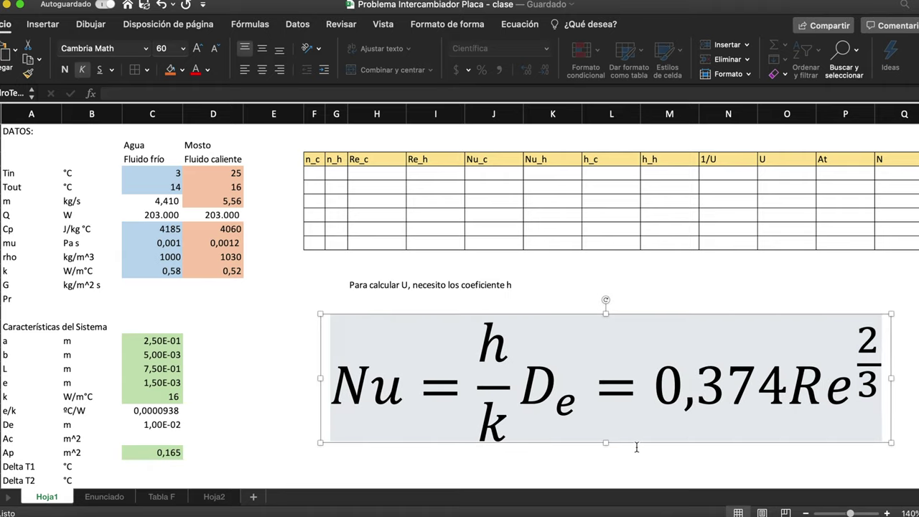
- Complete the Nu correlation with the factor Pr raised to the fraction 1/3
{"action": "type", "text": "P"}
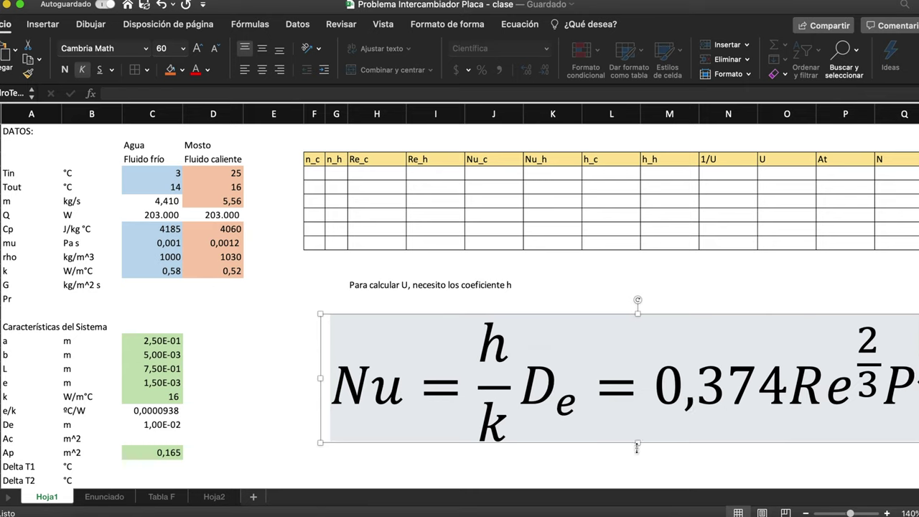
{"action": "type", "text": "r^1/3"}
{"action": "key", "text": "space"}
{"action": "scroll", "coordinate": [781, 440], "scroll_direction": "right", "scroll_amount": 5}
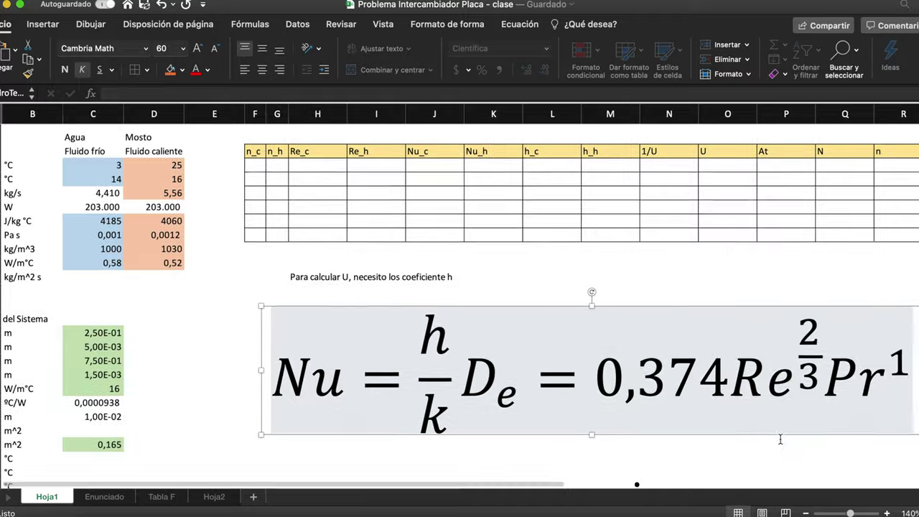
{"action": "type", "text": "/3"}
{"action": "key", "text": "space"}
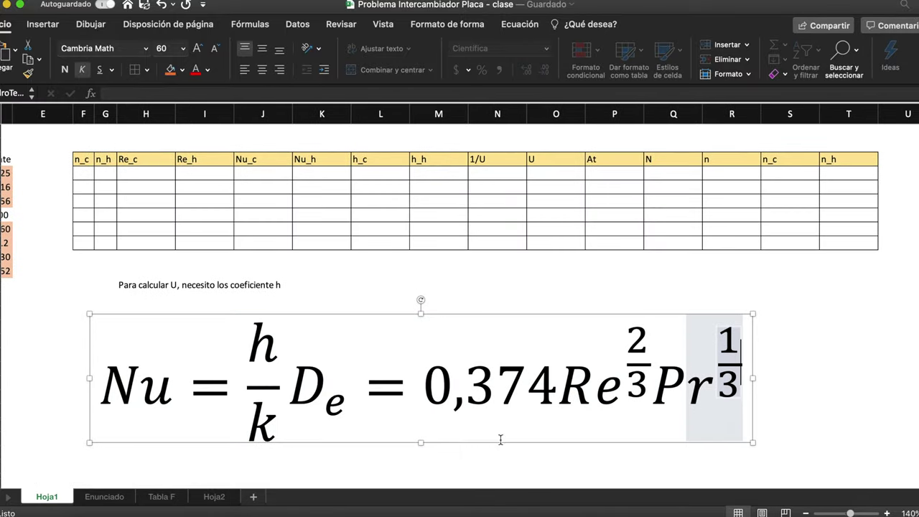
{"action": "left_click_drag", "start_coordinate": [424, 388], "coordinate": [761, 403]}
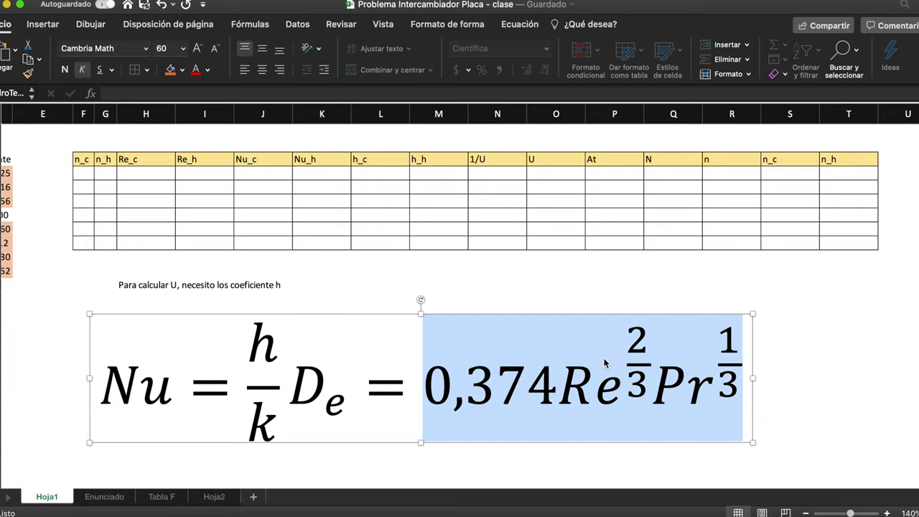
{"action": "left_click", "coordinate": [256, 170]}
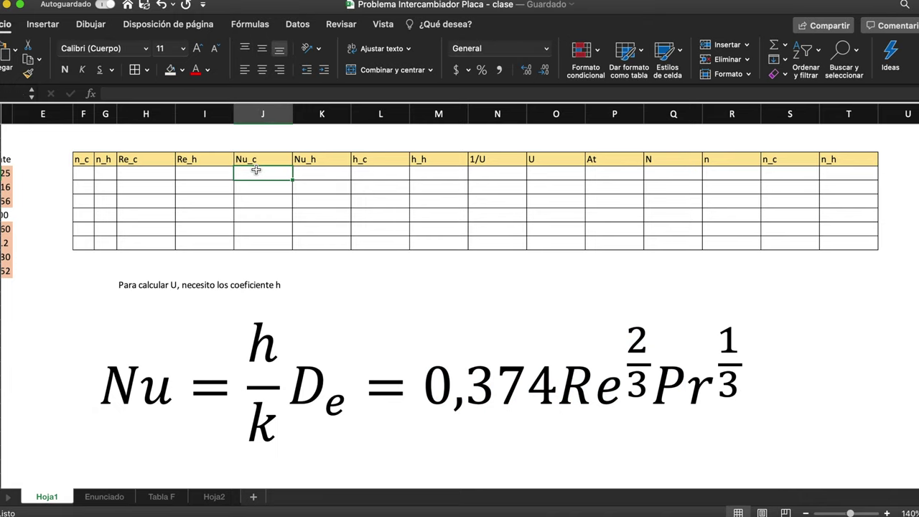
{"action": "key", "text": "Right"}
- Delete the note "Para calcular U, necesito los coeficiente h" beneath the results table
{"action": "left_click", "coordinate": [287, 289]}
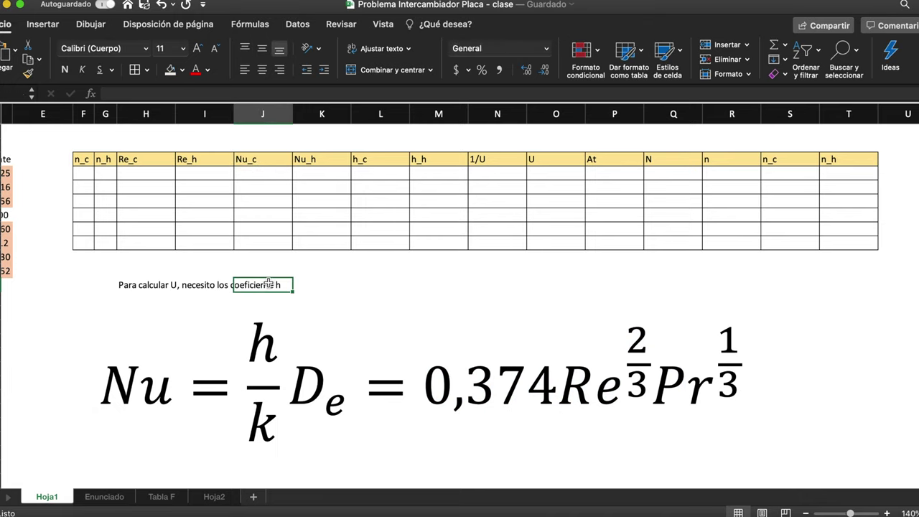
{"action": "left_click", "coordinate": [138, 287]}
{"action": "key", "text": "Delete"}
- Move the Nu equation box up into the cleared space just below the results table and deselect it
{"action": "left_click", "coordinate": [265, 365]}
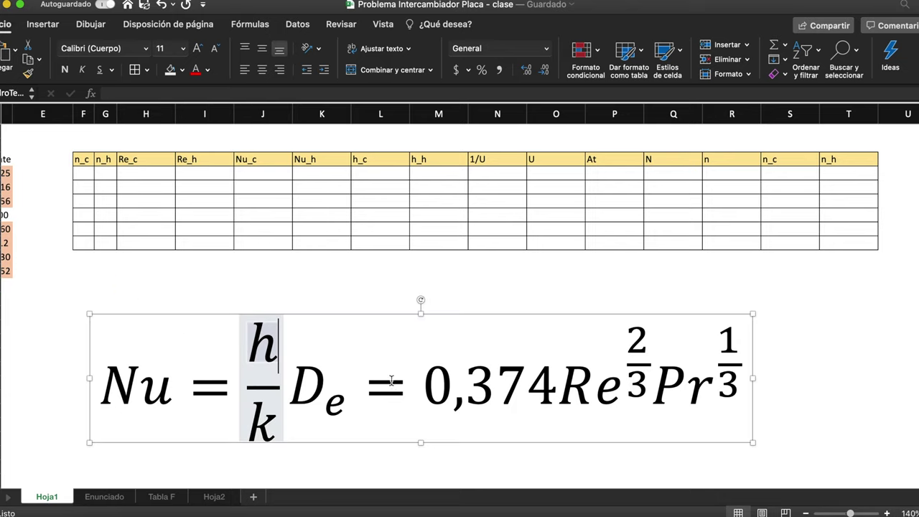
{"action": "left_click_drag", "start_coordinate": [447, 312], "coordinate": [415, 285]}
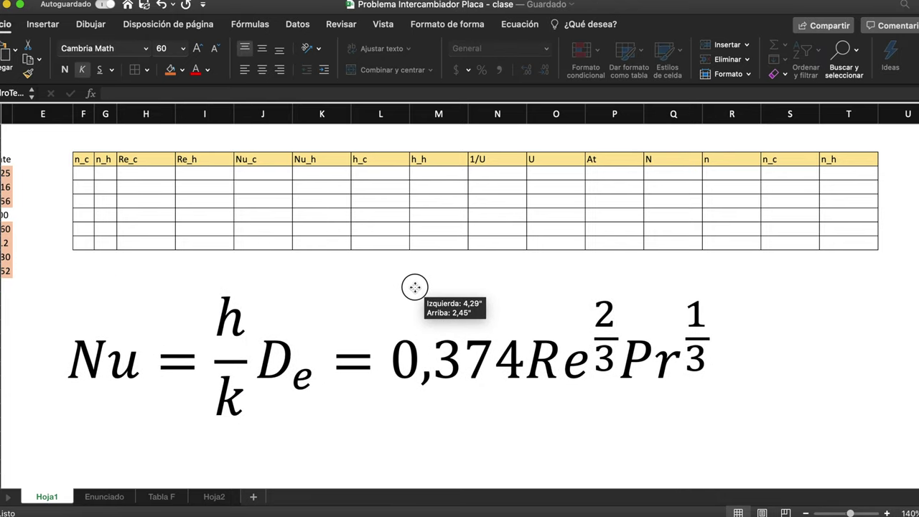
{"action": "left_click", "coordinate": [575, 470]}
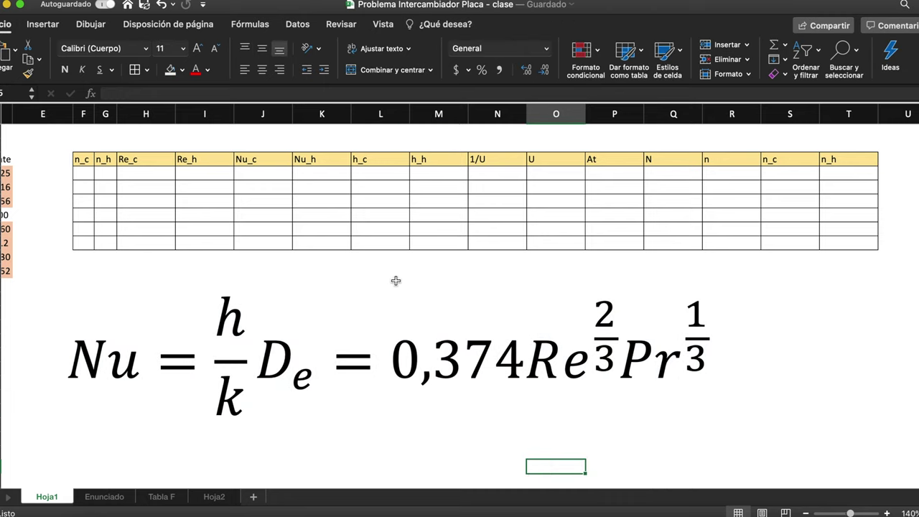
{"action": "scroll", "coordinate": [486, 450], "scroll_direction": "left", "scroll_amount": 5}
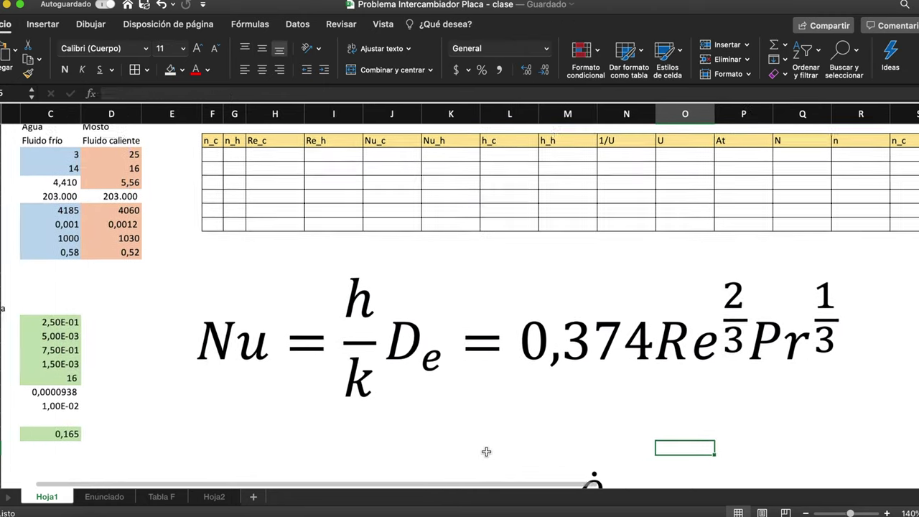
- Move the Q equation box further down the sheet to clear space beneath the Nu equation and deselect it
{"action": "scroll", "coordinate": [486, 451], "scroll_direction": "down", "scroll_amount": 3}
{"action": "scroll", "coordinate": [487, 451], "scroll_direction": "left", "scroll_amount": 3}
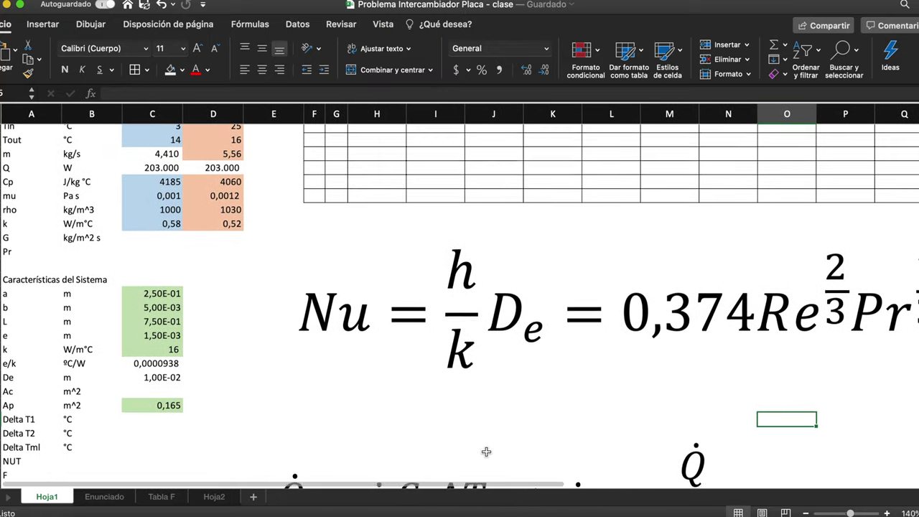
{"action": "scroll", "coordinate": [486, 451], "scroll_direction": "down", "scroll_amount": 1}
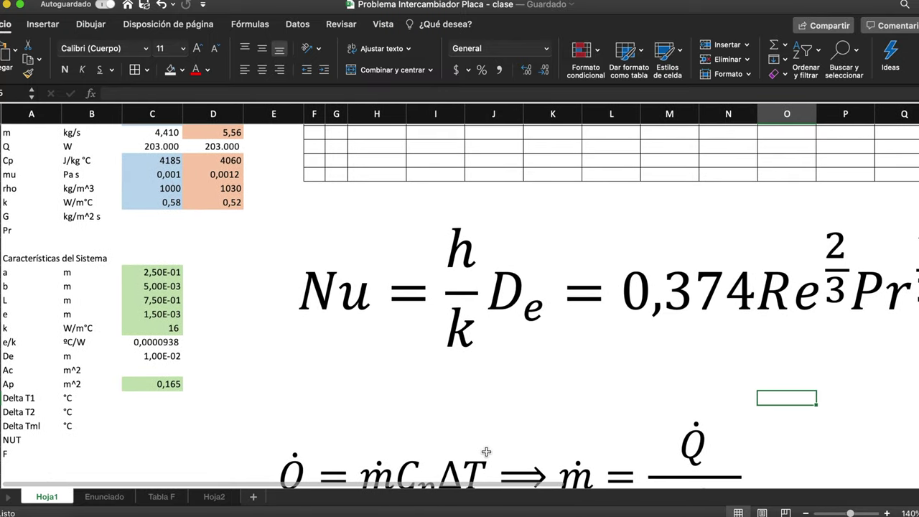
{"action": "left_click", "coordinate": [464, 449]}
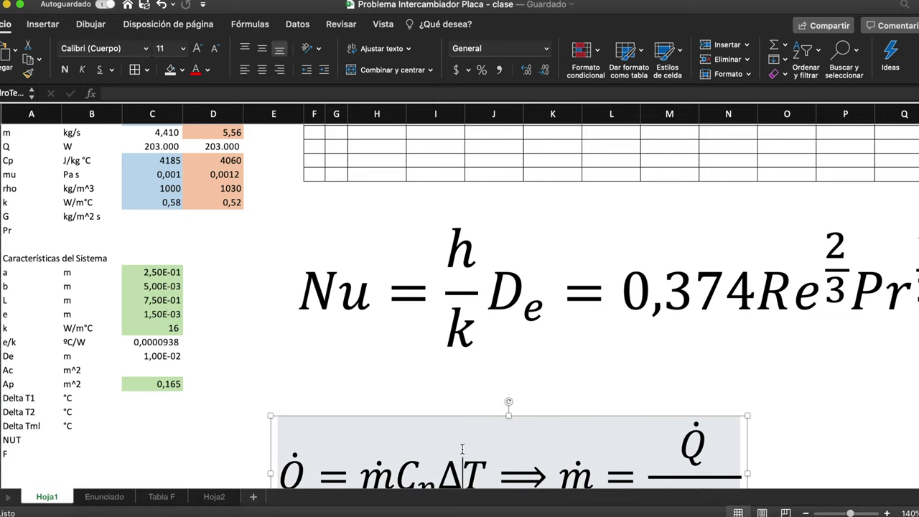
{"action": "left_click_drag", "start_coordinate": [492, 415], "coordinate": [503, 514]}
{"action": "left_click", "coordinate": [622, 374]}
{"action": "scroll", "coordinate": [622, 374], "scroll_direction": "up", "scroll_amount": 2}
{"action": "scroll", "coordinate": [622, 374], "scroll_direction": "right", "scroll_amount": 1}
{"action": "scroll", "coordinate": [565, 375], "scroll_direction": "left", "scroll_amount": 1}
{"action": "scroll", "coordinate": [502, 377], "scroll_direction": "down", "scroll_amount": 2}
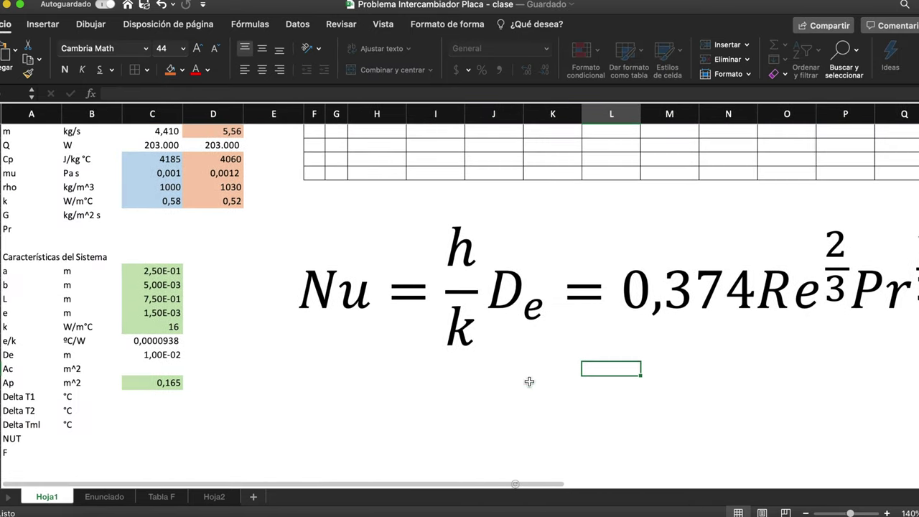
- Insert a new blank equation box in the sheet
{"action": "left_click", "coordinate": [318, 380]}
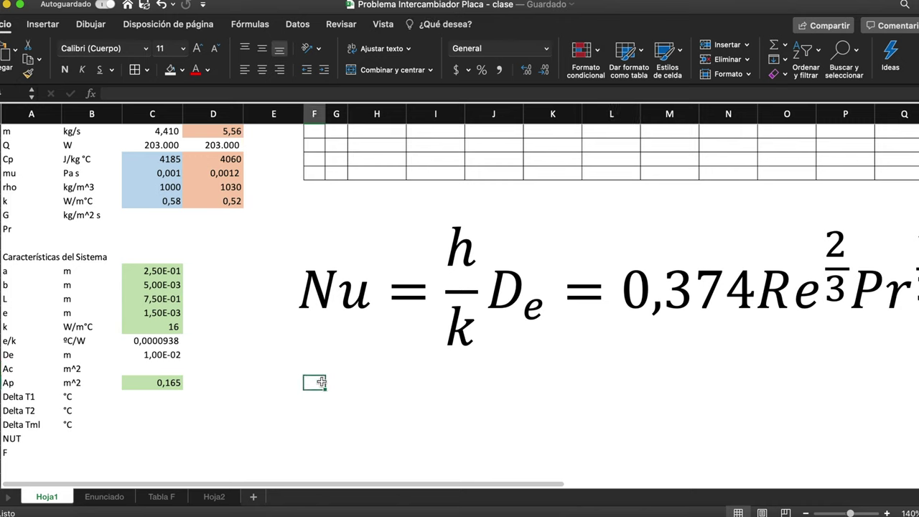
{"action": "left_click", "coordinate": [45, 25]}
{"action": "left_click", "coordinate": [893, 56]}
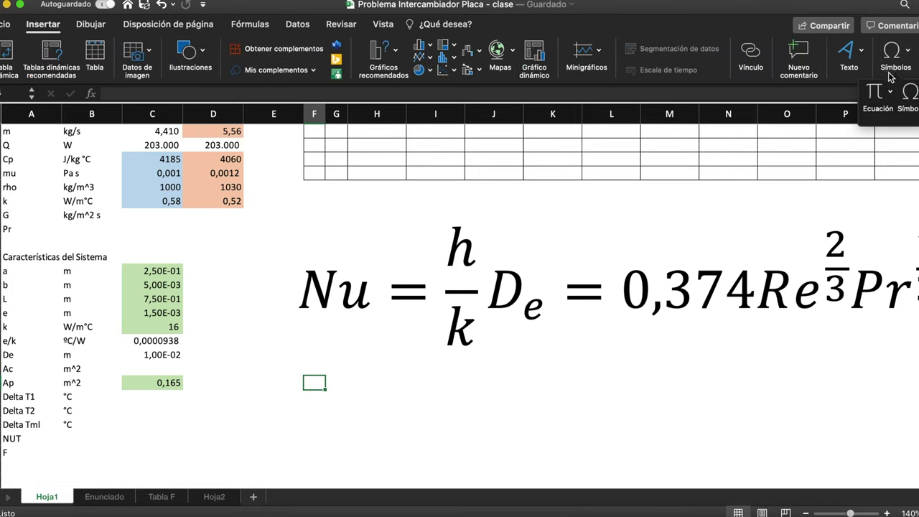
{"action": "left_click", "coordinate": [884, 105]}
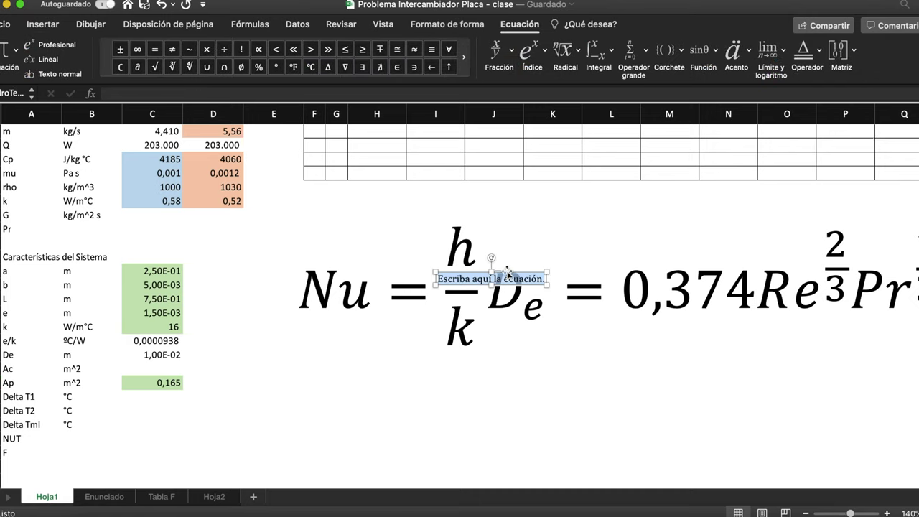
- Set the new equation's font size to 60 and move its box directly beneath the Nu equation
{"action": "left_click", "coordinate": [30, 28]}
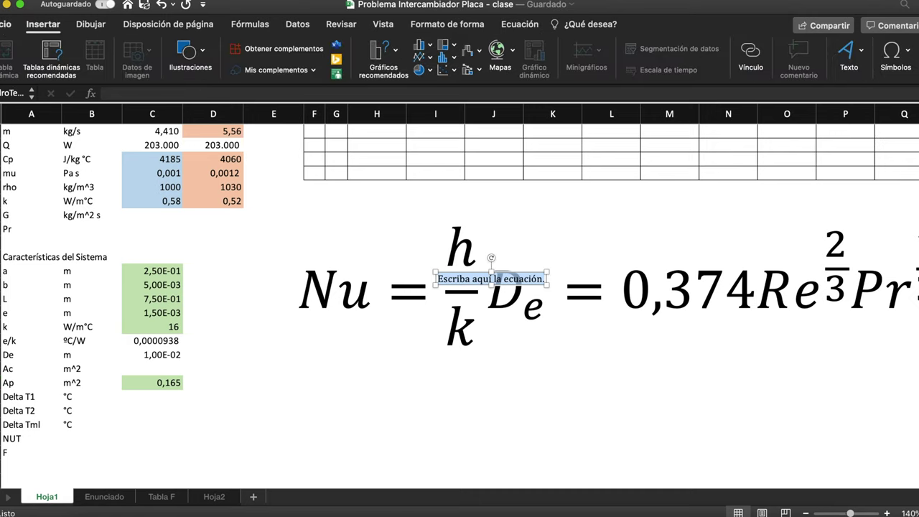
{"action": "left_click", "coordinate": [7, 24]}
{"action": "left_click", "coordinate": [183, 48]}
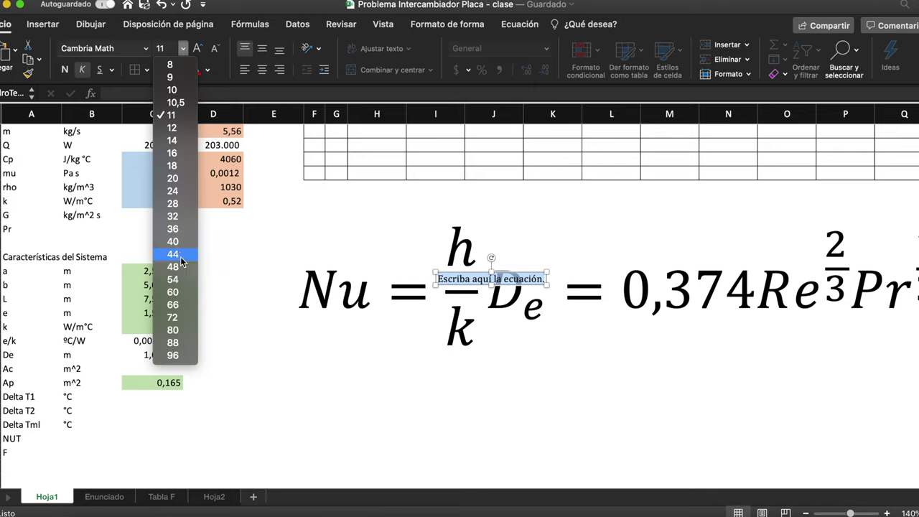
{"action": "left_click", "coordinate": [173, 292]}
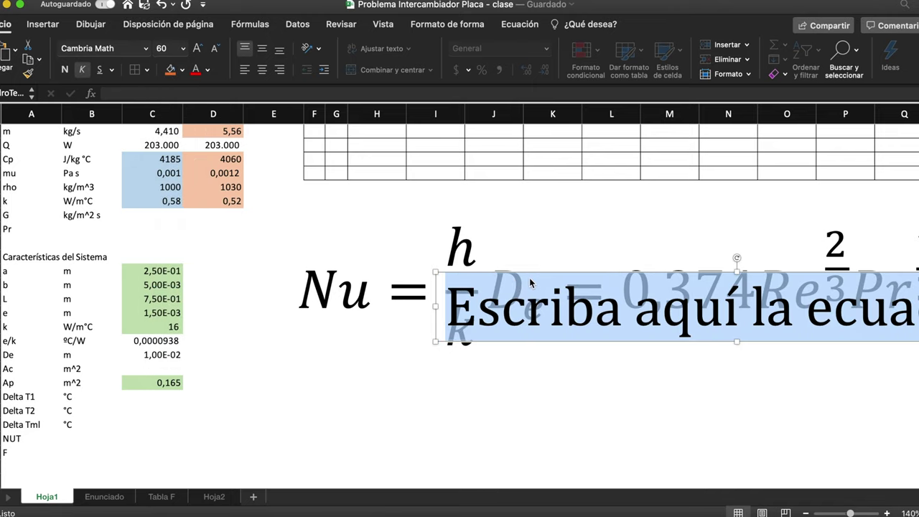
{"action": "left_click_drag", "start_coordinate": [530, 283], "coordinate": [342, 367]}
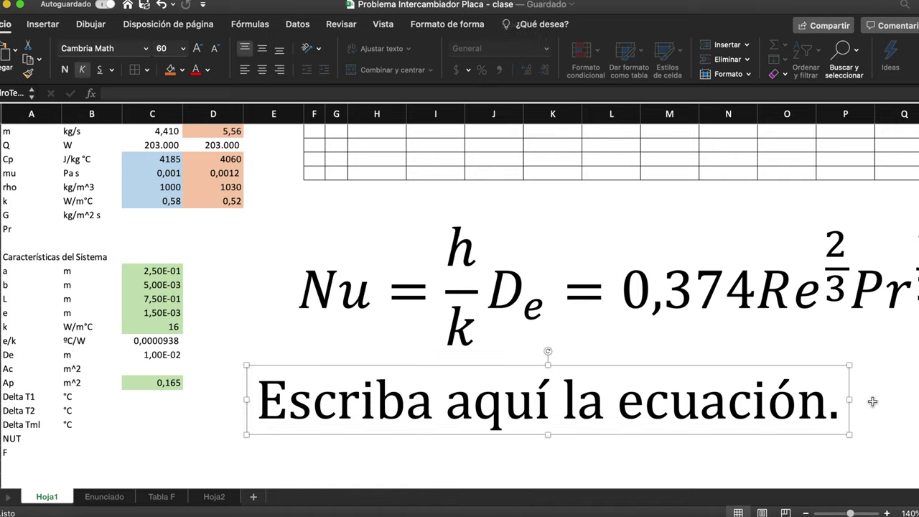
- Start the new equation with Re = and check the G and Ac rows in the data tables
{"action": "left_click", "coordinate": [835, 402]}
{"action": "type", "text": "Re ="}
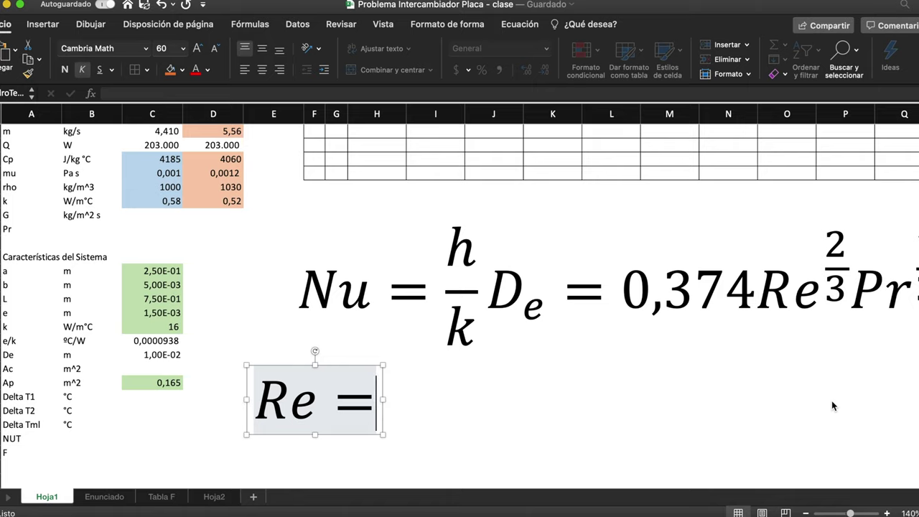
{"action": "left_click", "coordinate": [139, 217]}
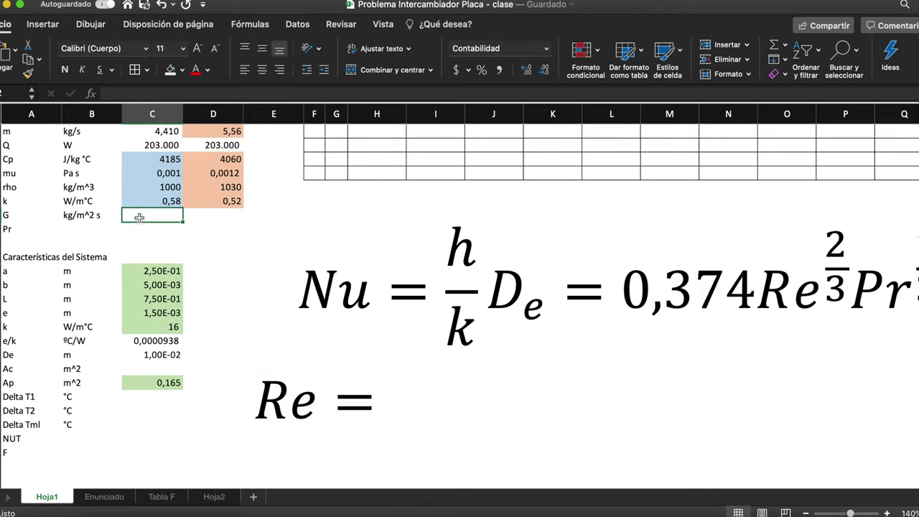
{"action": "left_click", "coordinate": [381, 403]}
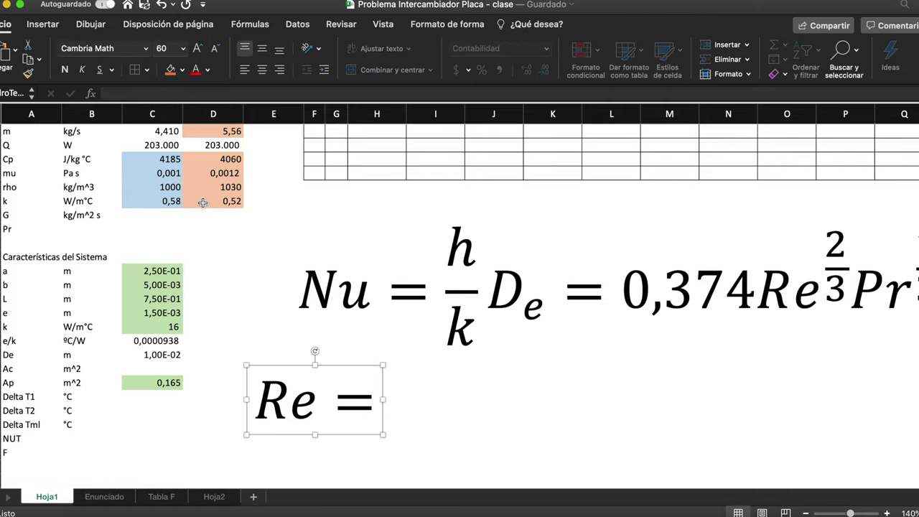
{"action": "left_click", "coordinate": [7, 368]}
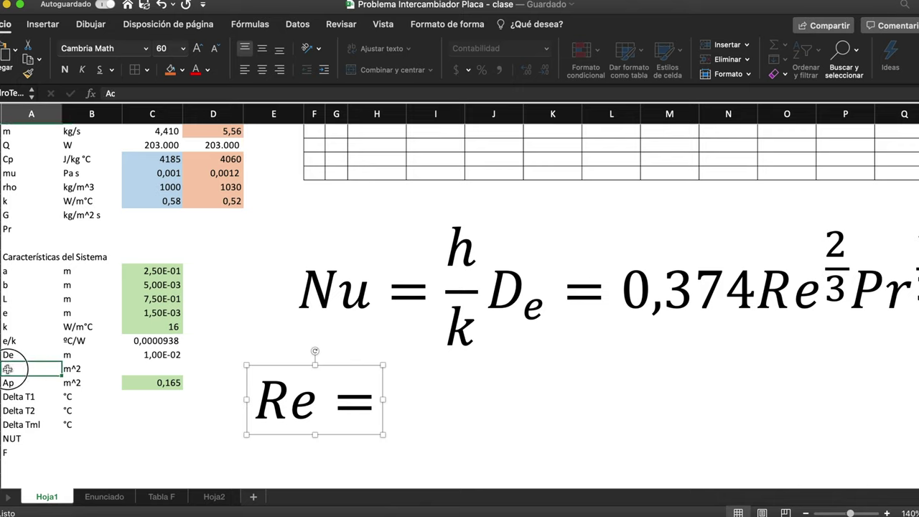
{"action": "left_click_drag", "start_coordinate": [7, 368], "coordinate": [152, 368]}
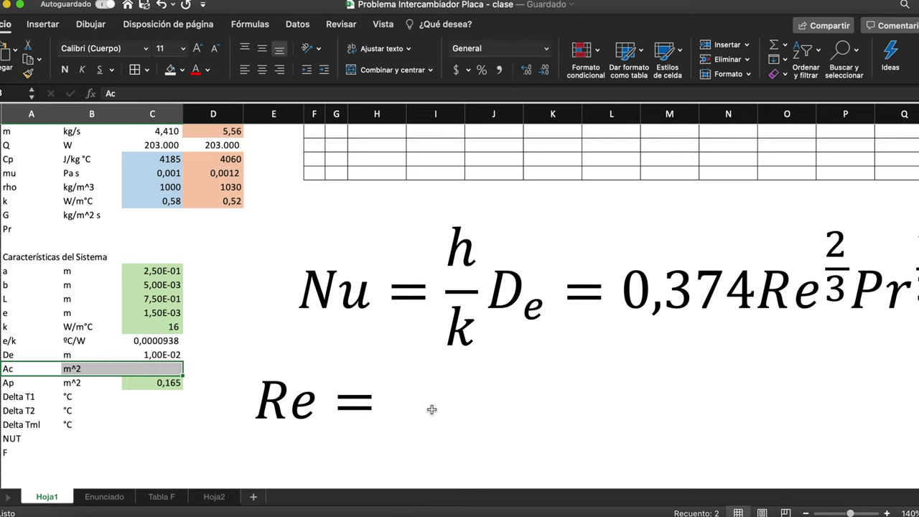
- Extend the Re equation with the bracketed term (G/n)
{"action": "left_click", "coordinate": [363, 400]}
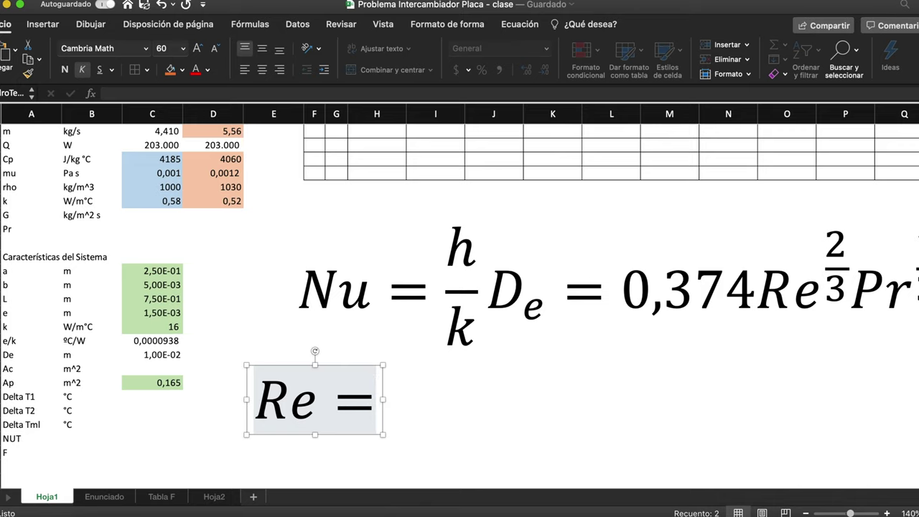
{"action": "left_click", "coordinate": [540, 25]}
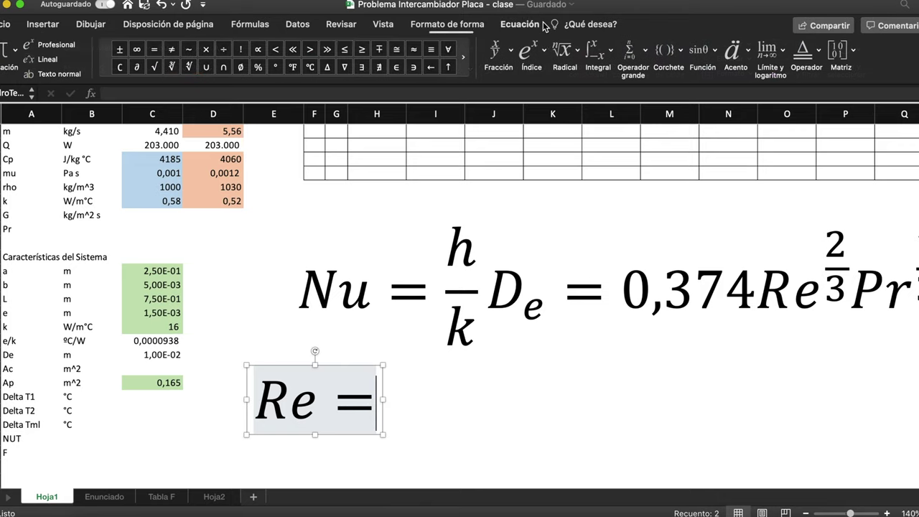
{"action": "left_click", "coordinate": [284, 80]}
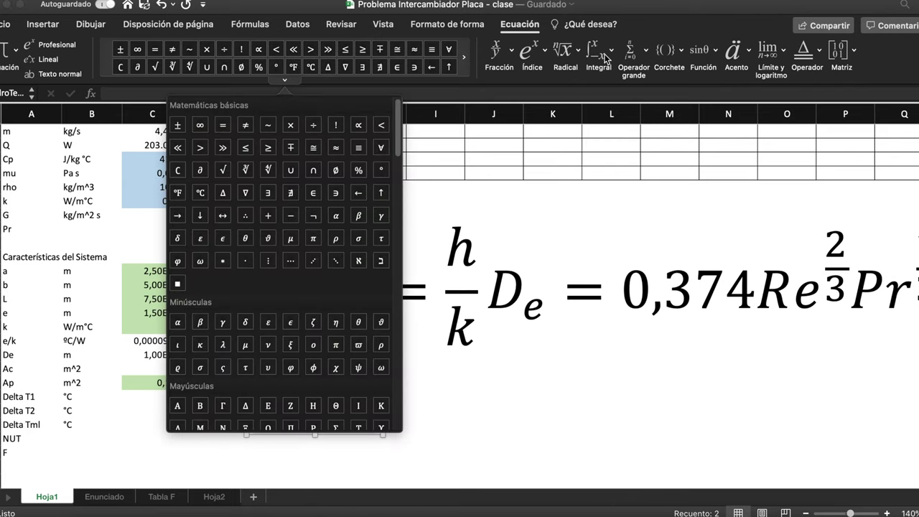
{"action": "left_click", "coordinate": [678, 58]}
{"action": "left_click", "coordinate": [676, 51]}
{"action": "left_click", "coordinate": [685, 116]}
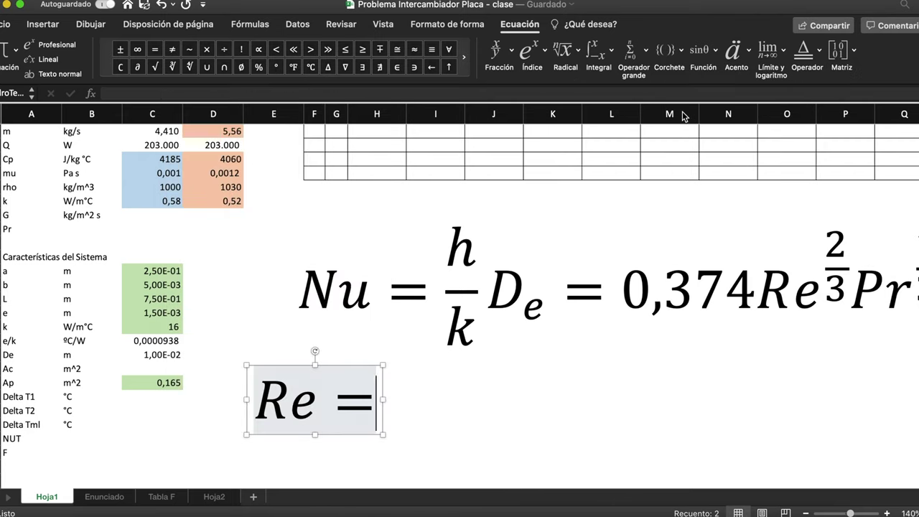
{"action": "type", "text": "G"}
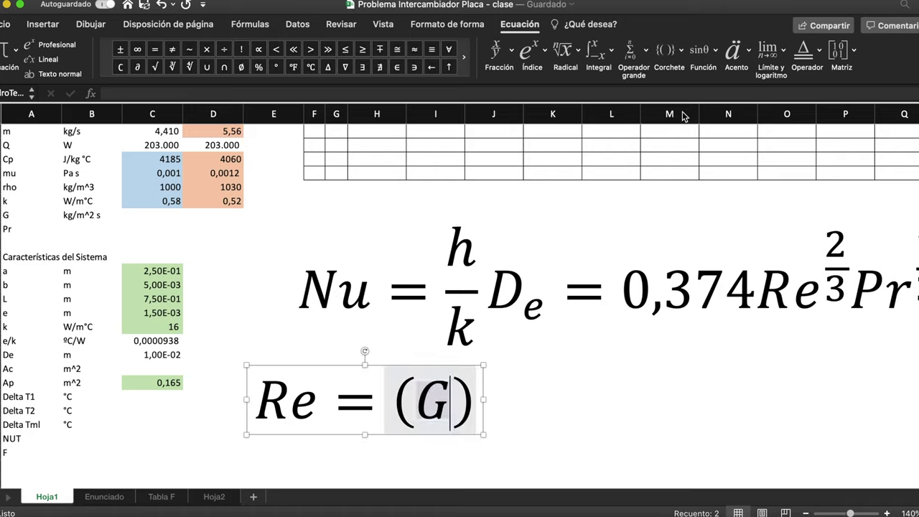
{"action": "type", "text": "/n"}
{"action": "key", "text": "Right"}
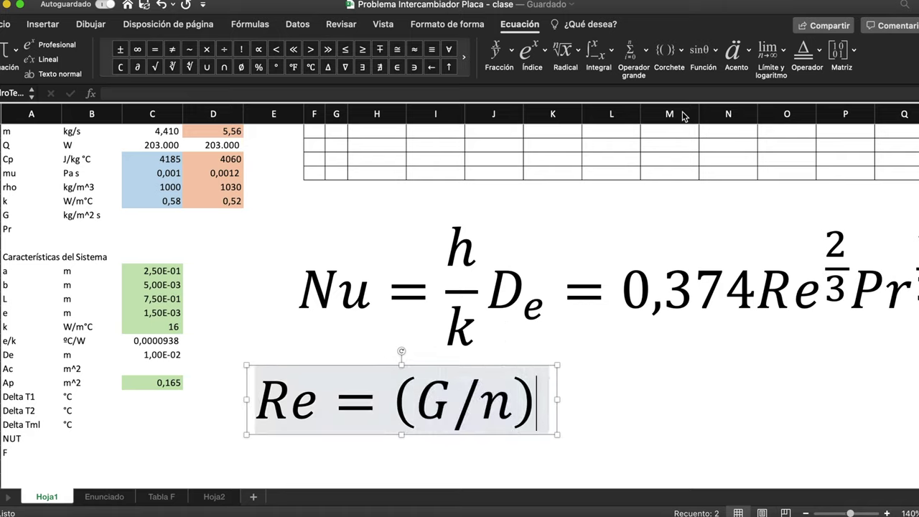
- Complete the Re equation by multiplying the bracket by D with subscript e and dividing by A with subscript c
{"action": "key", "text": "BackSpace"}
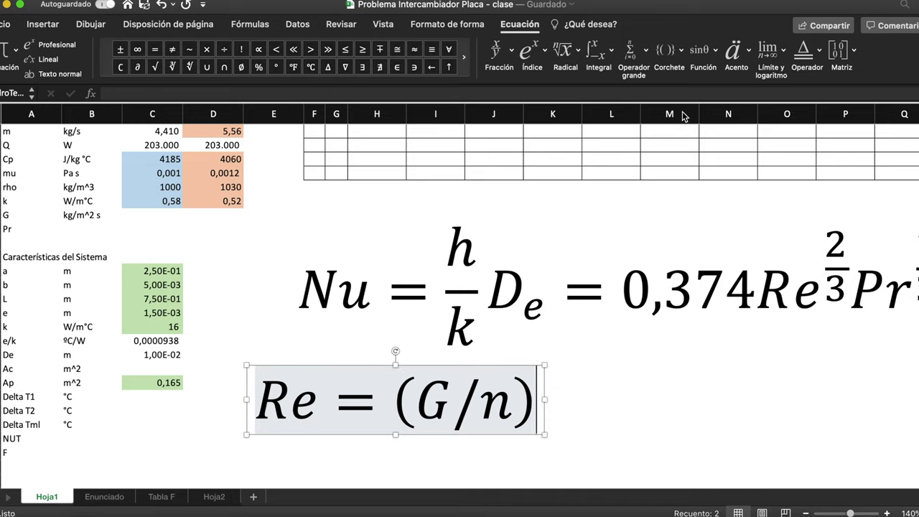
{"action": "type", "text": "D"}
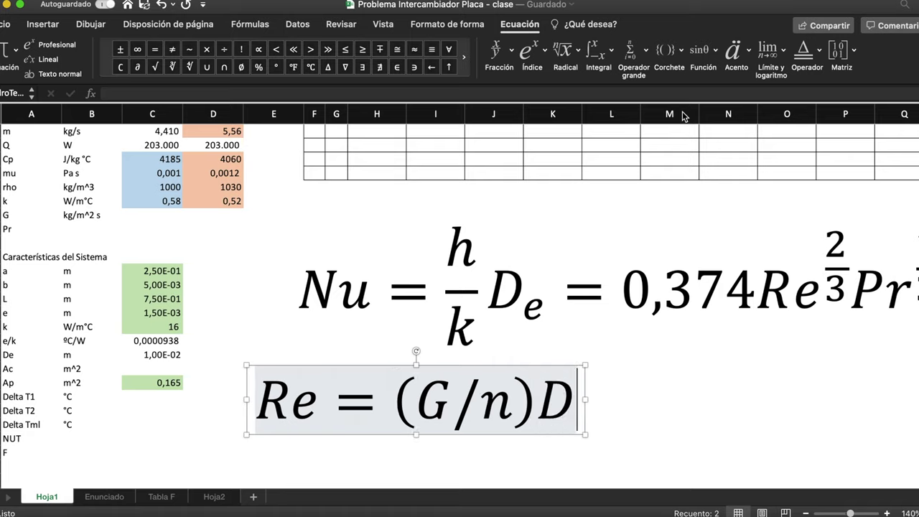
{"action": "type", "text": "_e "}
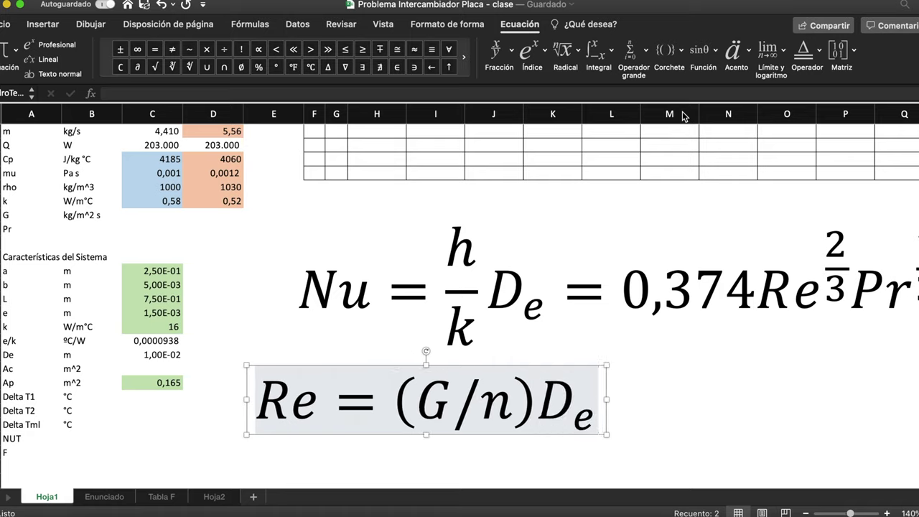
{"action": "type", "text": "/A"}
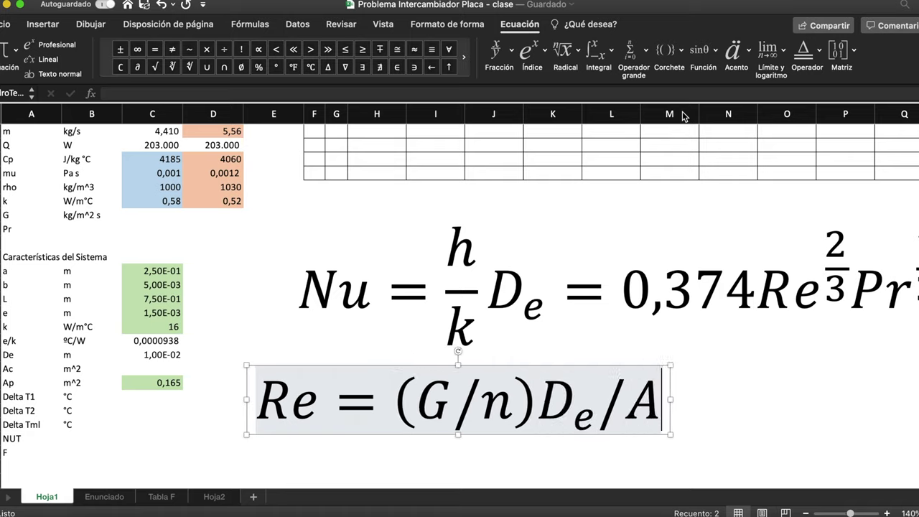
{"action": "type", "text": "_c"}
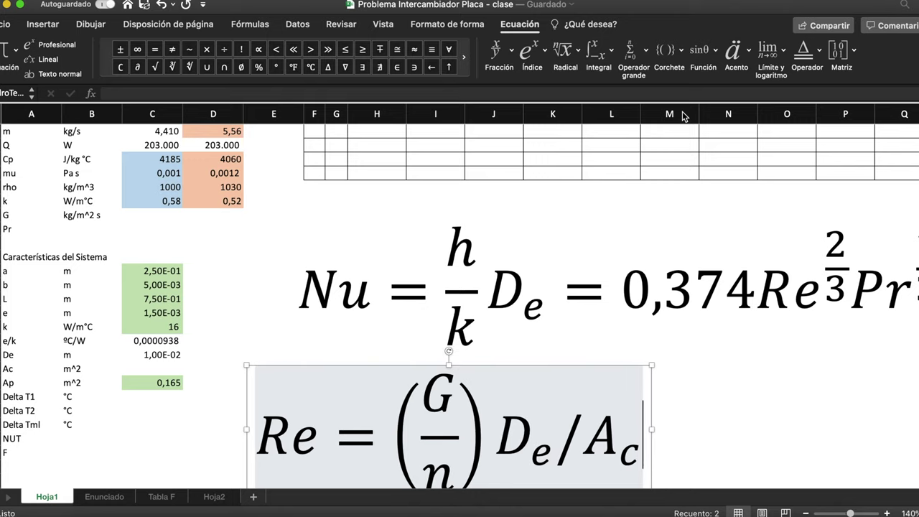
- Move the overlapping Q equation box down and to the left so it sits clear below the Re equation
{"action": "scroll", "coordinate": [701, 358], "scroll_direction": "down", "scroll_amount": 5}
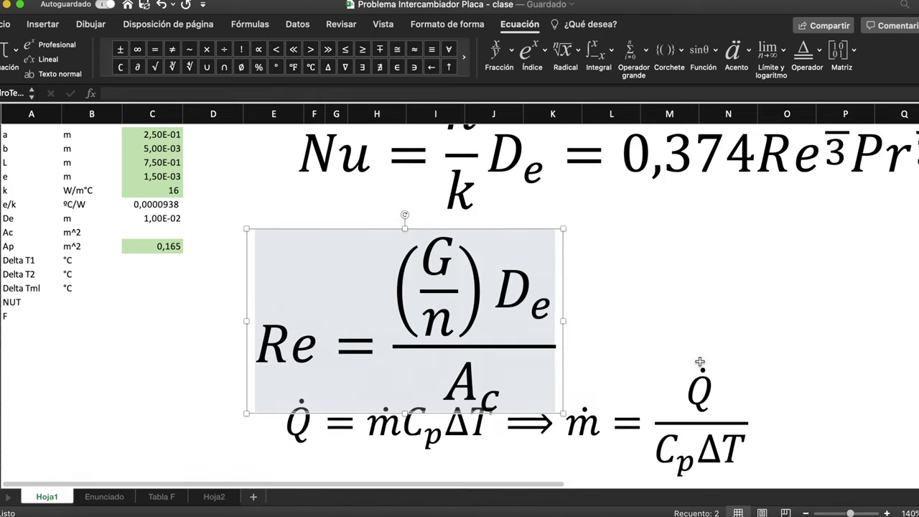
{"action": "left_click", "coordinate": [698, 359]}
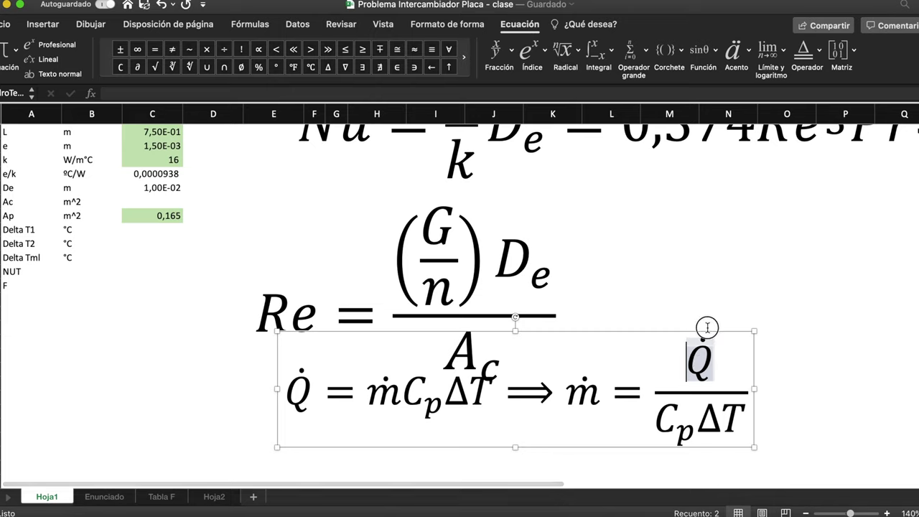
{"action": "left_click_drag", "start_coordinate": [704, 319], "coordinate": [657, 421]}
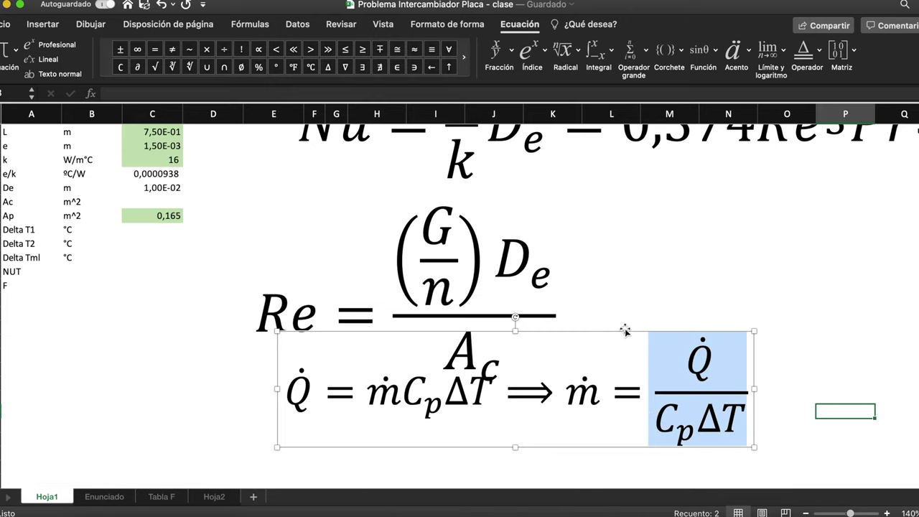
{"action": "left_click_drag", "start_coordinate": [625, 404], "coordinate": [566, 425]}
{"action": "left_click_drag", "start_coordinate": [632, 333], "coordinate": [442, 442]}
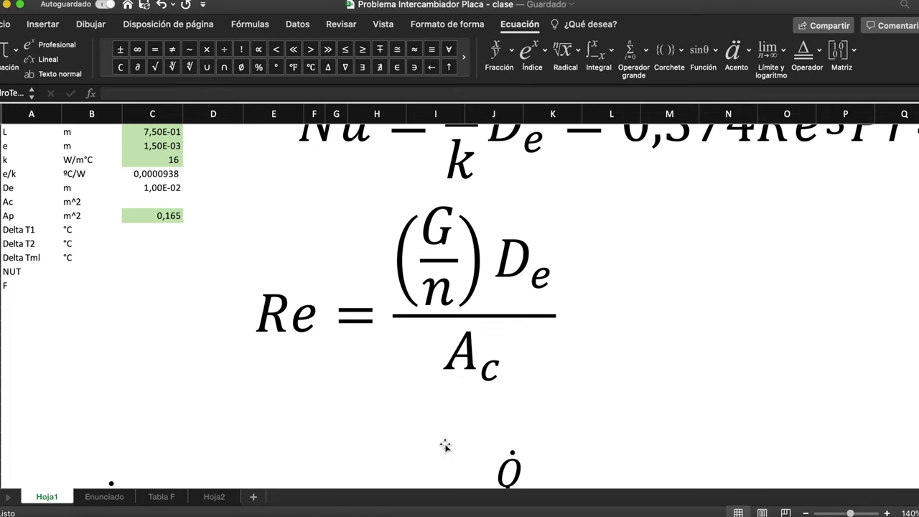
- Draw a tall cube shape about 3.36" high and 1.66" wide in the blank area beside the Re equation
{"action": "scroll", "coordinate": [681, 364], "scroll_direction": "right", "scroll_amount": 5}
{"action": "scroll", "coordinate": [683, 364], "scroll_direction": "right", "scroll_amount": 2}
{"action": "scroll", "coordinate": [683, 364], "scroll_direction": "down", "scroll_amount": 1}
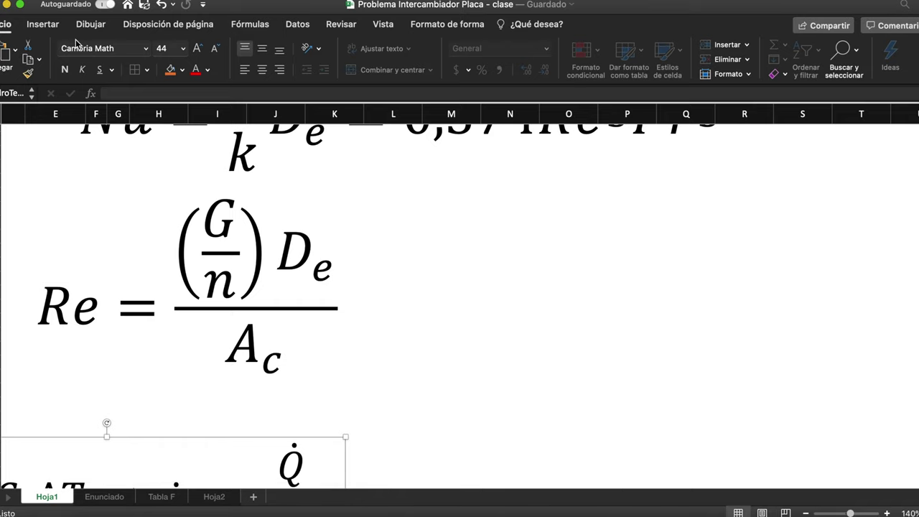
{"action": "left_click", "coordinate": [42, 25]}
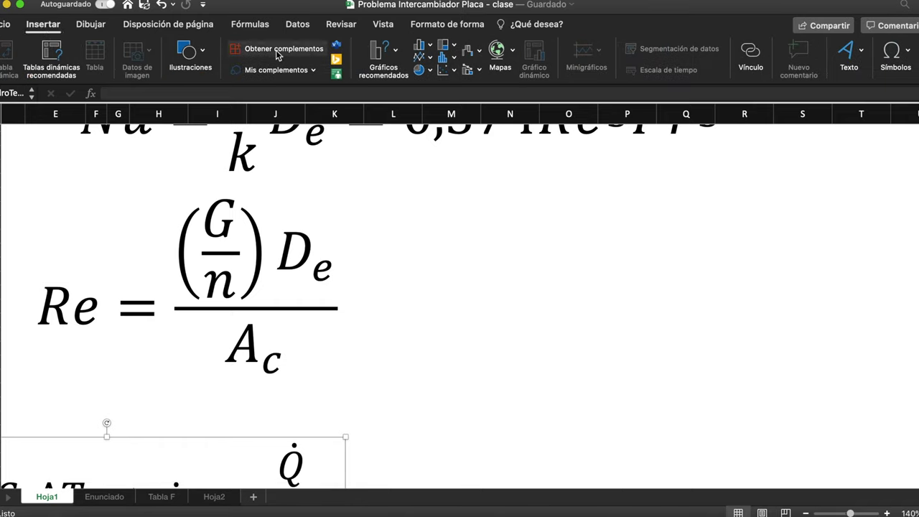
{"action": "left_click", "coordinate": [194, 59]}
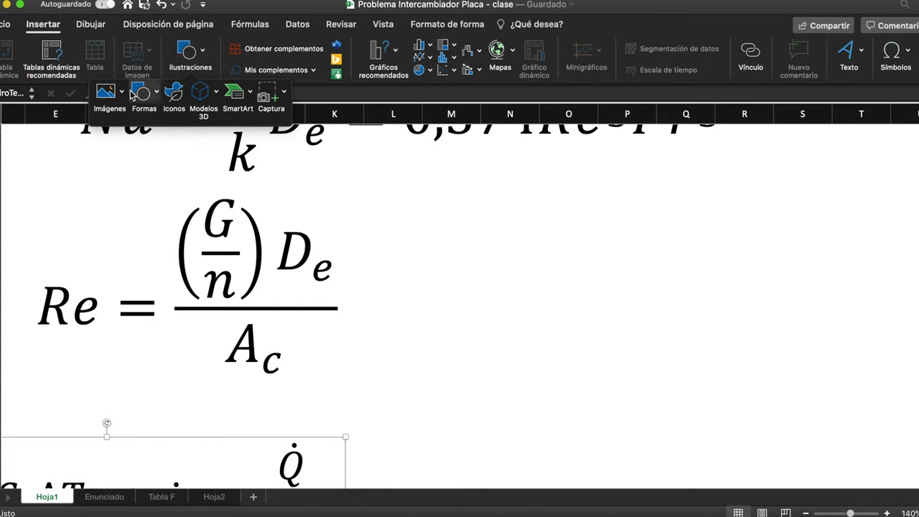
{"action": "left_click", "coordinate": [156, 98]}
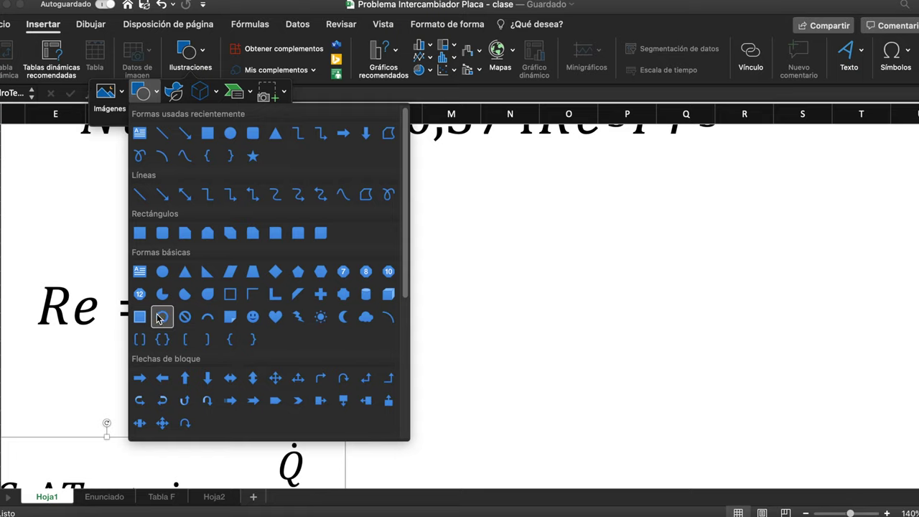
{"action": "left_click", "coordinate": [388, 301]}
{"action": "left_click_drag", "start_coordinate": [459, 230], "coordinate": [570, 455]}
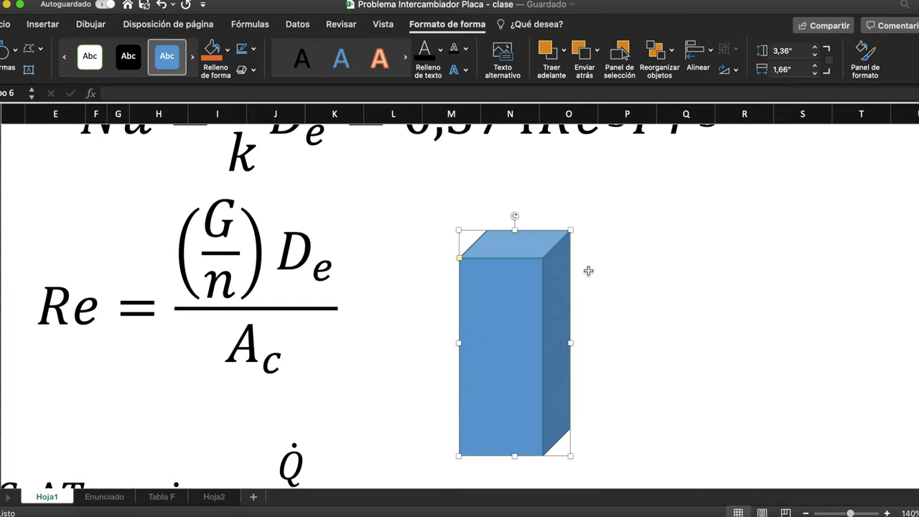
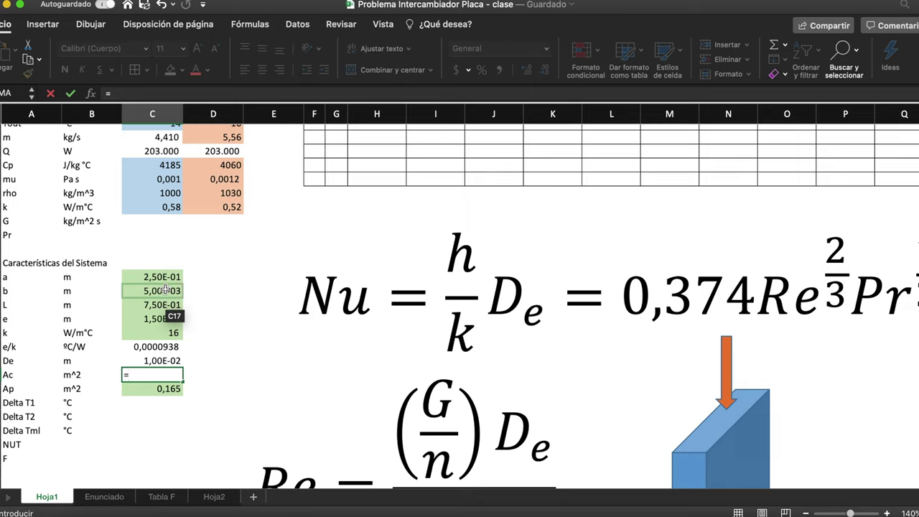
- Compute Ac in C23 as b times a with the formula =C17*C16
{"action": "type", "text": "*"}
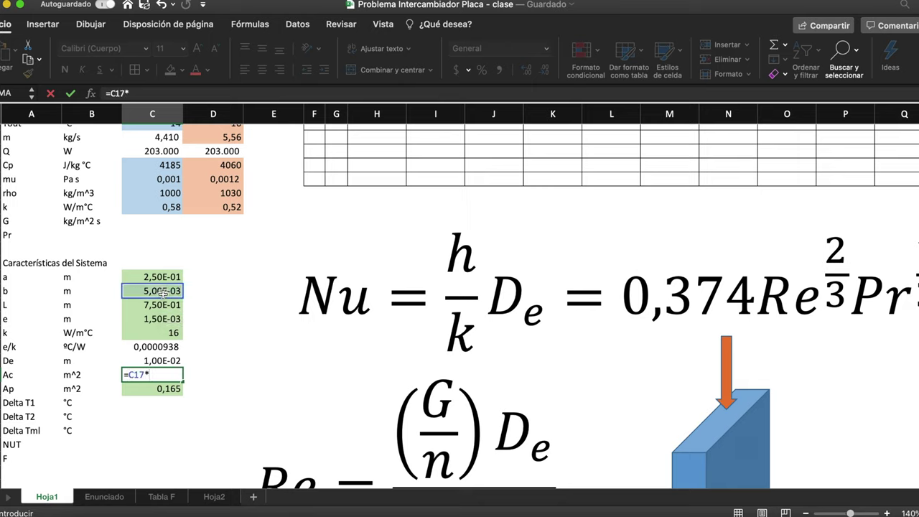
{"action": "left_click", "coordinate": [162, 277]}
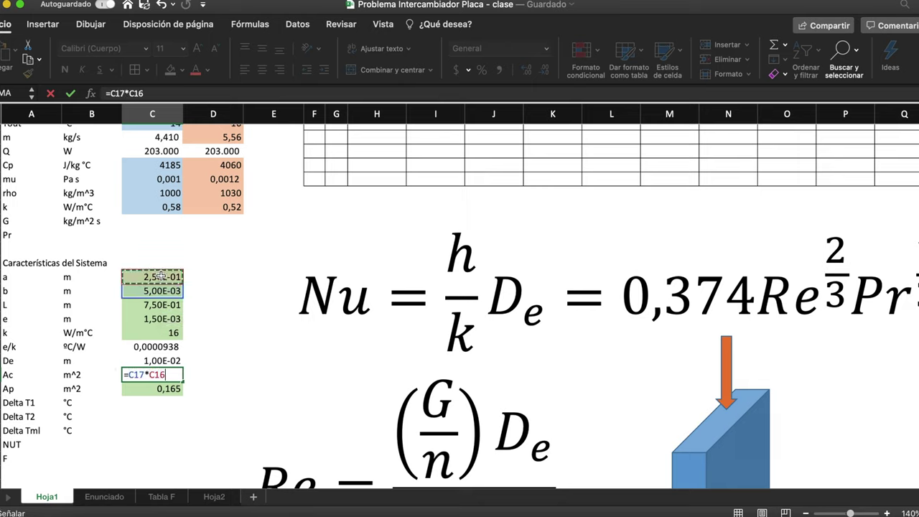
{"action": "key", "text": "Return"}
{"action": "key", "text": "Up"}
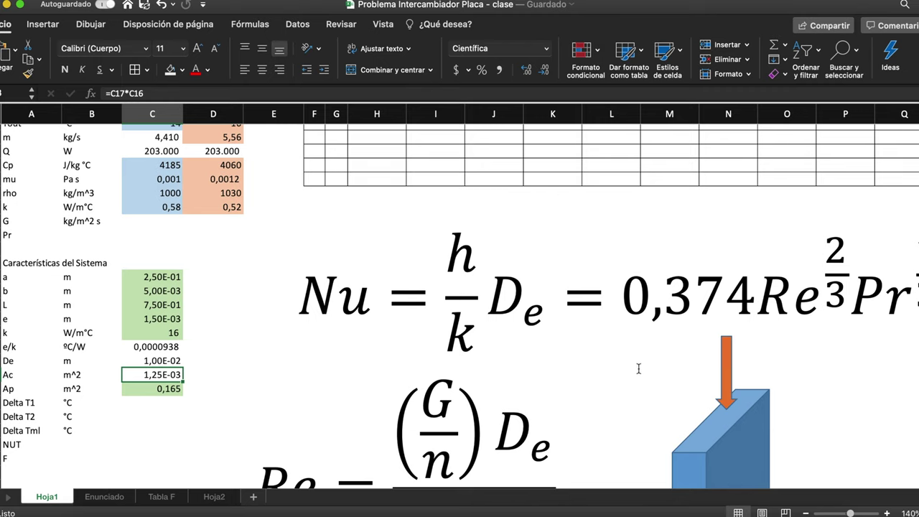
- Compute G for the cold fluid in C12 as mass flow over Ac with the formula =C6/C23
{"action": "scroll", "coordinate": [607, 421], "scroll_direction": "down", "scroll_amount": 5}
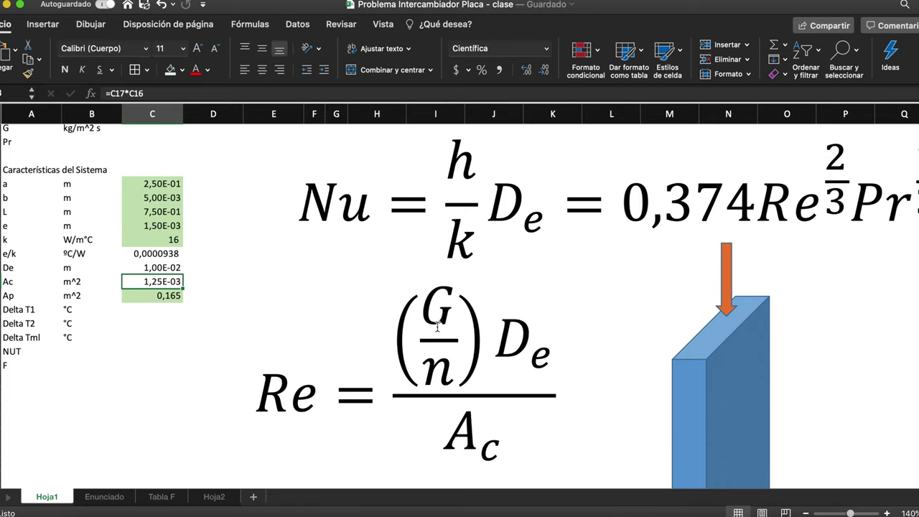
{"action": "scroll", "coordinate": [479, 302], "scroll_direction": "up", "scroll_amount": 8}
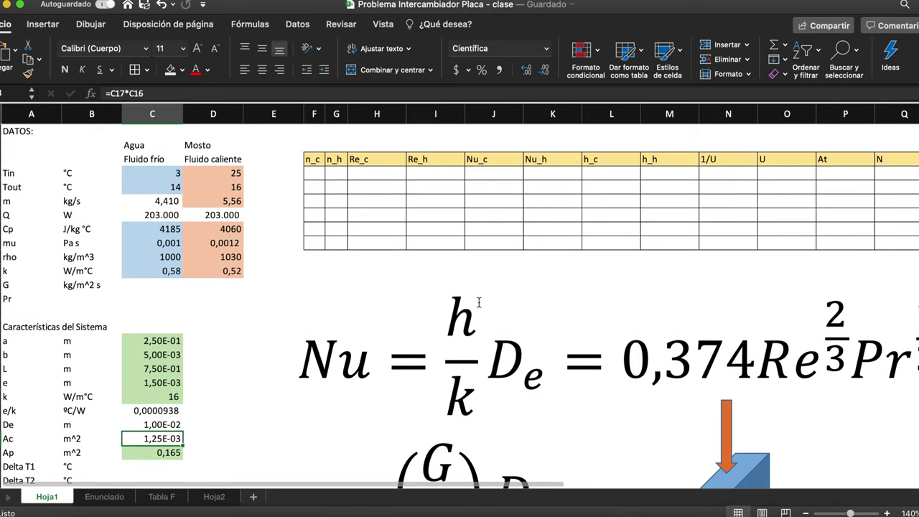
{"action": "left_click", "coordinate": [136, 286]}
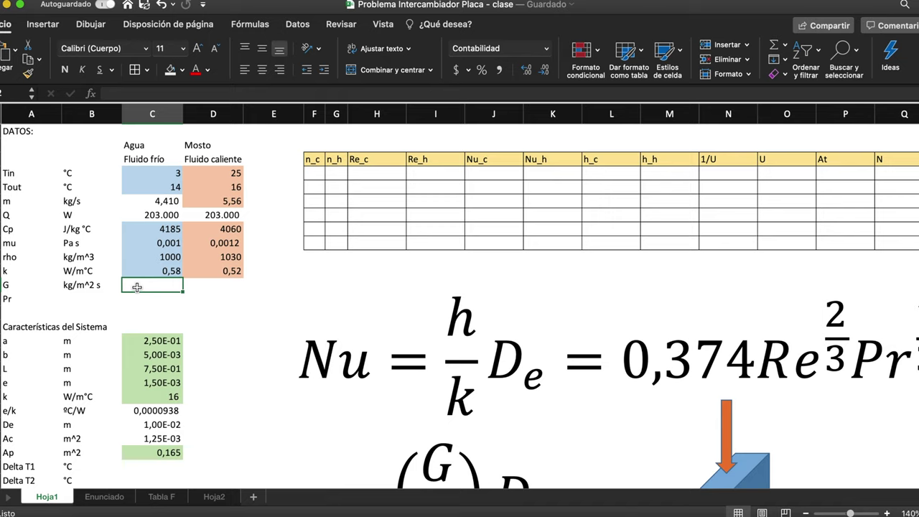
{"action": "type", "text": "="}
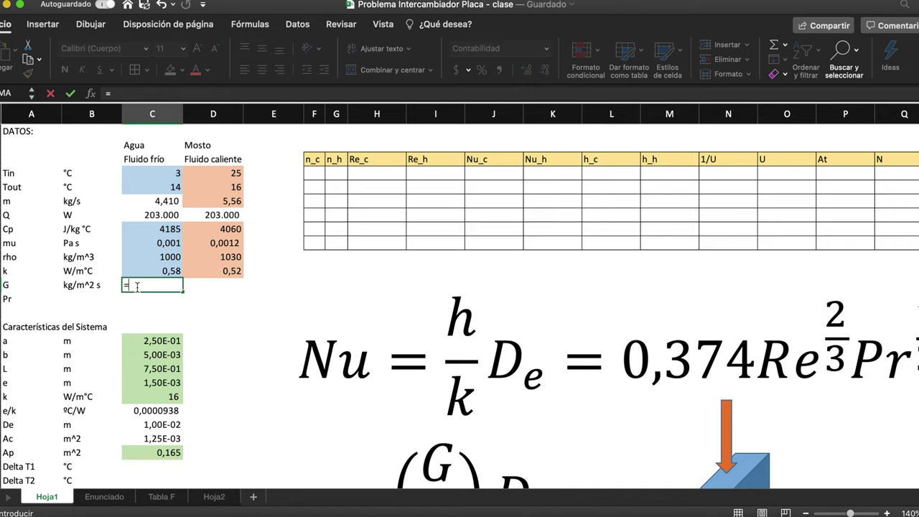
{"action": "left_click", "coordinate": [159, 201]}
{"action": "type", "text": "/"}
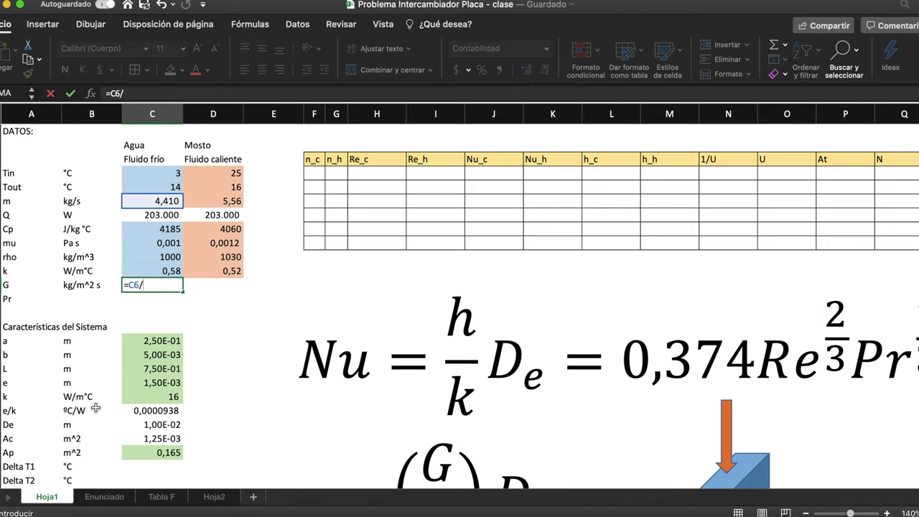
{"action": "scroll", "coordinate": [96, 407], "scroll_direction": "down", "scroll_amount": 2}
{"action": "left_click", "coordinate": [151, 405]}
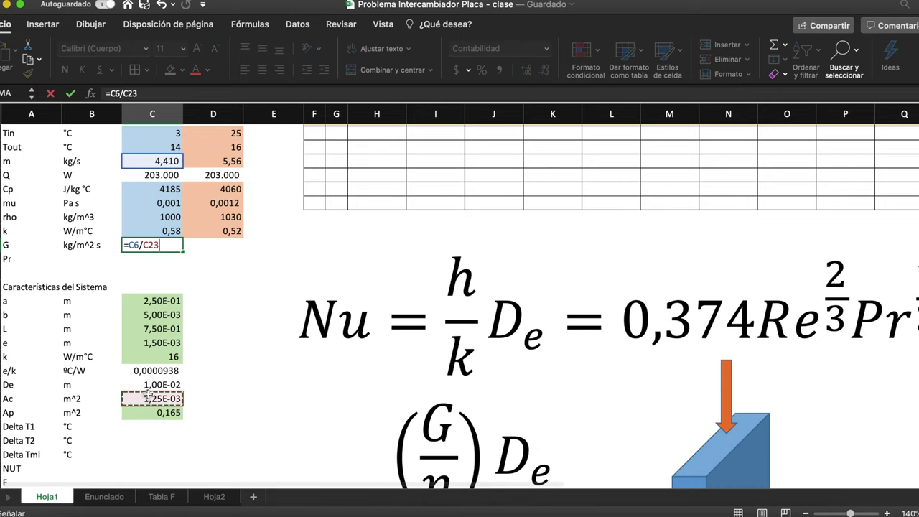
{"action": "key", "text": "Return"}
{"action": "key", "text": "Up"}
{"action": "scroll", "coordinate": [241, 287], "scroll_direction": "up", "scroll_amount": 2}
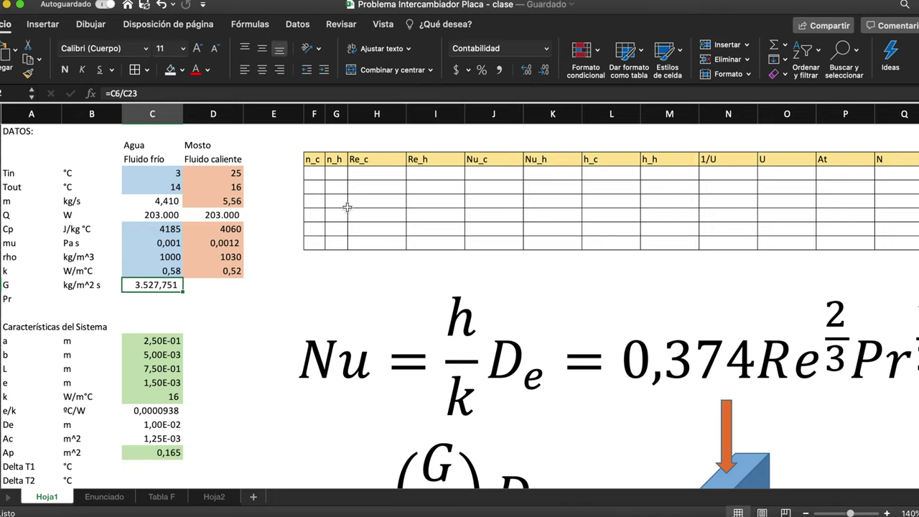
- Format the G cells for both fluids to show no decimals
{"action": "key", "text": "shift+Right"}
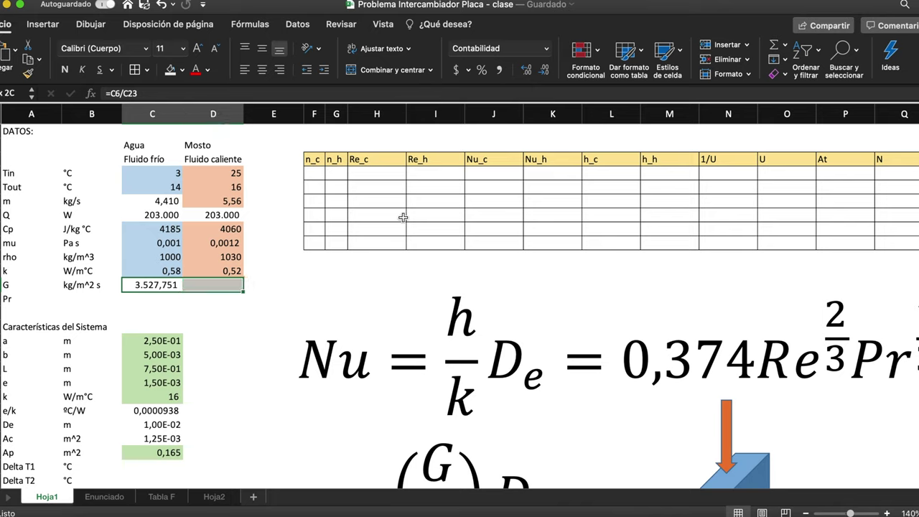
{"action": "left_click", "coordinate": [544, 70]}
{"action": "left_click", "coordinate": [544, 69]}
{"action": "left_click", "coordinate": [544, 69]}
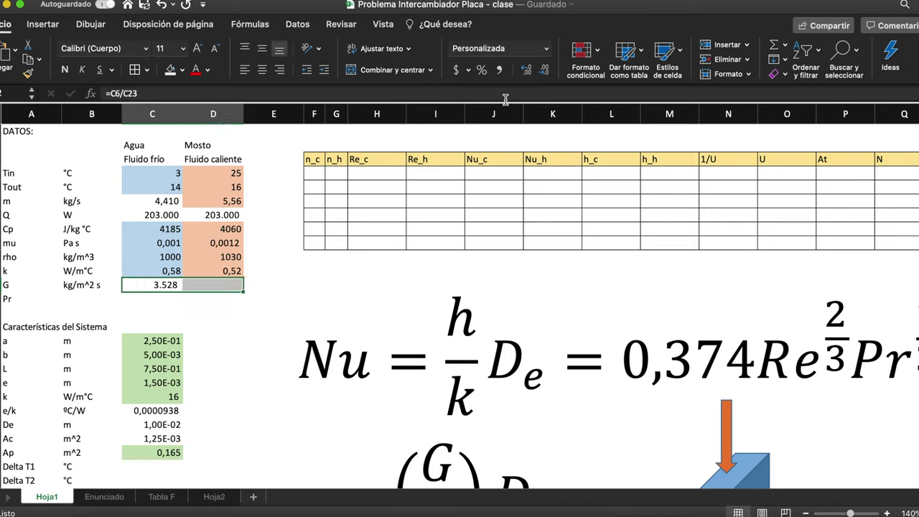
- Compute G for the hot fluid in D12 with the formula =D6/C23
{"action": "left_click", "coordinate": [206, 289]}
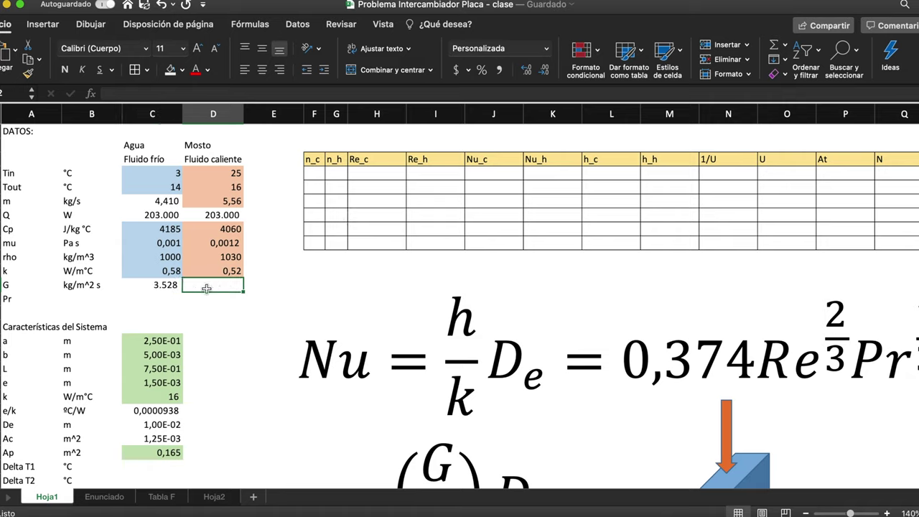
{"action": "type", "text": "="}
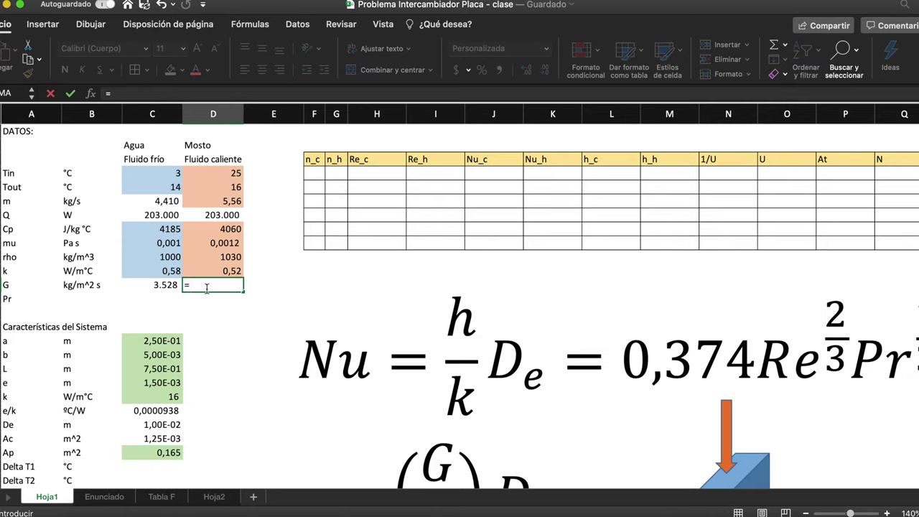
{"action": "left_click", "coordinate": [227, 202]}
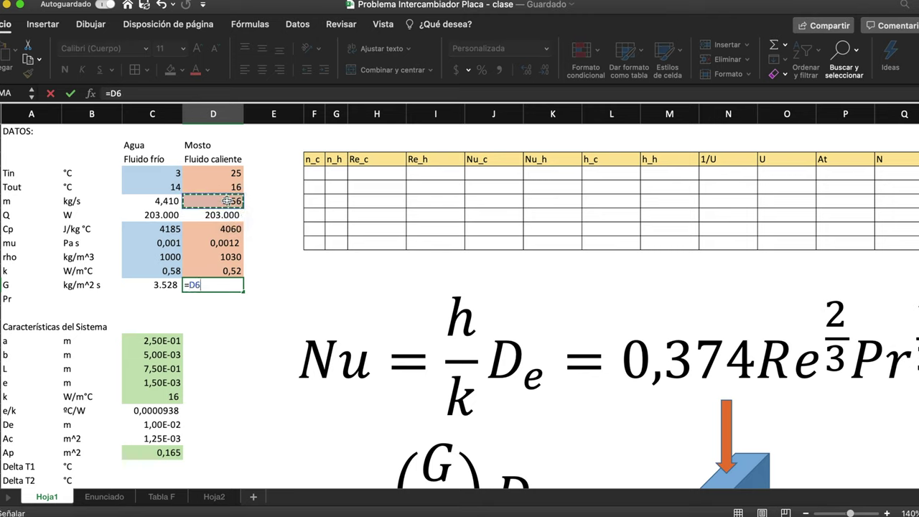
{"action": "type", "text": "/"}
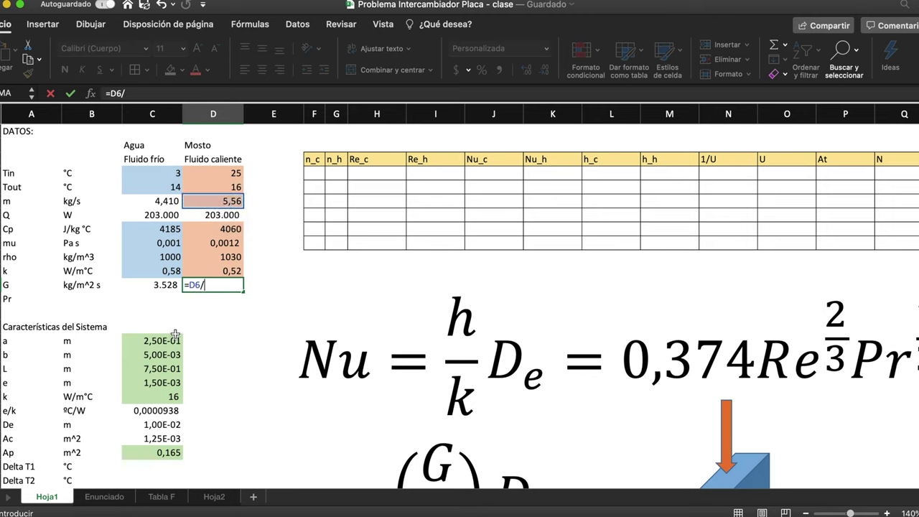
{"action": "left_click", "coordinate": [164, 438]}
{"action": "key", "text": "Return"}
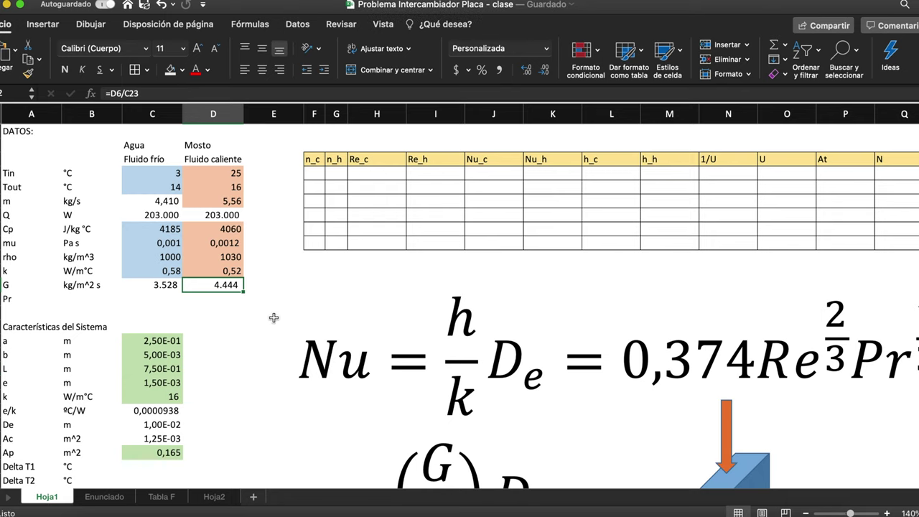
- Replace the denominator Ac of the Re equation with the symbol μ
{"action": "scroll", "coordinate": [193, 365], "scroll_direction": "down", "scroll_amount": 5}
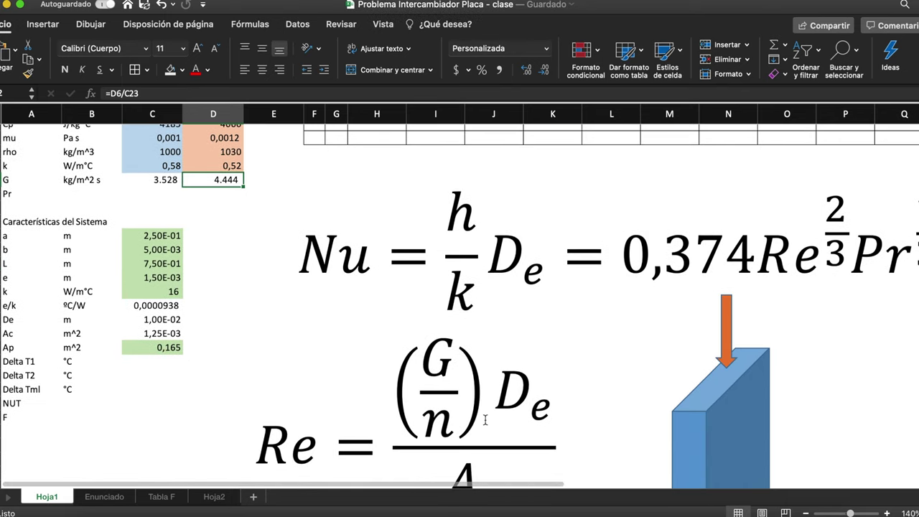
{"action": "scroll", "coordinate": [432, 426], "scroll_direction": "down", "scroll_amount": 3}
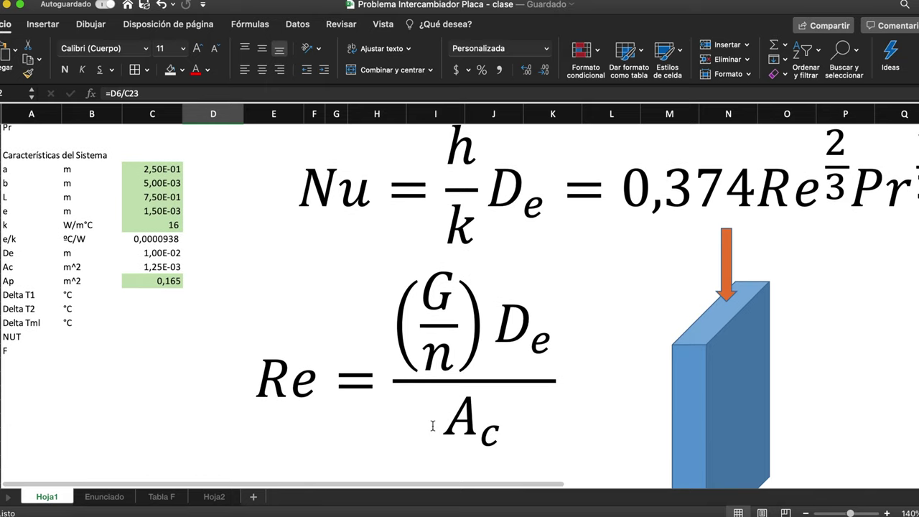
{"action": "left_click", "coordinate": [476, 406]}
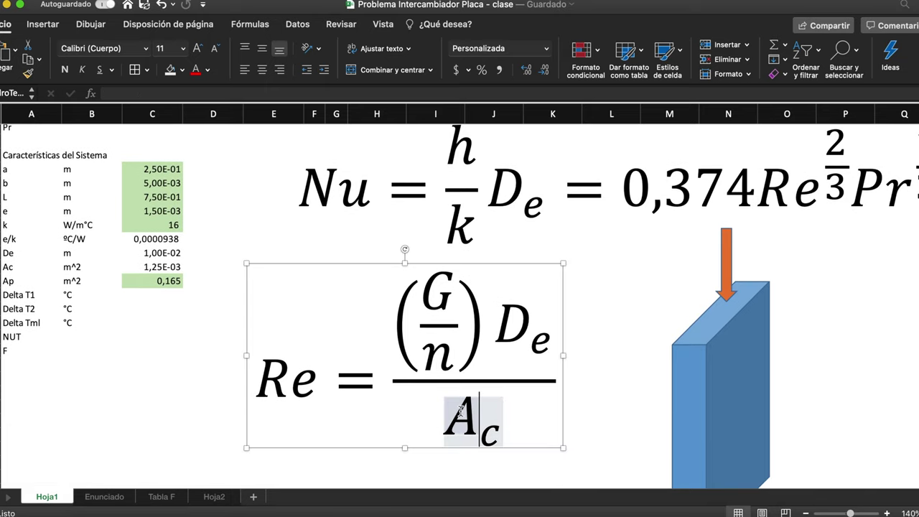
{"action": "left_click_drag", "start_coordinate": [468, 412], "coordinate": [496, 413]}
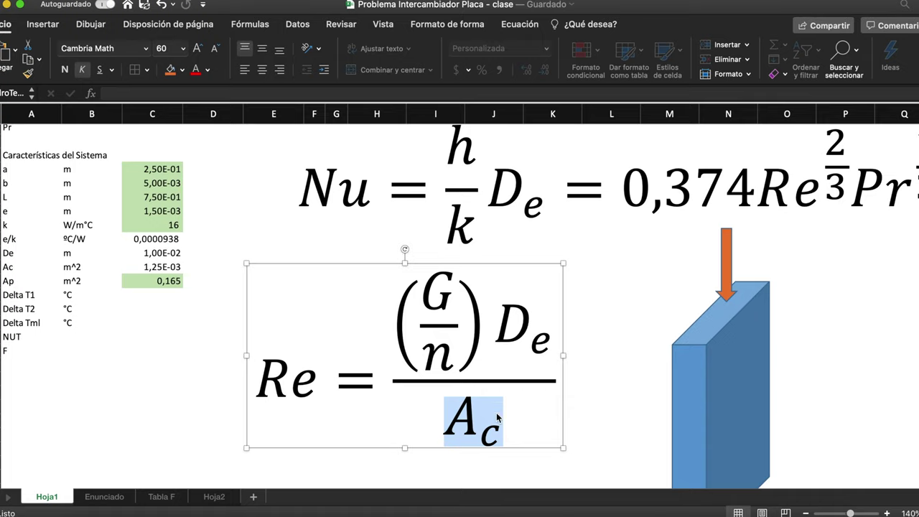
{"action": "type", "text": "\\mu"}
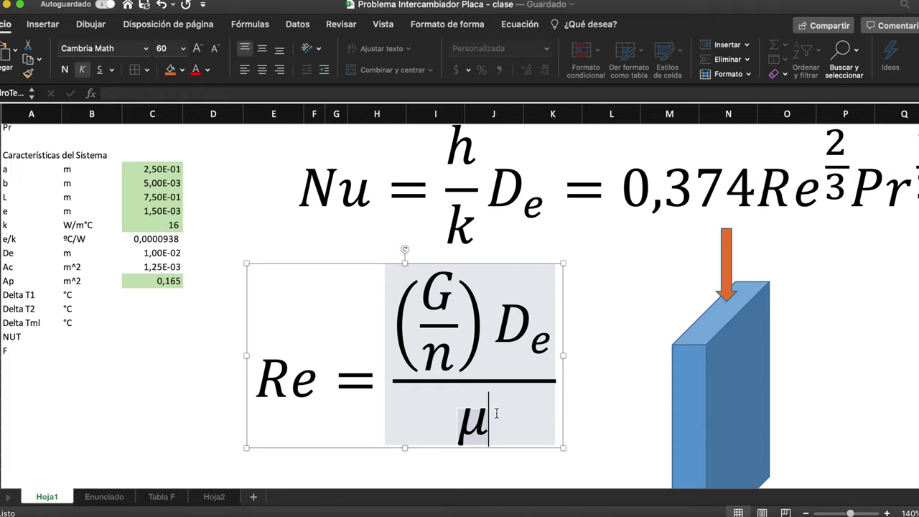
{"action": "left_click", "coordinate": [603, 406]}
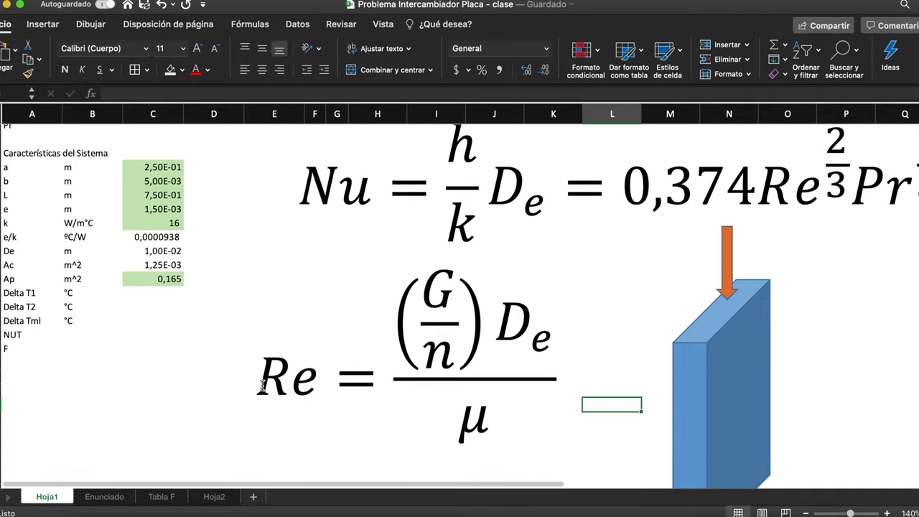
- Review the corrected Re equation alongside the system characteristics and the G and Pr rows of the fluid data
{"action": "scroll", "coordinate": [261, 386], "scroll_direction": "up", "scroll_amount": 2}
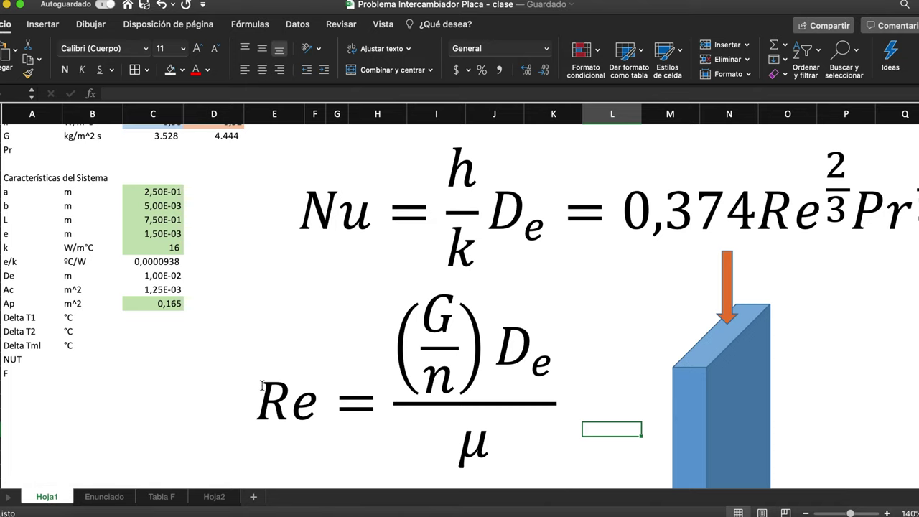
{"action": "scroll", "coordinate": [261, 386], "scroll_direction": "up", "scroll_amount": 2}
{"action": "scroll", "coordinate": [262, 385], "scroll_direction": "down", "scroll_amount": 3}
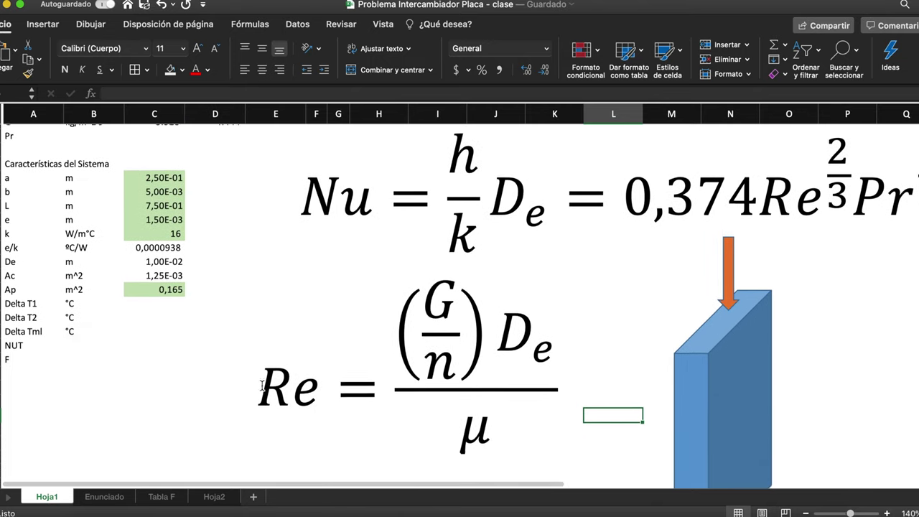
{"action": "scroll", "coordinate": [262, 385], "scroll_direction": "right", "scroll_amount": 3}
{"action": "scroll", "coordinate": [262, 385], "scroll_direction": "up", "scroll_amount": 1}
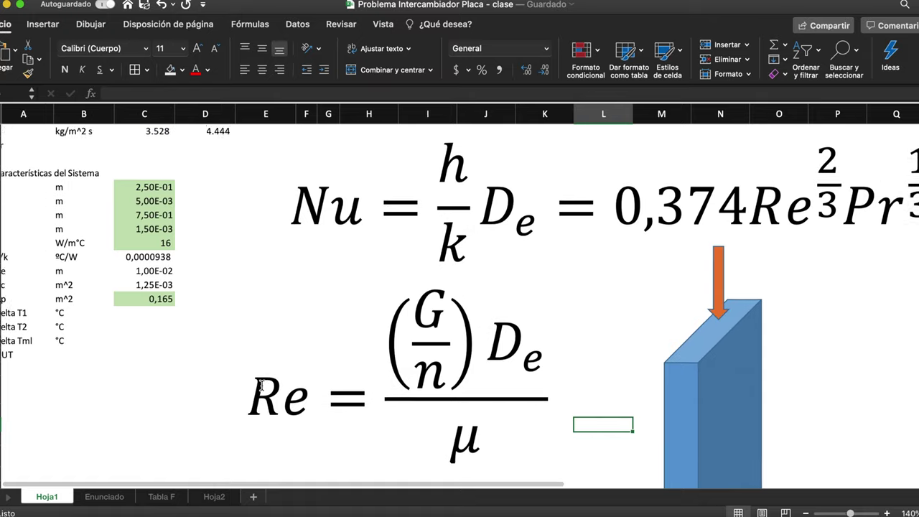
{"action": "scroll", "coordinate": [262, 386], "scroll_direction": "down", "scroll_amount": 2}
{"action": "scroll", "coordinate": [261, 386], "scroll_direction": "left", "scroll_amount": 3}
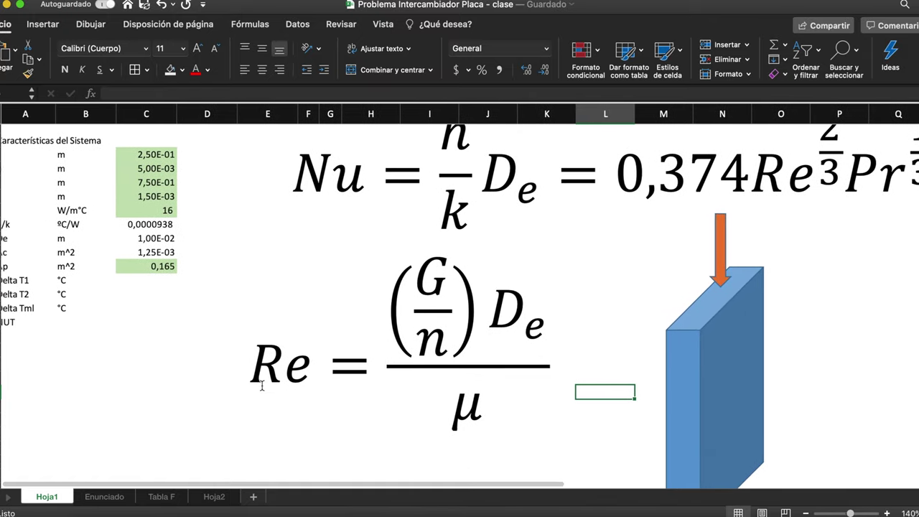
{"action": "scroll", "coordinate": [262, 386], "scroll_direction": "right", "scroll_amount": 1}
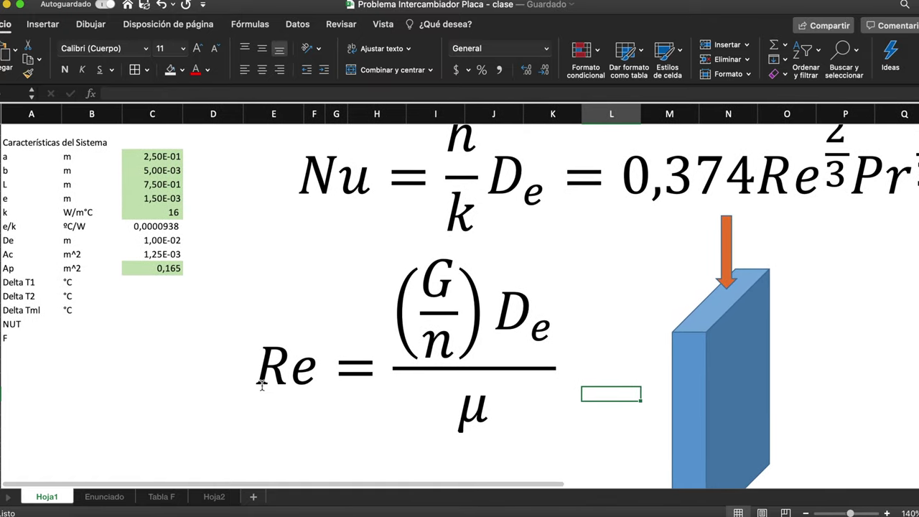
{"action": "scroll", "coordinate": [261, 386], "scroll_direction": "up", "scroll_amount": 6}
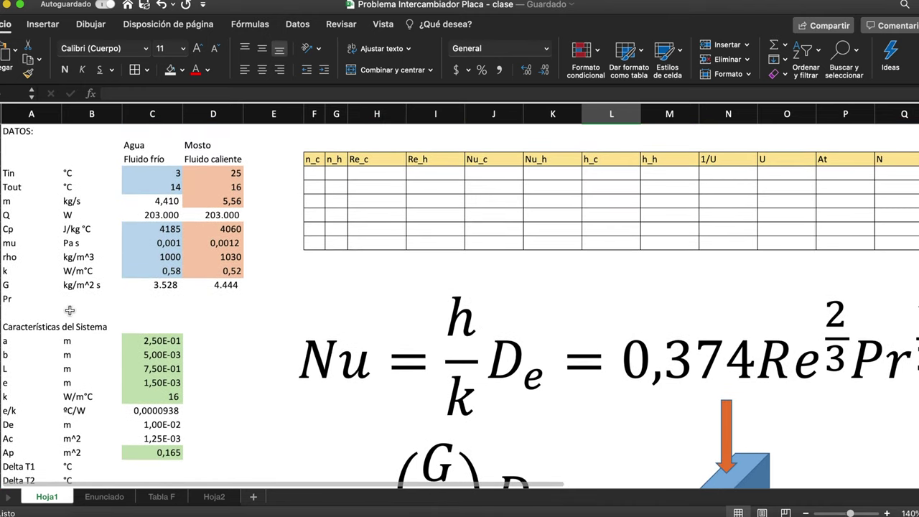
- Compute Pr for the cold fluid in C13 with the formula =C8*C9/C11
{"action": "left_click", "coordinate": [60, 298]}
{"action": "left_click", "coordinate": [63, 298]}
{"action": "key", "text": "Right"}
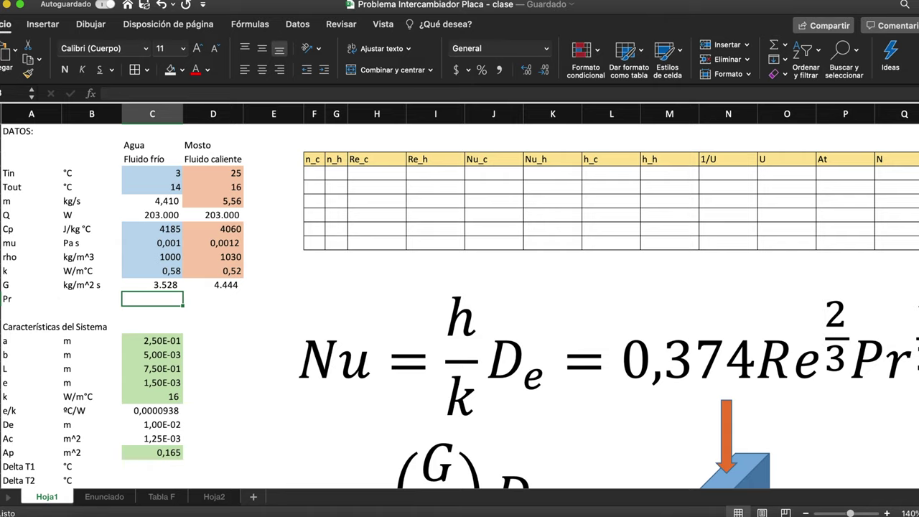
{"action": "type", "text": "="}
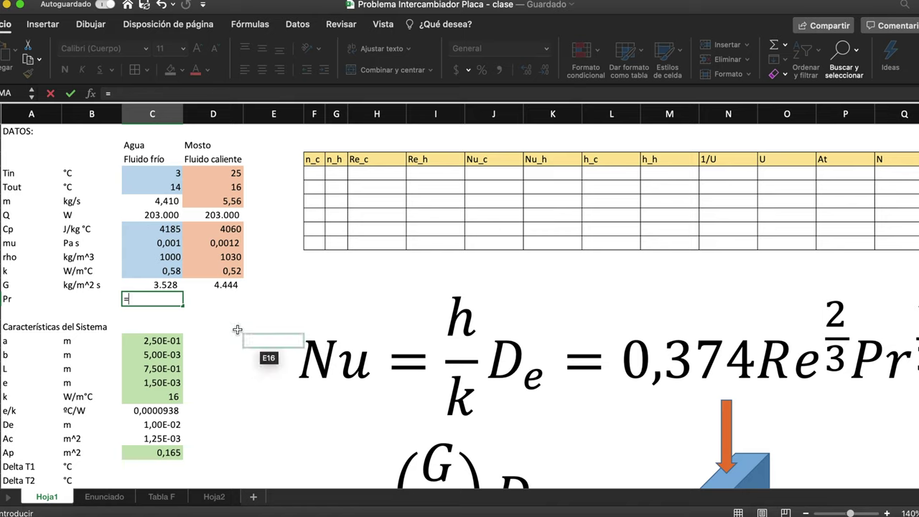
{"action": "left_click", "coordinate": [152, 227]}
{"action": "type", "text": "*"}
{"action": "left_click", "coordinate": [165, 243]}
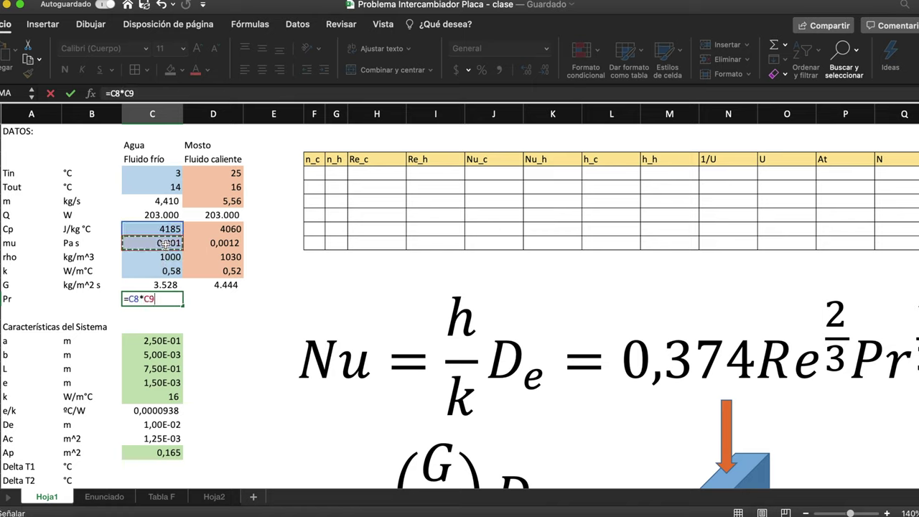
{"action": "type", "text": "/"}
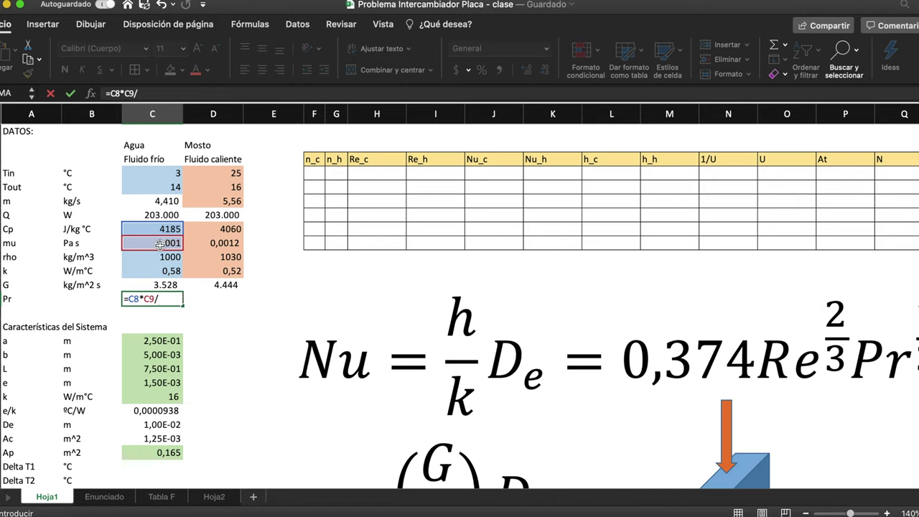
{"action": "left_click", "coordinate": [162, 273]}
{"action": "key", "text": "Return"}
{"action": "key", "text": "Up"}
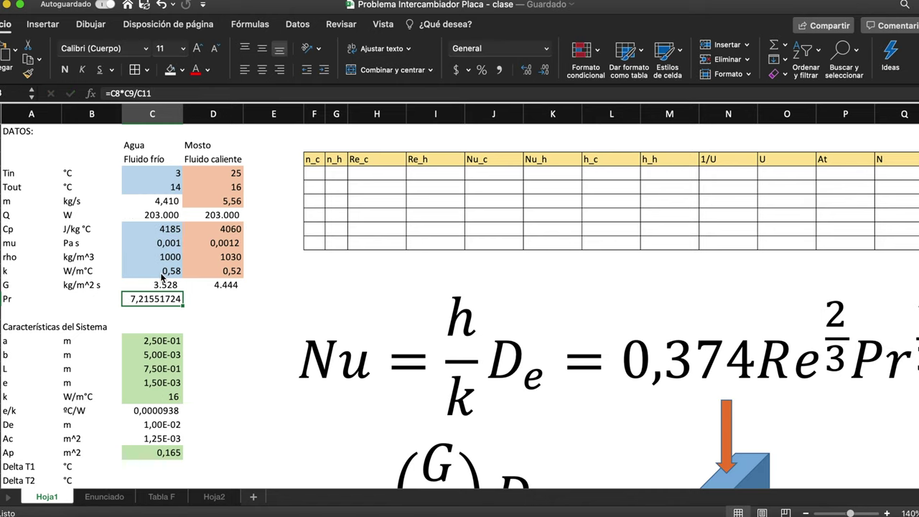
- Copy the cold fluid's Pr formula into D13 for the hot fluid
{"action": "key", "text": "super+c"}
{"action": "key", "text": "shift+Right"}
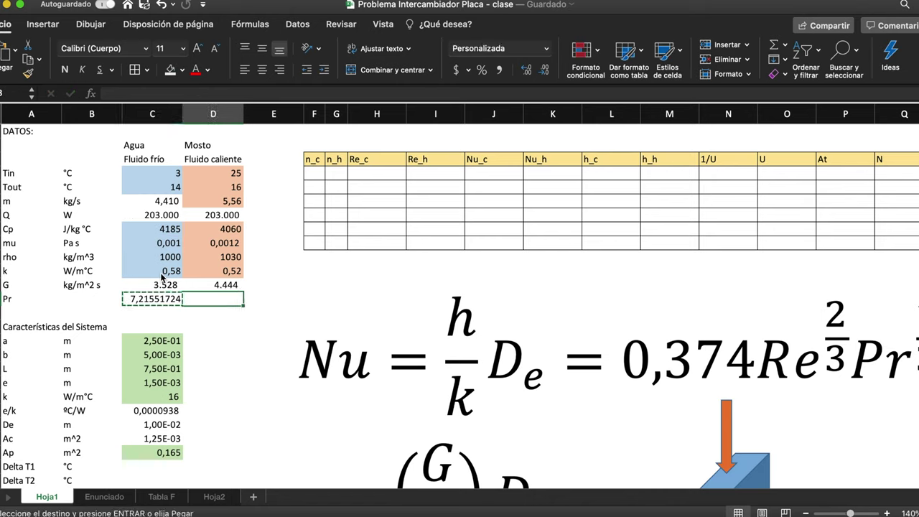
{"action": "key", "text": "super+v"}
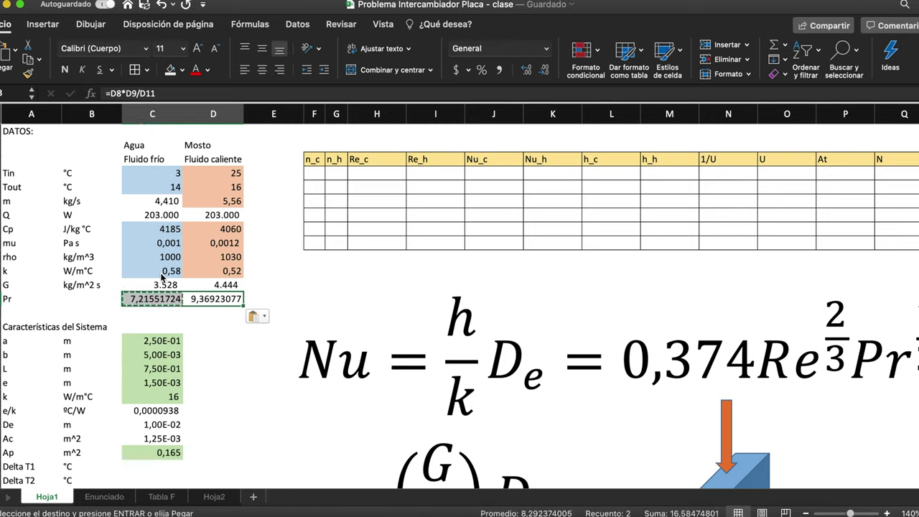
- Format the Pr cells of both fluids to show three decimals
{"action": "left_click", "coordinate": [544, 72]}
{"action": "left_click", "coordinate": [544, 71]}
{"action": "left_click", "coordinate": [543, 72]}
{"action": "left_click", "coordinate": [544, 72]}
{"action": "left_click", "coordinate": [544, 72]}
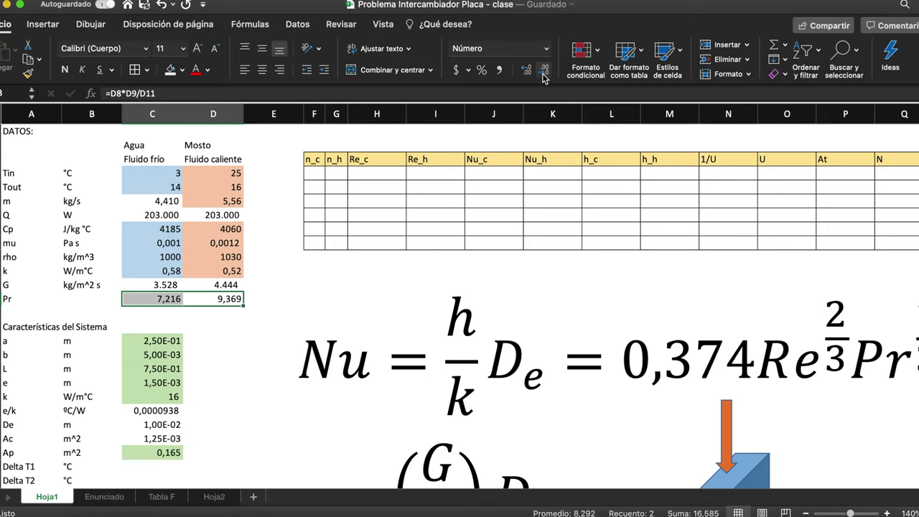
- Review the Nu and Re equations alongside the fluid data, the system characteristics and the empty results table
{"action": "scroll", "coordinate": [717, 438], "scroll_direction": "down", "scroll_amount": 3}
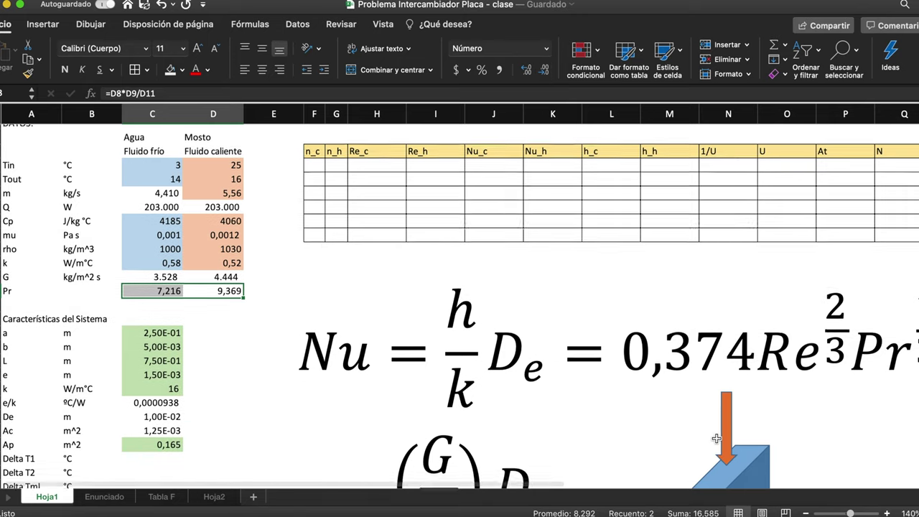
{"action": "scroll", "coordinate": [717, 439], "scroll_direction": "down", "scroll_amount": 3}
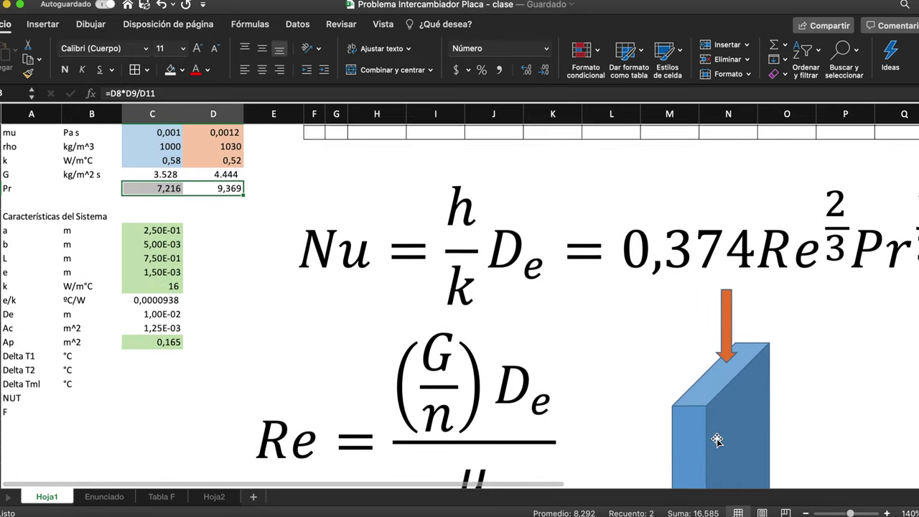
{"action": "scroll", "coordinate": [717, 440], "scroll_direction": "down", "scroll_amount": 2}
{"action": "scroll", "coordinate": [717, 440], "scroll_direction": "up", "scroll_amount": 4}
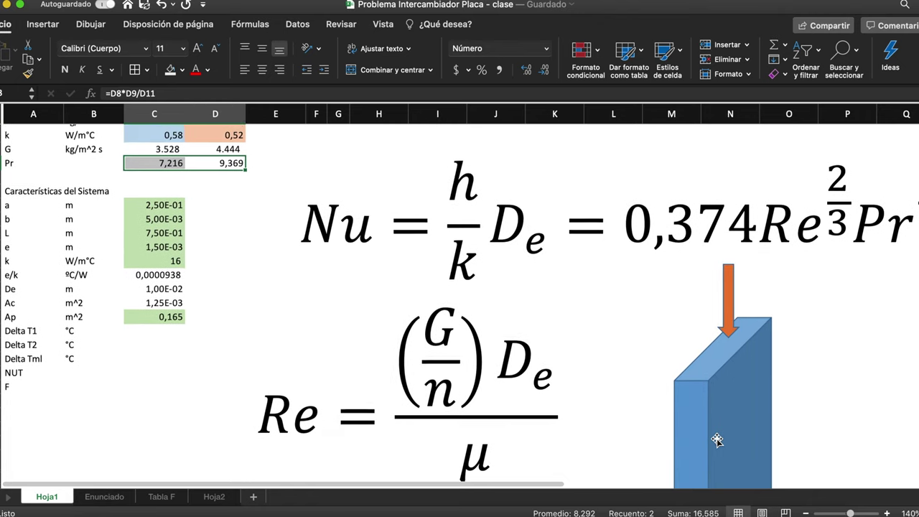
{"action": "scroll", "coordinate": [717, 440], "scroll_direction": "up", "scroll_amount": 4}
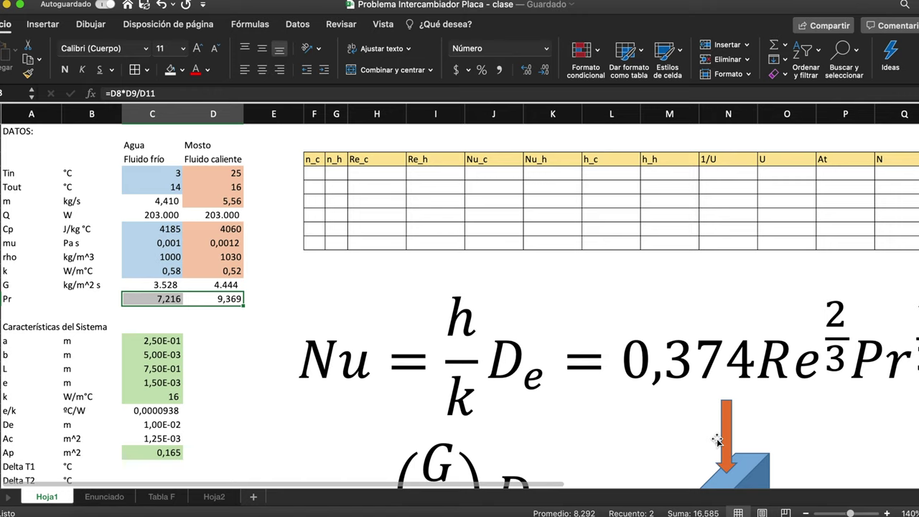
{"action": "scroll", "coordinate": [717, 440], "scroll_direction": "down", "scroll_amount": 10}
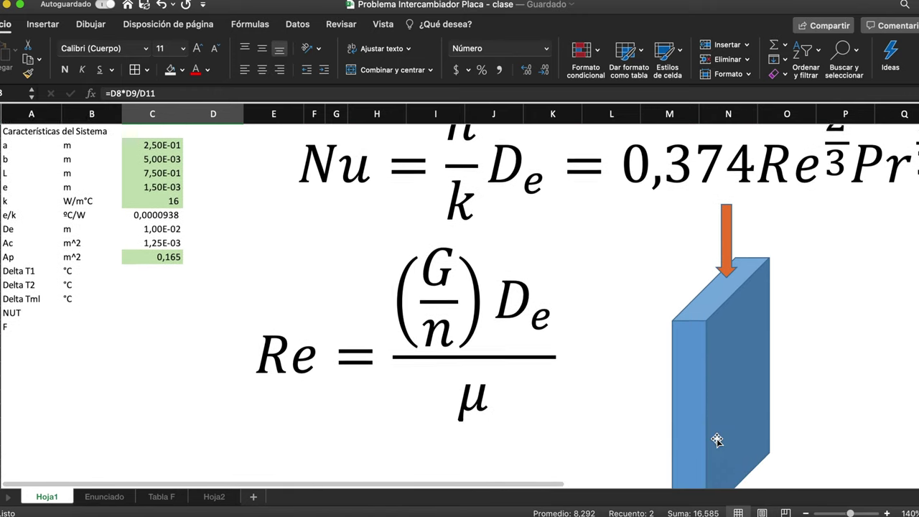
{"action": "scroll", "coordinate": [717, 440], "scroll_direction": "up", "scroll_amount": 3}
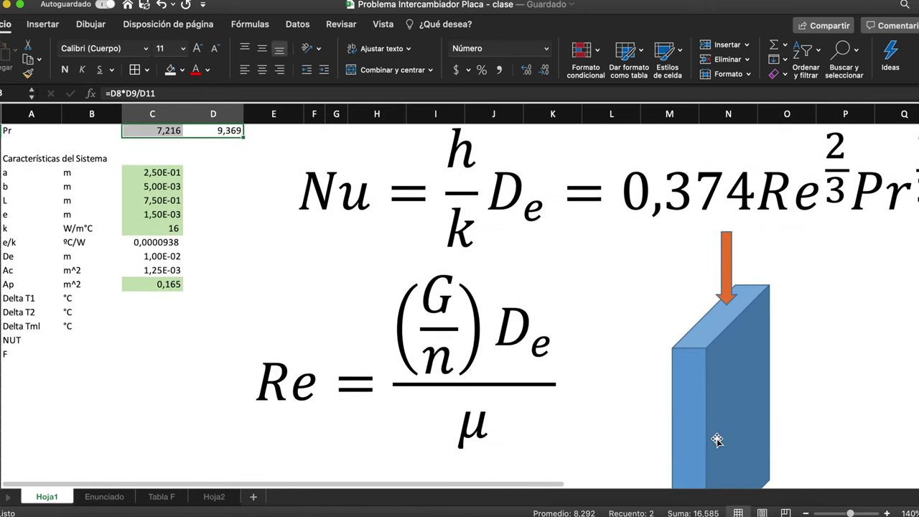
{"action": "scroll", "coordinate": [717, 439], "scroll_direction": "up", "scroll_amount": 5}
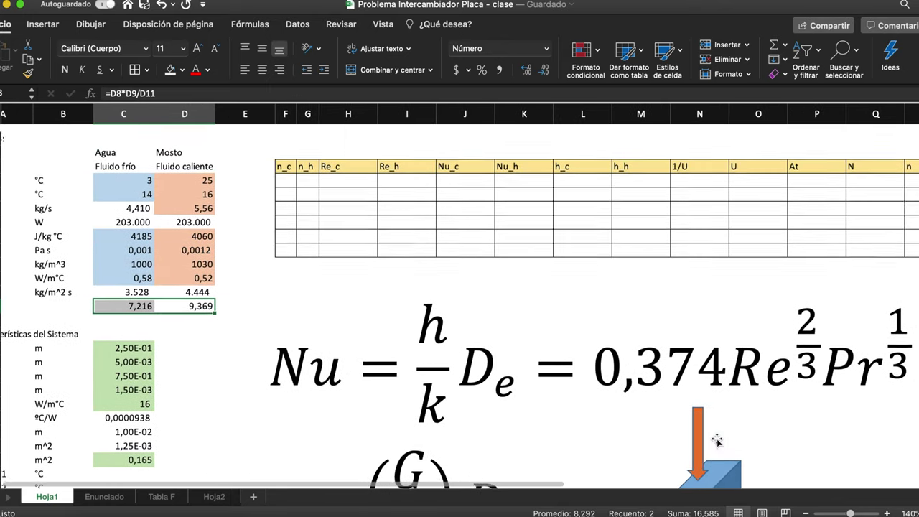
{"action": "scroll", "coordinate": [716, 439], "scroll_direction": "down", "scroll_amount": 5}
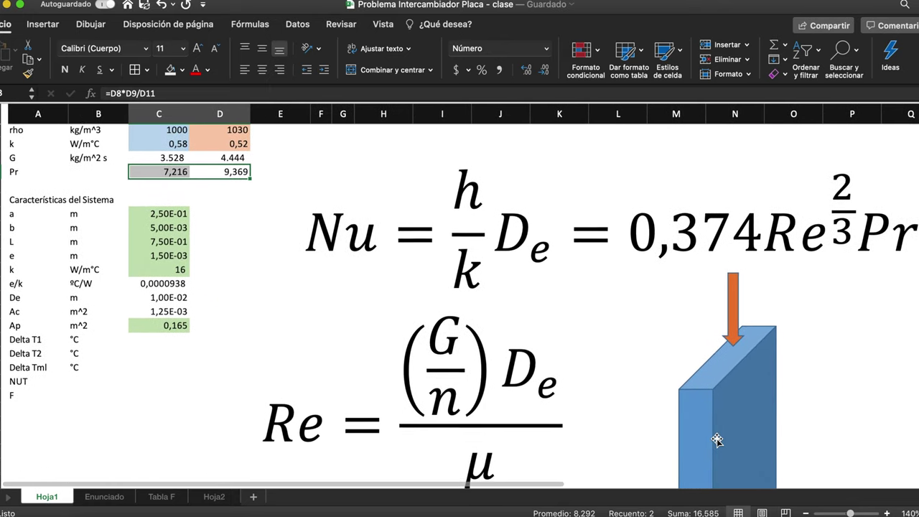
{"action": "scroll", "coordinate": [474, 358], "scroll_direction": "down", "scroll_amount": 3}
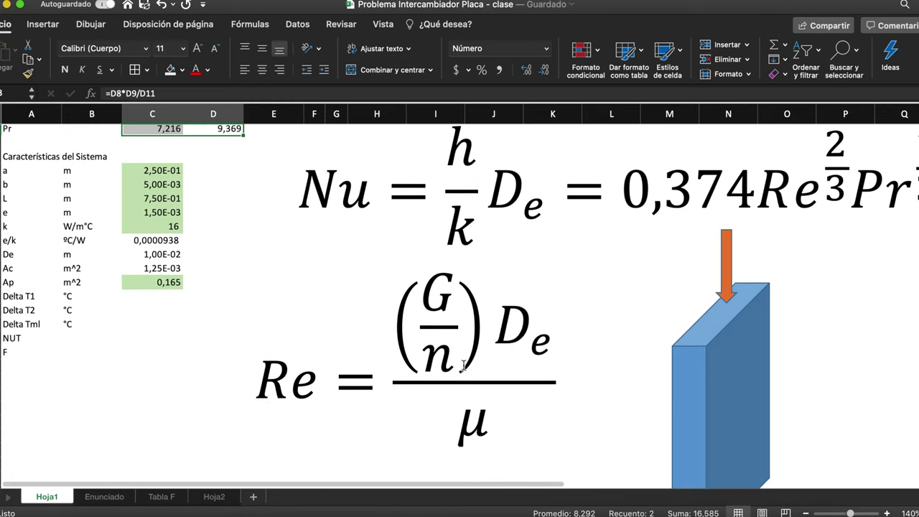
{"action": "scroll", "coordinate": [472, 386], "scroll_direction": "up", "scroll_amount": 1}
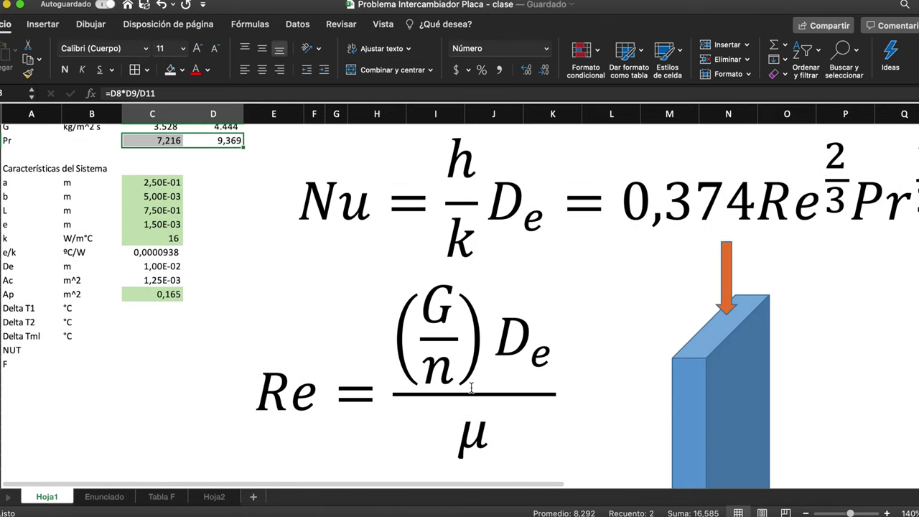
{"action": "scroll", "coordinate": [471, 388], "scroll_direction": "up", "scroll_amount": 10}
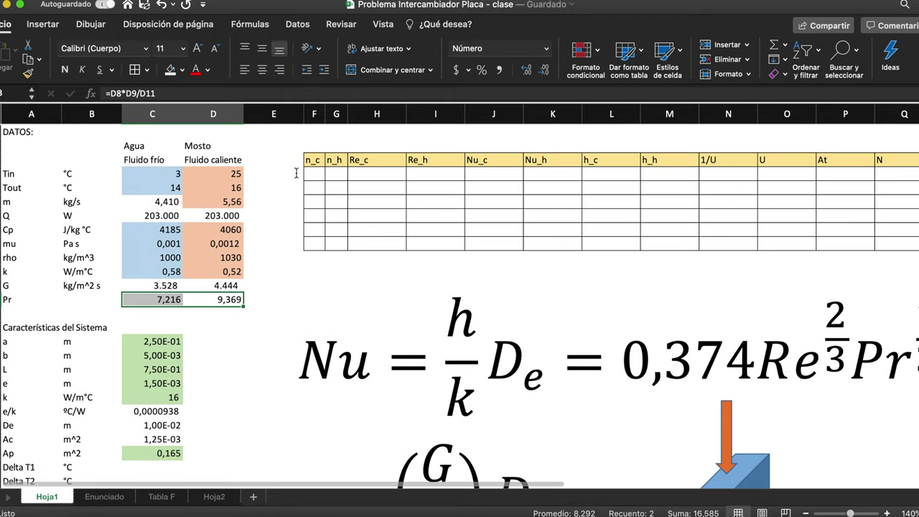
- Enter 16 for both n_c and n_h in the first row of the results table
{"action": "left_click", "coordinate": [311, 173]}
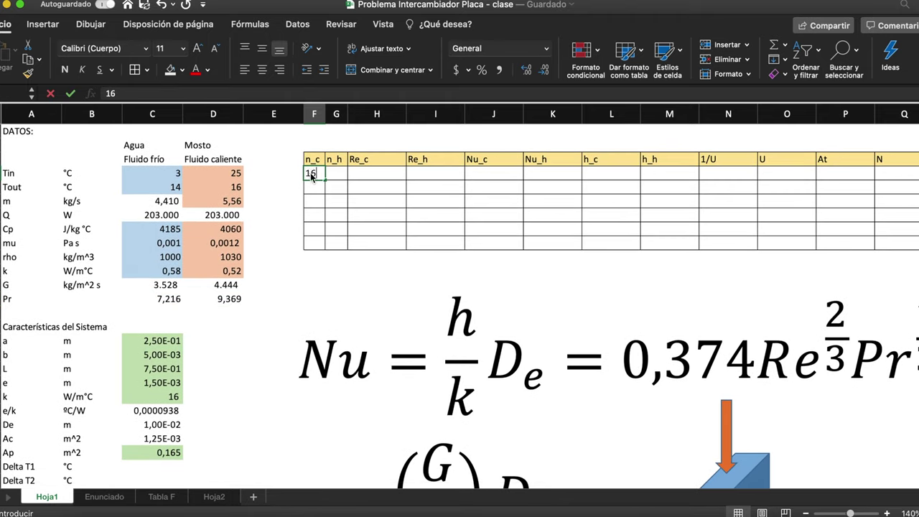
{"action": "type", "text": "16"}
{"action": "key", "text": "Tab"}
{"action": "type", "text": "16"}
{"action": "key", "text": "Tab"}
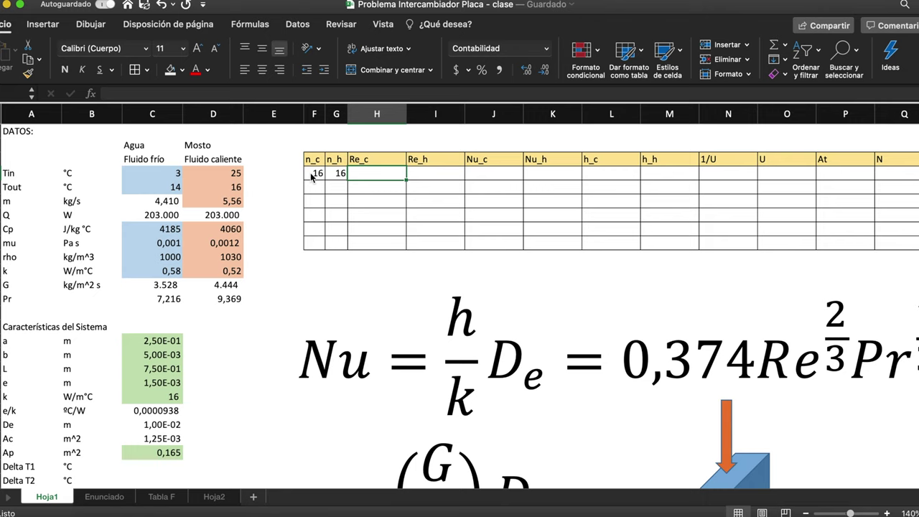
- Build the numerator of the Re_c formula in H4 as =C$12/F4*C$22, with the rows of G and De locked
{"action": "type", "text": "="}
{"action": "scroll", "coordinate": [533, 263], "scroll_direction": "down", "scroll_amount": 5}
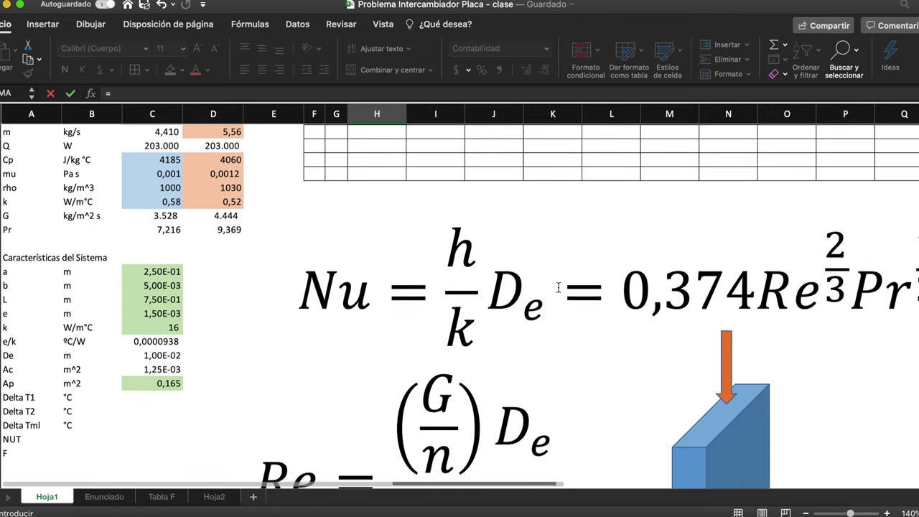
{"action": "scroll", "coordinate": [558, 288], "scroll_direction": "up", "scroll_amount": 5}
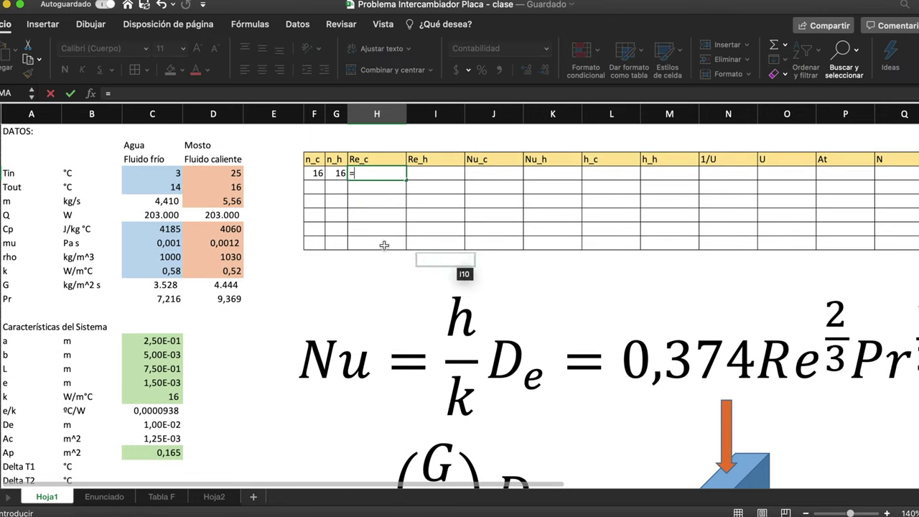
{"action": "left_click", "coordinate": [152, 284]}
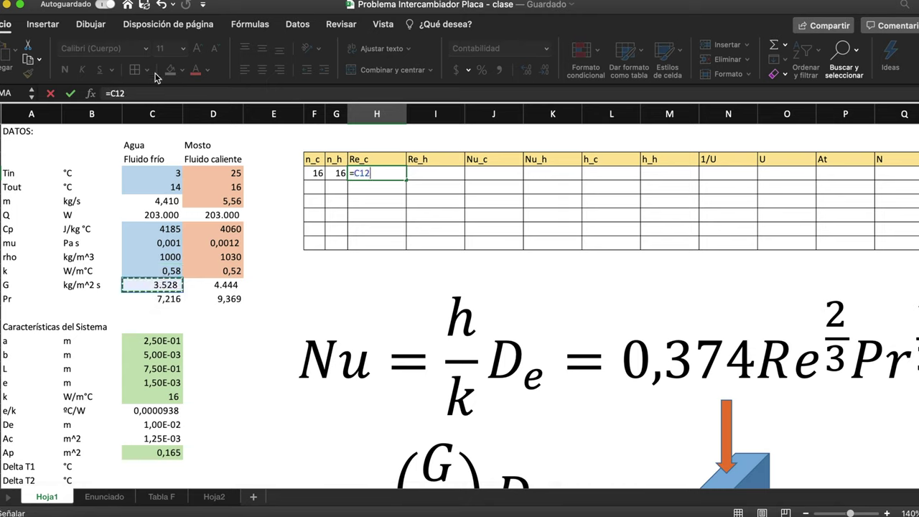
{"action": "left_click", "coordinate": [117, 92]}
{"action": "type", "text": "$12/"}
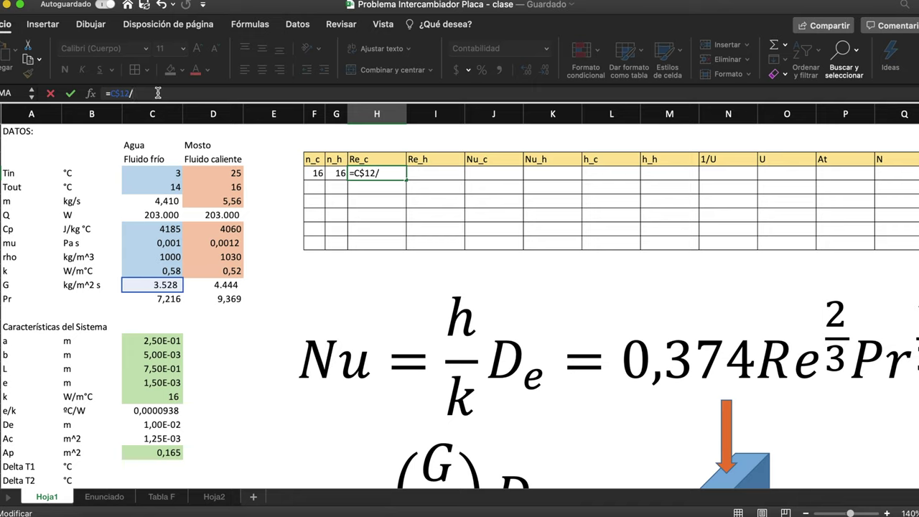
{"action": "left_click", "coordinate": [316, 174]}
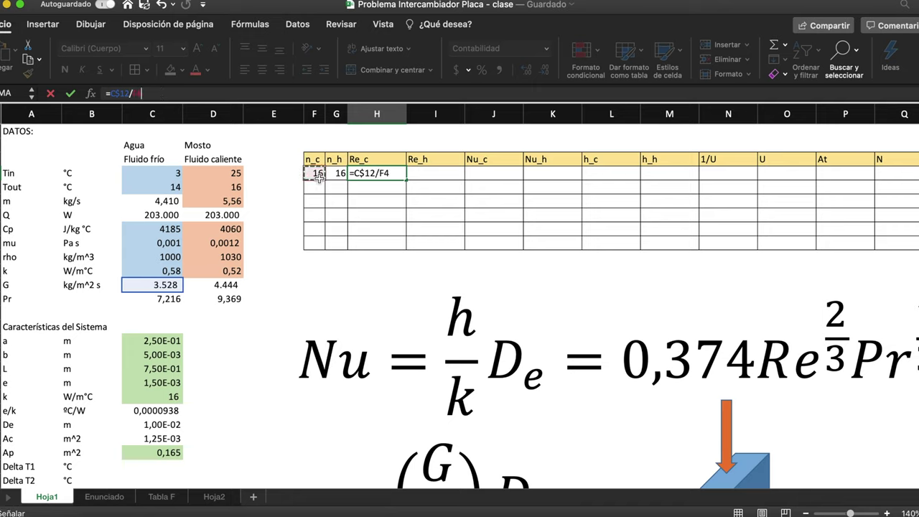
{"action": "type", "text": "*"}
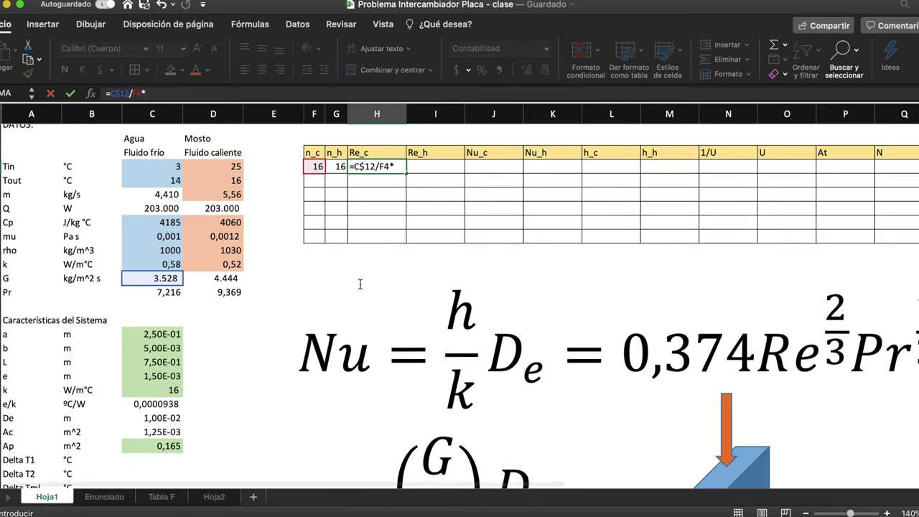
{"action": "scroll", "coordinate": [361, 284], "scroll_direction": "down", "scroll_amount": 5}
{"action": "left_click", "coordinate": [136, 261]}
{"action": "left_click", "coordinate": [145, 93]}
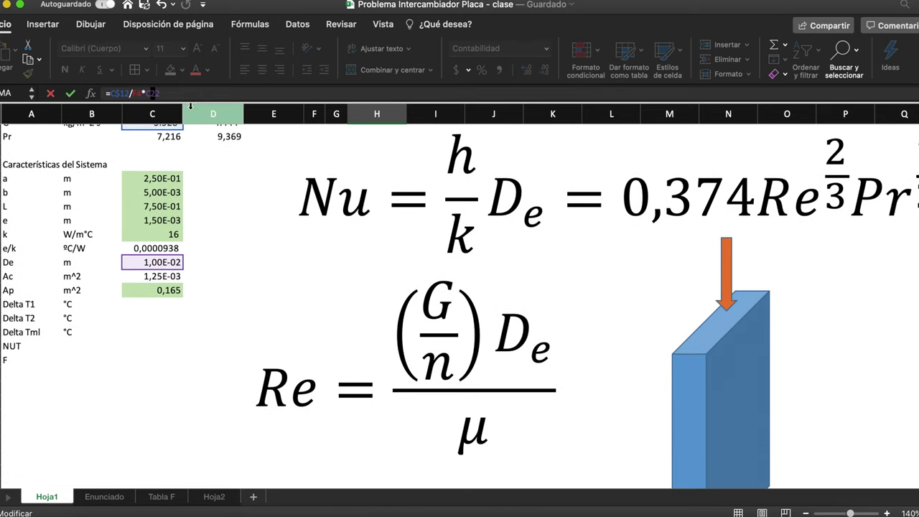
{"action": "type", "text": "$"}
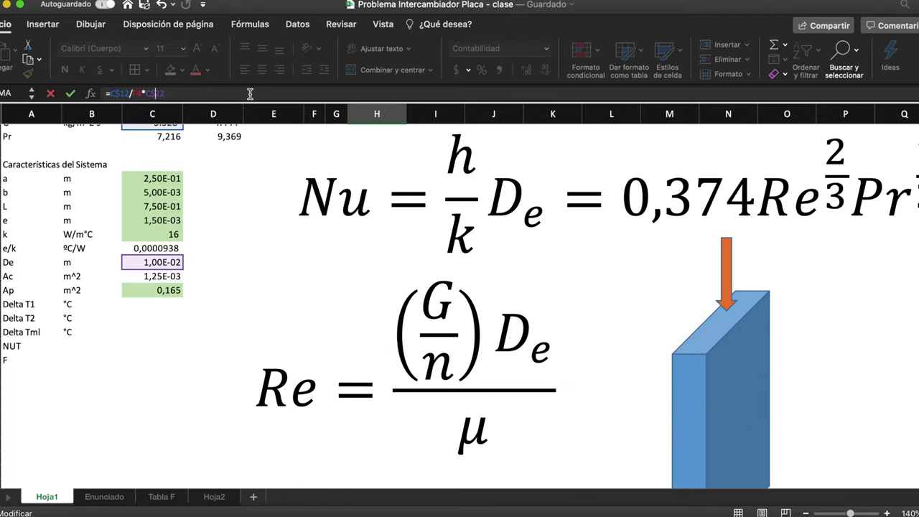
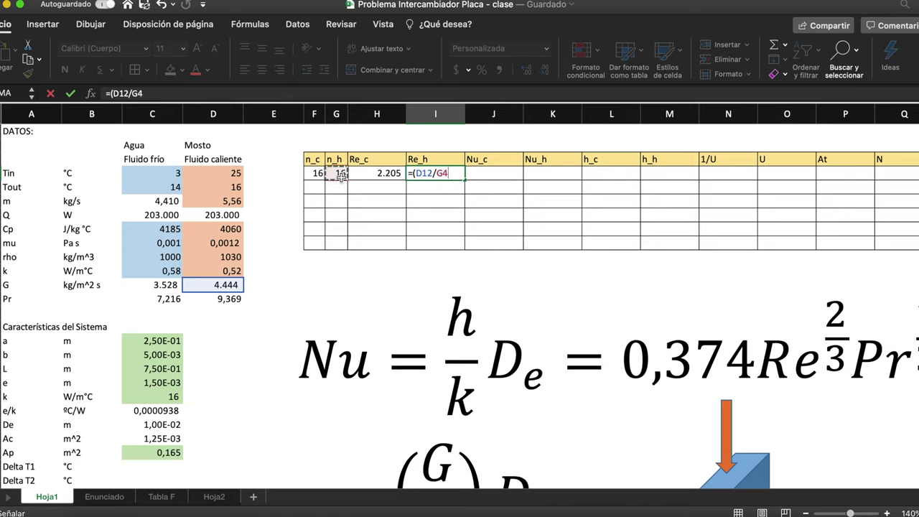
- Complete the Re_h formula in I4 as =(D$12/G4)*C$22/D$9, locking the rows of G, De and mu
{"action": "left_click", "coordinate": [119, 92]}
{"action": "type", "text": "$"}
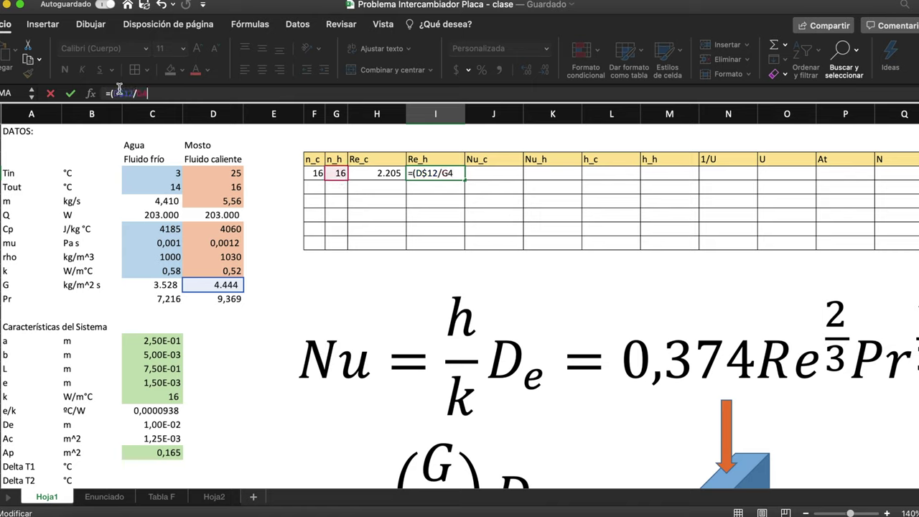
{"action": "type", "text": "*"}
{"action": "left_click", "coordinate": [147, 425]}
{"action": "key", "text": "F2"}
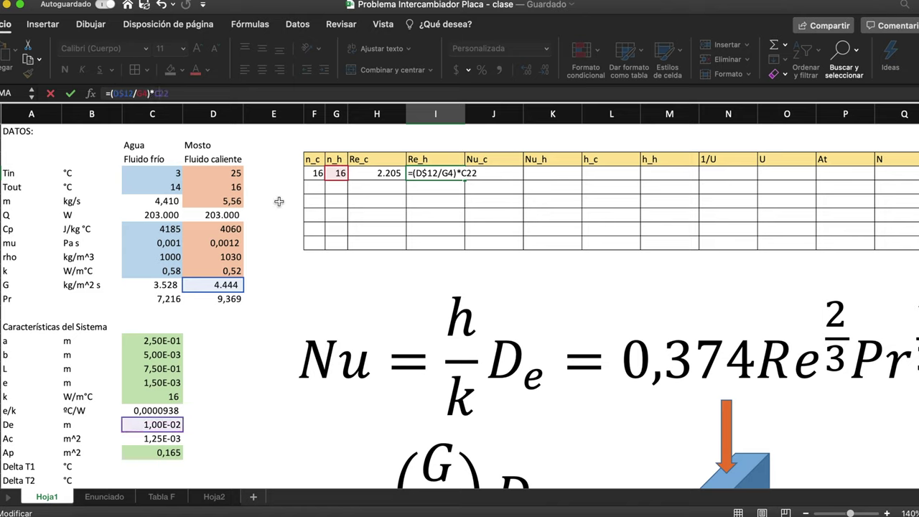
{"action": "key", "text": "Right"}
{"action": "type", "text": "$"}
{"action": "left_click", "coordinate": [236, 94]}
{"action": "left_click", "coordinate": [228, 244]}
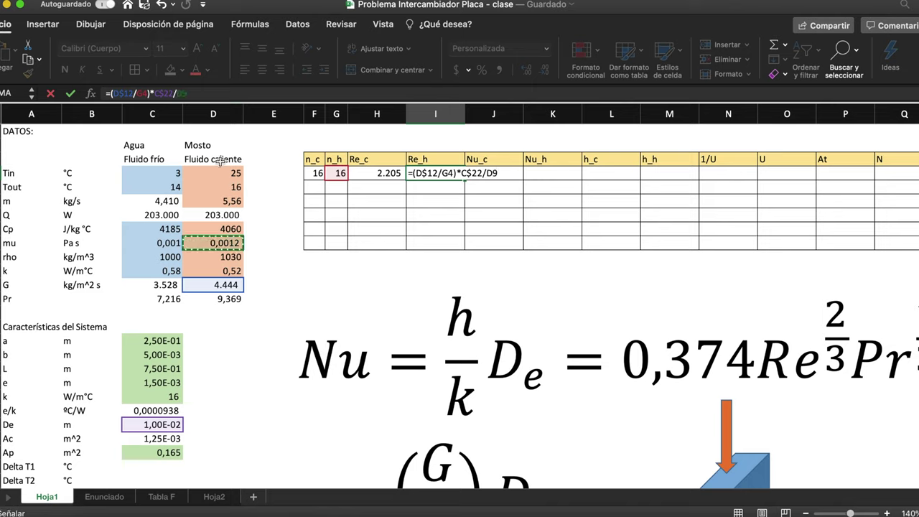
{"action": "key", "text": "Left"}
{"action": "type", "text": "$"}
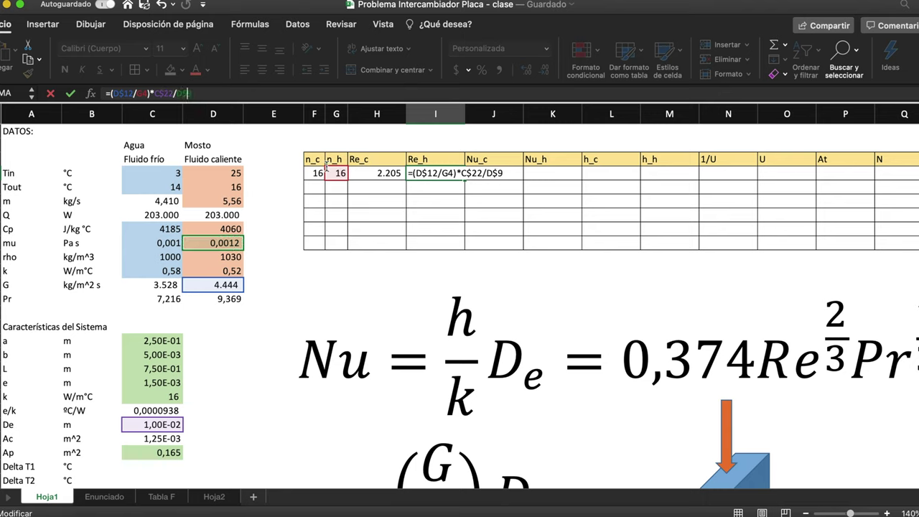
{"action": "key", "text": "Return"}
{"action": "key", "text": "Up"}
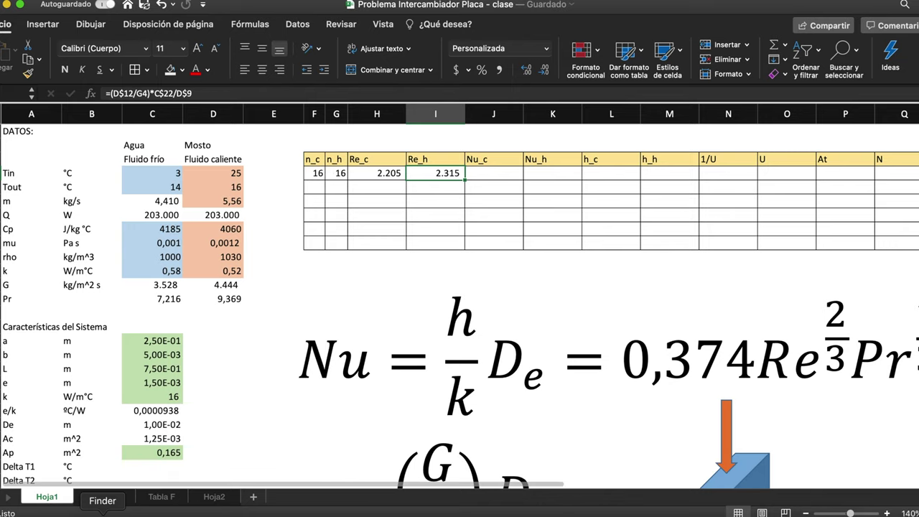
- Review the problem statement on the Enunciado sheet and return to the Nu equation and results table on Hoja1
{"action": "left_click", "coordinate": [105, 497]}
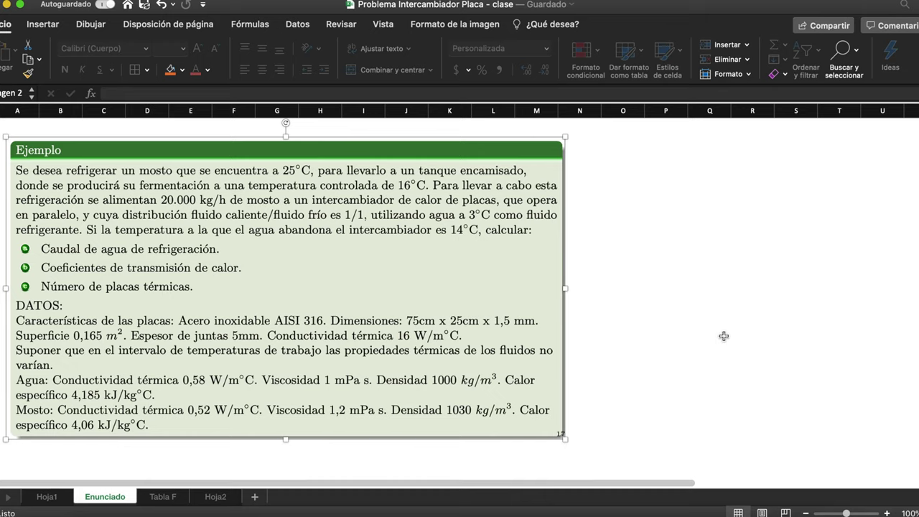
{"action": "left_click", "coordinate": [66, 499]}
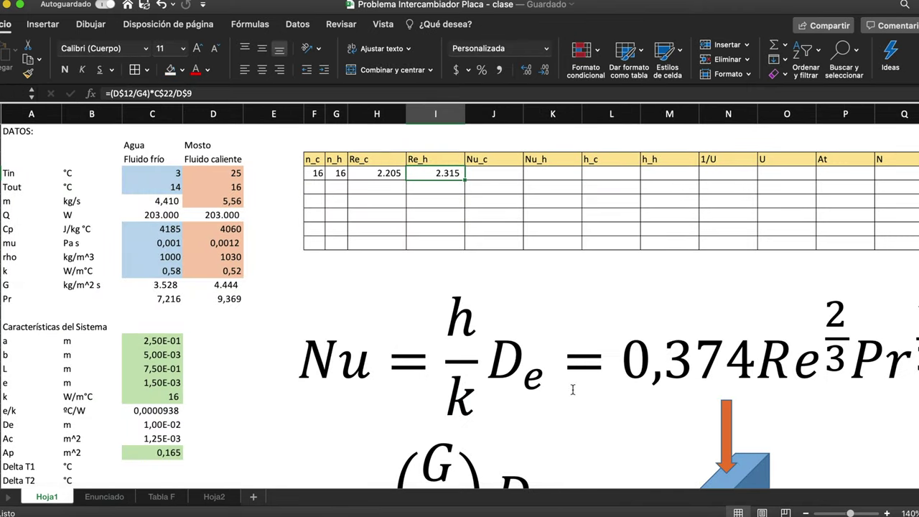
{"action": "scroll", "coordinate": [553, 395], "scroll_direction": "right", "scroll_amount": 4}
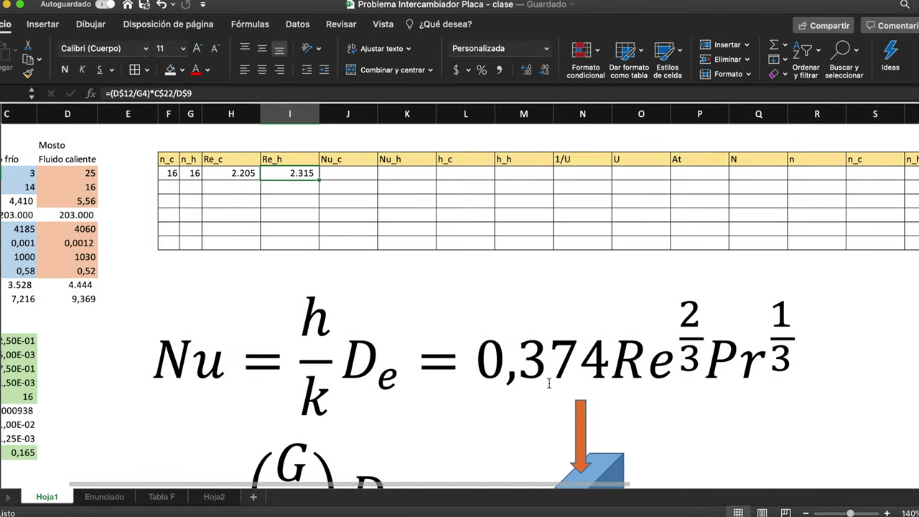
- Enter the first part of the Nu_c formula in J4 as =0,374*H4^(2/3), using Re_c from the same row
{"action": "left_click", "coordinate": [357, 173]}
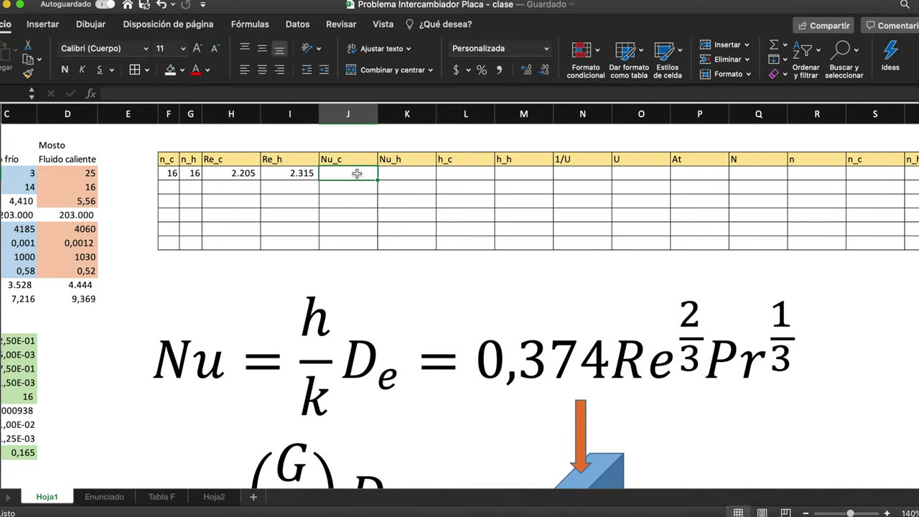
{"action": "type", "text": "=0,3"}
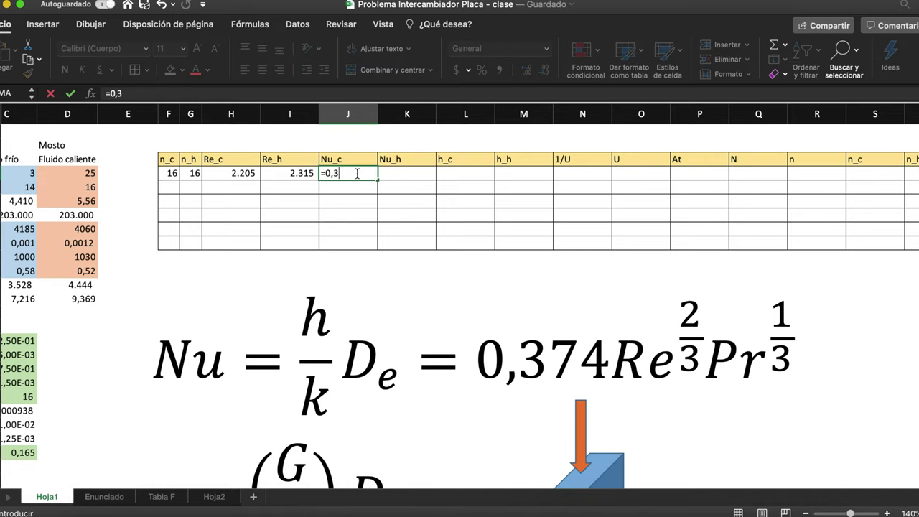
{"action": "type", "text": "74*"}
{"action": "left_click", "coordinate": [237, 170]}
{"action": "type", "text": "^(32/3"}
{"action": "key", "text": "BackSpace"}
{"action": "key", "text": "BackSpace"}
{"action": "key", "text": "BackSpace"}
{"action": "type", "text": "2/3)"}
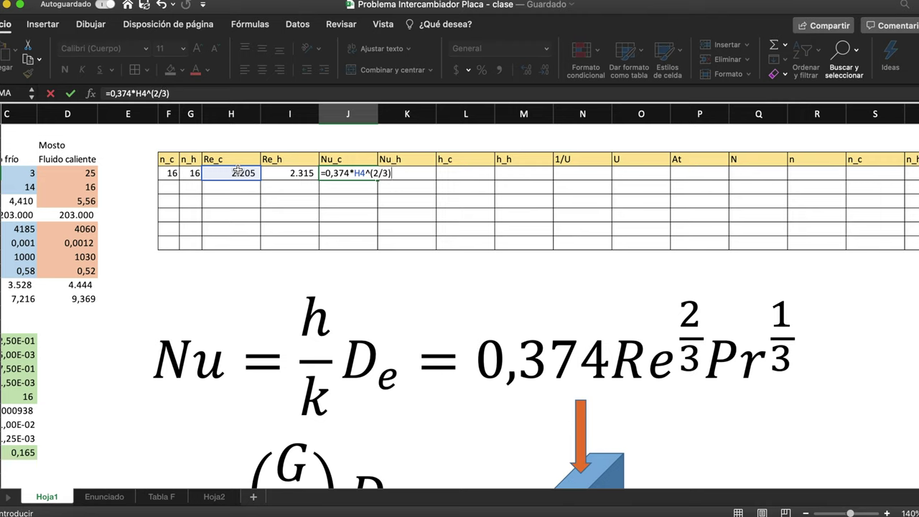
{"action": "key", "text": "Up"}
{"action": "type", "text": "*"}
{"action": "key", "text": "Escape"}
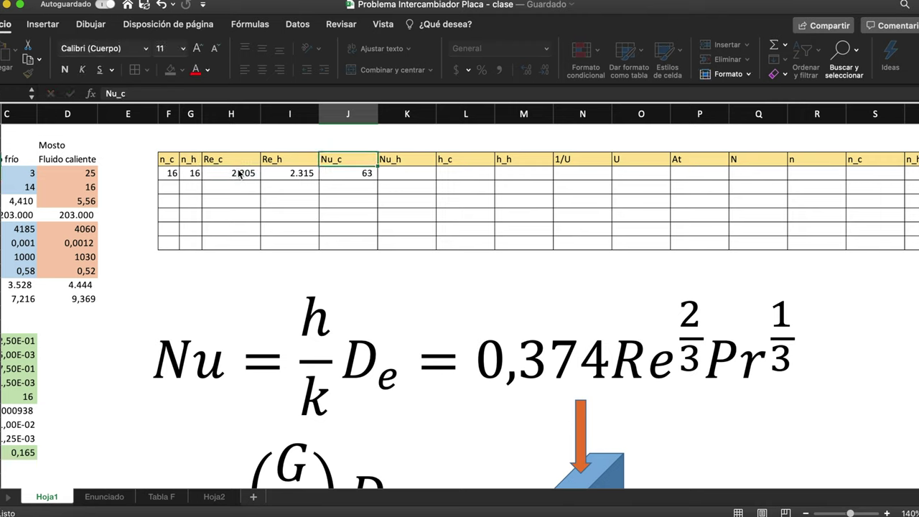
- Extend the Nu_c formula in J4 with the cold fluid's Pr term, *C$13^(1/3), locking the row of Pr
{"action": "key", "text": "Down"}
{"action": "left_click", "coordinate": [232, 94]}
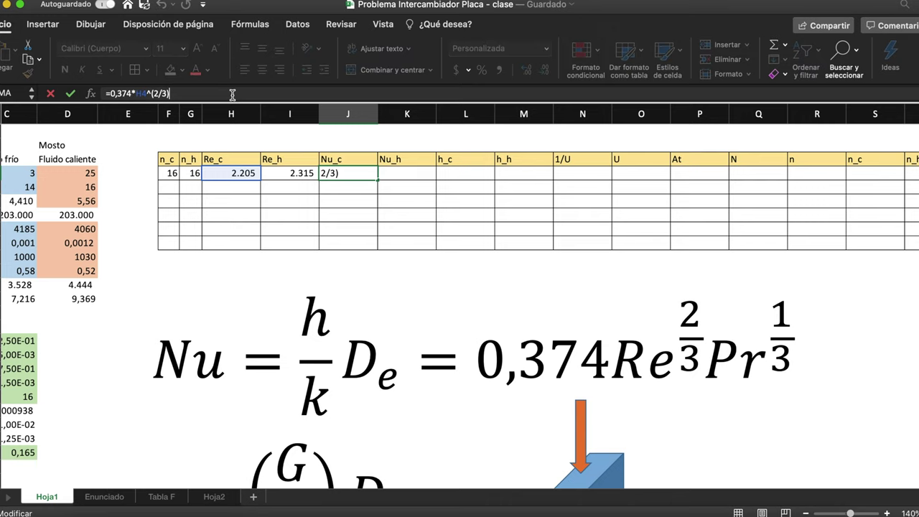
{"action": "scroll", "coordinate": [174, 289], "scroll_direction": "left", "scroll_amount": 5}
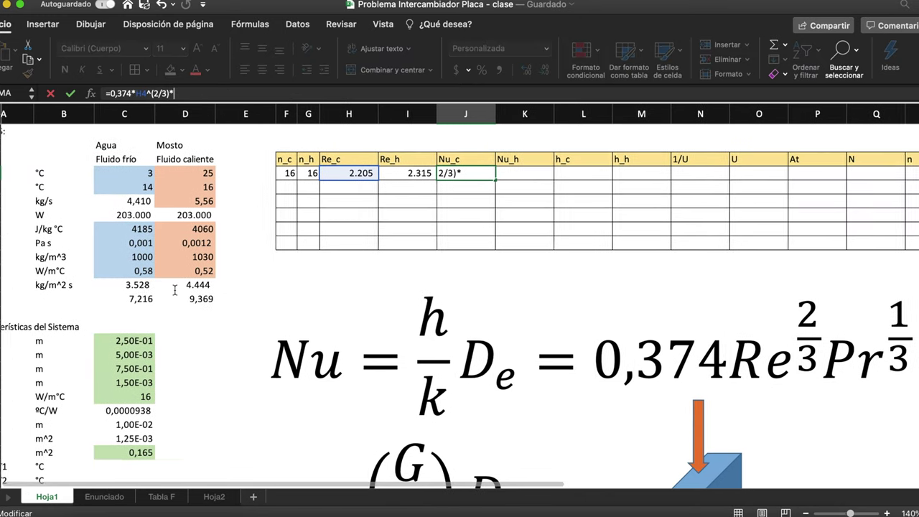
{"action": "left_click", "coordinate": [163, 295]}
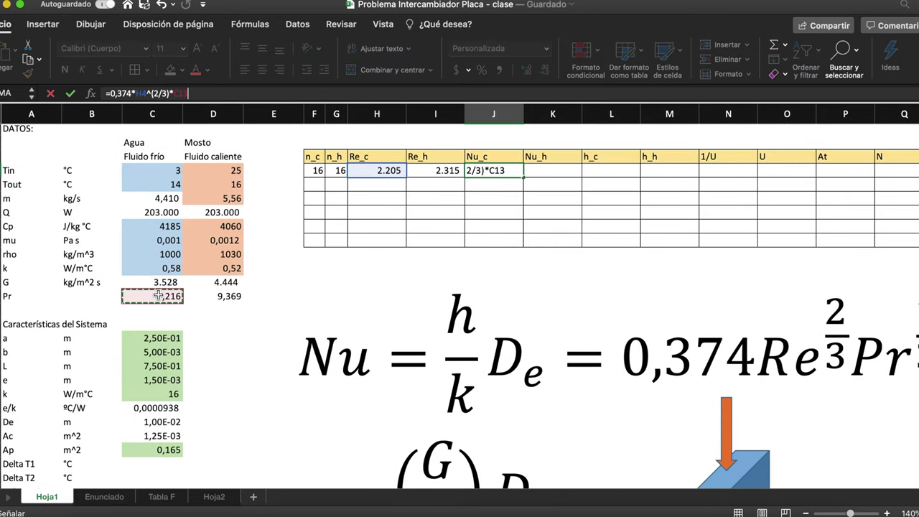
{"action": "left_click", "coordinate": [197, 95]}
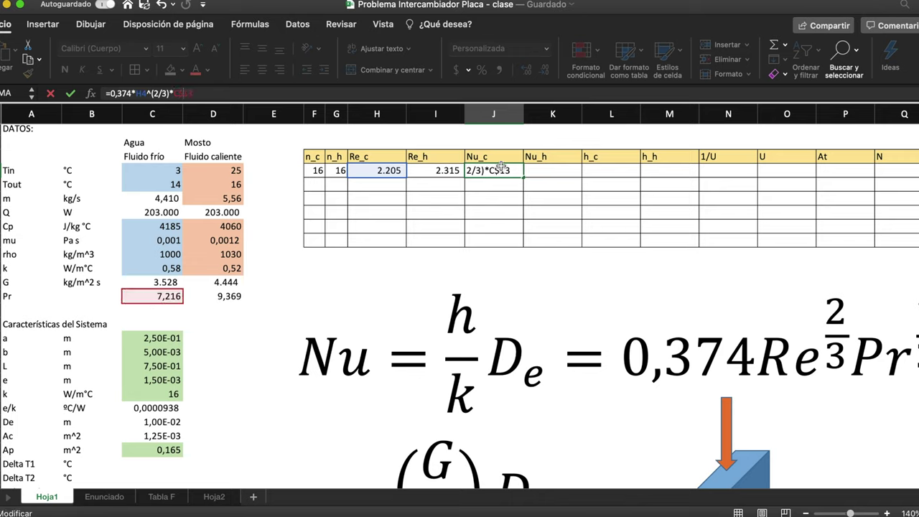
{"action": "left_click", "coordinate": [247, 91]}
{"action": "type", "text": "^(1/3"}
{"action": "key", "text": "Return"}
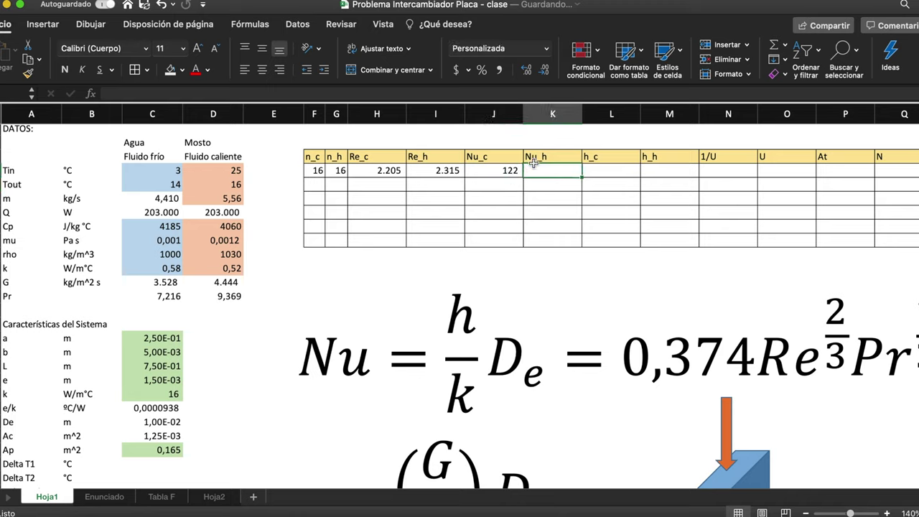
- Copy the Nu_c formula from J4 into Nu_h in K4 and check its references to Re_h and the hot fluid's Pr
{"action": "double_click", "coordinate": [502, 171]}
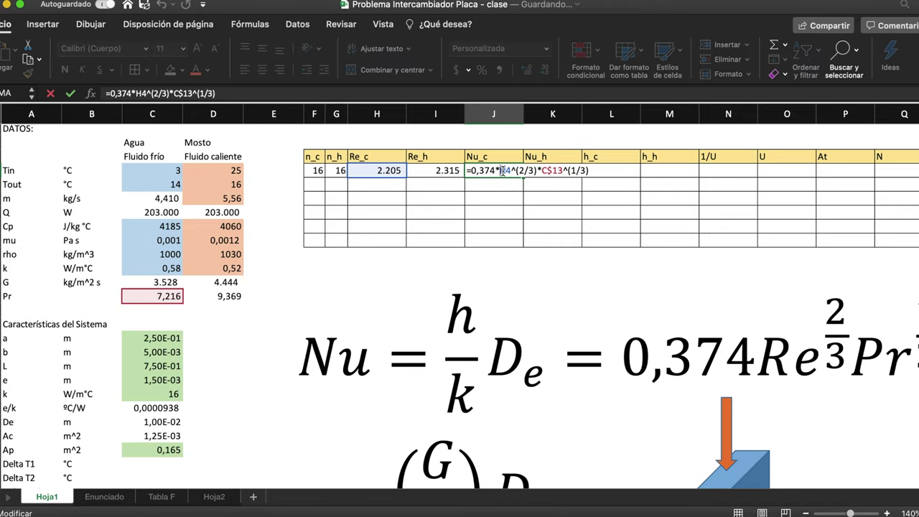
{"action": "key", "text": "Return"}
{"action": "left_click", "coordinate": [503, 173]}
{"action": "key", "text": "super+c"}
{"action": "key", "text": "Right"}
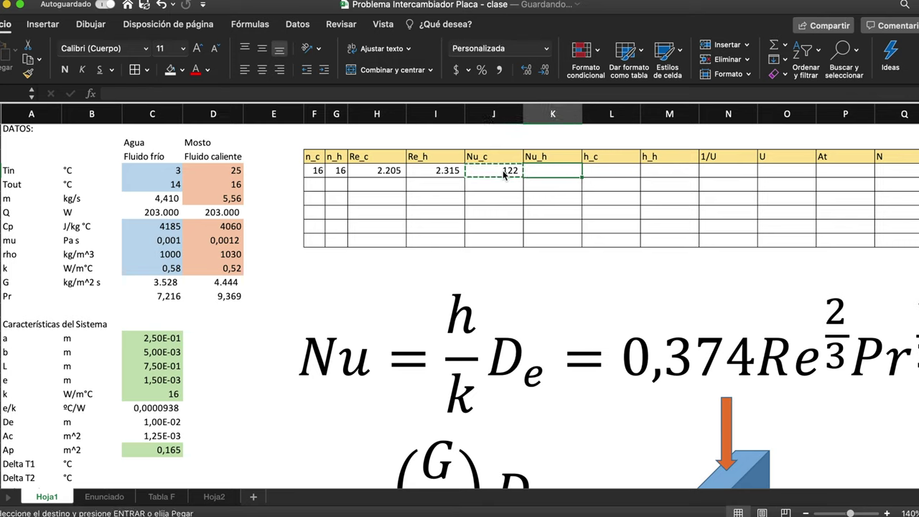
{"action": "key", "text": "super+v"}
{"action": "double_click", "coordinate": [558, 169]}
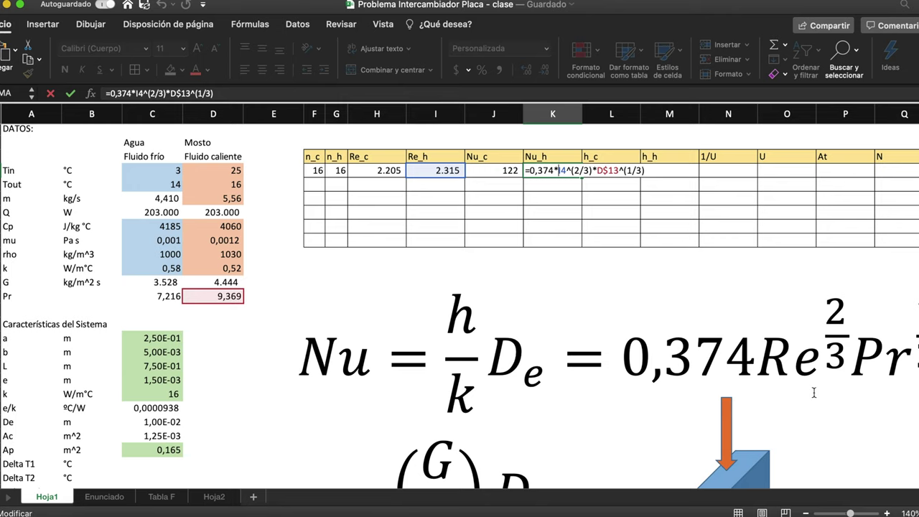
{"action": "scroll", "coordinate": [727, 381], "scroll_direction": "right", "scroll_amount": 2}
{"action": "key", "text": "Return"}
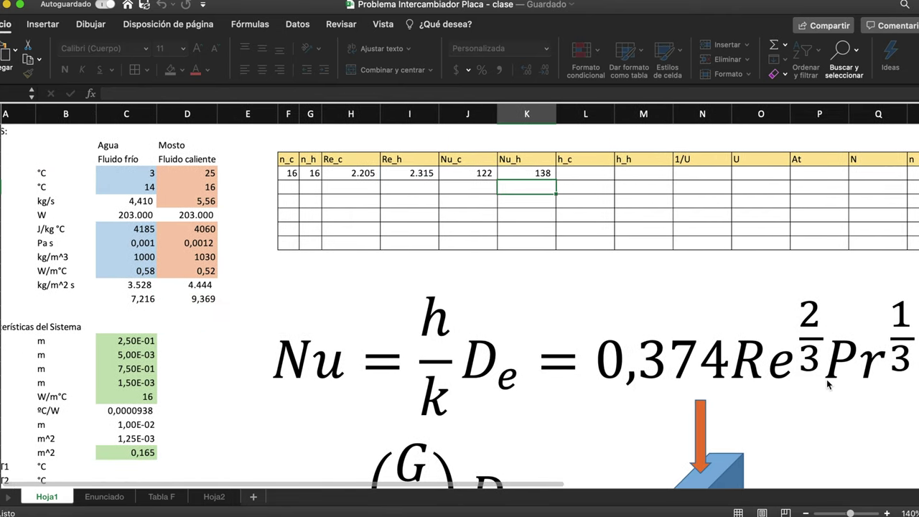
- Enter the h_c formula in L4 as =J4*C$11/$C$22, locking the row of k and the whole De reference
{"action": "key", "text": "Right"}
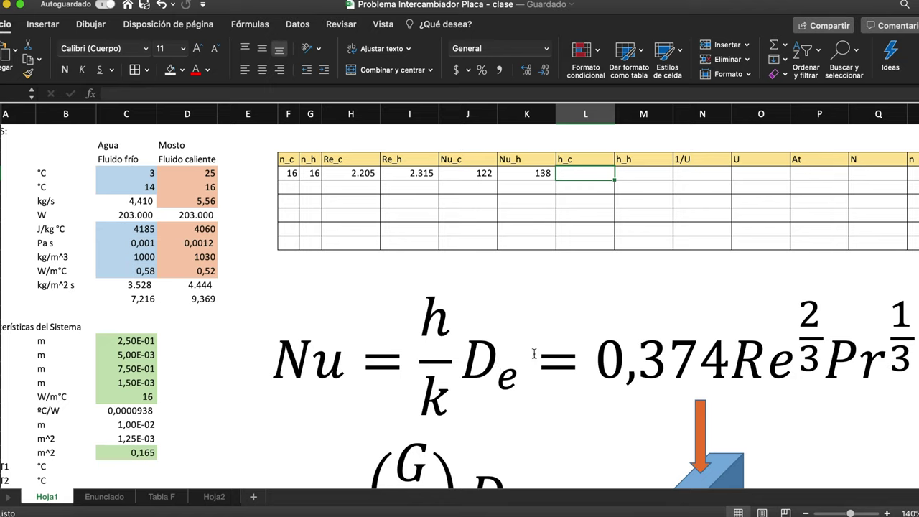
{"action": "type", "text": "="}
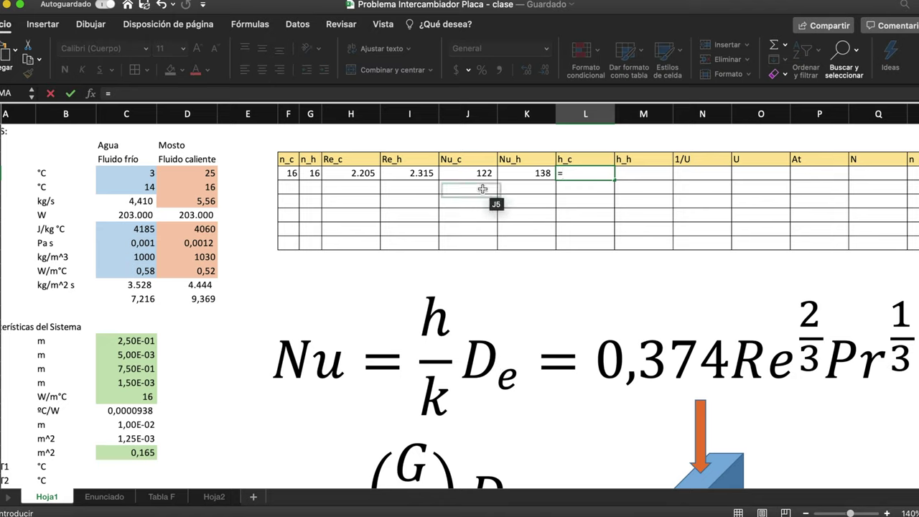
{"action": "left_click", "coordinate": [473, 173]}
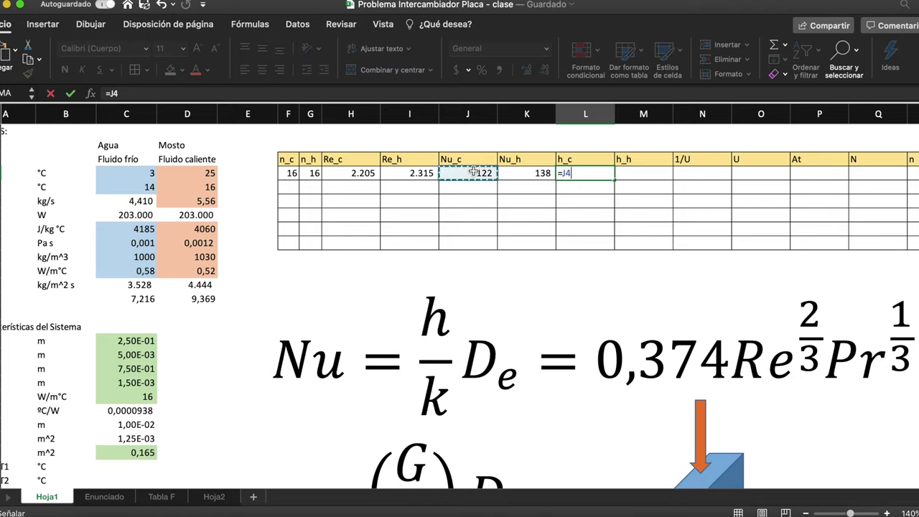
{"action": "type", "text": "*"}
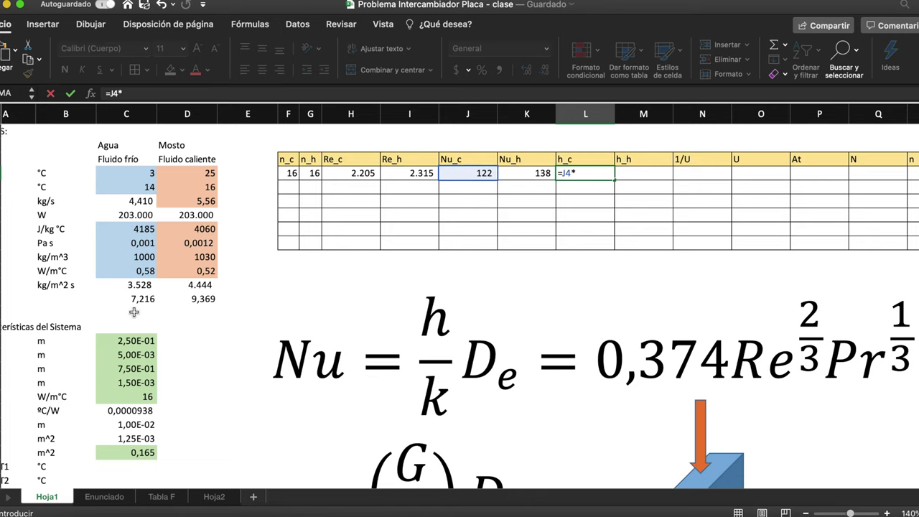
{"action": "scroll", "coordinate": [135, 309], "scroll_direction": "left", "scroll_amount": 2}
{"action": "left_click", "coordinate": [149, 271]}
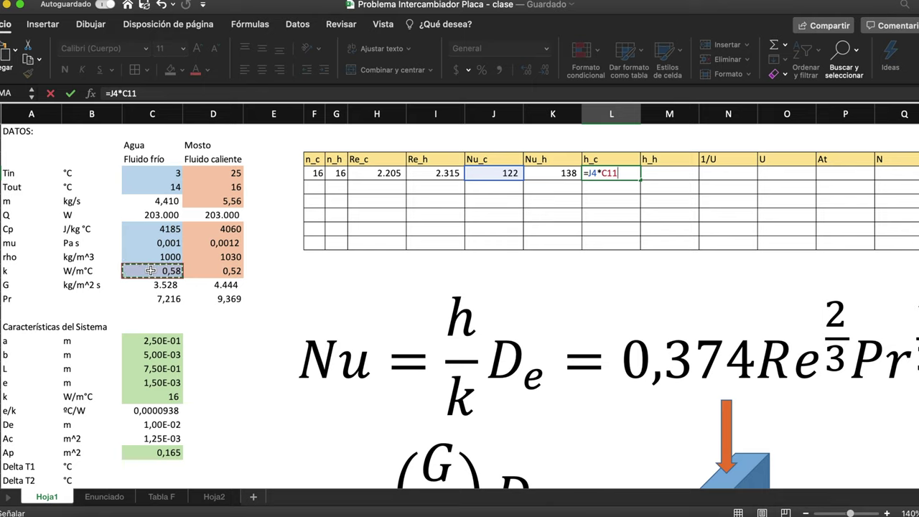
{"action": "type", "text": "/"}
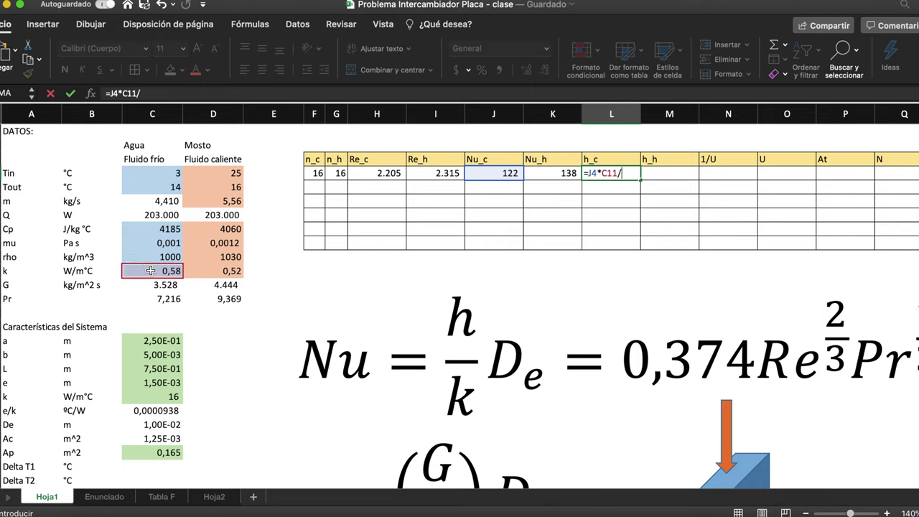
{"action": "left_click", "coordinate": [156, 427]}
{"action": "left_click", "coordinate": [142, 93]}
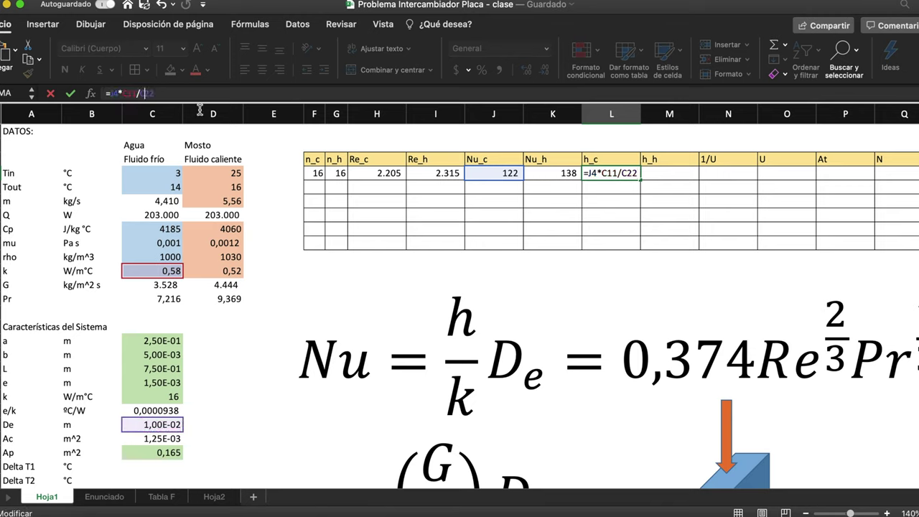
{"action": "key", "text": "F4"}
{"action": "type", "text": "$"}
{"action": "key", "text": "Return"}
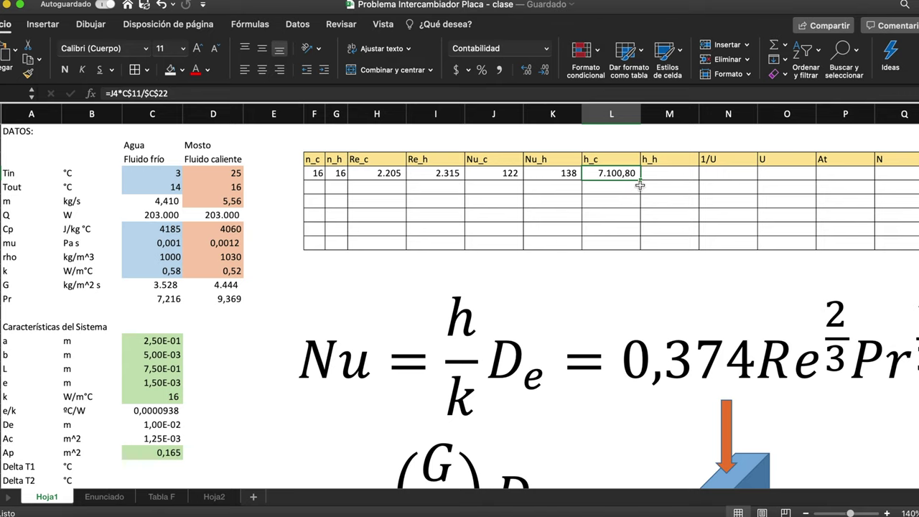
- Copy the h_c formula into h_h in M4 and check its references to Nu_h, the hot fluid's k and De
{"action": "key", "text": "ctrl+c"}
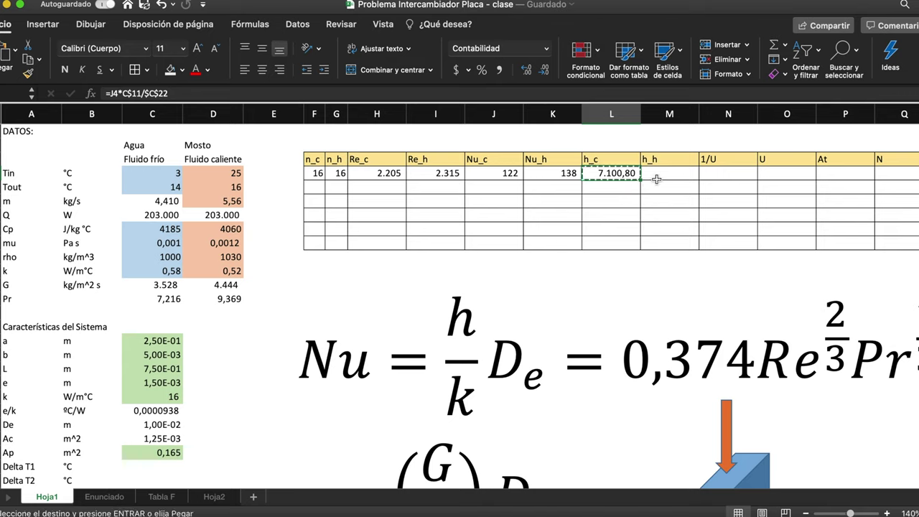
{"action": "left_click", "coordinate": [656, 176]}
{"action": "key", "text": "ctrl+v"}
{"action": "double_click", "coordinate": [680, 173]}
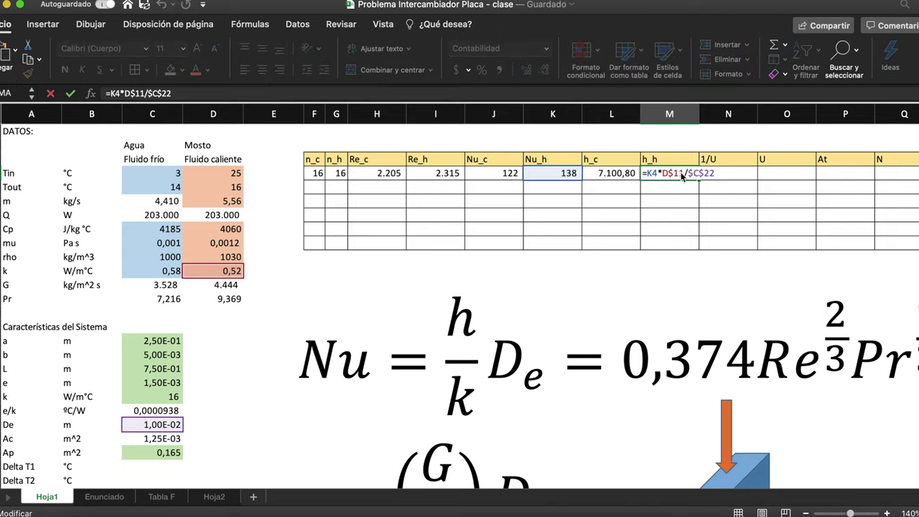
{"action": "key", "text": "Return"}
- Consult the overall resistance equation and build the 1/U formula in N4 as =1/L4+1/M4+C21
{"action": "left_click", "coordinate": [733, 171]}
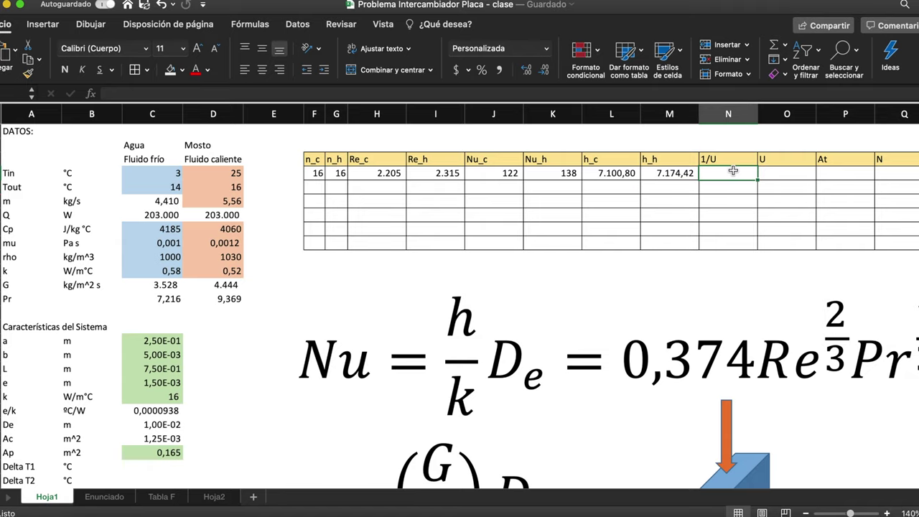
{"action": "scroll", "coordinate": [715, 312], "scroll_direction": "down", "scroll_amount": 10}
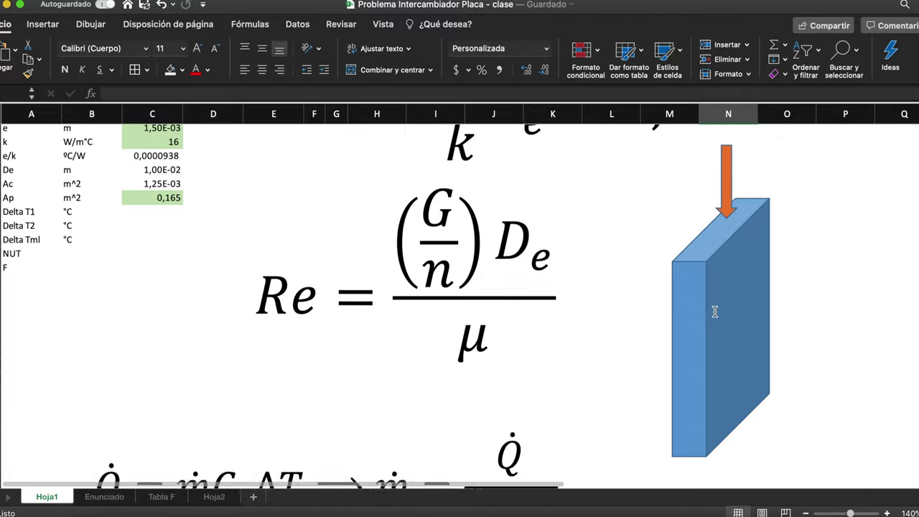
{"action": "scroll", "coordinate": [715, 312], "scroll_direction": "down", "scroll_amount": 15}
{"action": "scroll", "coordinate": [715, 311], "scroll_direction": "up", "scroll_amount": 6}
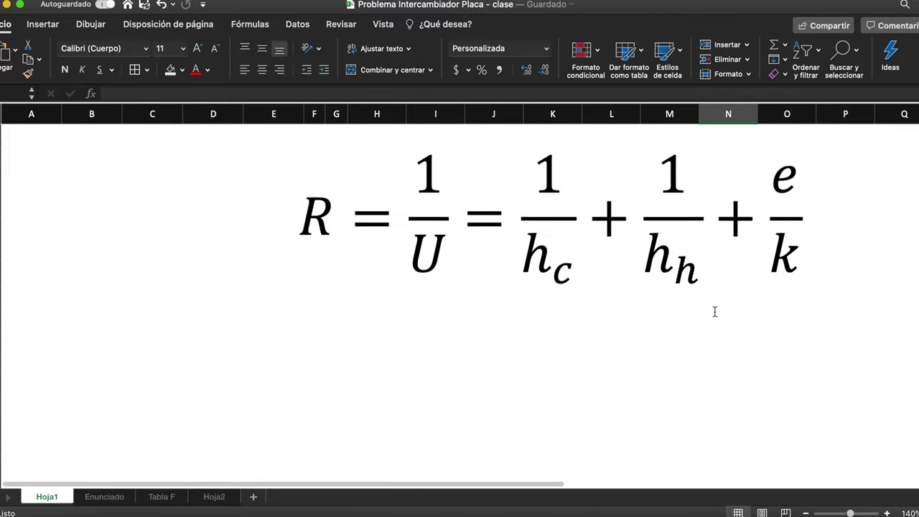
{"action": "scroll", "coordinate": [714, 312], "scroll_direction": "up", "scroll_amount": 2}
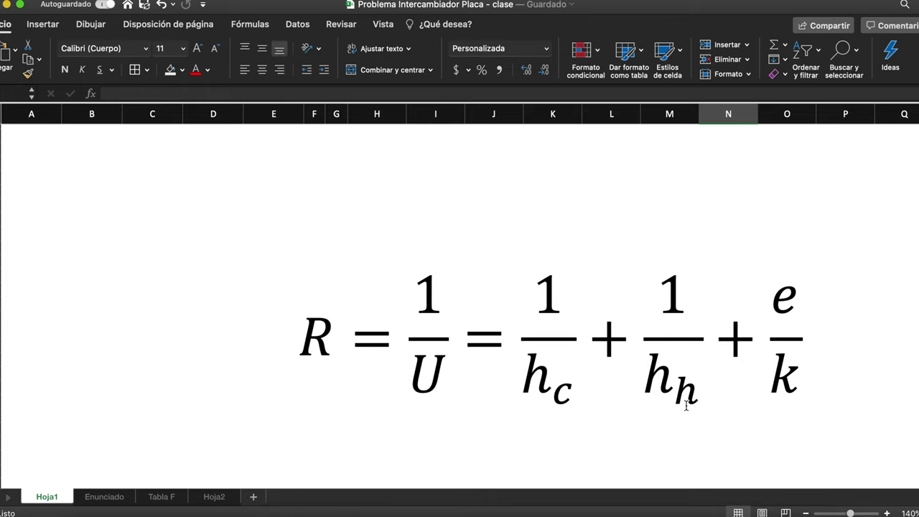
{"action": "scroll", "coordinate": [807, 315], "scroll_direction": "up", "scroll_amount": 8}
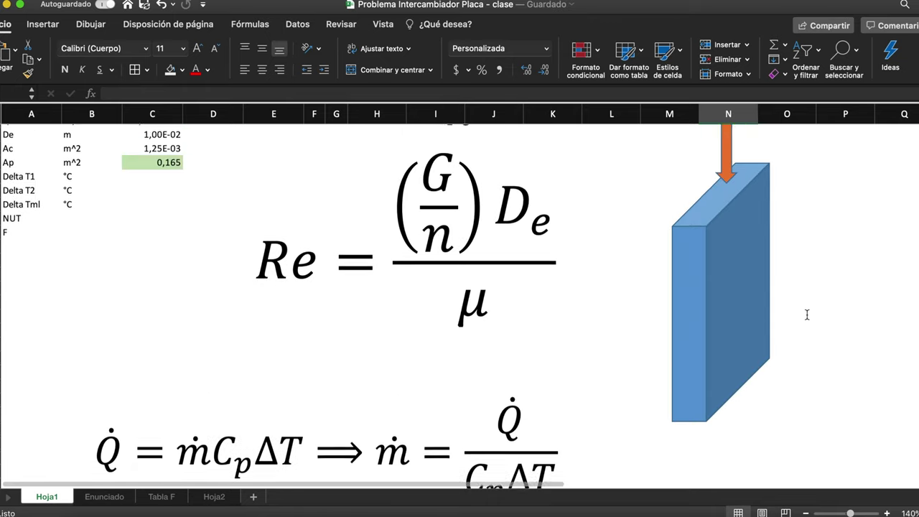
{"action": "type", "text": "="}
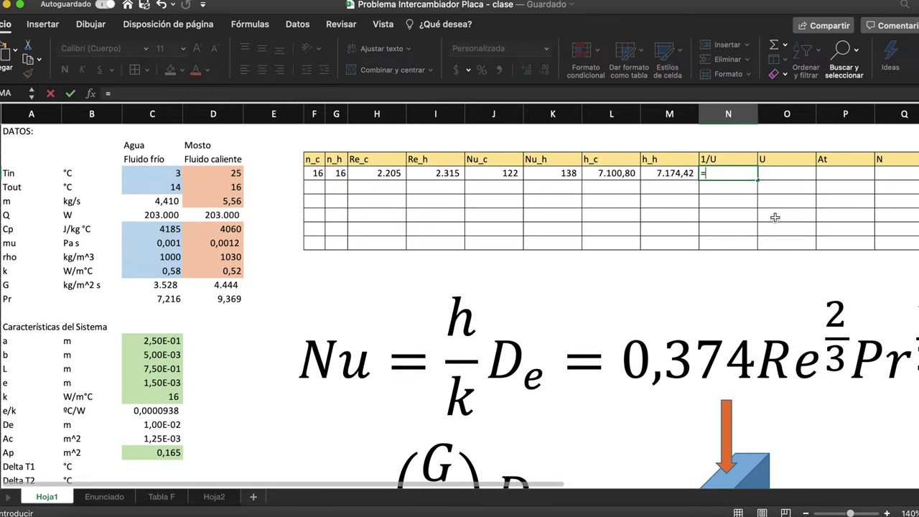
{"action": "type", "text": "1/"}
{"action": "left_click", "coordinate": [624, 175]}
{"action": "type", "text": "+1/"}
{"action": "left_click", "coordinate": [653, 178]}
{"action": "type", "text": "+"}
{"action": "left_click", "coordinate": [144, 410]}
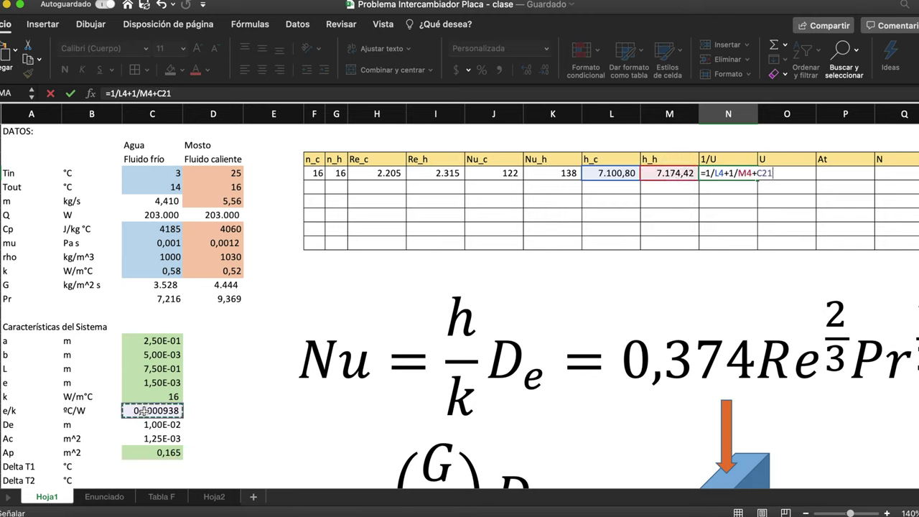
- Make the e/k reference in the 1/U formula absolute as $C$21 and check the finished formula in N4
{"action": "left_click", "coordinate": [158, 93]}
{"action": "type", "text": "$C$"}
{"action": "key", "text": "Return"}
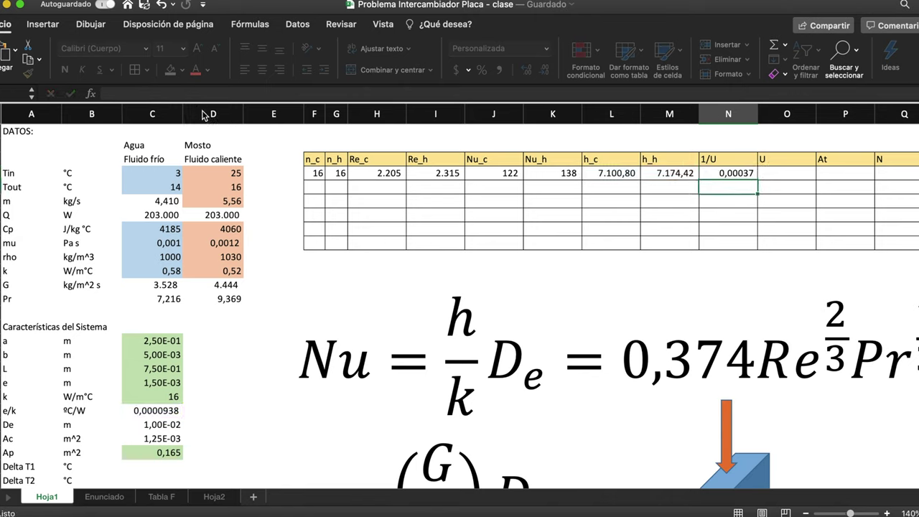
{"action": "double_click", "coordinate": [723, 172]}
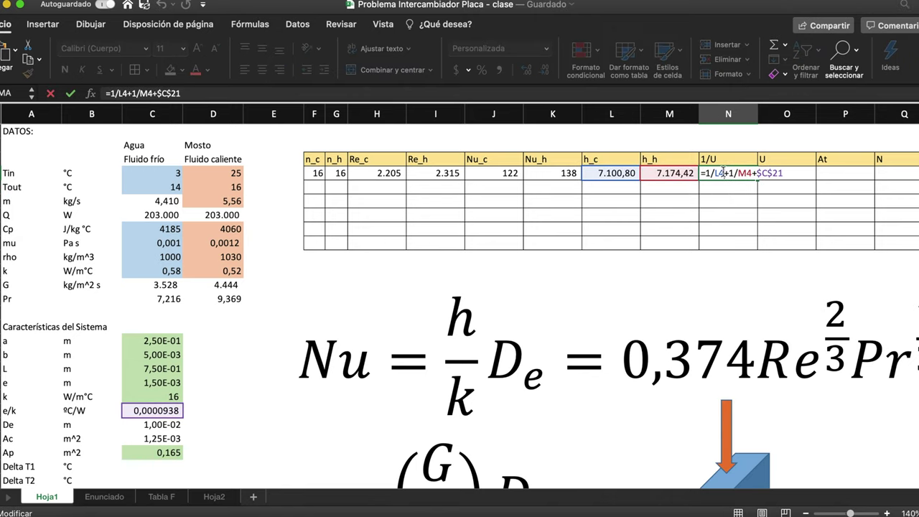
- Calculate the overall coefficient U in O4 as the reciprocal of the 1/U cell, =1/N4
{"action": "key", "text": "Escape"}
{"action": "key", "text": "Right"}
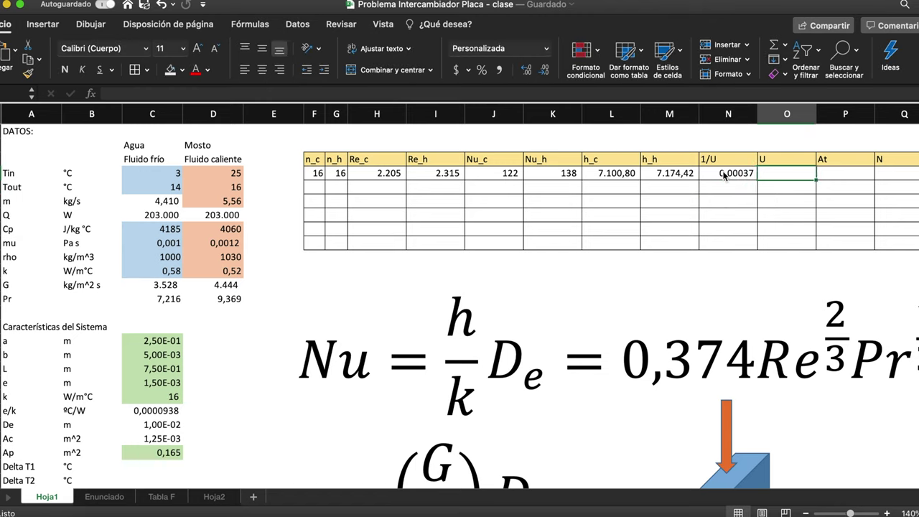
{"action": "type", "text": "=1"}
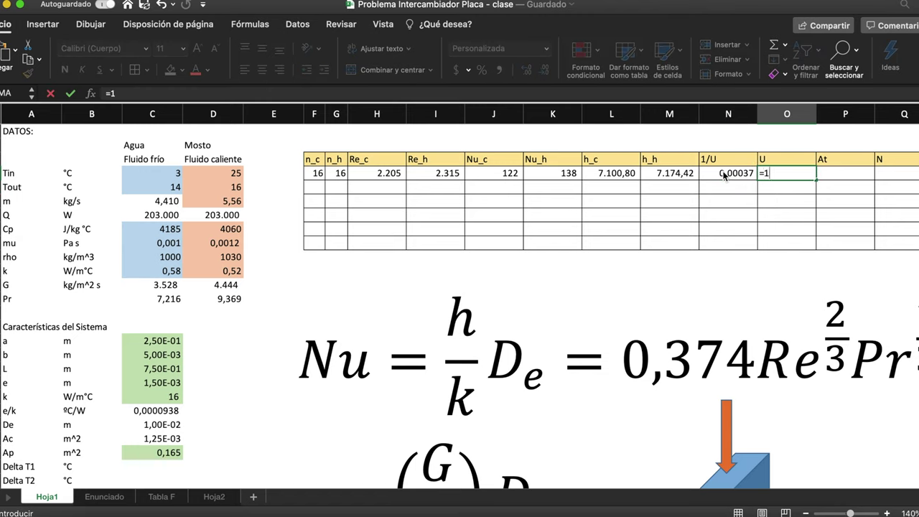
{"action": "left_click", "coordinate": [724, 176]}
{"action": "key", "text": "Return"}
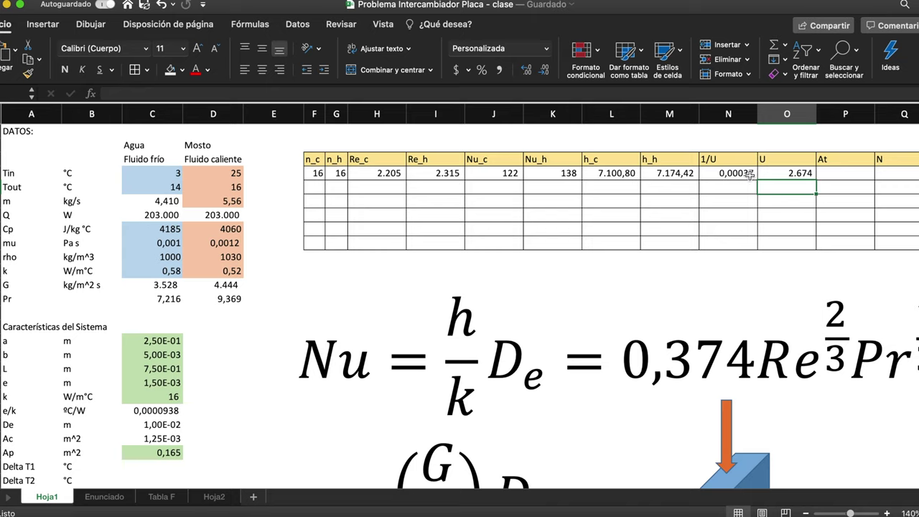
- Rename the 1/U column header in the results table as 1/U=R and select the U result in O4
{"action": "left_click", "coordinate": [740, 166]}
{"action": "left_click", "coordinate": [173, 94]}
{"action": "type", "text": "P"}
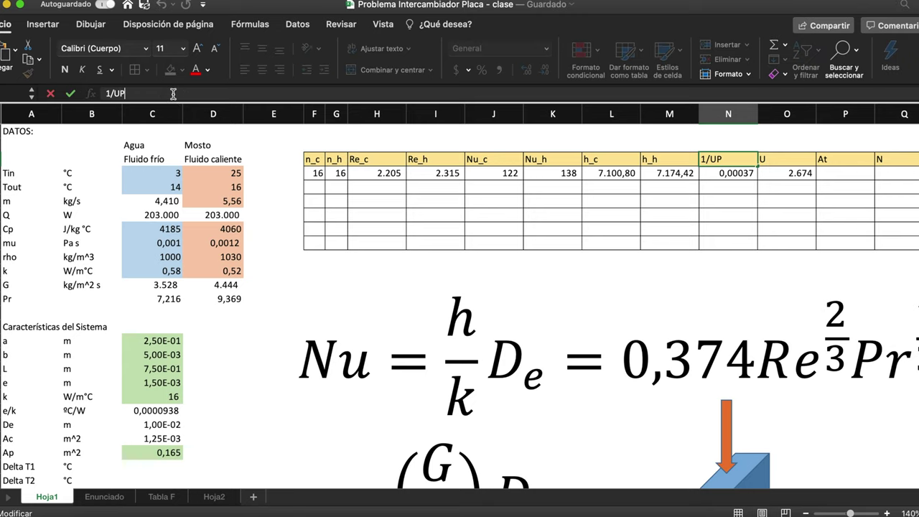
{"action": "key", "text": "Return"}
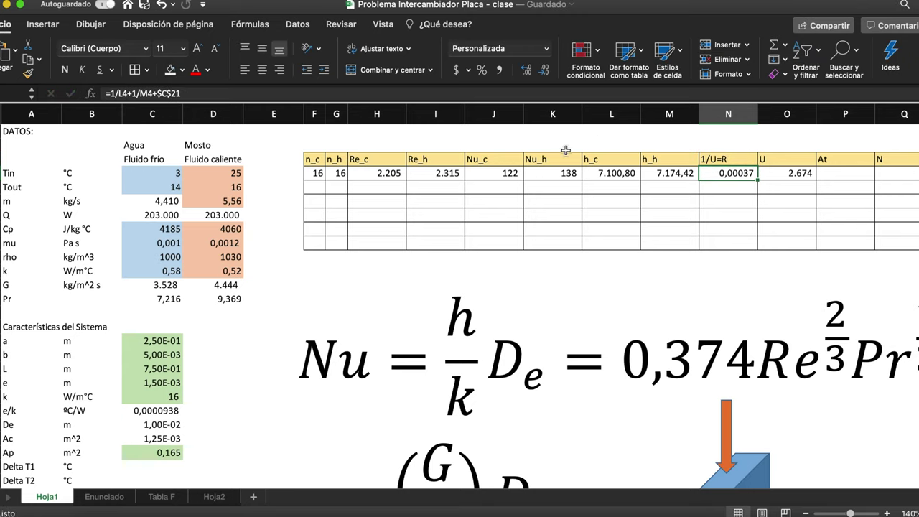
{"action": "left_click", "coordinate": [801, 172]}
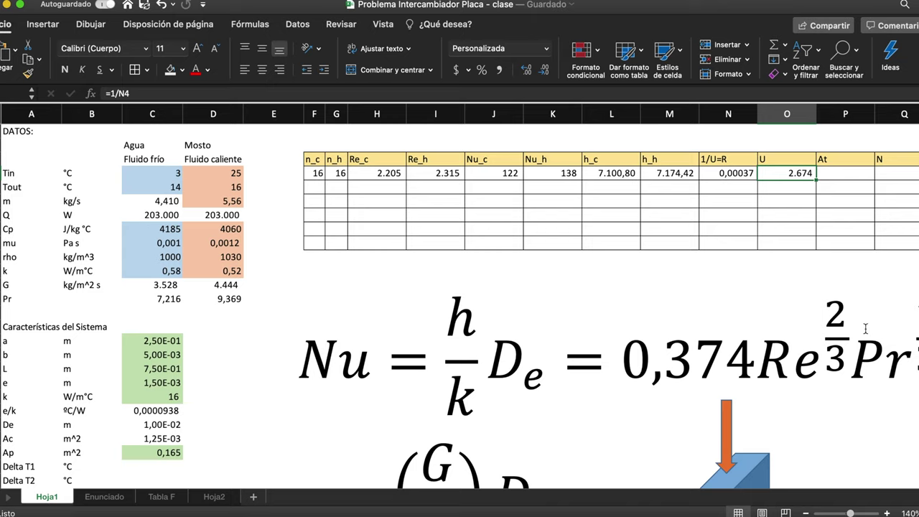
- Move the Reynolds number equation away to the far right of the worksheet, clear of the data area
{"action": "scroll", "coordinate": [865, 329], "scroll_direction": "down", "scroll_amount": 10}
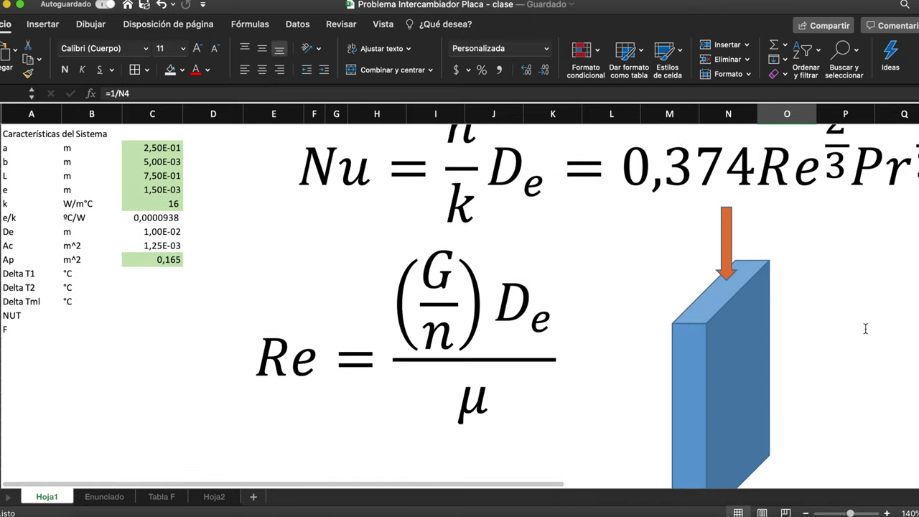
{"action": "scroll", "coordinate": [865, 328], "scroll_direction": "up", "scroll_amount": 2}
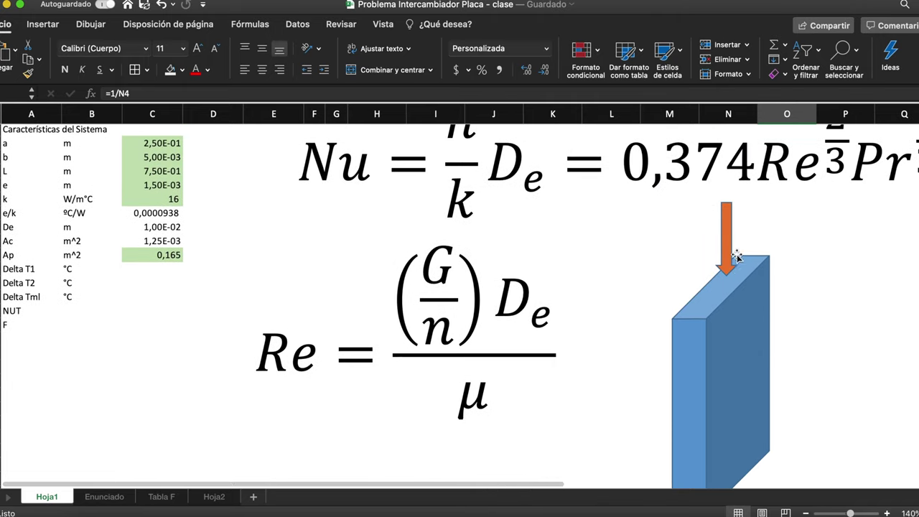
{"action": "double_click", "coordinate": [793, 209]}
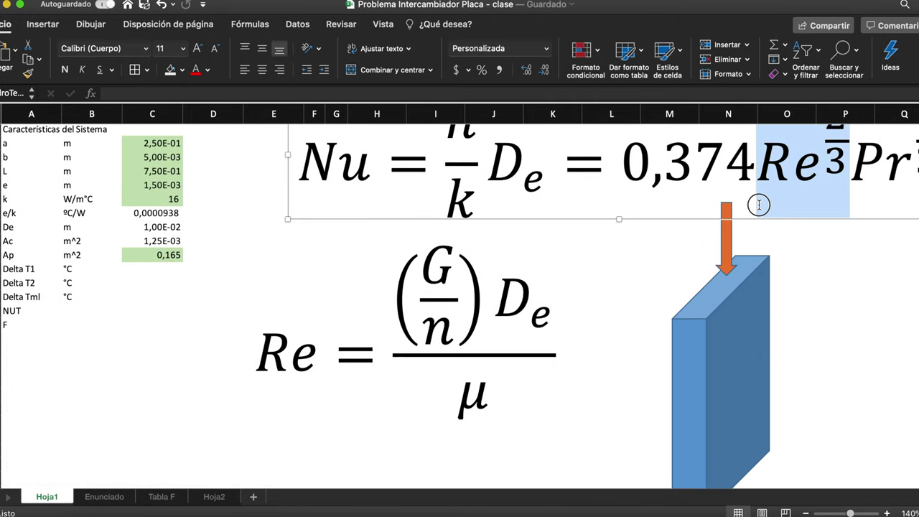
{"action": "left_click", "coordinate": [818, 272]}
{"action": "left_click", "coordinate": [472, 236]}
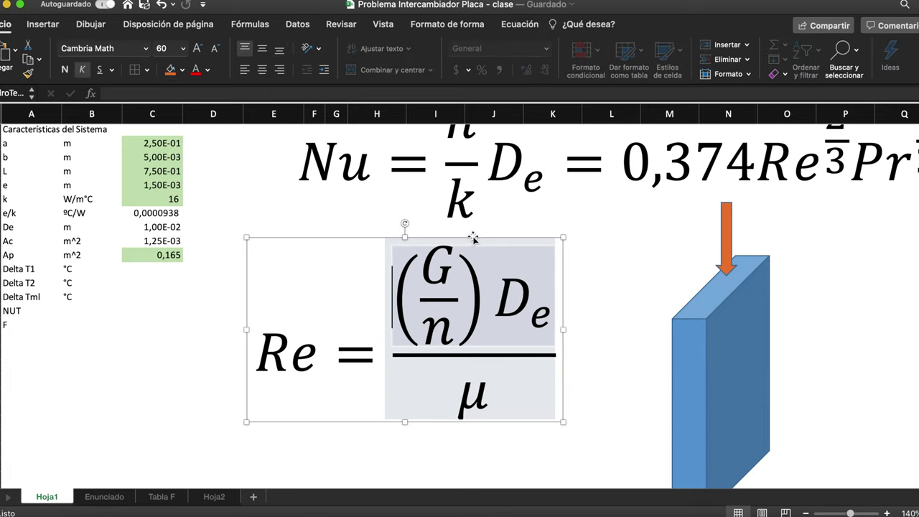
{"action": "mouse_move", "coordinate": [472, 237]}
{"action": "left_mouse_down"}
{"action": "mouse_move", "coordinate": [855, 263]}
{"action": "mouse_move", "coordinate": [870, 224]}
{"action": "mouse_move", "coordinate": [719, 270]}
{"action": "mouse_move", "coordinate": [765, 252]}
{"action": "left_mouse_up"}
{"action": "scroll", "coordinate": [343, 390], "scroll_direction": "left", "scroll_amount": 15}
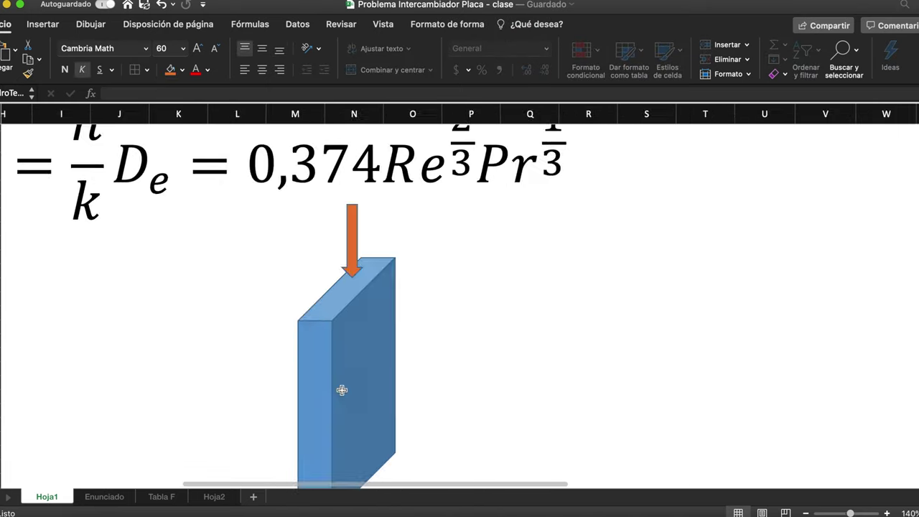
- Move the Nusselt equation and the plate drawing away to the right, clearing the space beside the system characteristics
{"action": "scroll", "coordinate": [342, 390], "scroll_direction": "down", "scroll_amount": 1}
{"action": "scroll", "coordinate": [342, 390], "scroll_direction": "up", "scroll_amount": 4}
{"action": "scroll", "coordinate": [342, 391], "scroll_direction": "right", "scroll_amount": 1}
{"action": "left_click", "coordinate": [394, 199]}
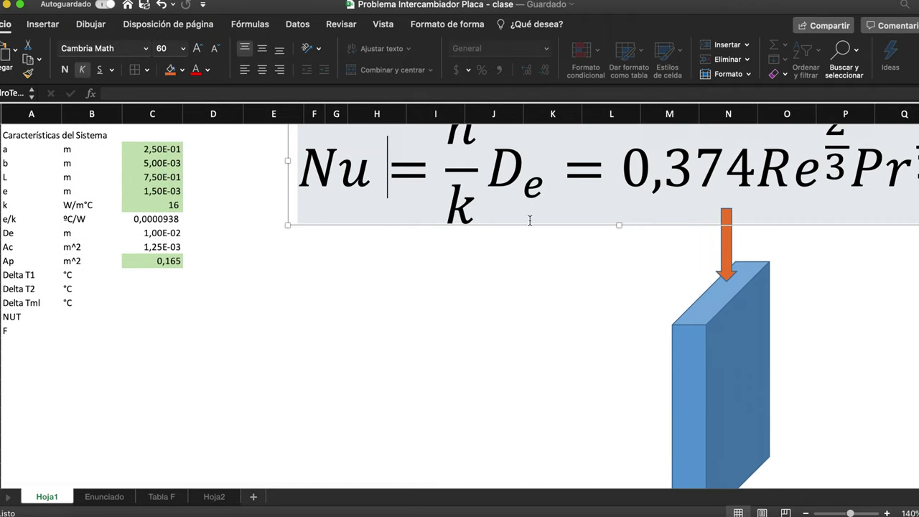
{"action": "left_click_drag", "start_coordinate": [632, 227], "coordinate": [906, 403]}
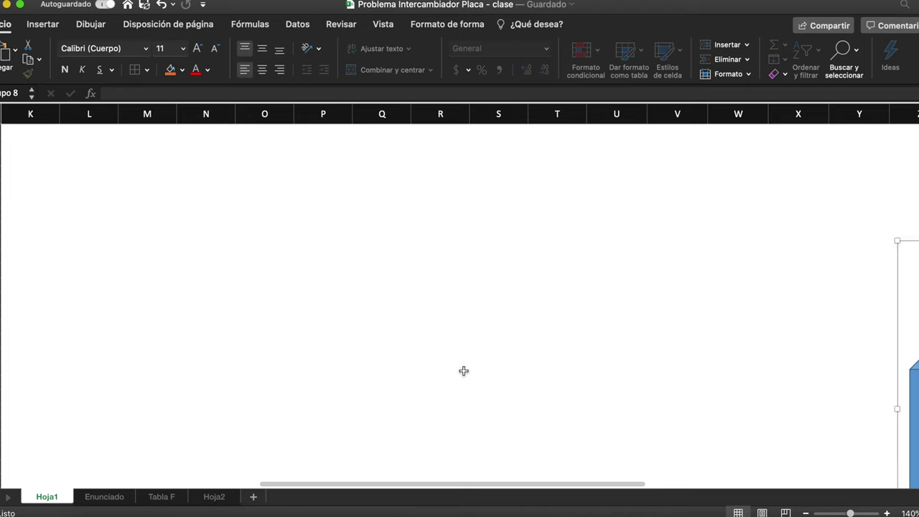
{"action": "scroll", "coordinate": [285, 383], "scroll_direction": "left", "scroll_amount": 10}
{"action": "scroll", "coordinate": [286, 384], "scroll_direction": "up", "scroll_amount": 4}
{"action": "scroll", "coordinate": [390, 304], "scroll_direction": "down", "scroll_amount": 3}
{"action": "scroll", "coordinate": [390, 304], "scroll_direction": "right", "scroll_amount": 1}
- Insert a new equation box and place it in column E beside the system characteristics
{"action": "left_click", "coordinate": [302, 180]}
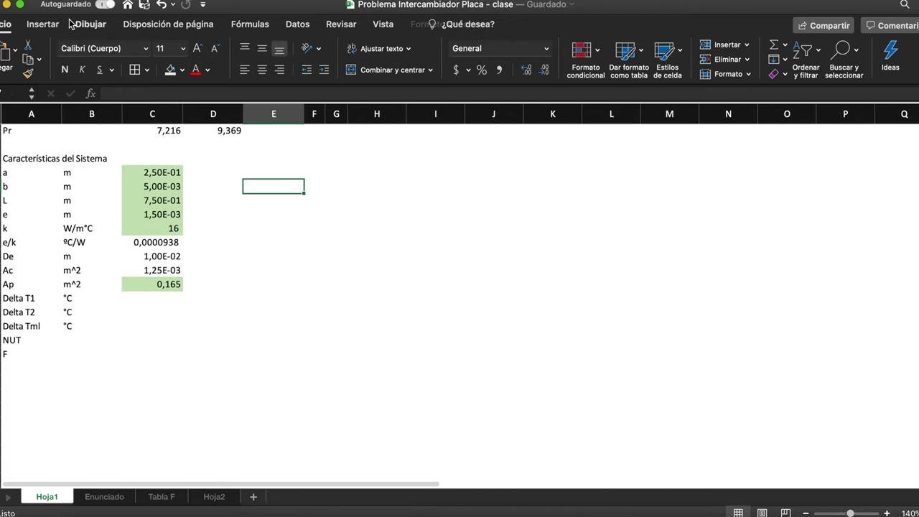
{"action": "left_click", "coordinate": [43, 24]}
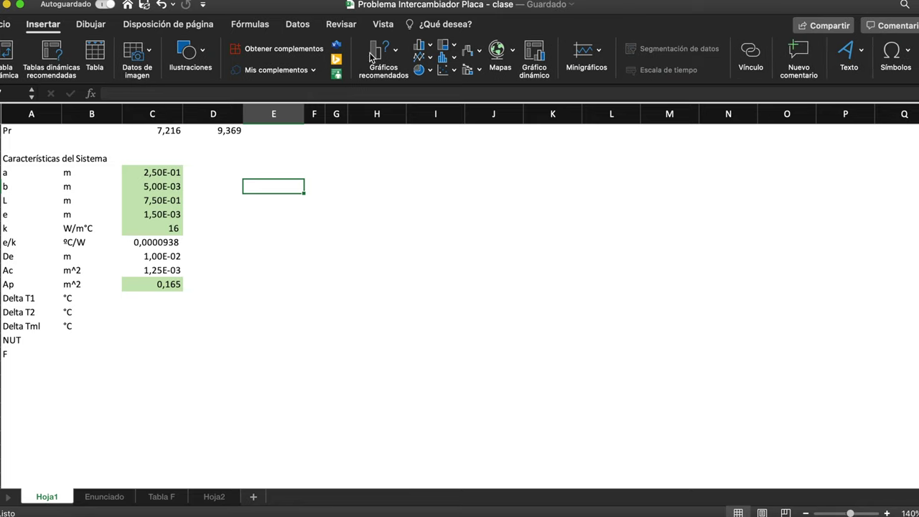
{"action": "left_click", "coordinate": [891, 52]}
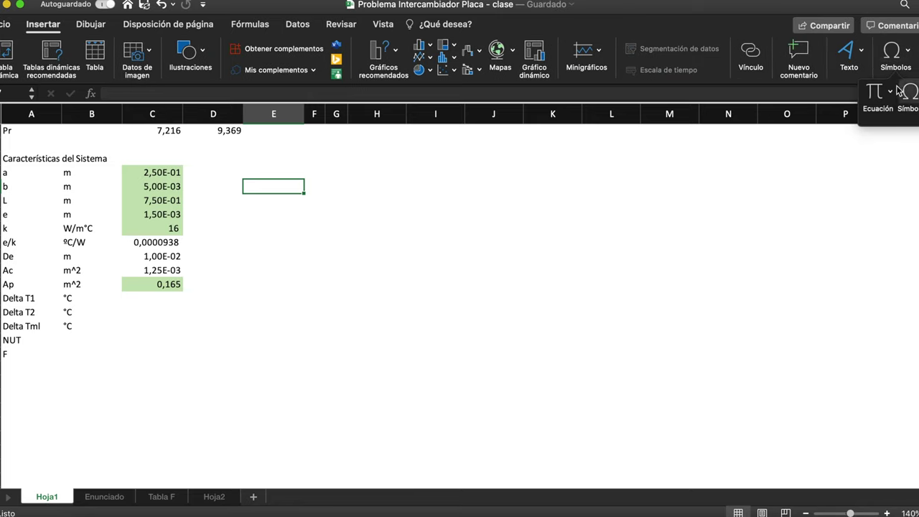
{"action": "left_click", "coordinate": [879, 93]}
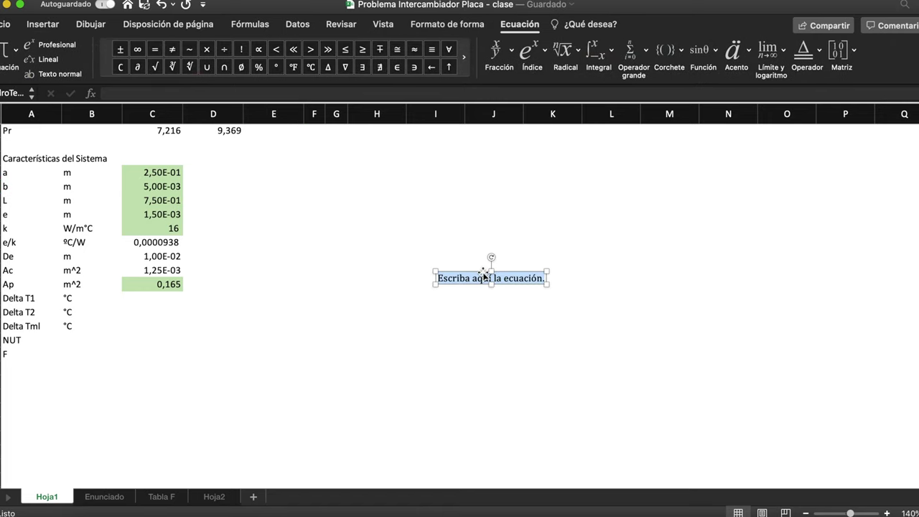
{"action": "left_click", "coordinate": [483, 275]}
{"action": "left_click_drag", "start_coordinate": [482, 276], "coordinate": [295, 172]}
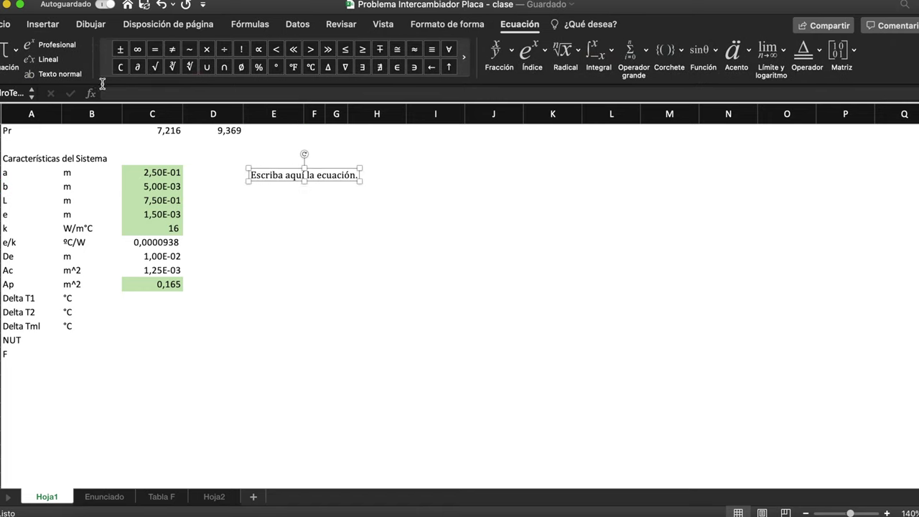
- Set the new equation's font size to 60
{"action": "left_click", "coordinate": [5, 26]}
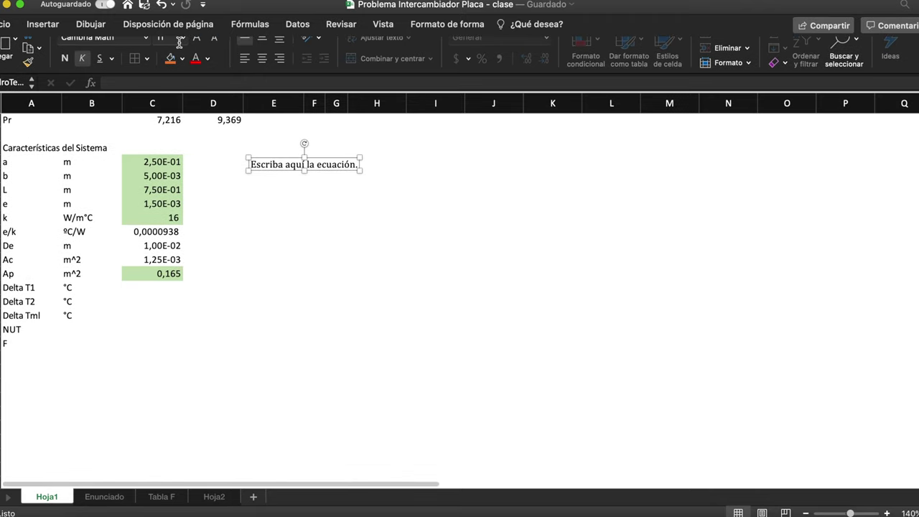
{"action": "left_click", "coordinate": [7, 26]}
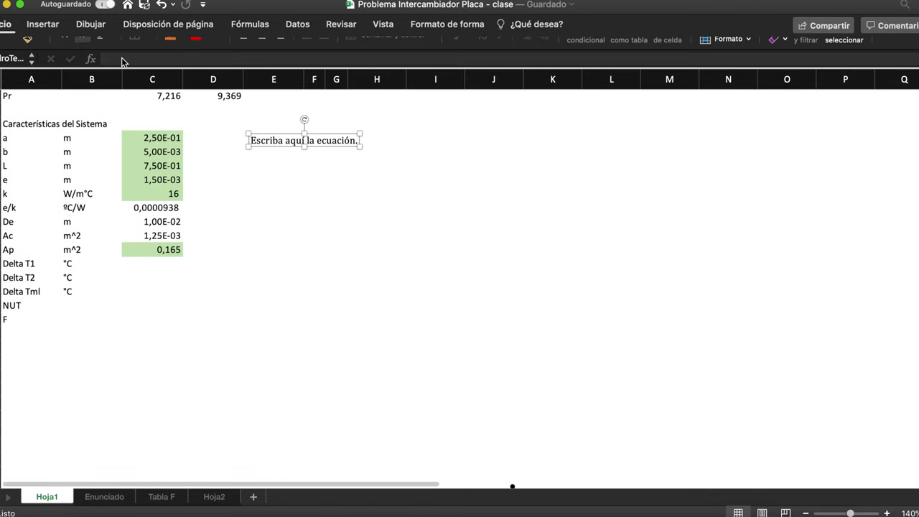
{"action": "left_click", "coordinate": [183, 48]}
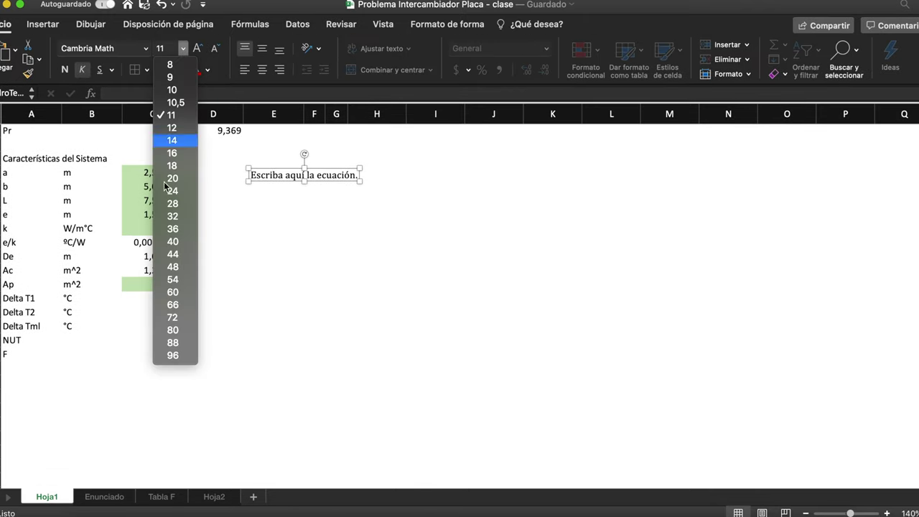
{"action": "left_click", "coordinate": [176, 295]}
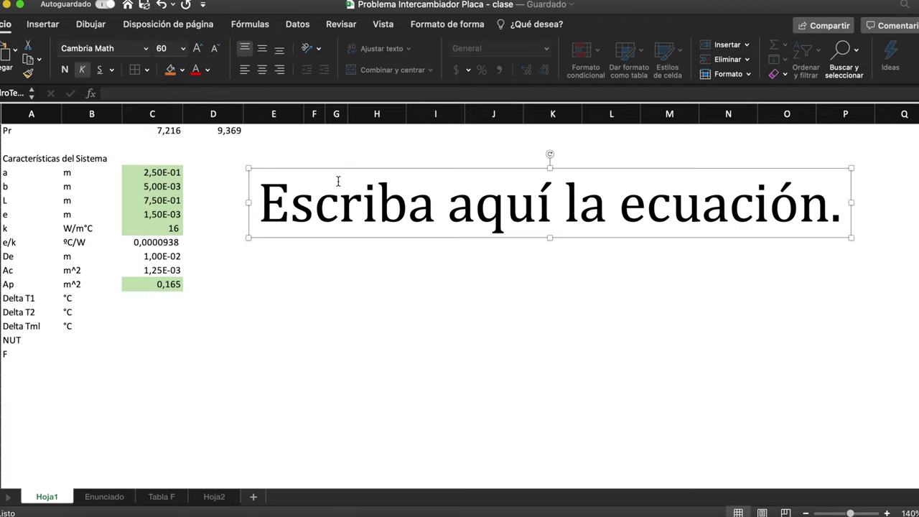
- Replace the equation placeholder with Q under a dot accent, using the \dot code
{"action": "left_click", "coordinate": [358, 219]}
{"action": "key", "text": "BackSpace"}
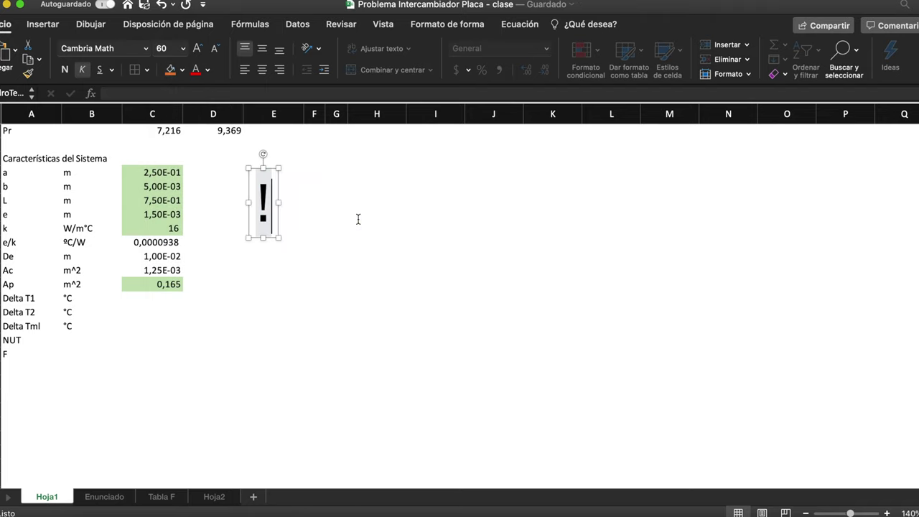
{"action": "type", "text": "\\doc"}
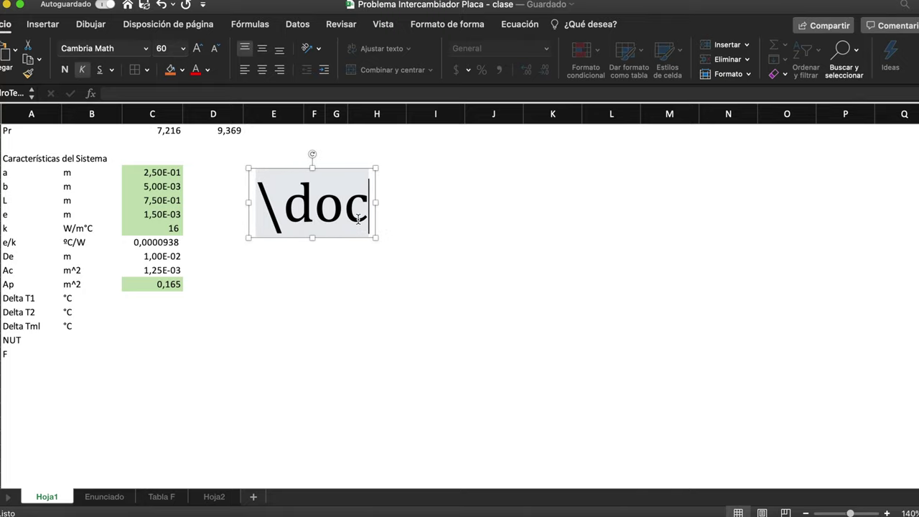
{"action": "key", "text": "BackSpace"}
{"action": "type", "text": "t"}
{"action": "key", "text": "space"}
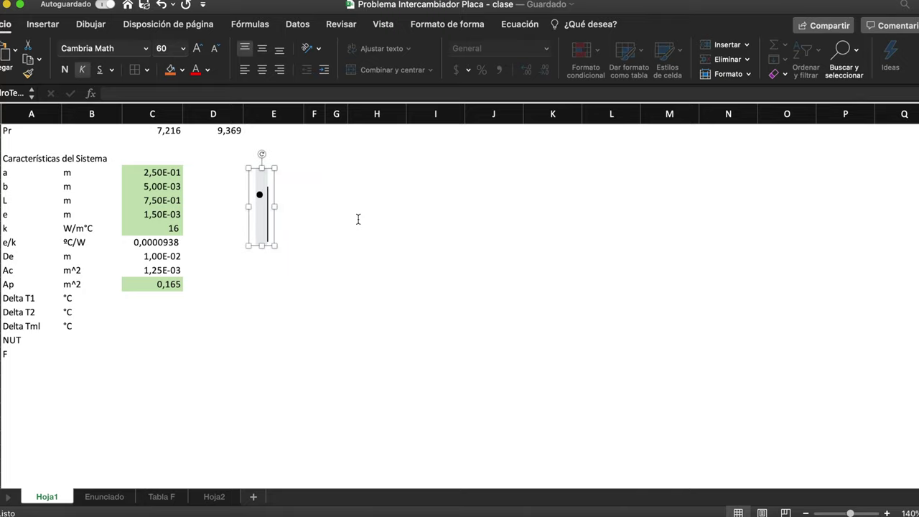
{"action": "key", "text": "BackSpace"}
{"action": "type", "text": "\\"}
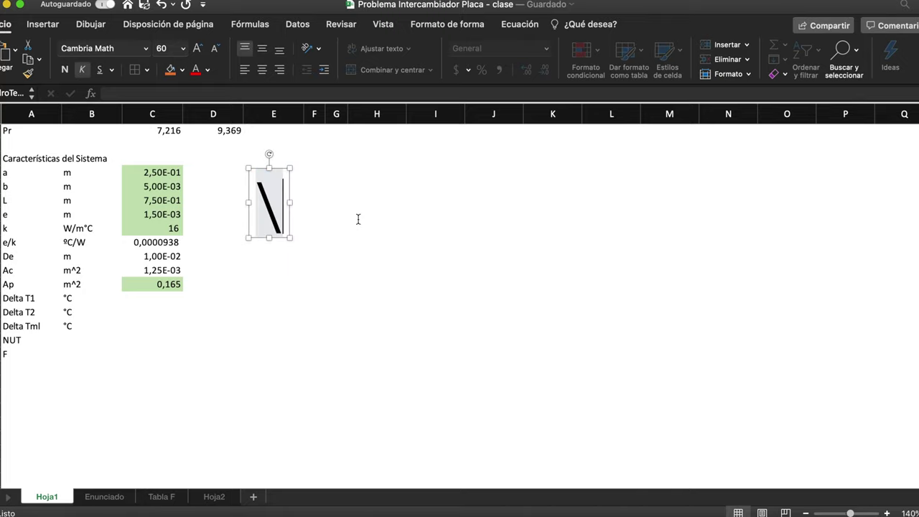
{"action": "type", "text": "dot("}
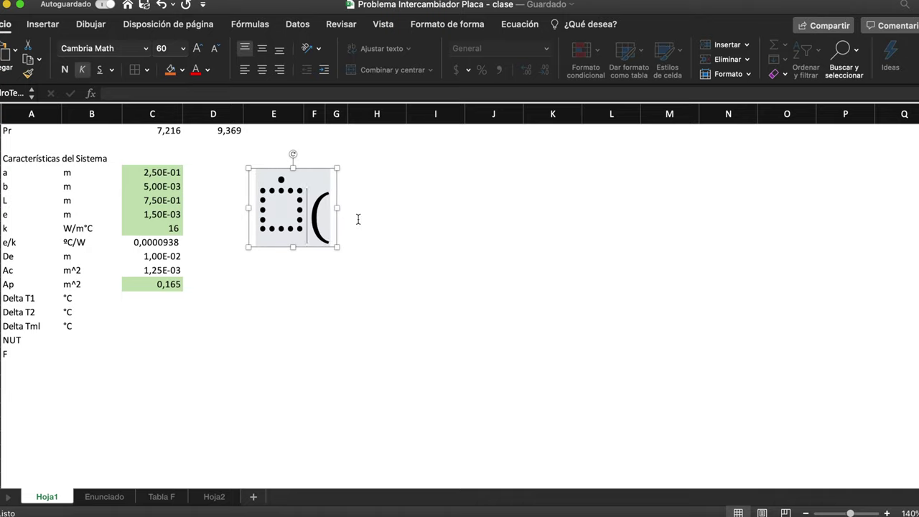
{"action": "key", "text": "BackSpace"}
{"action": "type", "text": "Q̇"}
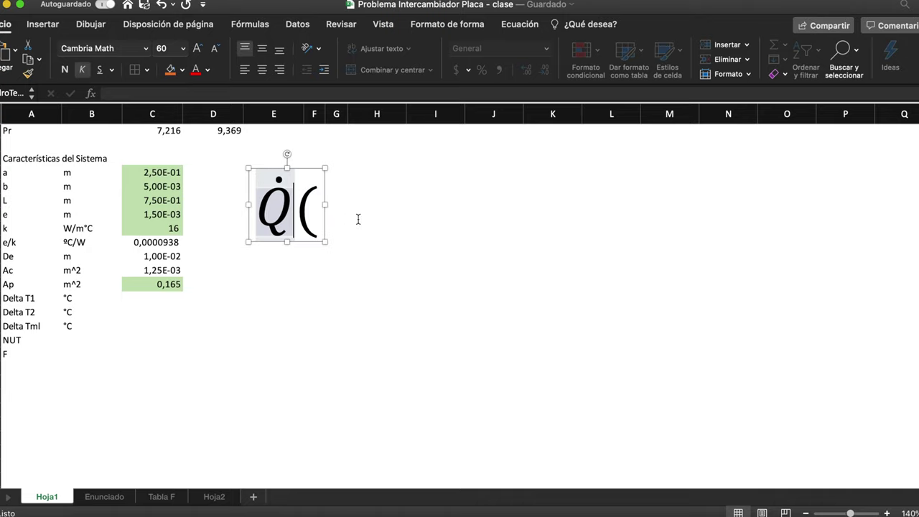
- Complete the heat transfer equation after the dotted Q with = UAFΔT_ml, making ml a subscript
{"action": "key", "text": "shift+Right"}
{"action": "type", "text": "="}
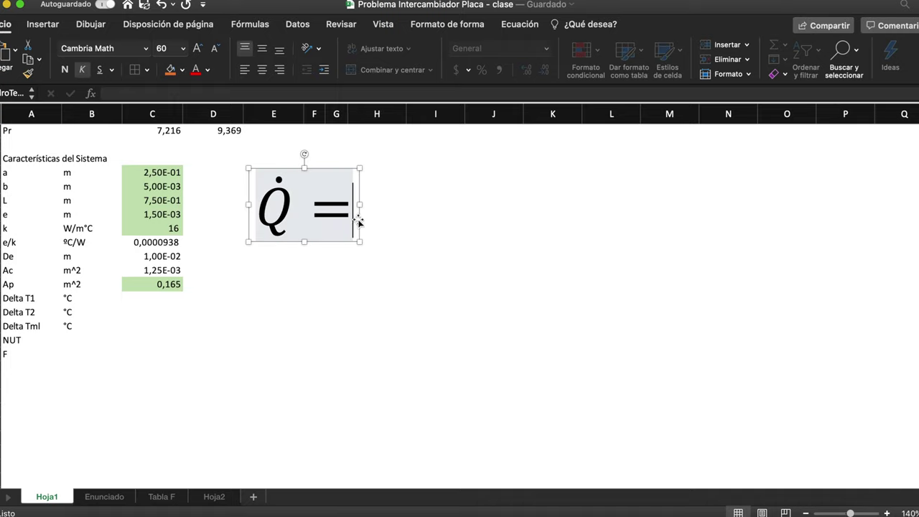
{"action": "type", "text": "\\"}
{"action": "key", "text": "BackSpace"}
{"action": "type", "text": "U"}
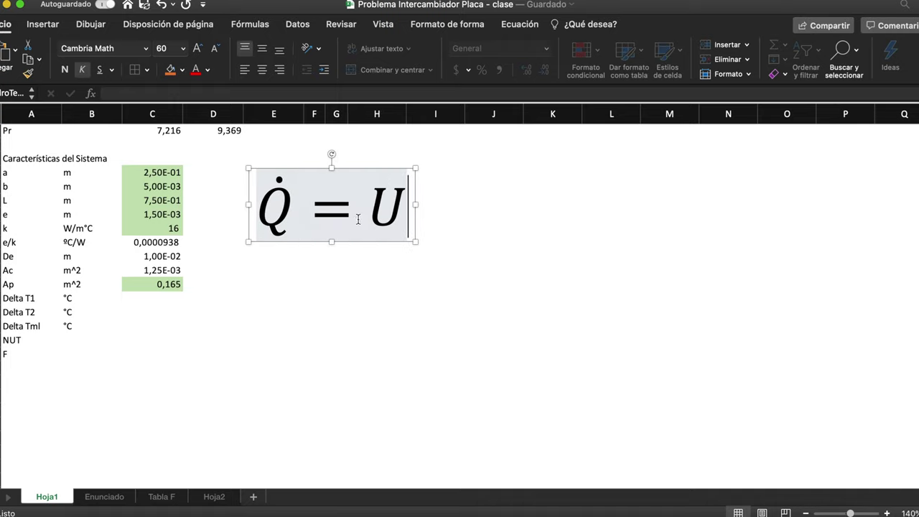
{"action": "type", "text": "A"}
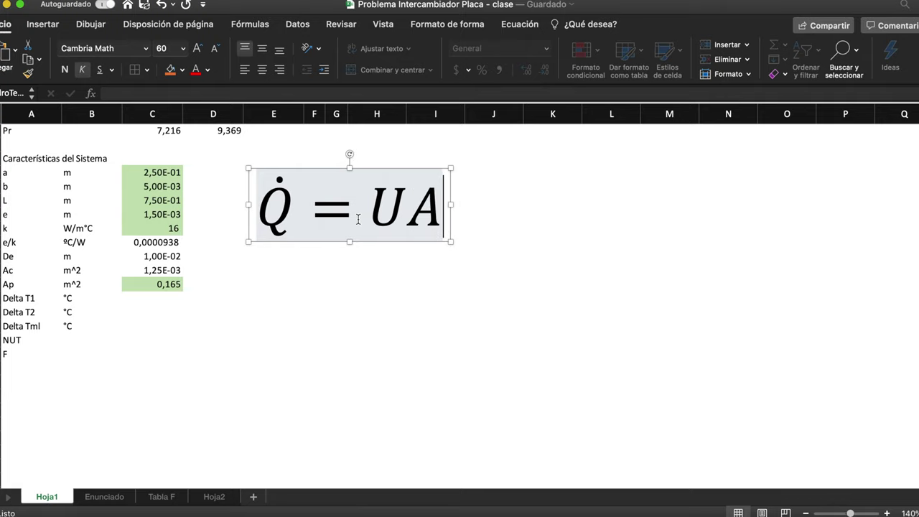
{"action": "type", "text": "F\\De"}
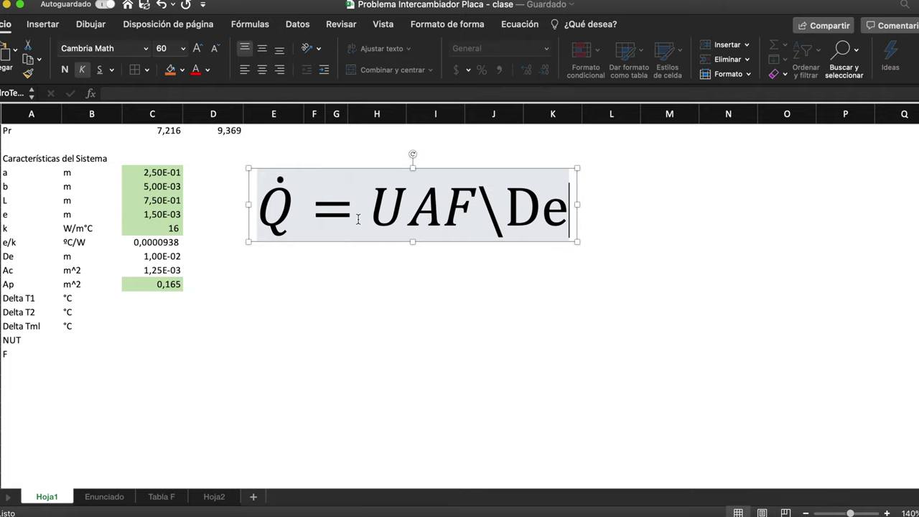
{"action": "type", "text": "lta T_ml"}
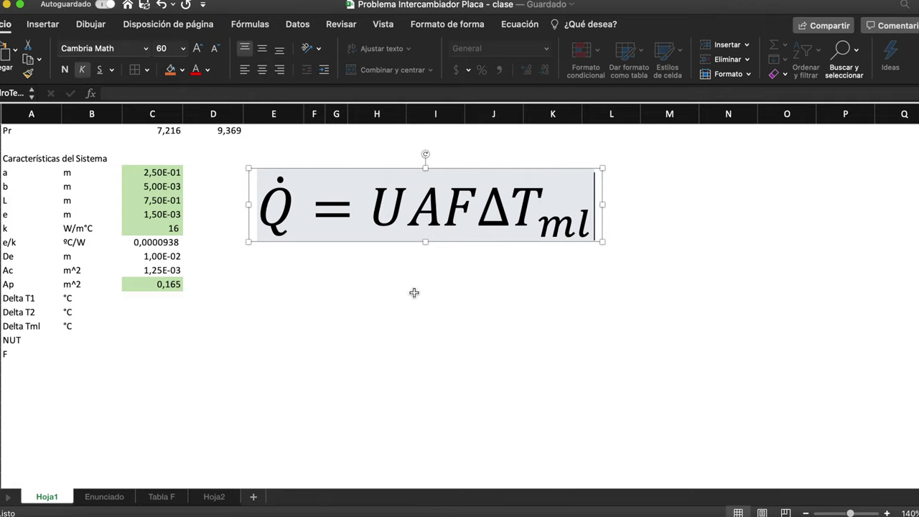
- Shift the heat transfer equation up slightly and place a duplicate of it directly below
{"action": "left_click_drag", "start_coordinate": [470, 171], "coordinate": [472, 154]}
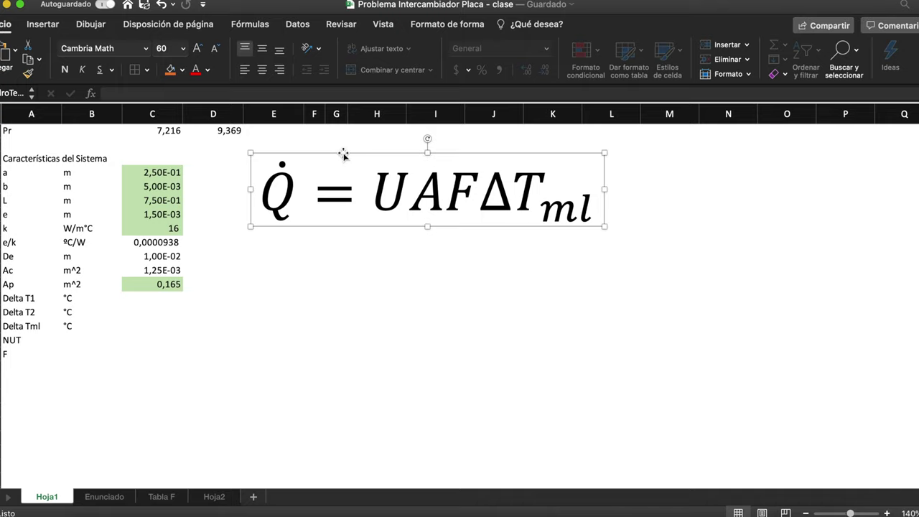
{"action": "key", "text": "super+d"}
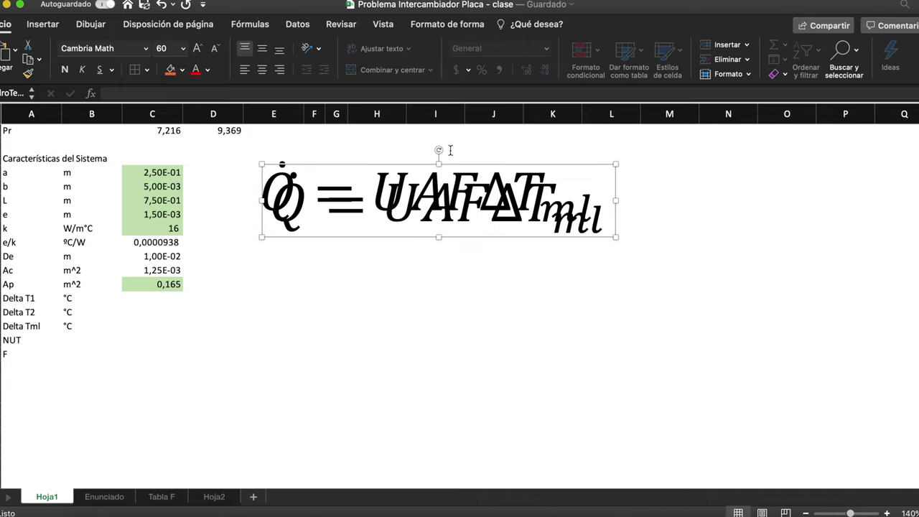
{"action": "left_click_drag", "start_coordinate": [442, 167], "coordinate": [434, 263]}
- Replace the dotted Q on the left-hand side of the duplicated equation with NTU
{"action": "left_click", "coordinate": [356, 270]}
{"action": "double_click", "coordinate": [295, 284]}
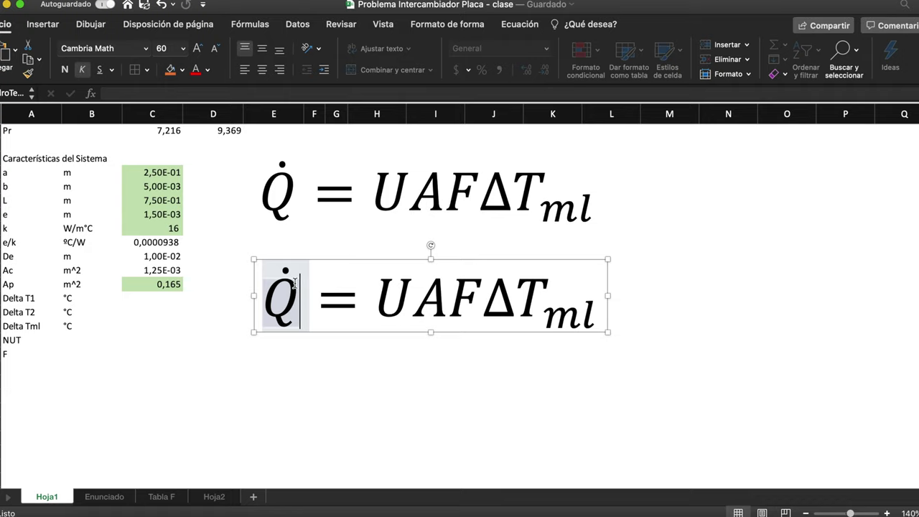
{"action": "type", "text": "N"}
{"action": "key", "text": "Left"}
{"action": "key", "text": "shift+Right"}
{"action": "key", "text": "shift+Right"}
{"action": "key", "text": "shift+Right"}
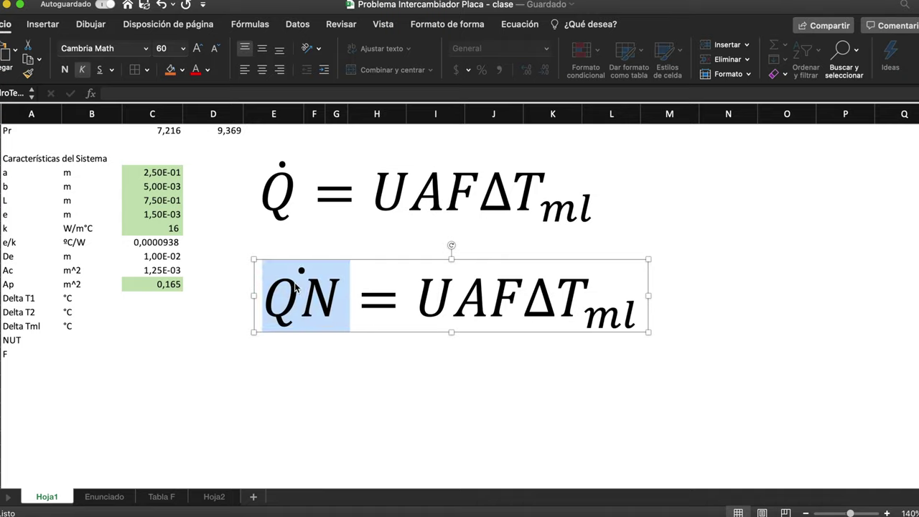
{"action": "type", "text": "NTU"}
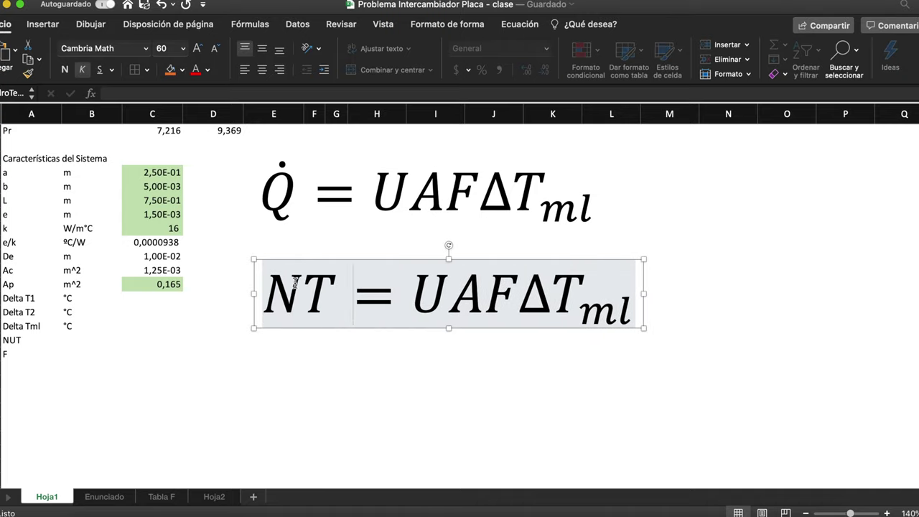
- Replace UAFΔT_ml on the right-hand side of the NTU equation with an empty stacked fraction
{"action": "key", "text": "Right"}
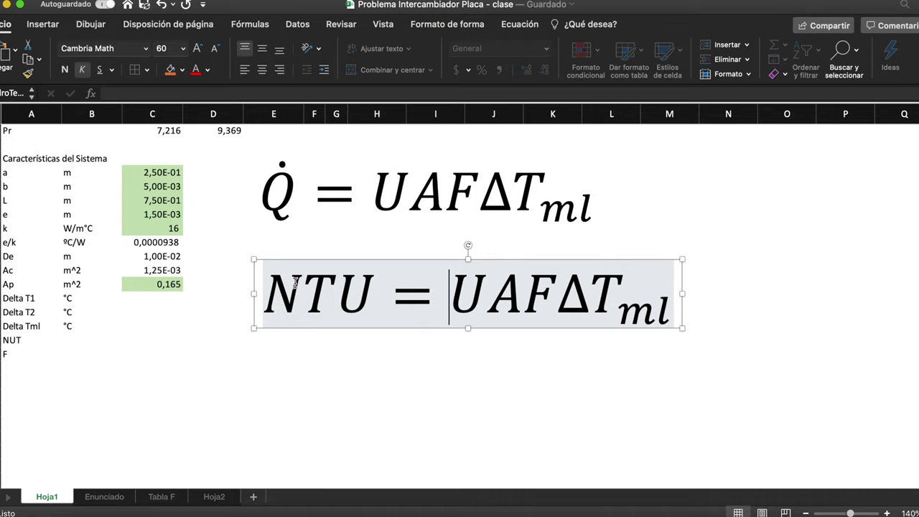
{"action": "key", "text": "shift+Right"}
{"action": "key", "text": "shift+Right"}
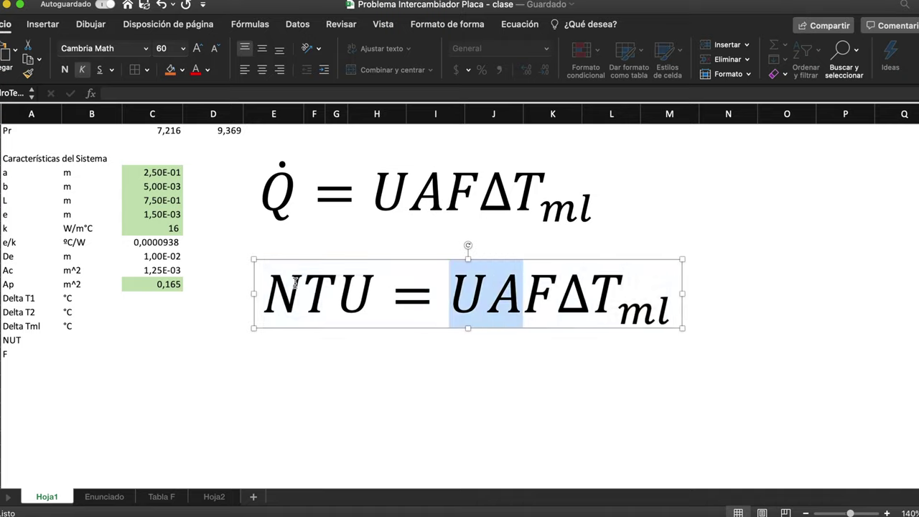
{"action": "key", "text": "shift+Right"}
{"action": "key", "text": "shift+Right"}
{"action": "key", "text": "shift+Right"}
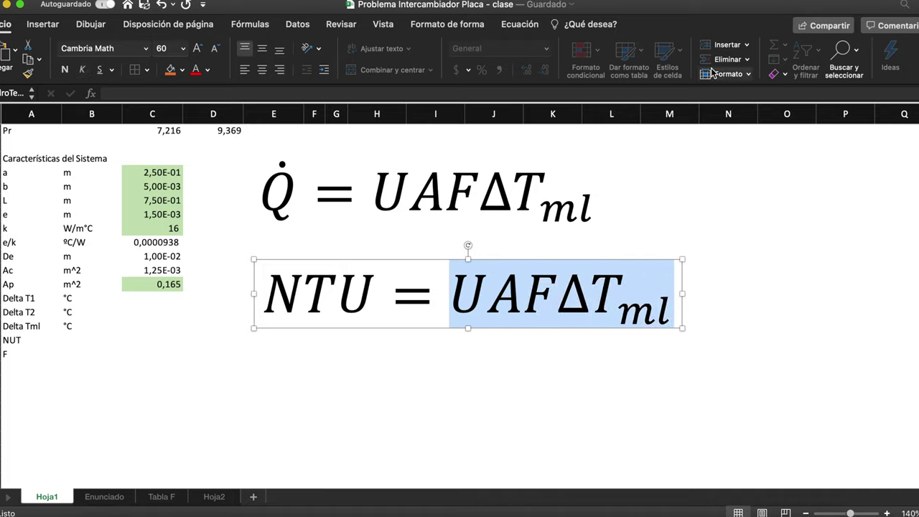
{"action": "type", "text": "/"}
{"action": "key", "text": "Left"}
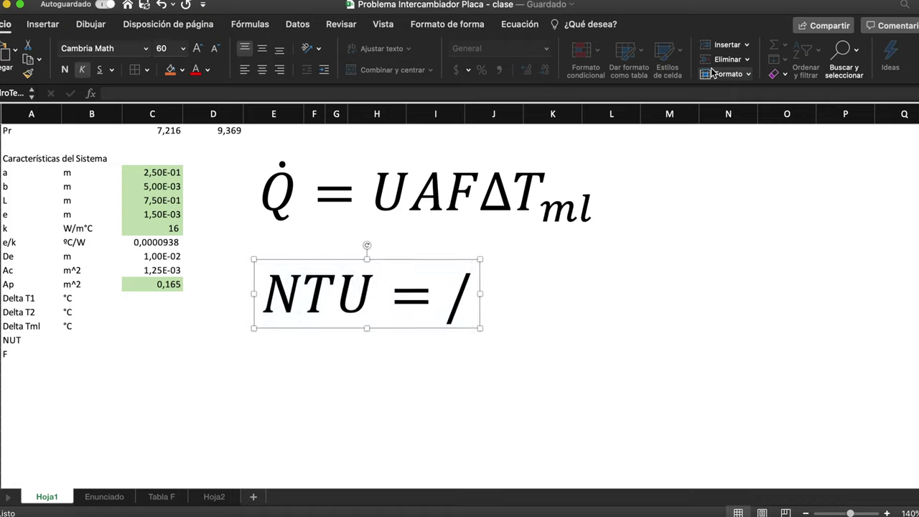
{"action": "key", "text": "space"}
{"action": "key", "text": "Left"}
{"action": "key", "text": "Up"}
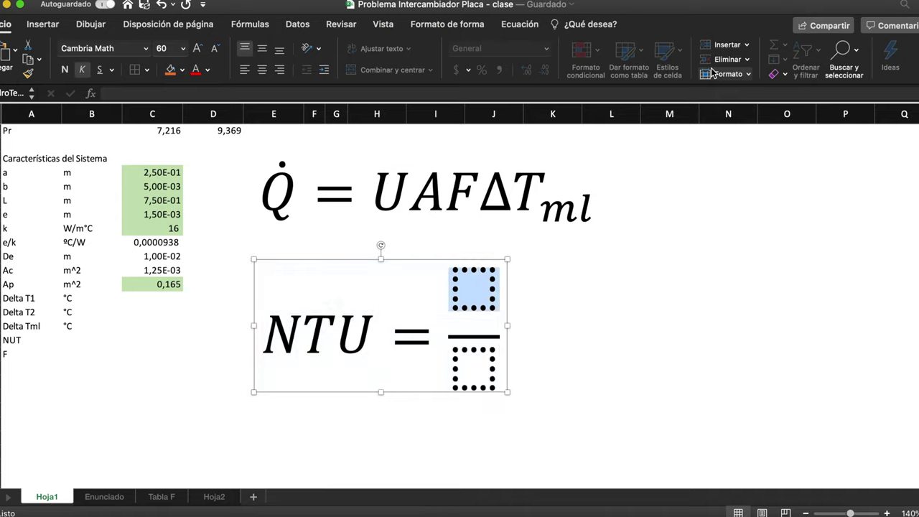
- Fill the numerator of the NTU fraction with T_h,in − T_h,out, making h,in and h,out subscripts
{"action": "type", "text": "T_"}
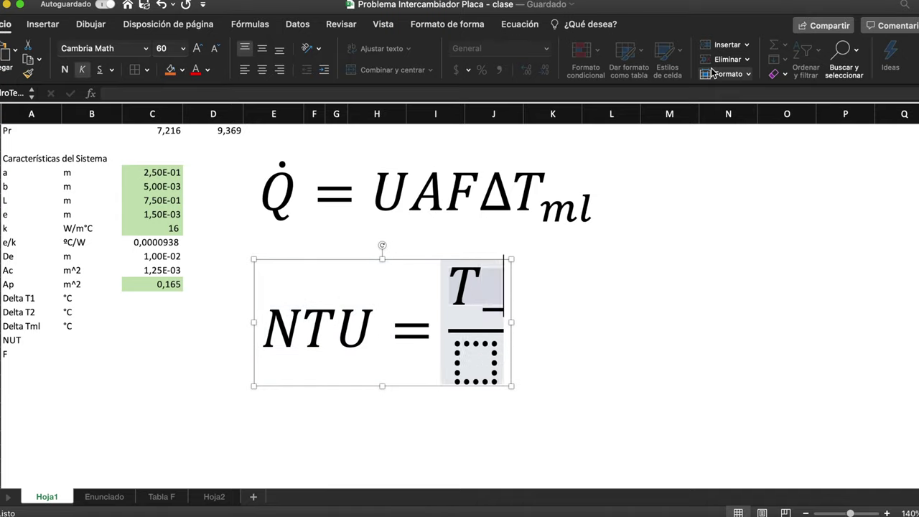
{"action": "type", "text": "h,"}
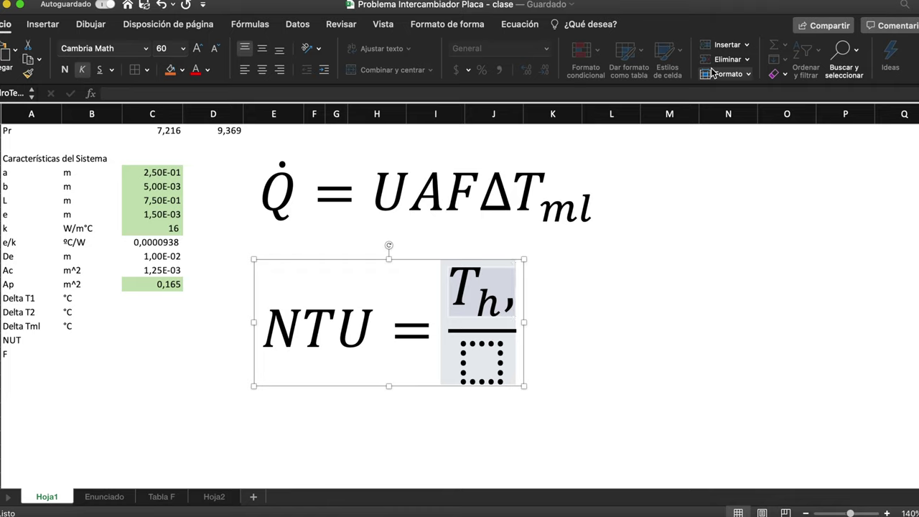
{"action": "key", "text": "BackSpace"}
{"action": "type", "text": ",in"}
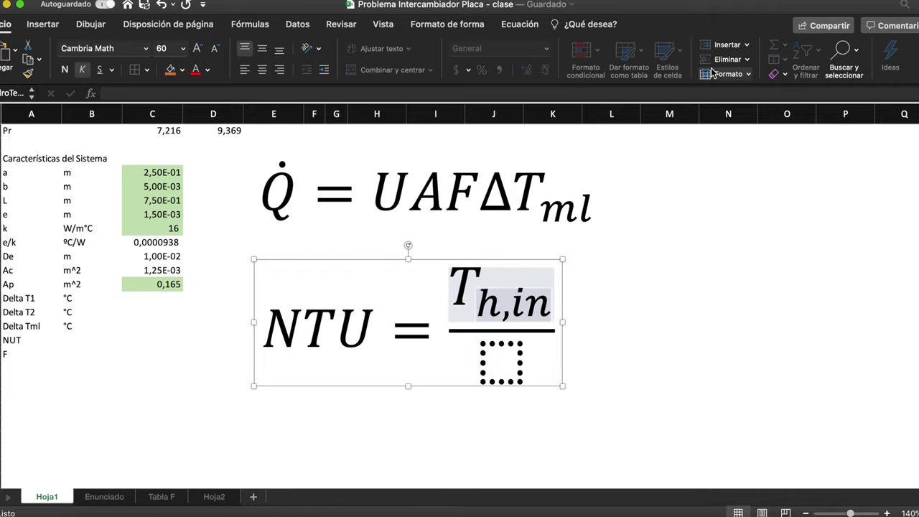
{"action": "type", "text": "-"}
{"action": "key", "text": "BackSpace"}
{"action": "key", "text": "Right"}
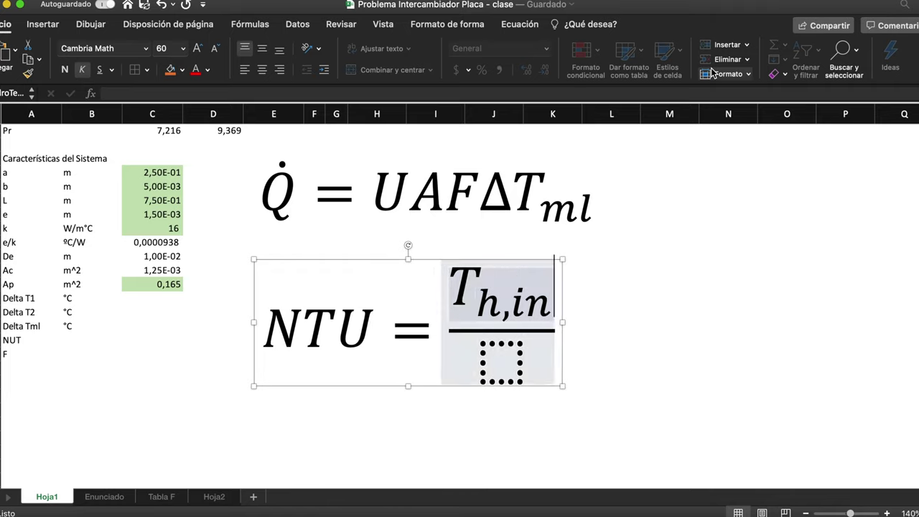
{"action": "type", "text": "-T"}
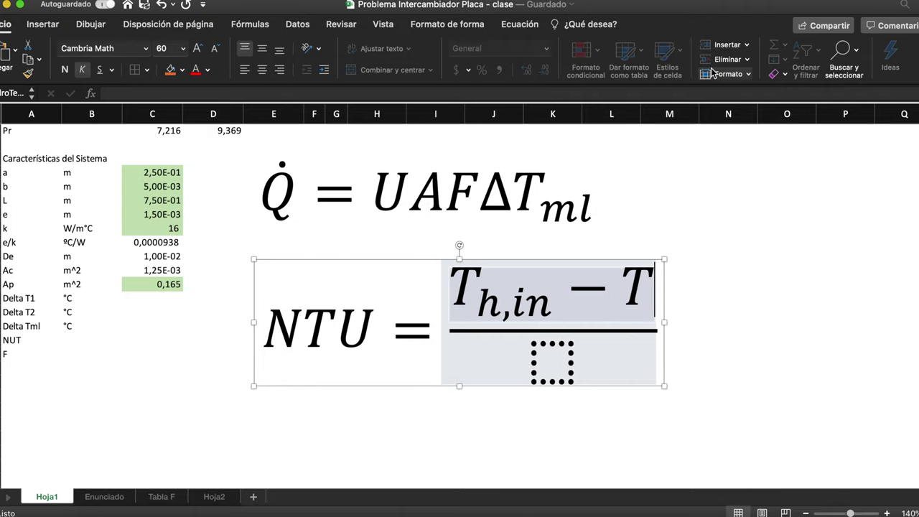
{"action": "type", "text": "_h,"}
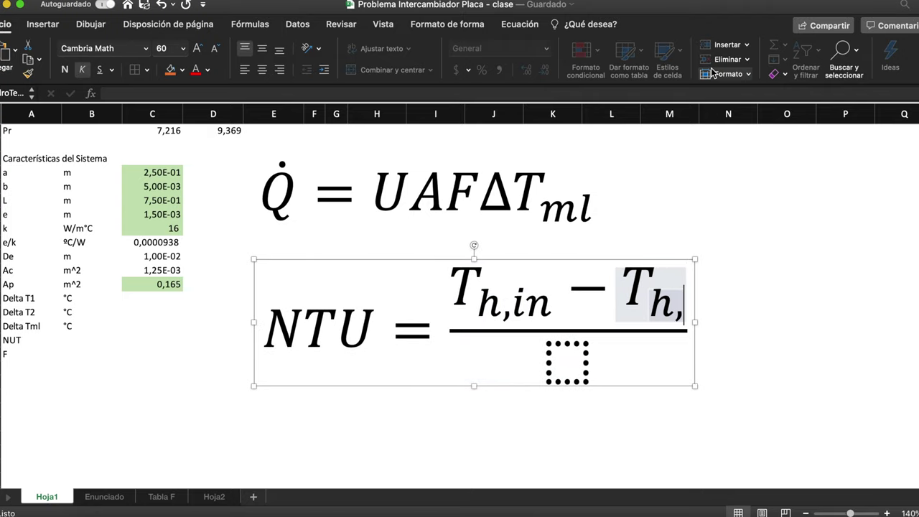
{"action": "type", "text": "out"}
- Fill the denominator of the NTU fraction with ΔT_ml, using the \Delta code, and finish editing the equation
{"action": "key", "text": "Down"}
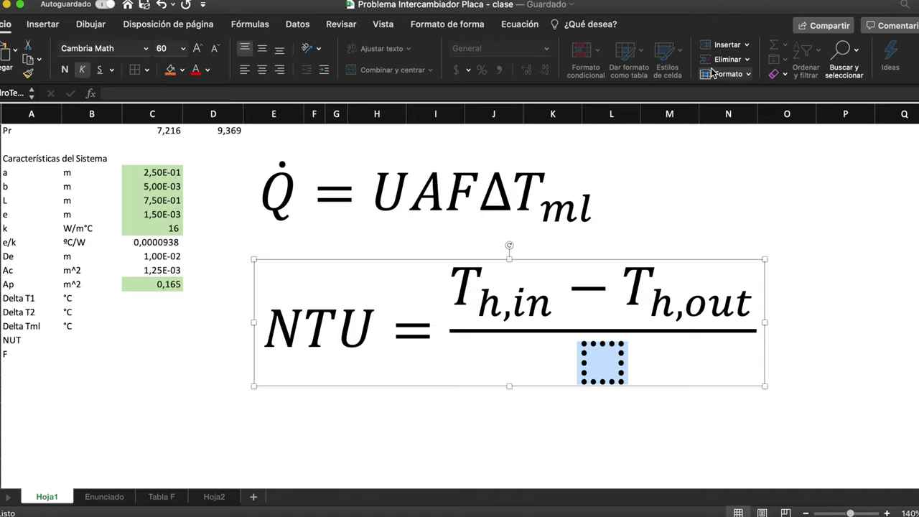
{"action": "type", "text": "\\Detl"}
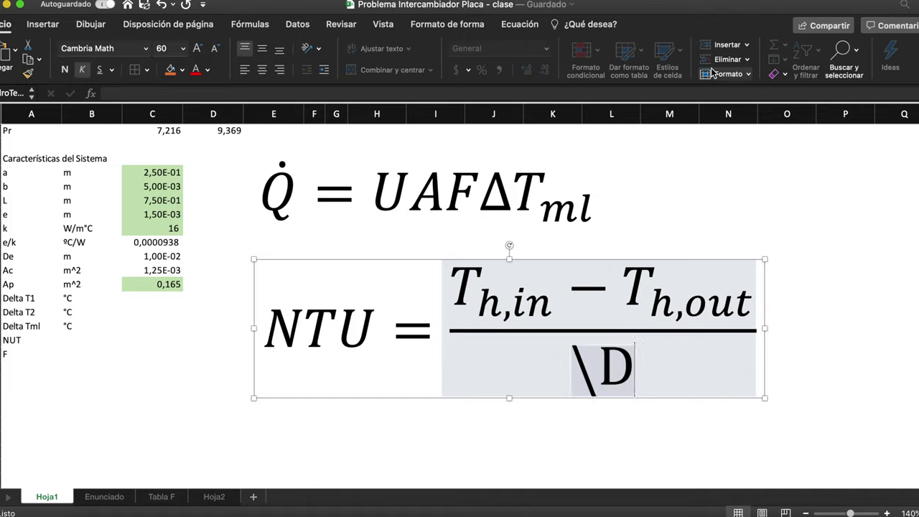
{"action": "key", "text": "BackSpace"}
{"action": "key", "text": "BackSpace"}
{"action": "type", "text": "lta T_m"}
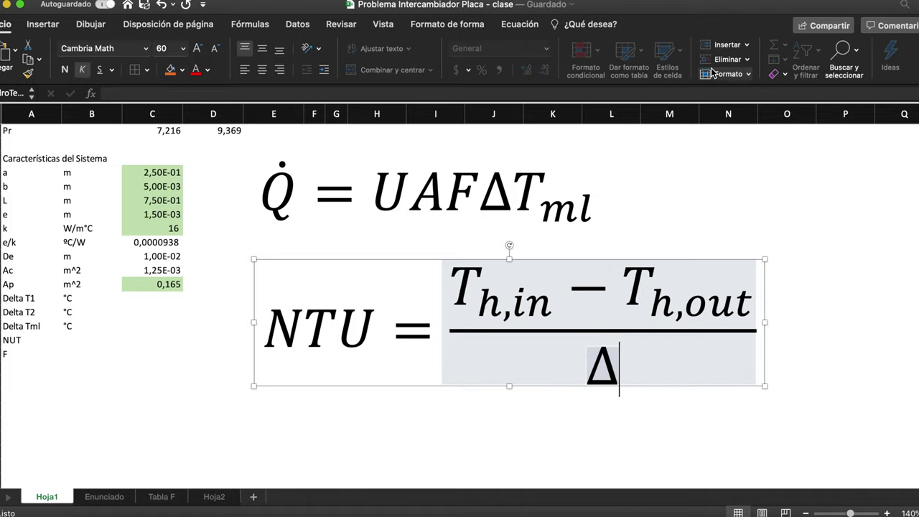
{"action": "type", "text": "l"}
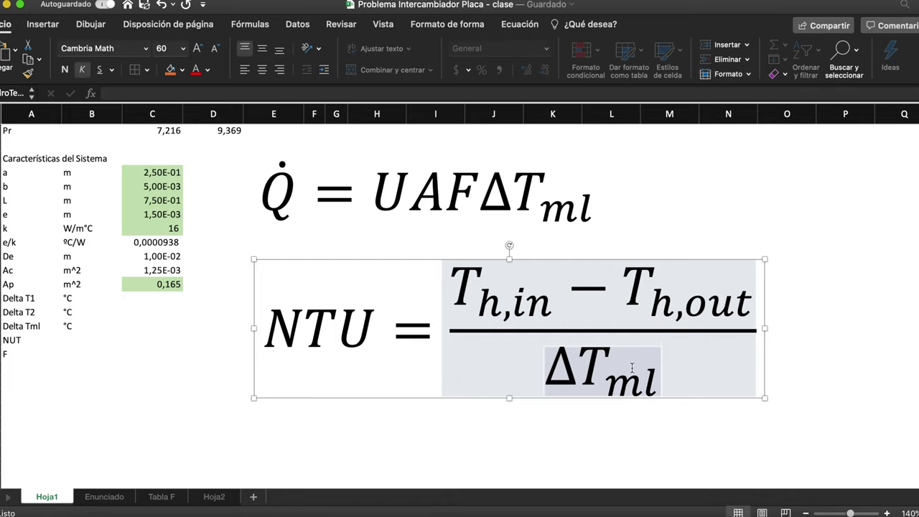
{"action": "left_click", "coordinate": [726, 425]}
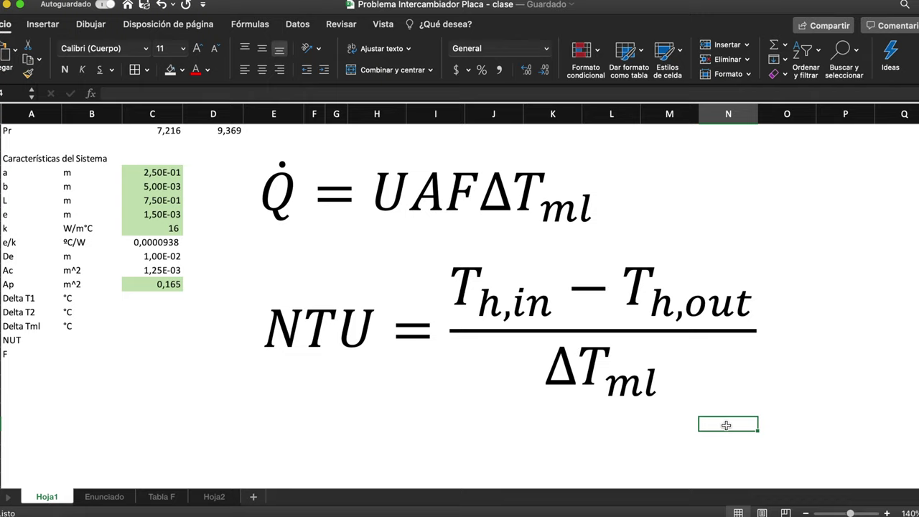
- Enter the headings in and out in cells G33 and H33 below the NTU equation
{"action": "left_click", "coordinate": [343, 426]}
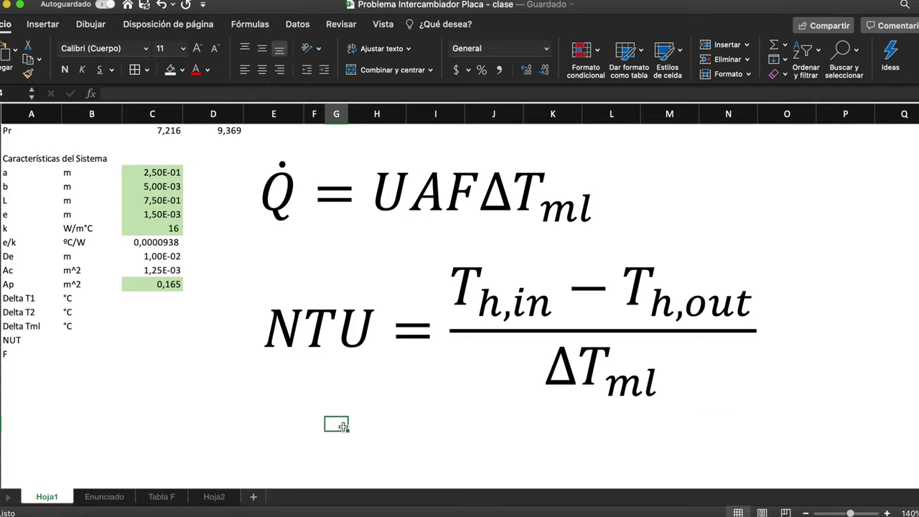
{"action": "left_click", "coordinate": [345, 409]}
{"action": "type", "text": "in"}
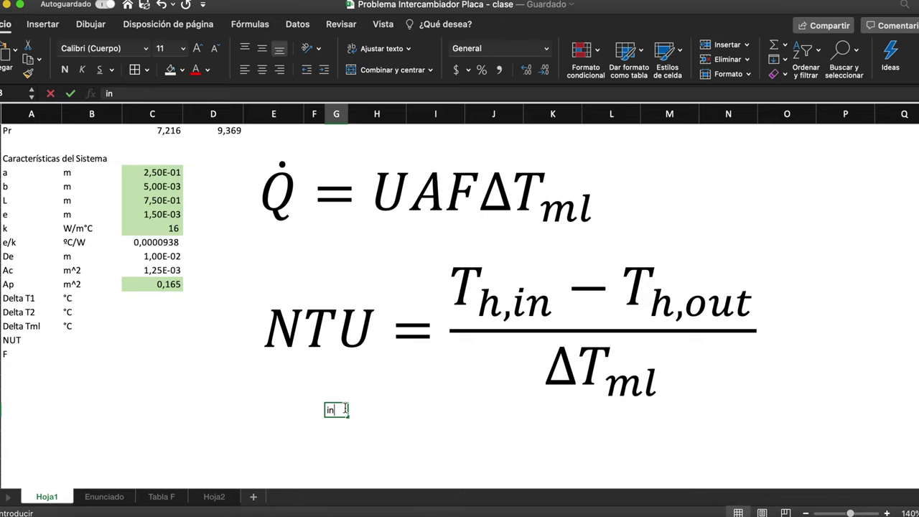
{"action": "key", "text": "Tab"}
{"action": "type", "text": "out"}
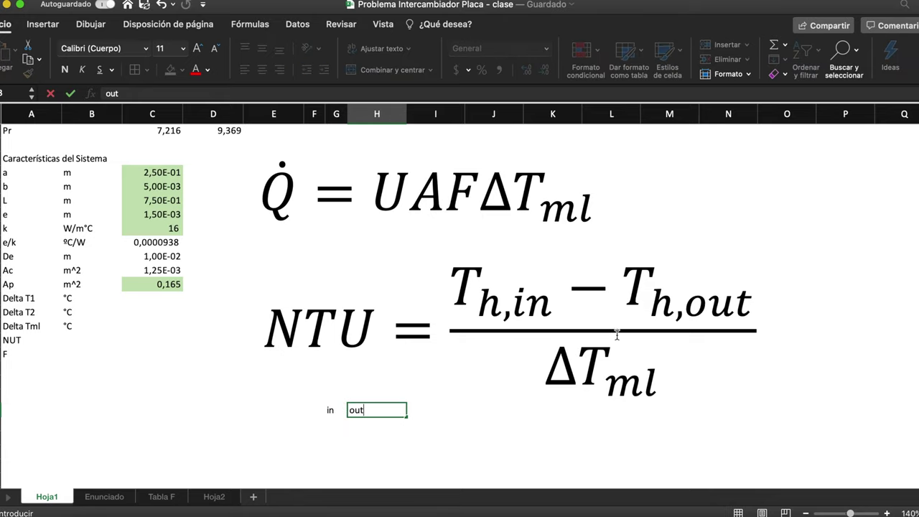
{"action": "scroll", "coordinate": [633, 335], "scroll_direction": "up", "scroll_amount": 5}
{"action": "scroll", "coordinate": [634, 336], "scroll_direction": "down", "scroll_amount": 5}
{"action": "scroll", "coordinate": [634, 336], "scroll_direction": "left", "scroll_amount": 3}
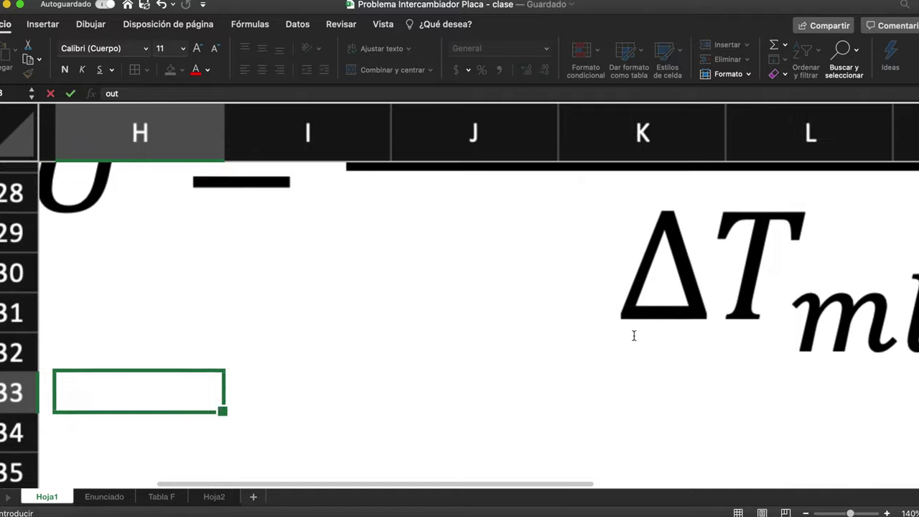
{"action": "type", "text": "o"}
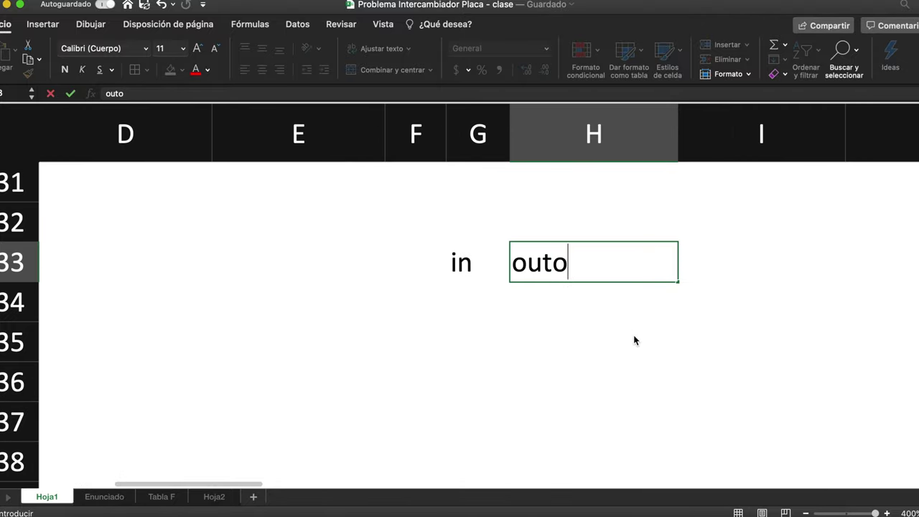
{"action": "key", "text": "Return"}
{"action": "key", "text": "Up"}
{"action": "type", "text": "out"}
{"action": "key", "text": "Return"}
{"action": "key", "text": "Left"}
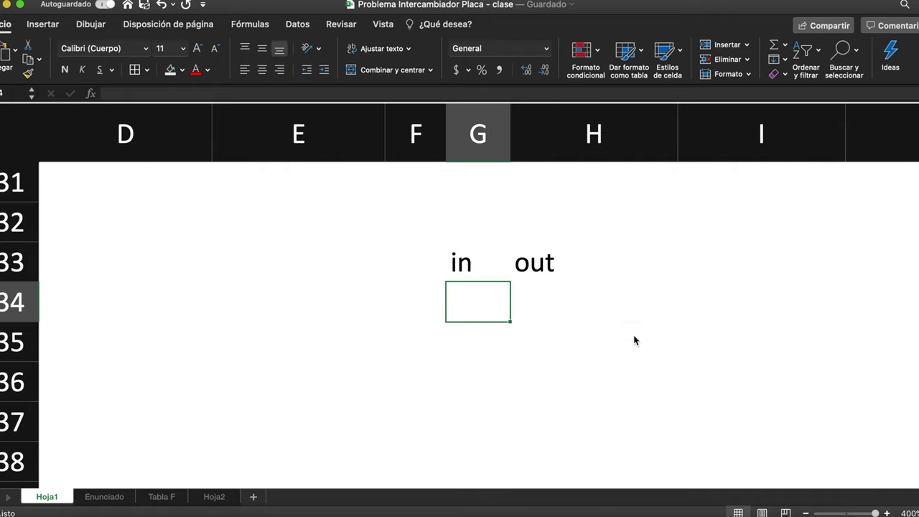
- Enter the cold-side labels Tin,c in G34 and Tout,c in H34, under the in and out headings
{"action": "key", "text": "Up"}
{"action": "key", "text": "Down"}
{"action": "type", "text": "T"}
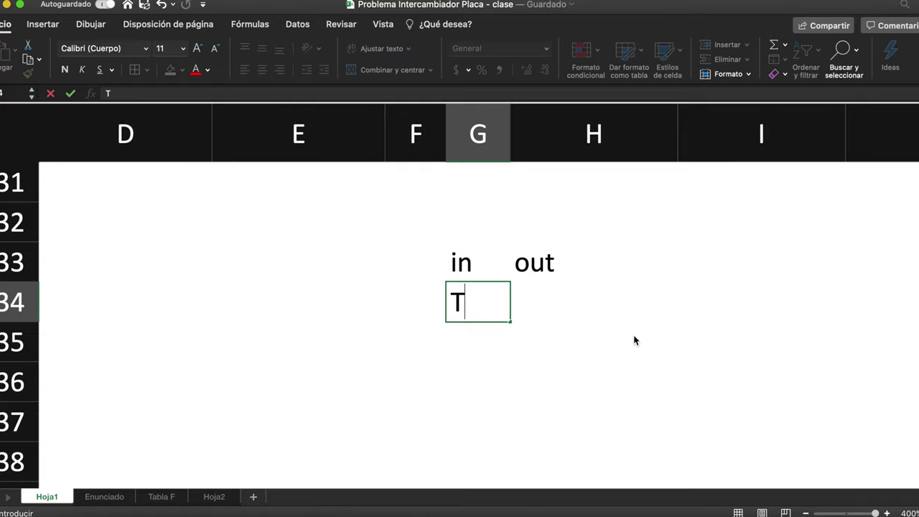
{"action": "type", "text": "in,c"}
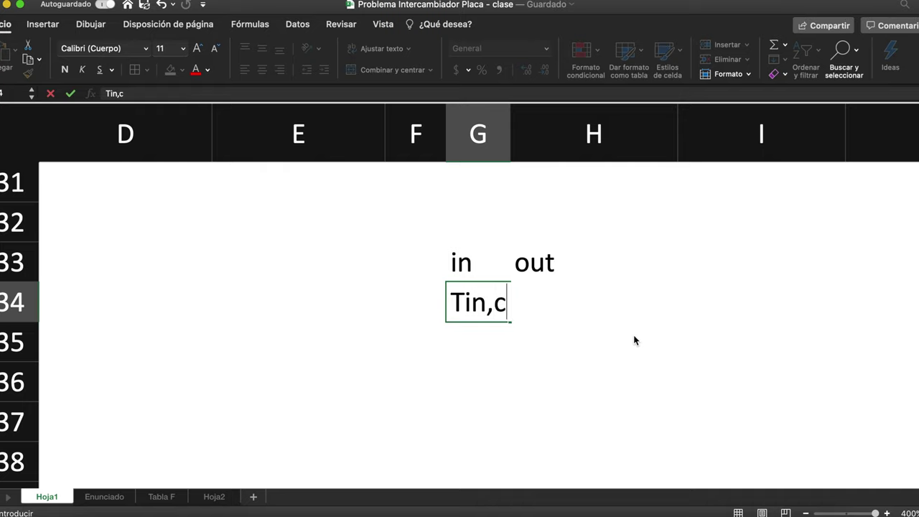
{"action": "key", "text": "Tab"}
{"action": "type", "text": "T"}
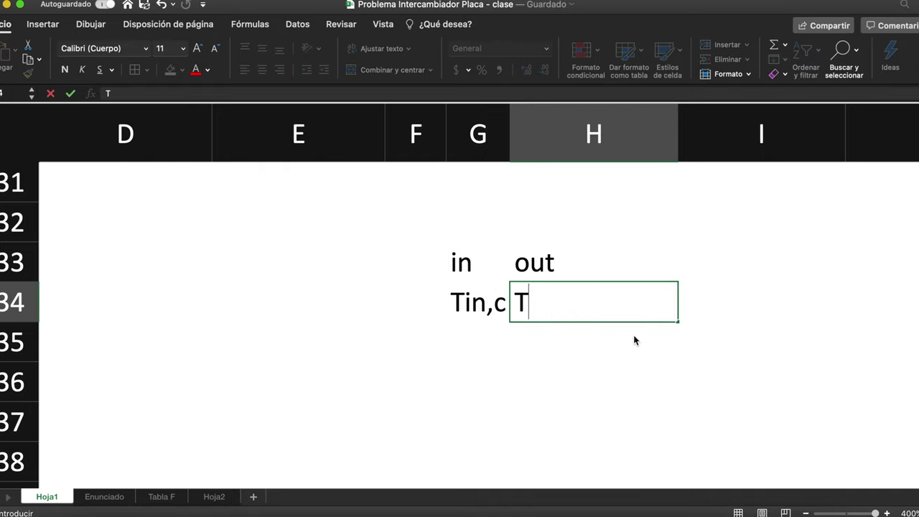
{"action": "type", "text": "out,"}
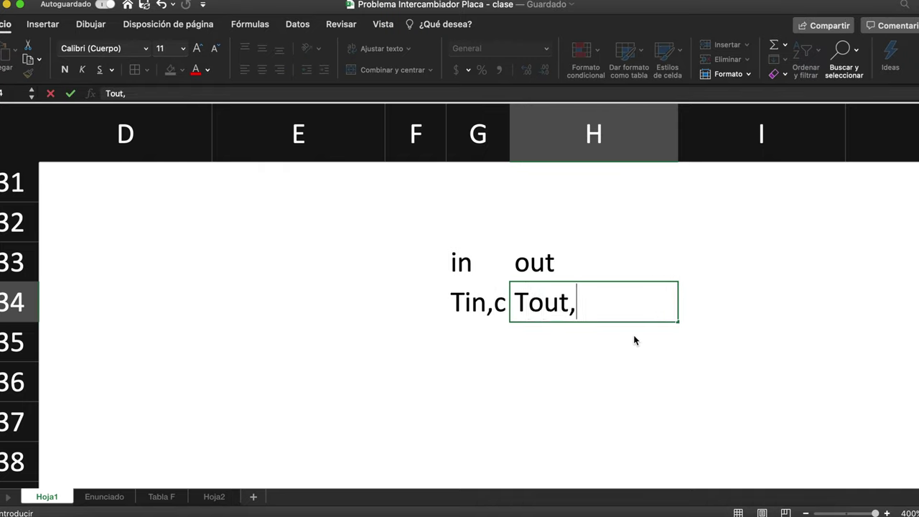
{"action": "type", "text": "c"}
{"action": "key", "text": "Return"}
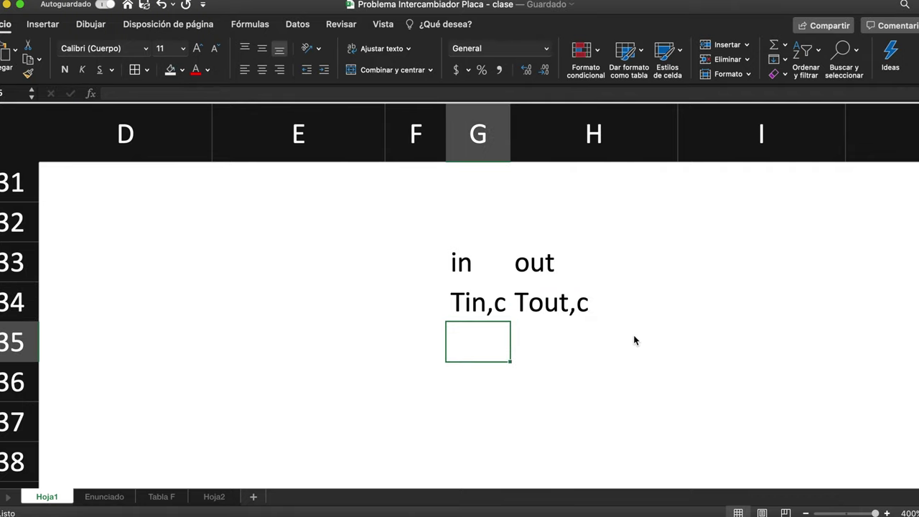
- Enter the hot-side labels Tout,h in G35 and Tin,h in H35, below the cold-side labels
{"action": "type", "text": "Tout,h"}
{"action": "key", "text": "Tab"}
{"action": "type", "text": "T"}
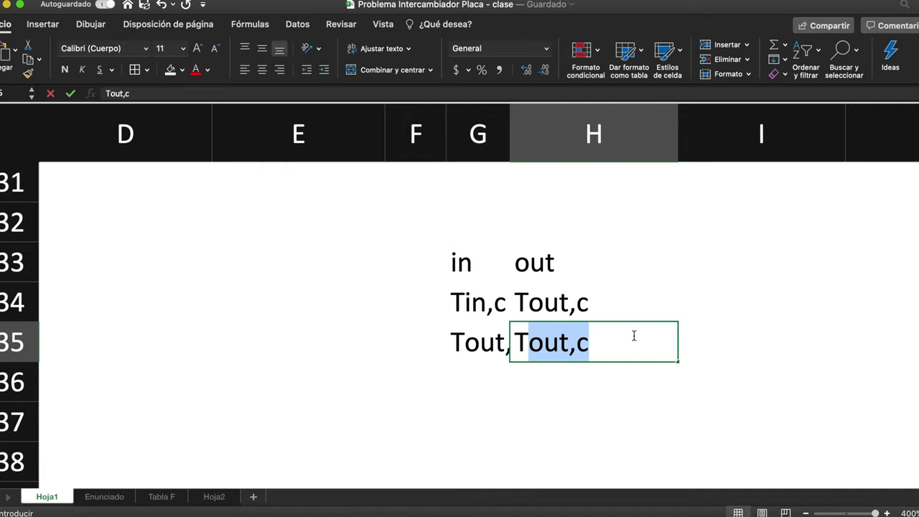
{"action": "type", "text": "in,h"}
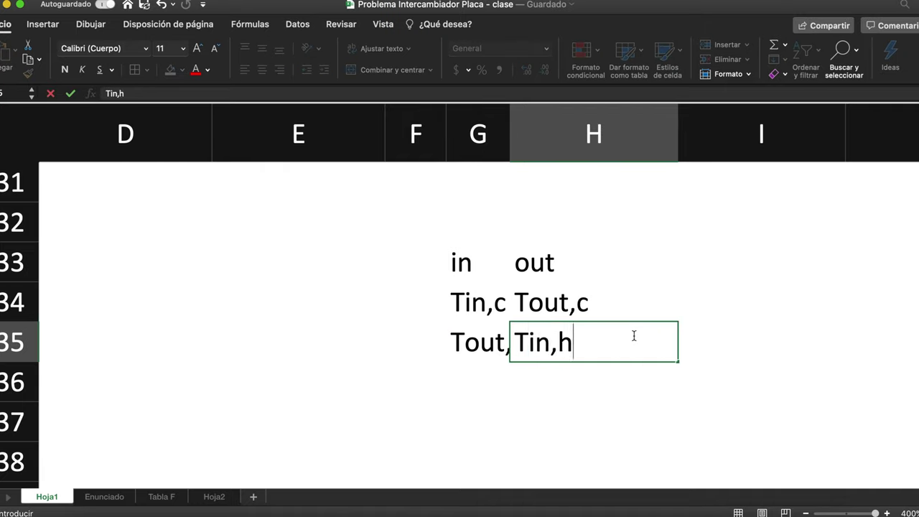
{"action": "key", "text": "Return"}
{"action": "left_click", "coordinate": [386, 314]}
{"action": "type", "text": "Delta"}
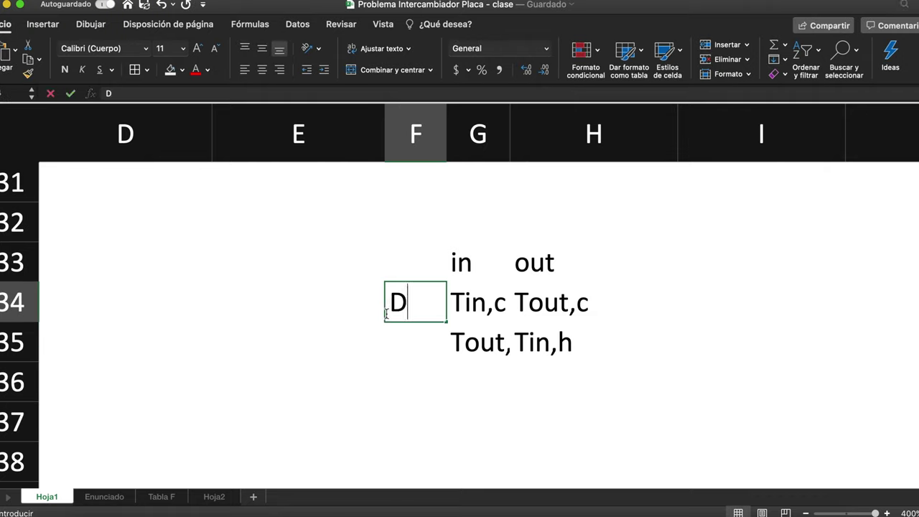
{"action": "key", "text": "BackSpace"}
{"action": "key", "text": "BackSpace"}
{"action": "key", "text": "BackSpace"}
{"action": "key", "text": "BackSpace"}
{"action": "key", "text": "BackSpace"}
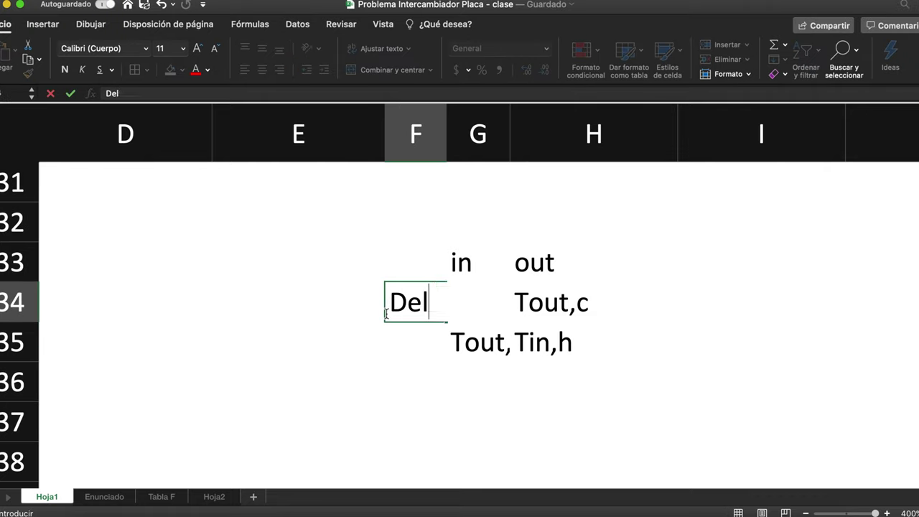
{"action": "type", "text": "-"}
{"action": "key", "text": "Left"}
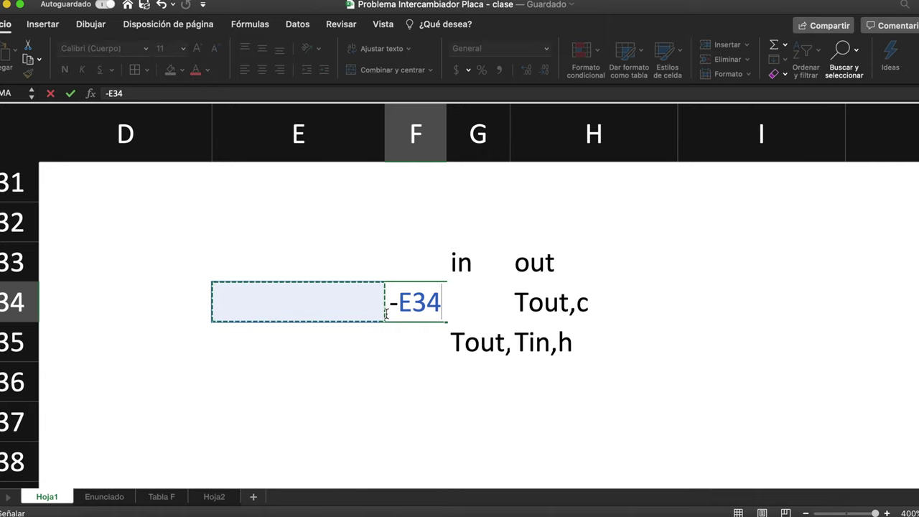
{"action": "key", "text": "Escape"}
{"action": "key", "text": "Left"}
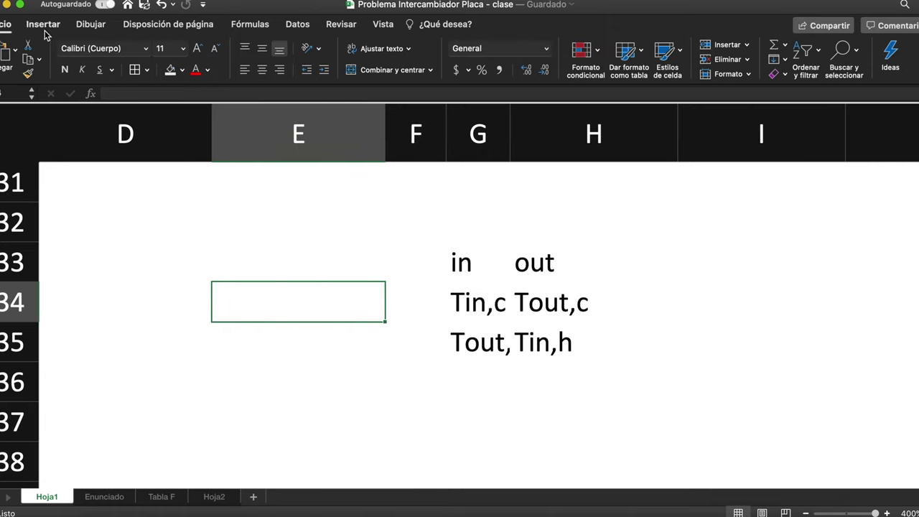
- Insert a new equation near the in and out labels and begin it with ΔT_1 =, using the \Delta code
{"action": "left_click", "coordinate": [44, 25]}
{"action": "left_click", "coordinate": [896, 56]}
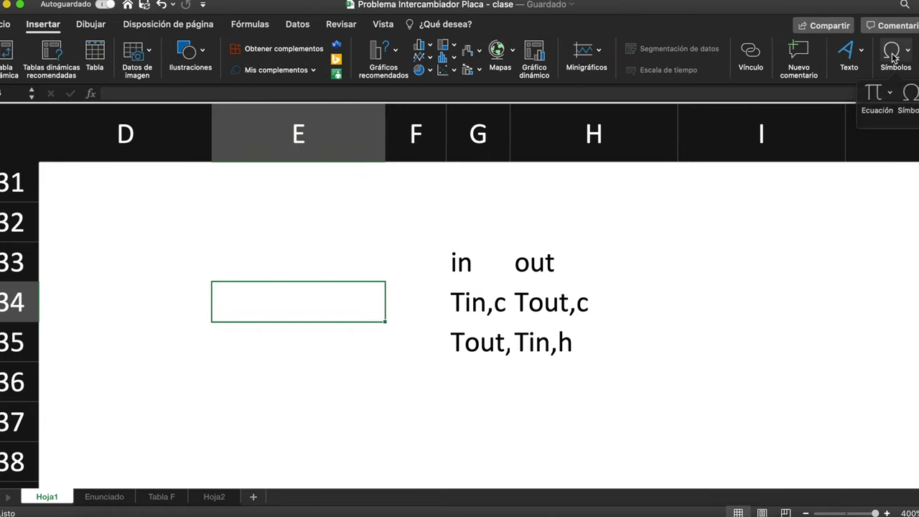
{"action": "left_click", "coordinate": [878, 86]}
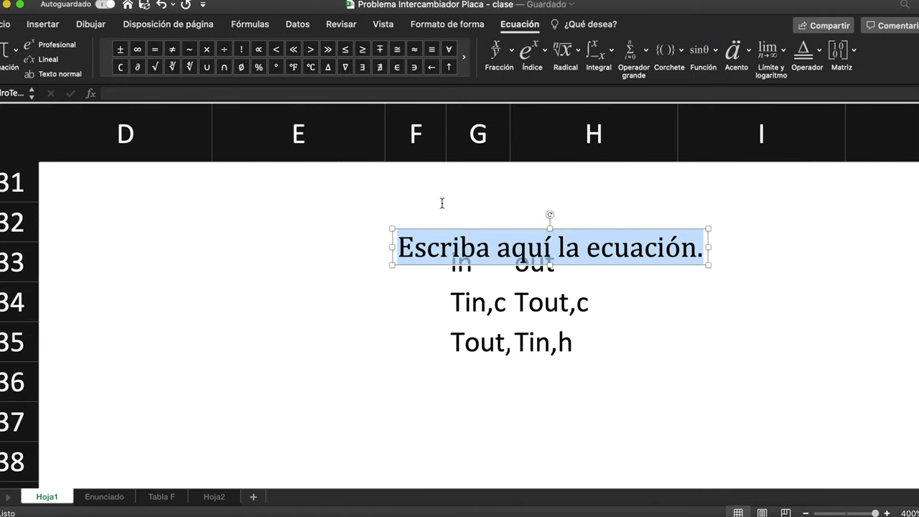
{"action": "type", "text": "Del"}
{"action": "key", "text": "BackSpace"}
{"action": "key", "text": "BackSpace"}
{"action": "key", "text": "BackSpace"}
{"action": "type", "text": "\\Delta"}
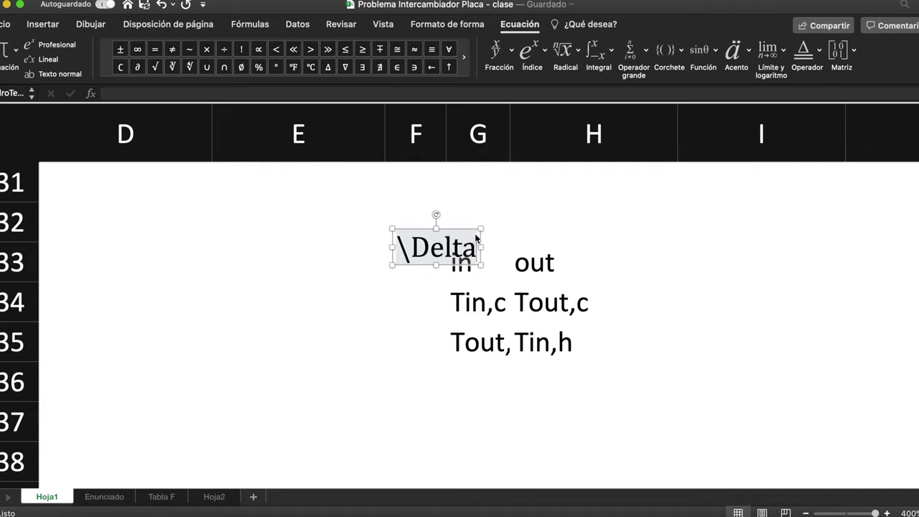
{"action": "type", "text": " T"}
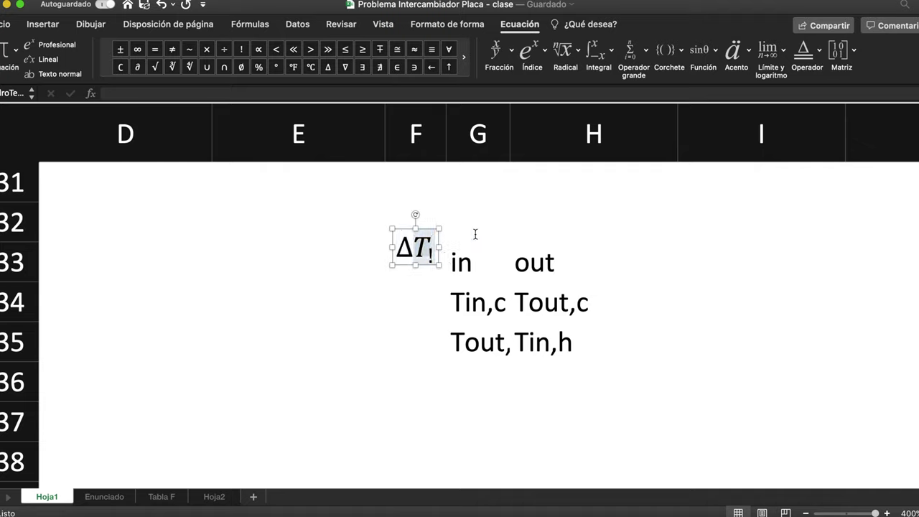
{"action": "type", "text": "_1"}
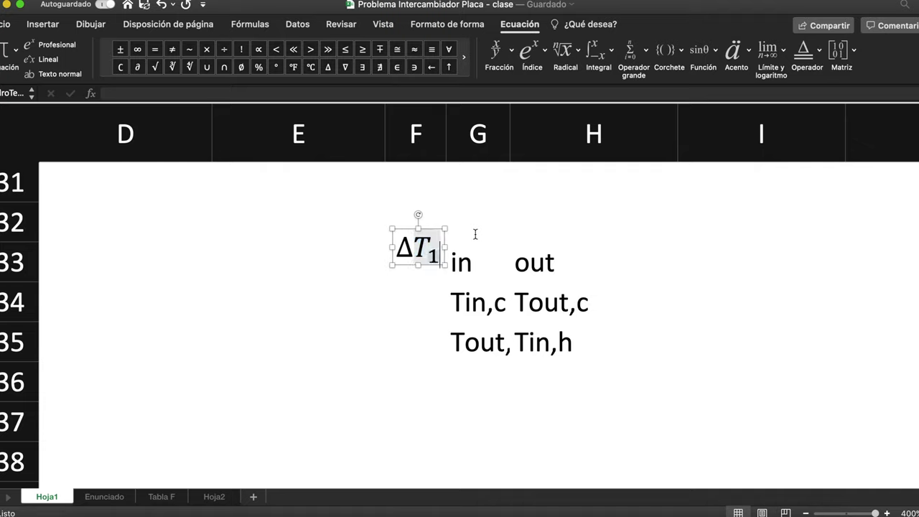
{"action": "type", "text": "="}
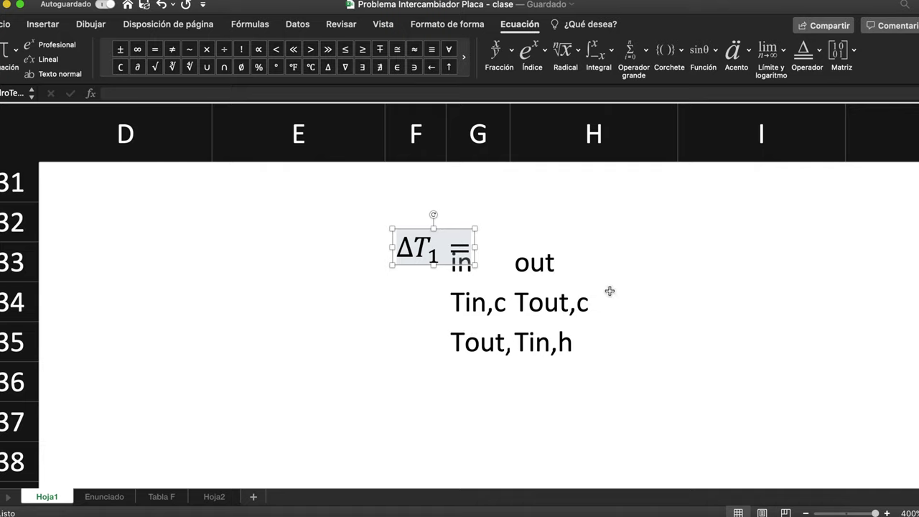
- Add T with the subscript h,out as the first term on the equation's right side
{"action": "type", "text": "T"}
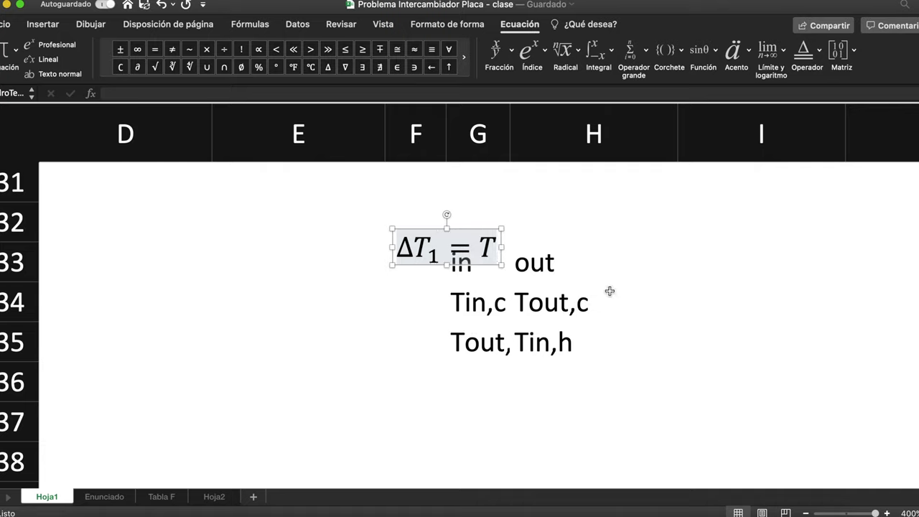
{"action": "type", "text": "out"}
{"action": "key", "text": "BackSpace"}
{"action": "key", "text": "BackSpace"}
{"action": "key", "text": "BackSpace"}
{"action": "type", "text": "_"}
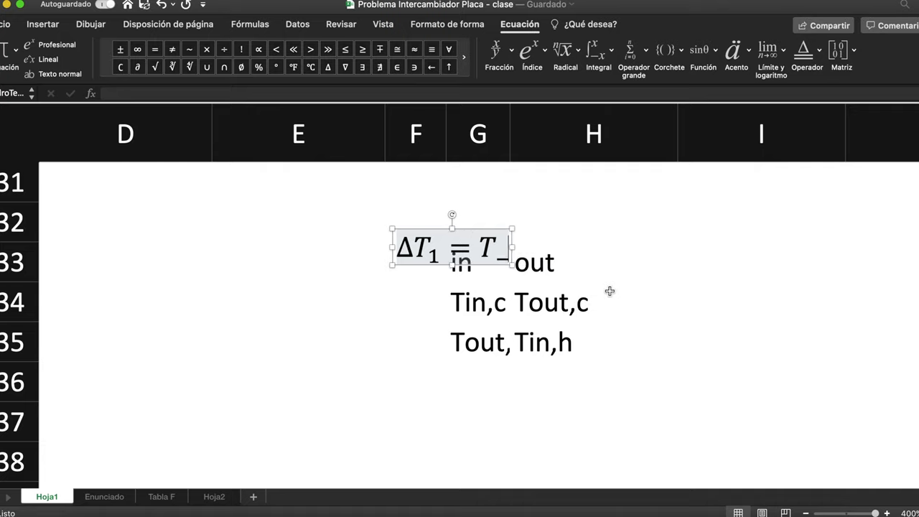
{"action": "type", "text": "o"}
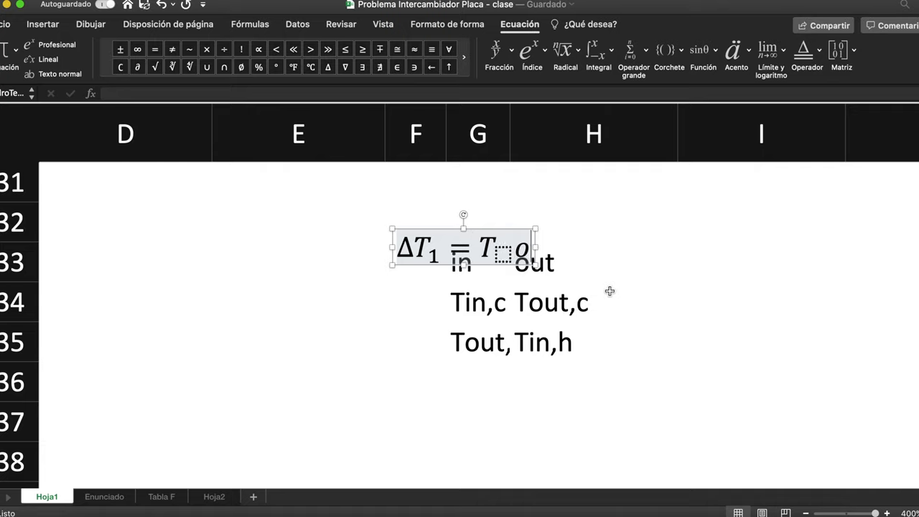
{"action": "key", "text": "BackSpace"}
{"action": "type", "text": "h,"}
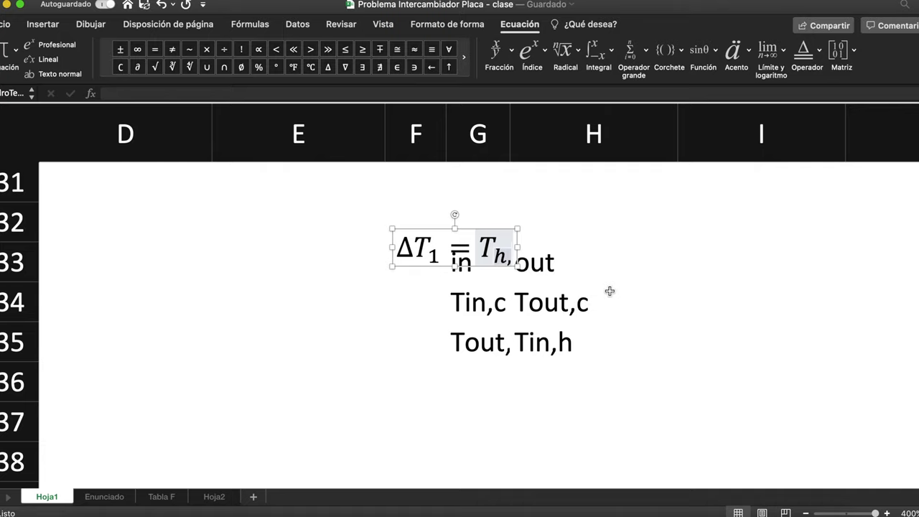
{"action": "type", "text": "out"}
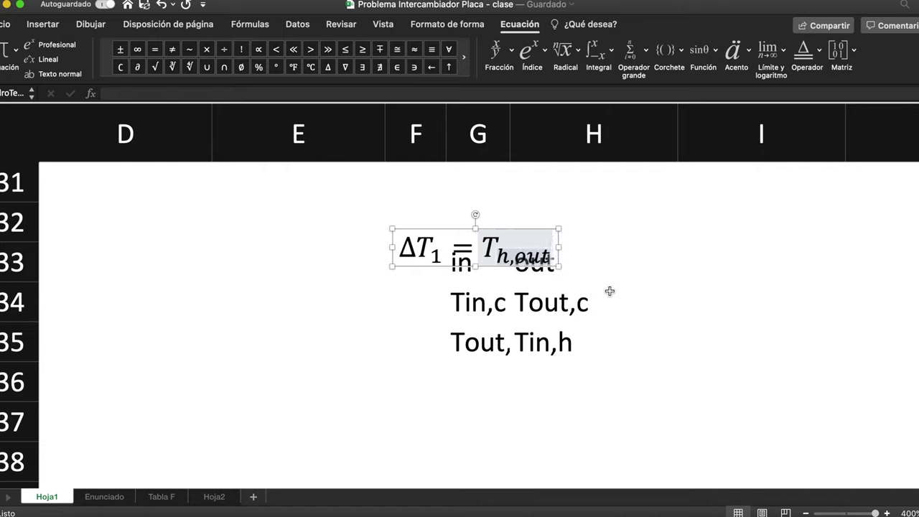
- Complete the ΔT_1 equation with −T_c,in and move it to rows 31–32 across columns D and E
{"action": "key", "text": "Right"}
{"action": "type", "text": "-T"}
{"action": "type", "text": "_c,i"}
{"action": "type", "text": "n"}
{"action": "left_click", "coordinate": [725, 252]}
{"action": "left_click", "coordinate": [554, 228]}
{"action": "left_click_drag", "start_coordinate": [545, 230], "coordinate": [284, 190]}
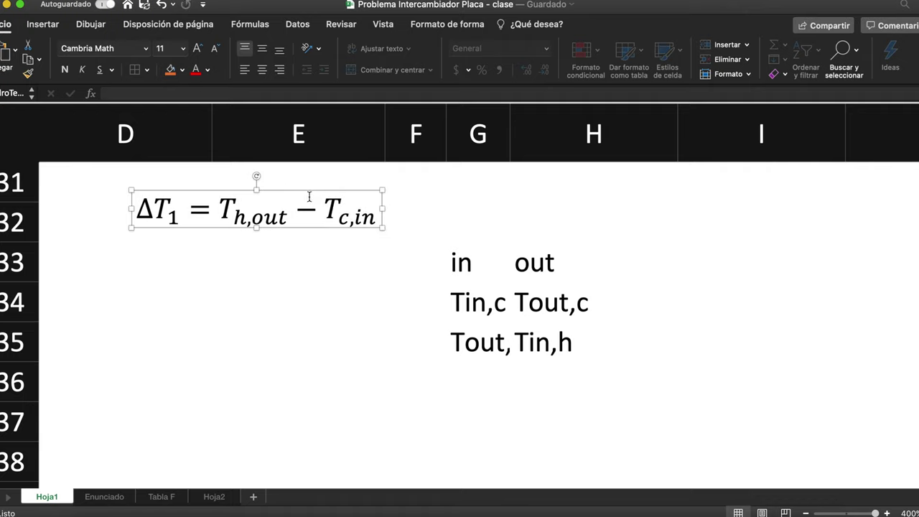
- Duplicate the ΔT_1 equation, place the copy directly below the original, and change its ΔT subscript to 2
{"action": "left_click", "coordinate": [310, 193]}
{"action": "left_click", "coordinate": [308, 191]}
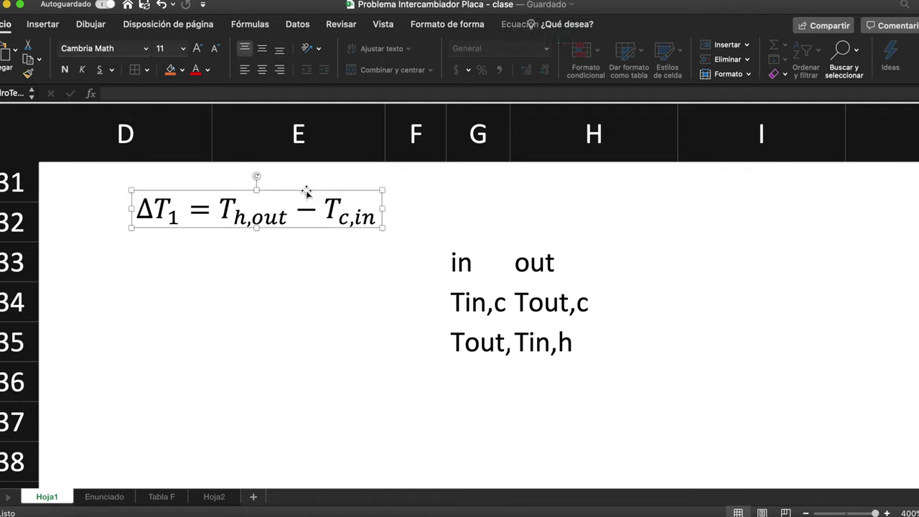
{"action": "key", "text": "super+d"}
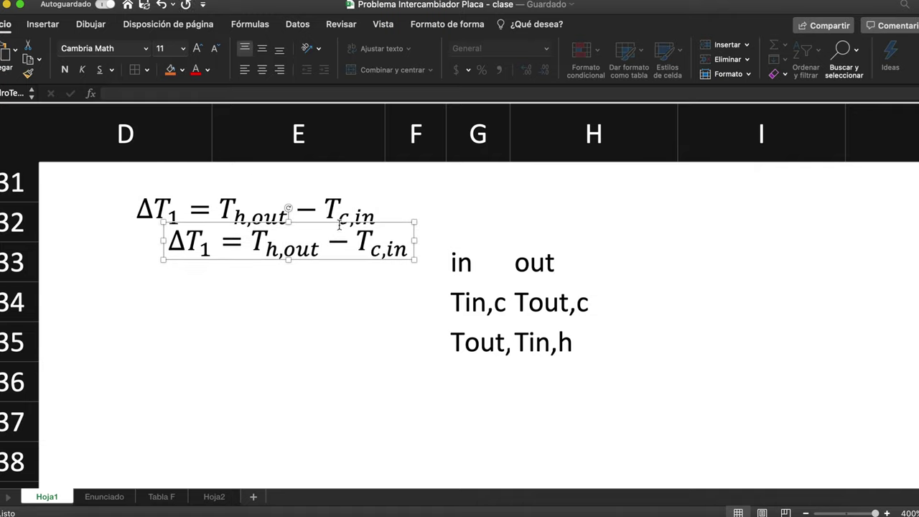
{"action": "left_click_drag", "start_coordinate": [338, 224], "coordinate": [304, 256]}
{"action": "left_click", "coordinate": [176, 277]}
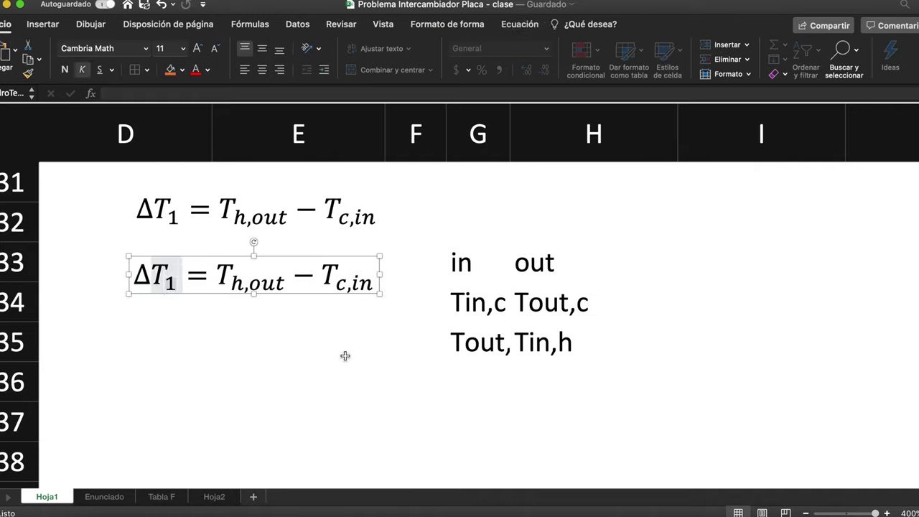
{"action": "key", "text": "shift+Left"}
{"action": "type", "text": "2"}
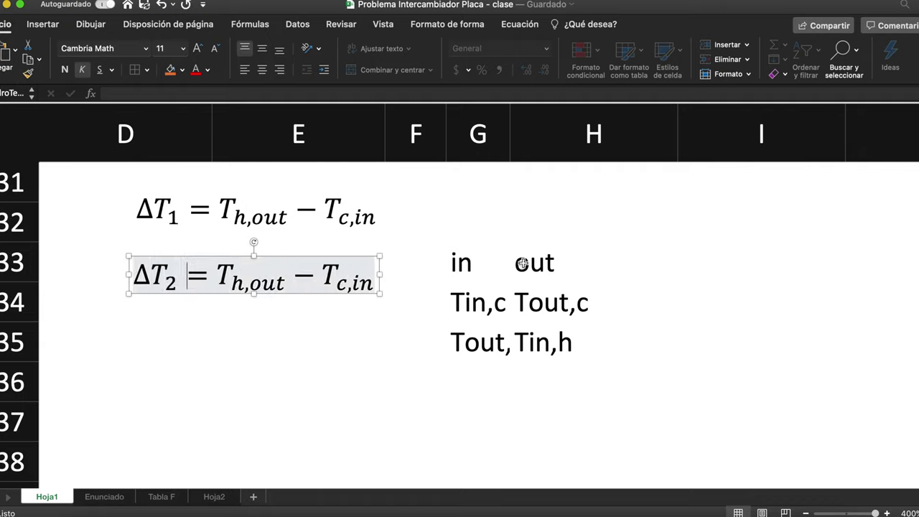
- Replace the out heading in cell H33 with 2
{"action": "left_click", "coordinate": [520, 271]}
{"action": "type", "text": "2"}
{"action": "key", "text": "Return"}
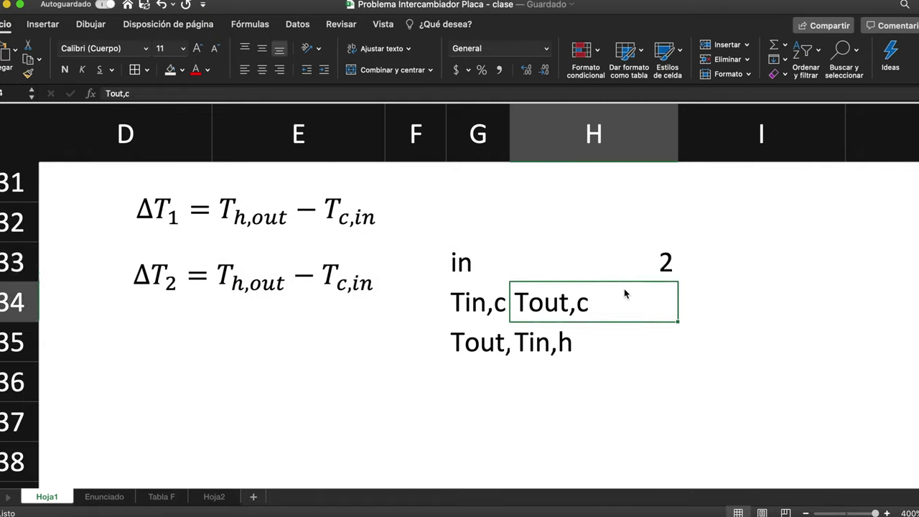
{"action": "key", "text": "Down"}
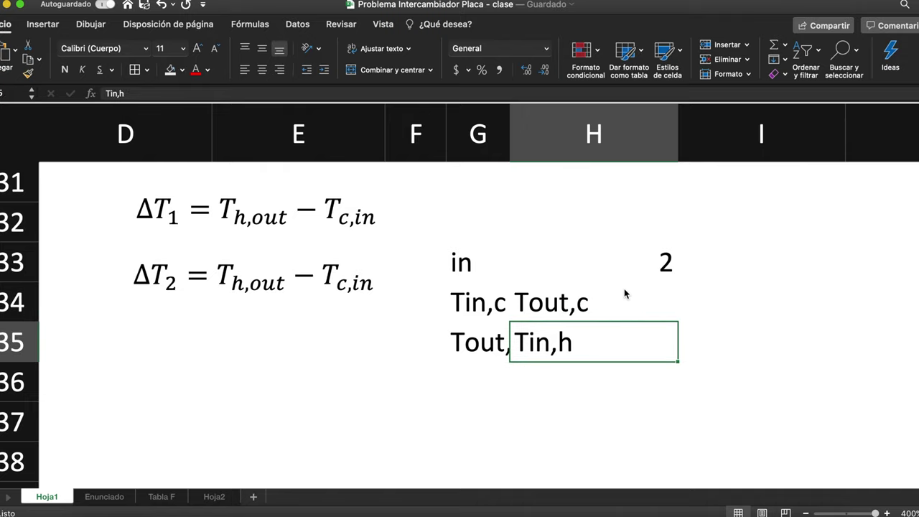
{"action": "key", "text": "Up"}
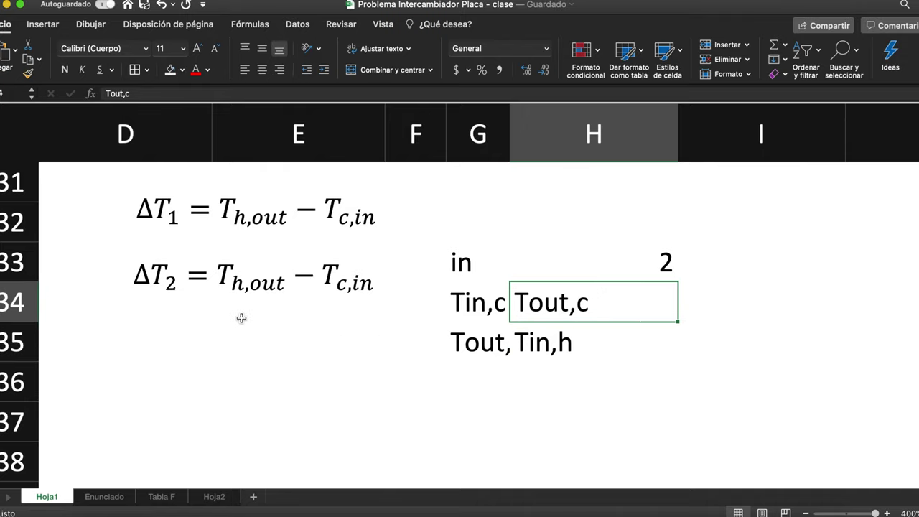
- Change the right side of the ΔT_2 equation to T_h,in − T_c,out and finish editing it
{"action": "left_click", "coordinate": [236, 280]}
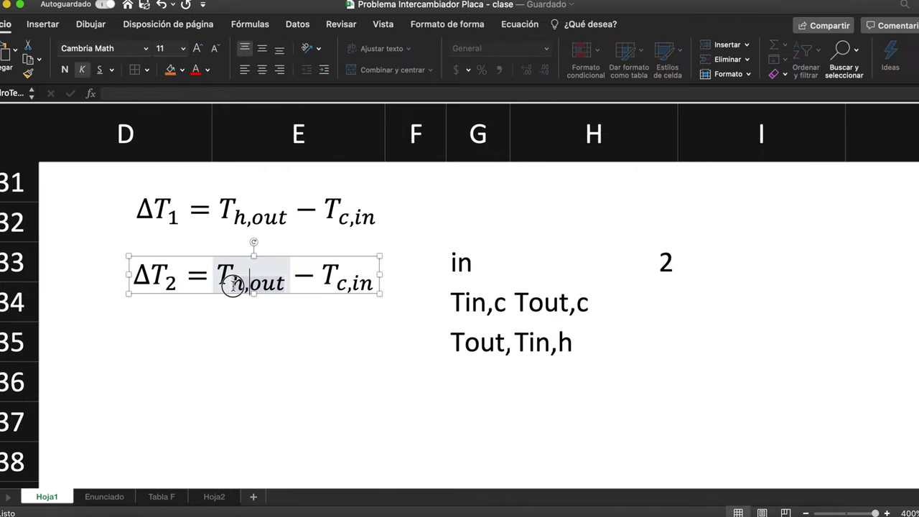
{"action": "double_click", "coordinate": [275, 298]}
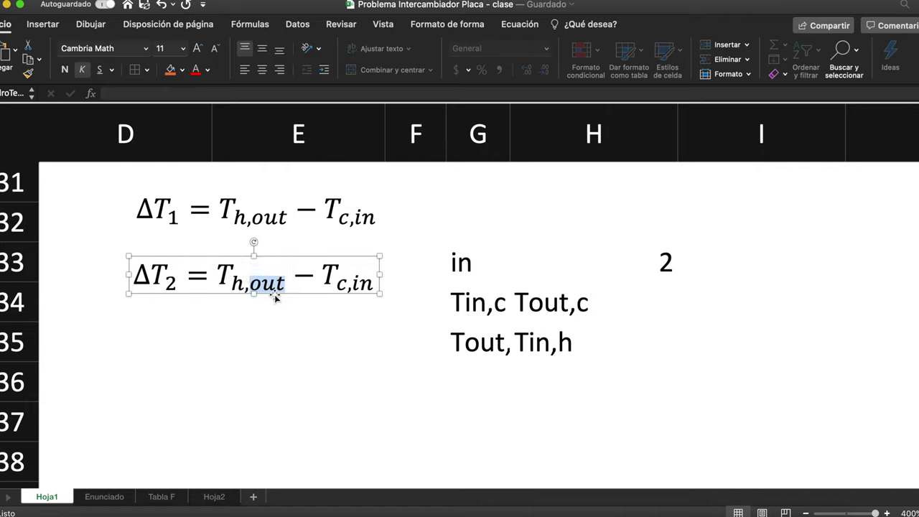
{"action": "type", "text": "in"}
{"action": "key", "text": "Right"}
{"action": "key", "text": "Right"}
{"action": "key", "text": "Right"}
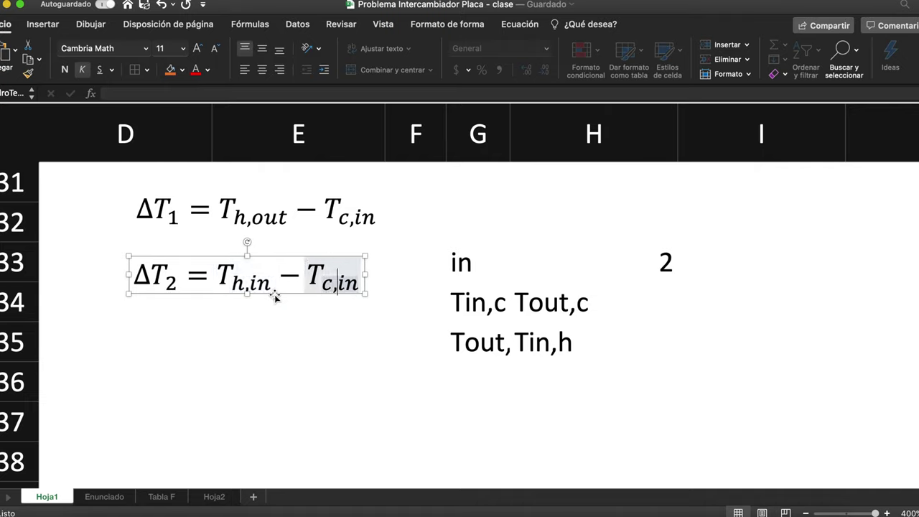
{"action": "key", "text": "BackSpace"}
{"action": "key", "text": "BackSpace"}
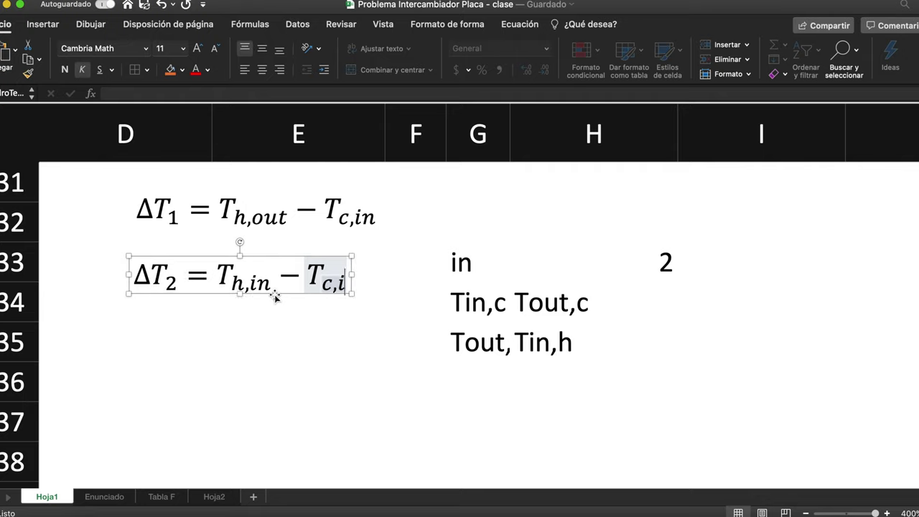
{"action": "type", "text": "out"}
{"action": "left_click", "coordinate": [301, 413]}
- Set the ΔT_1 equation's font size to 48 and move it up, just below the NTU equation
{"action": "left_click", "coordinate": [467, 255]}
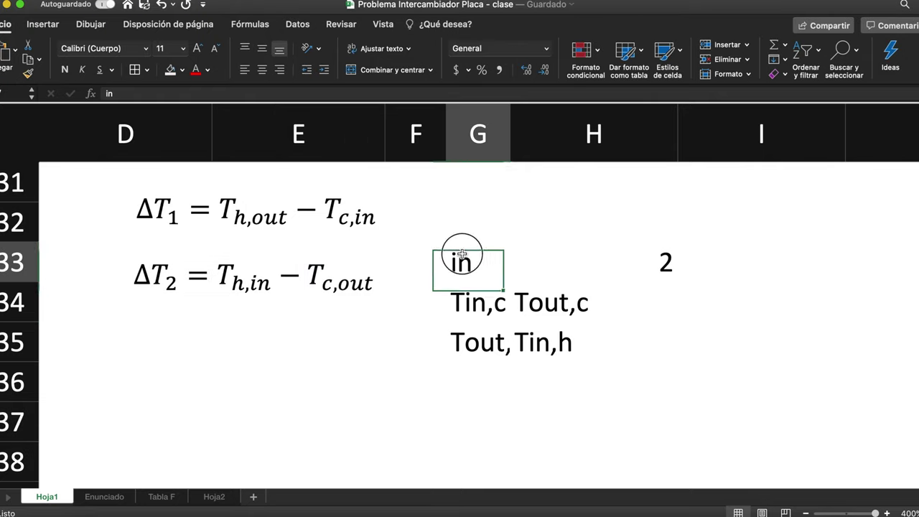
{"action": "left_click", "coordinate": [474, 224]}
{"action": "left_click", "coordinate": [688, 309]}
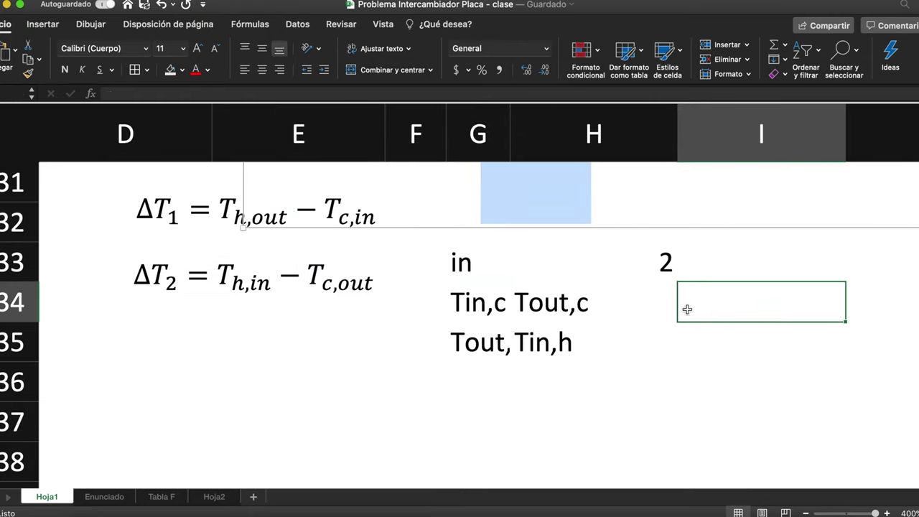
{"action": "scroll", "coordinate": [687, 309], "scroll_direction": "up", "scroll_amount": 4}
{"action": "scroll", "coordinate": [688, 309], "scroll_direction": "left", "scroll_amount": 1}
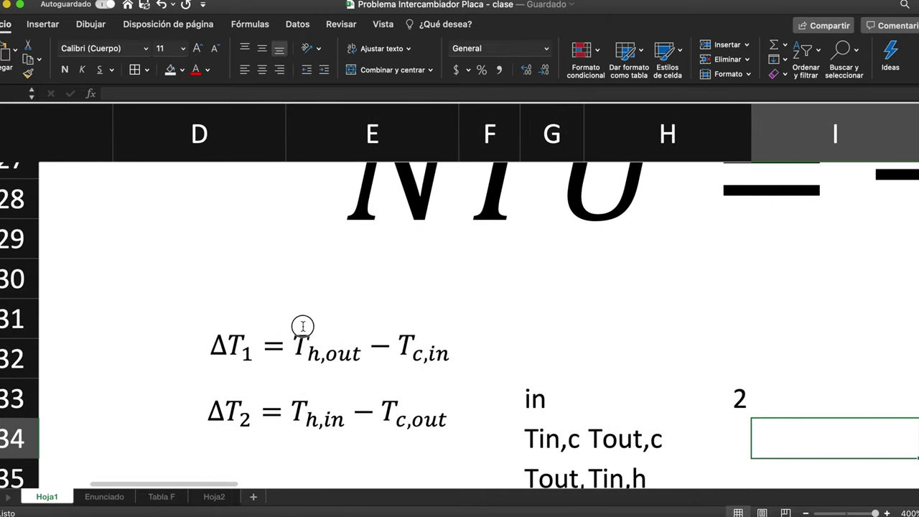
{"action": "left_click", "coordinate": [302, 328]}
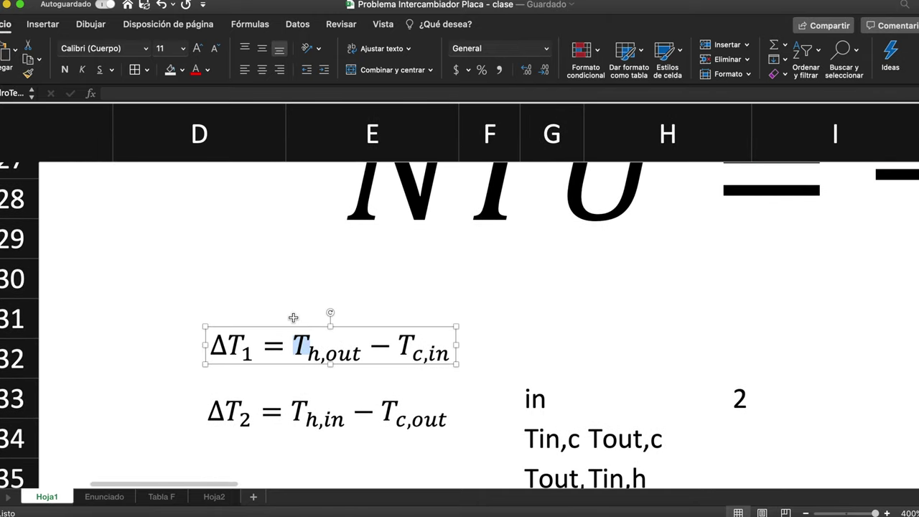
{"action": "left_click", "coordinate": [212, 327]}
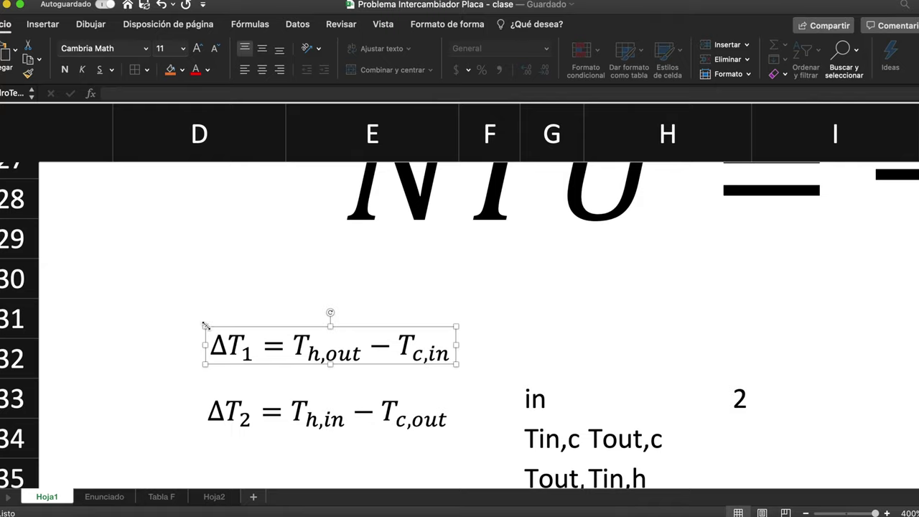
{"action": "left_click", "coordinate": [183, 48]}
{"action": "left_click", "coordinate": [171, 270]}
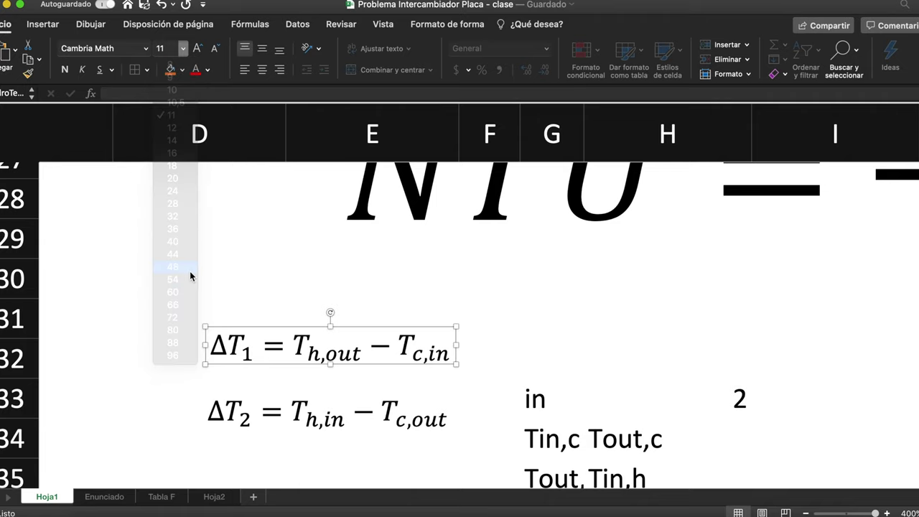
{"action": "left_click_drag", "start_coordinate": [450, 330], "coordinate": [450, 222]}
- Set the ΔT_2 equation's font size to 48 and stack both ΔT equations below the F row, starting at column A
{"action": "left_click", "coordinate": [313, 391]}
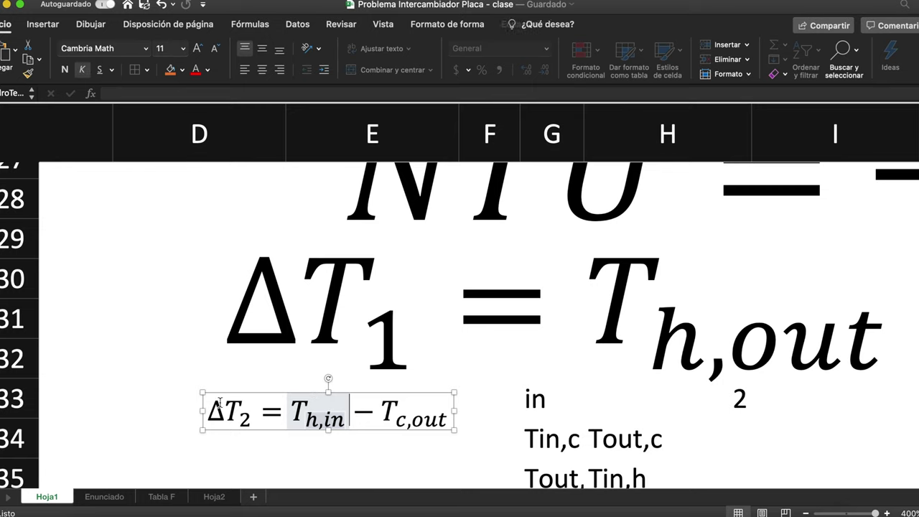
{"action": "left_click", "coordinate": [227, 393]}
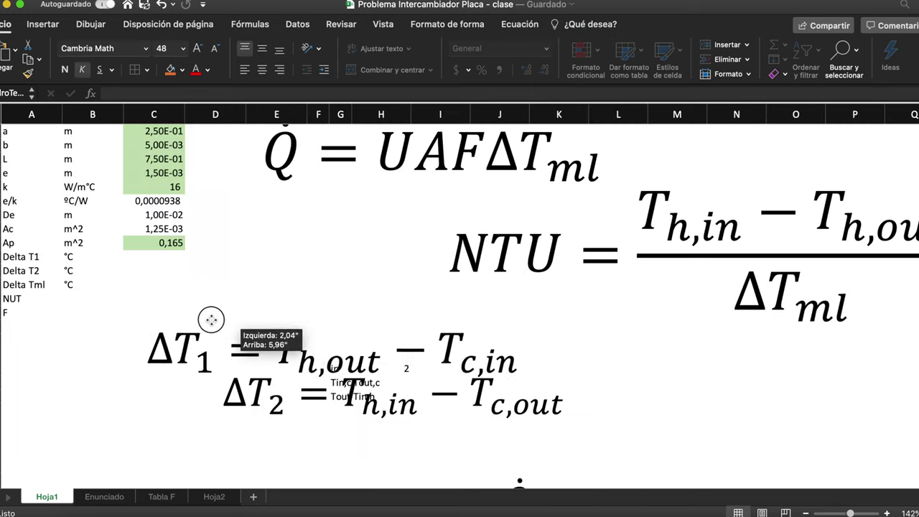
{"action": "left_click_drag", "start_coordinate": [211, 314], "coordinate": [85, 319]}
{"action": "left_click", "coordinate": [432, 356]}
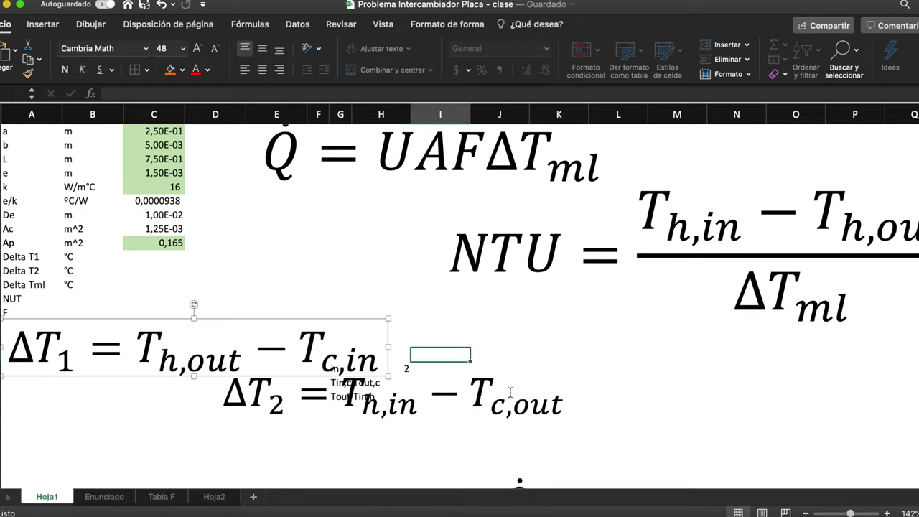
{"action": "left_click", "coordinate": [477, 388]}
{"action": "left_click_drag", "start_coordinate": [494, 368], "coordinate": [282, 412]}
{"action": "left_click", "coordinate": [397, 379]}
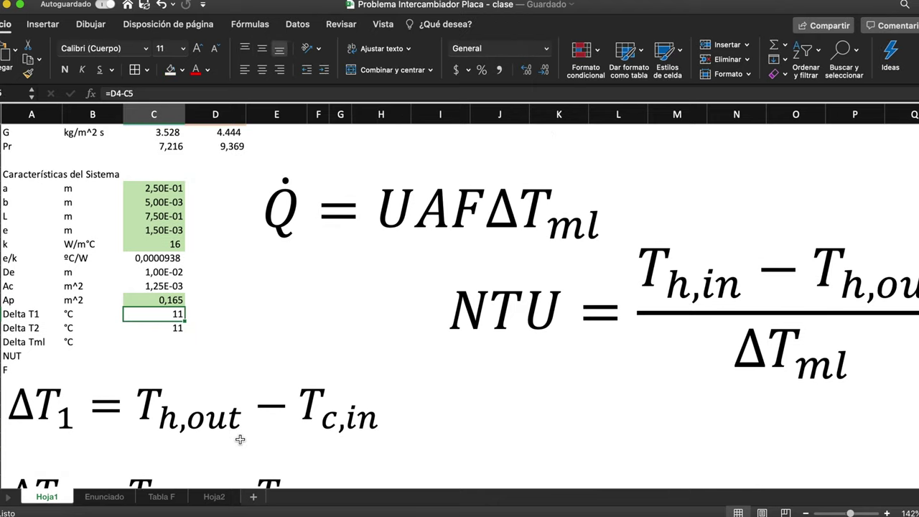
- Replace the Delta T1 value in C25 with the formula =D5-C4, hot outlet minus cold inlet temperature
{"action": "key", "text": "Delete"}
{"action": "type", "text": "="}
{"action": "scroll", "coordinate": [258, 336], "scroll_direction": "up", "scroll_amount": 5}
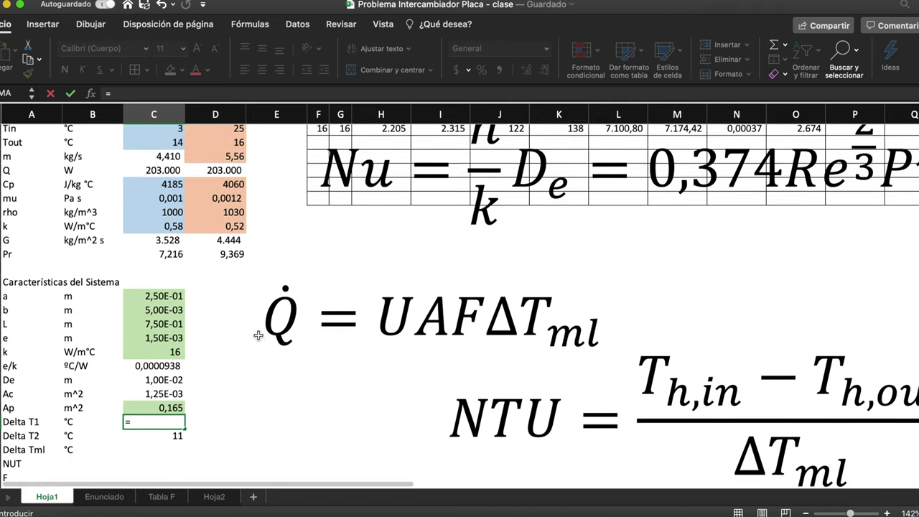
{"action": "scroll", "coordinate": [258, 335], "scroll_direction": "up", "scroll_amount": 2}
{"action": "left_click", "coordinate": [236, 172]}
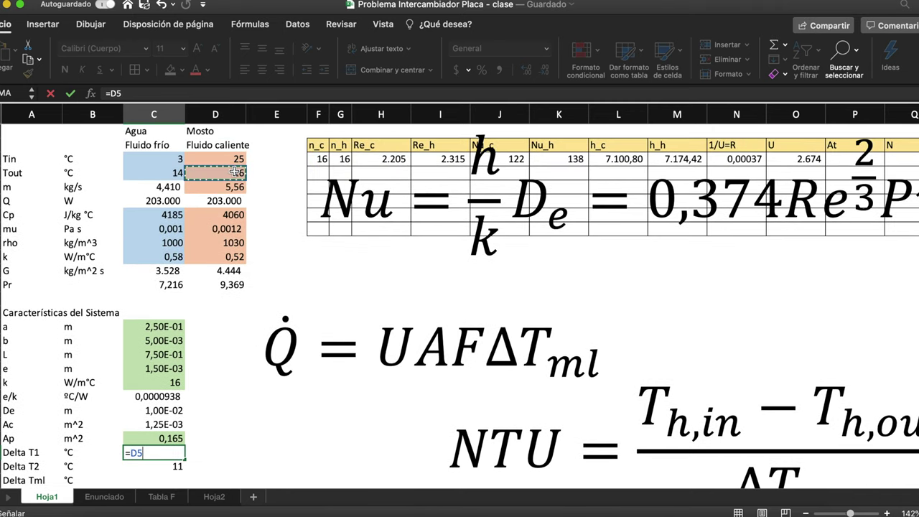
{"action": "type", "text": "-"}
{"action": "scroll", "coordinate": [265, 319], "scroll_direction": "down", "scroll_amount": 5}
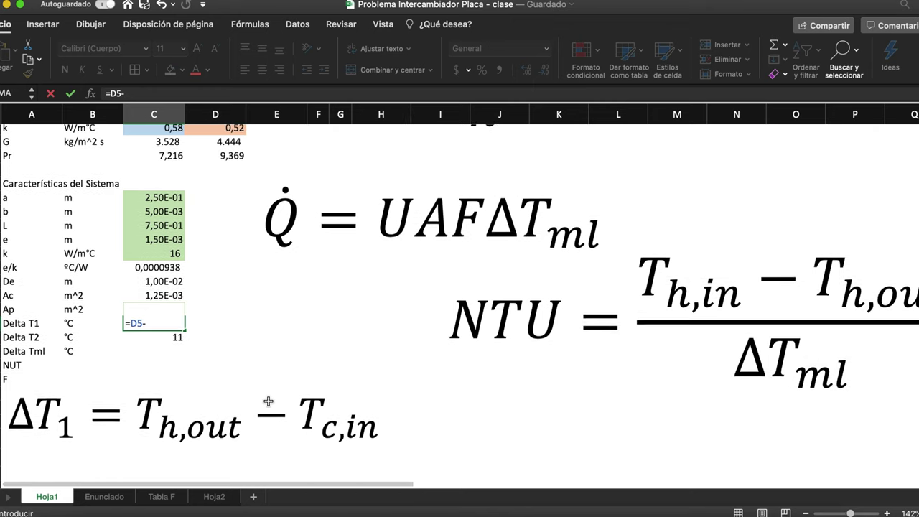
{"action": "scroll", "coordinate": [268, 401], "scroll_direction": "up", "scroll_amount": 6}
{"action": "scroll", "coordinate": [268, 401], "scroll_direction": "down", "scroll_amount": 1}
{"action": "left_click", "coordinate": [157, 173]}
{"action": "key", "text": "Return"}
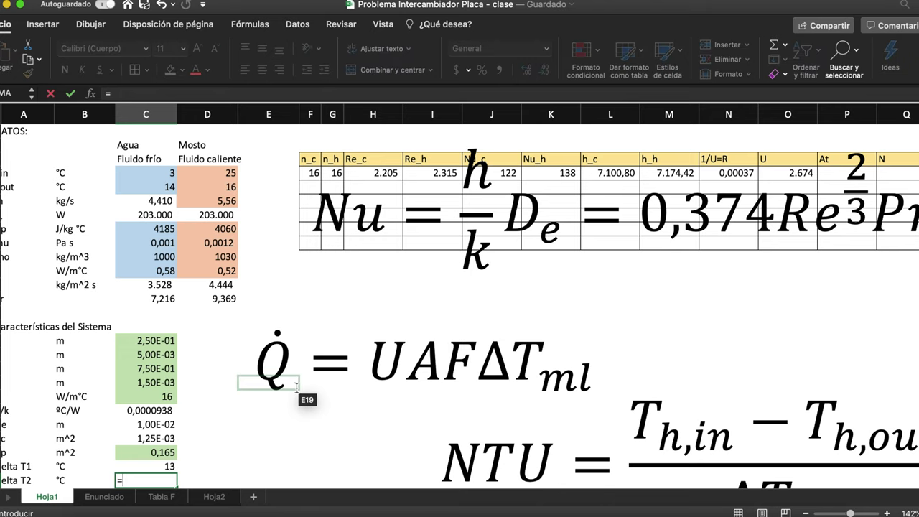
- Recalculate Delta T2 in C26 as hot inlet minus cold outlet temperature with the formula =D4-C5
{"action": "scroll", "coordinate": [298, 385], "scroll_direction": "down", "scroll_amount": 6}
{"action": "scroll", "coordinate": [277, 400], "scroll_direction": "down", "scroll_amount": 1}
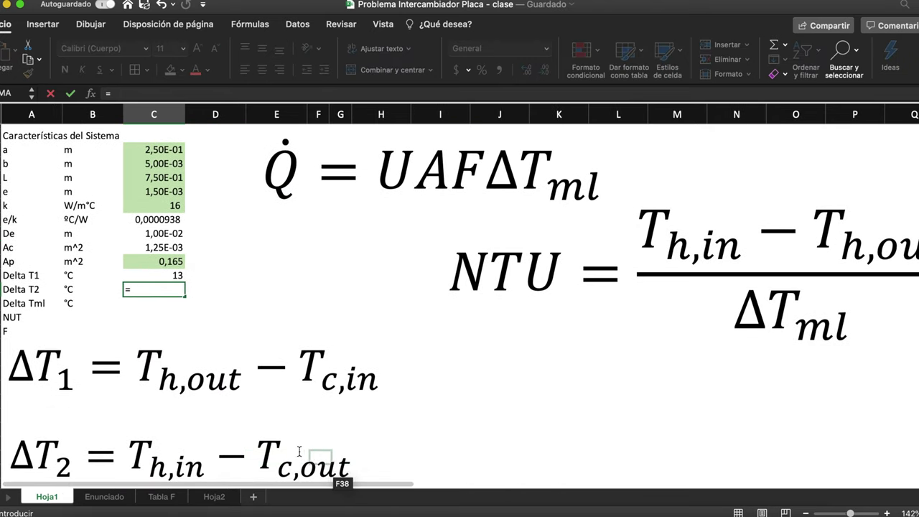
{"action": "scroll", "coordinate": [318, 455], "scroll_direction": "up", "scroll_amount": 6}
{"action": "scroll", "coordinate": [318, 455], "scroll_direction": "down", "scroll_amount": 1}
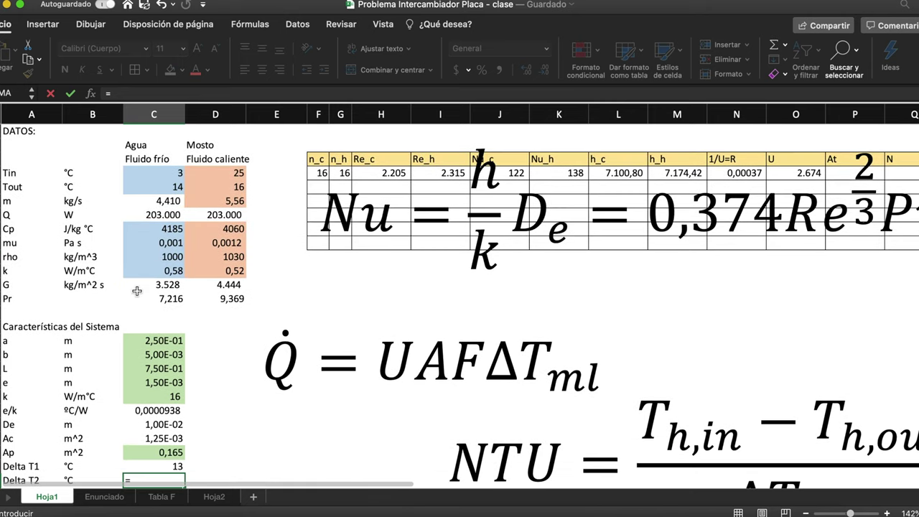
{"action": "left_click", "coordinate": [232, 174]}
{"action": "type", "text": "-"}
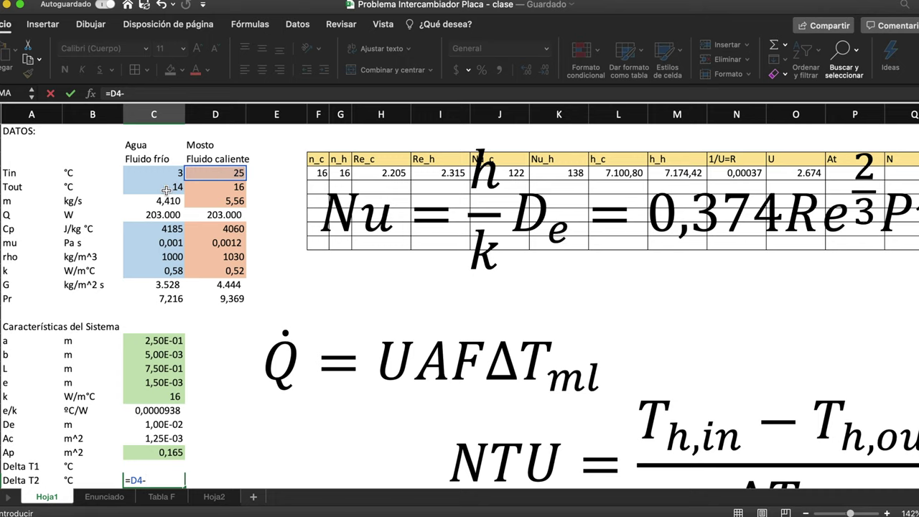
{"action": "left_click", "coordinate": [166, 190]}
{"action": "key", "text": "Return"}
- Calculate the logarithmic mean difference Delta Tml in C27 with the formula =(C25-C26)/LN(C25/C26)
{"action": "scroll", "coordinate": [242, 352], "scroll_direction": "down", "scroll_amount": 5}
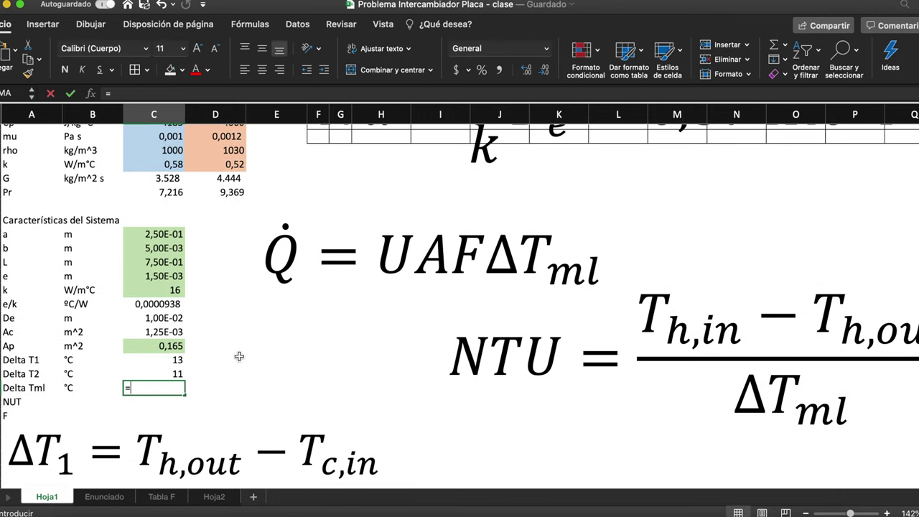
{"action": "type", "text": "=("}
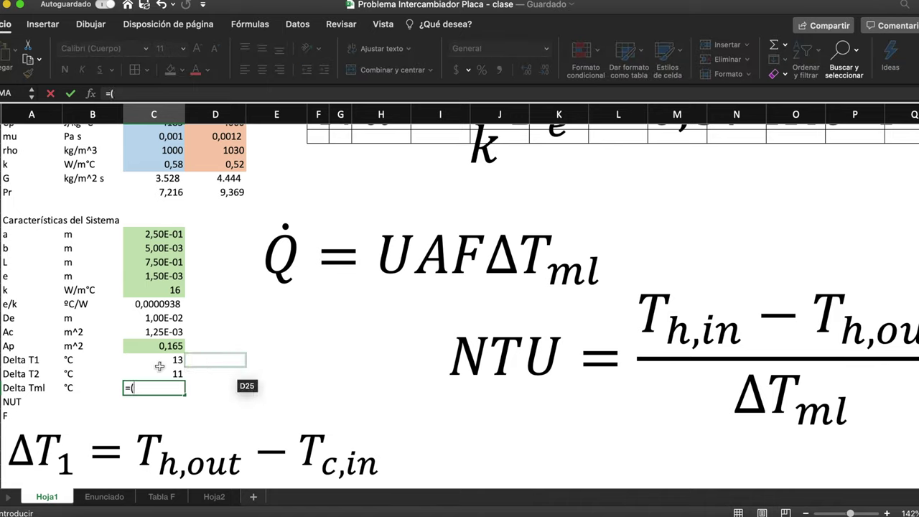
{"action": "left_click", "coordinate": [156, 362]}
{"action": "type", "text": "-"}
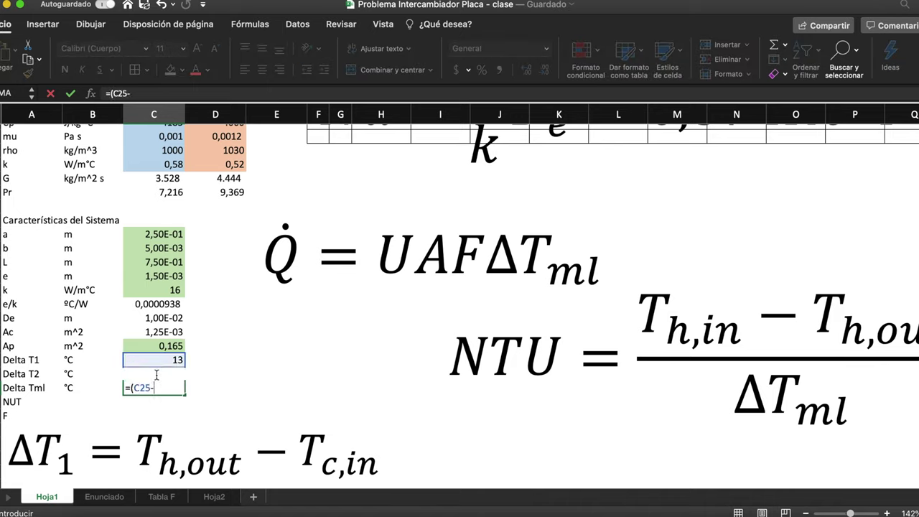
{"action": "left_click", "coordinate": [202, 378]}
{"action": "key", "text": "Left"}
{"action": "type", "text": ")/ln("}
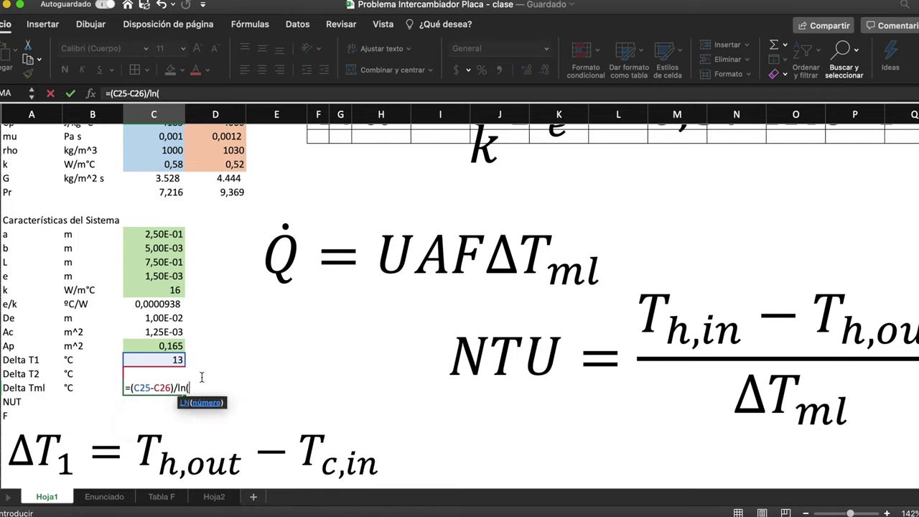
{"action": "left_click", "coordinate": [177, 358]}
{"action": "type", "text": "/"}
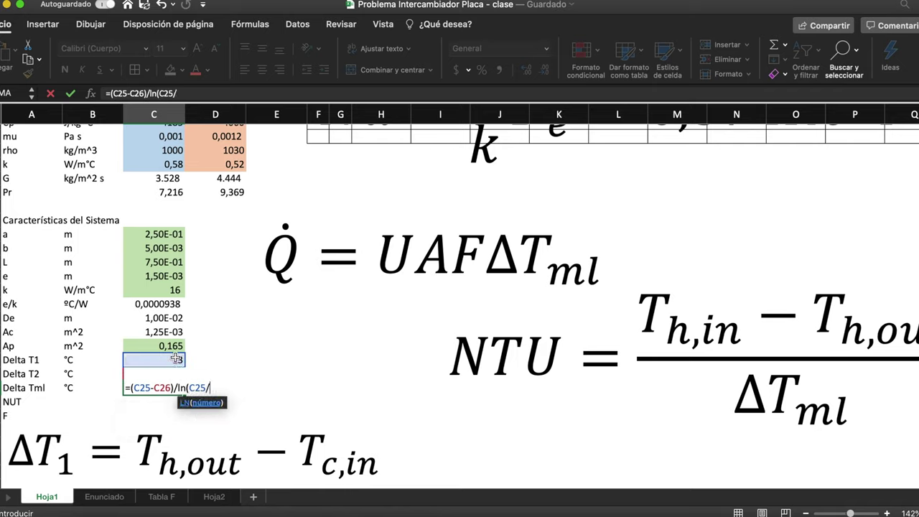
{"action": "key", "text": "F2"}
{"action": "key", "text": "End"}
{"action": "type", "text": "C"}
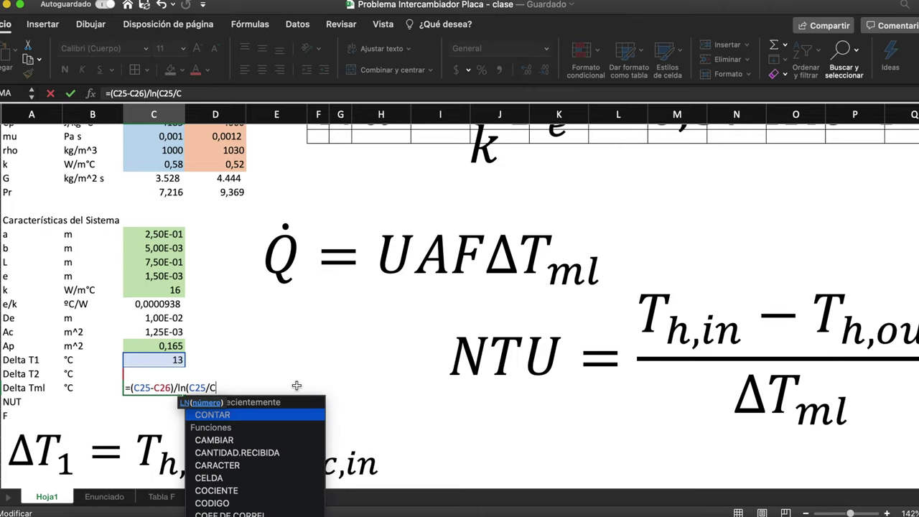
{"action": "type", "text": "26)"}
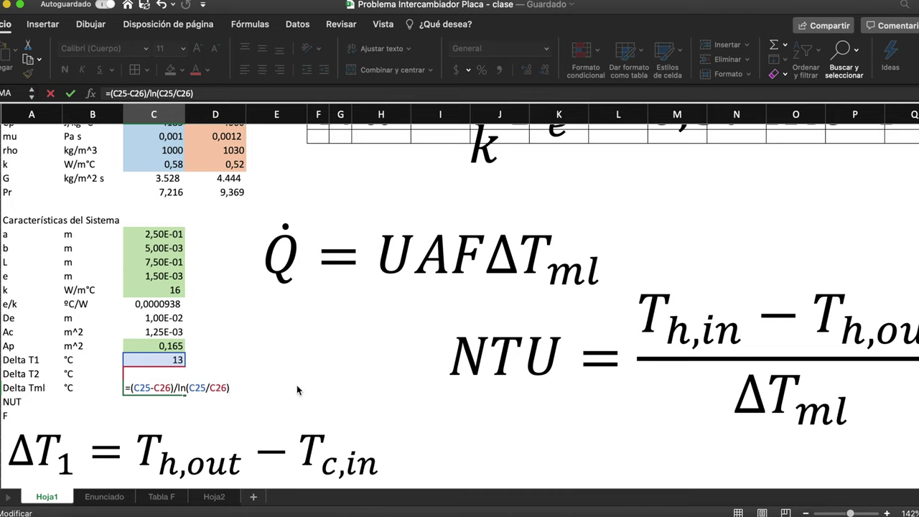
{"action": "key", "text": "Return"}
- Reduce the Delta Tml value in C27 to two displayed decimal places
{"action": "key", "text": "Up"}
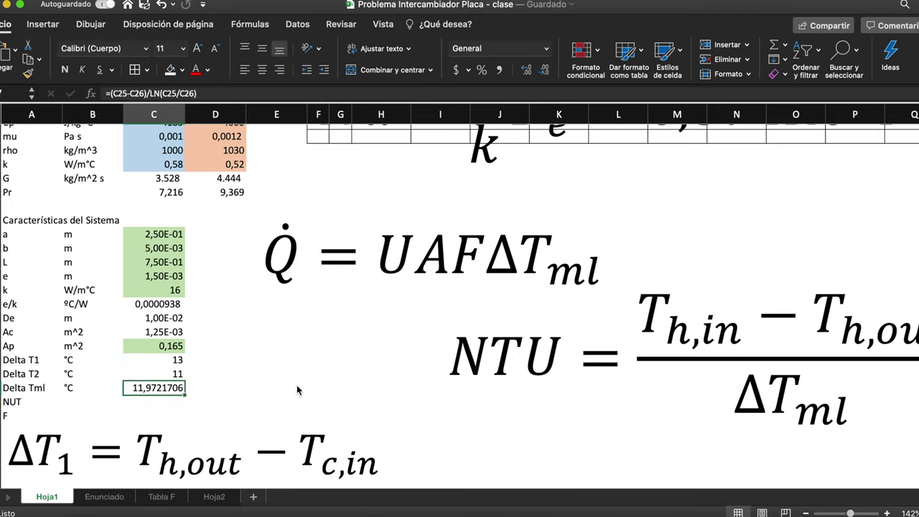
{"action": "left_click", "coordinate": [543, 72]}
{"action": "left_click", "coordinate": [543, 72]}
{"action": "left_click", "coordinate": [543, 72]}
{"action": "left_click", "coordinate": [543, 72]}
{"action": "left_click", "coordinate": [543, 72]}
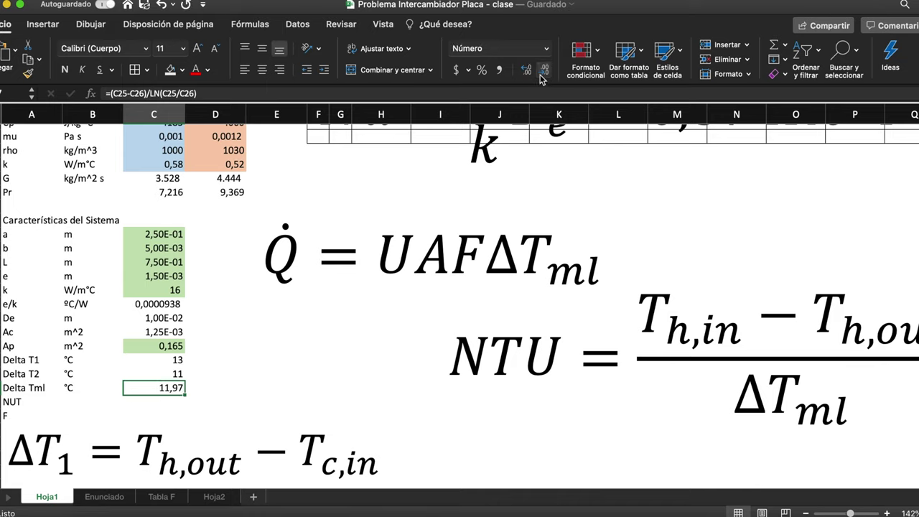
- Calculate NUT in C28 by dividing the hot fluid's temperature drop by Delta Tml, using =(D4-D5)/C27
{"action": "left_click", "coordinate": [14, 407]}
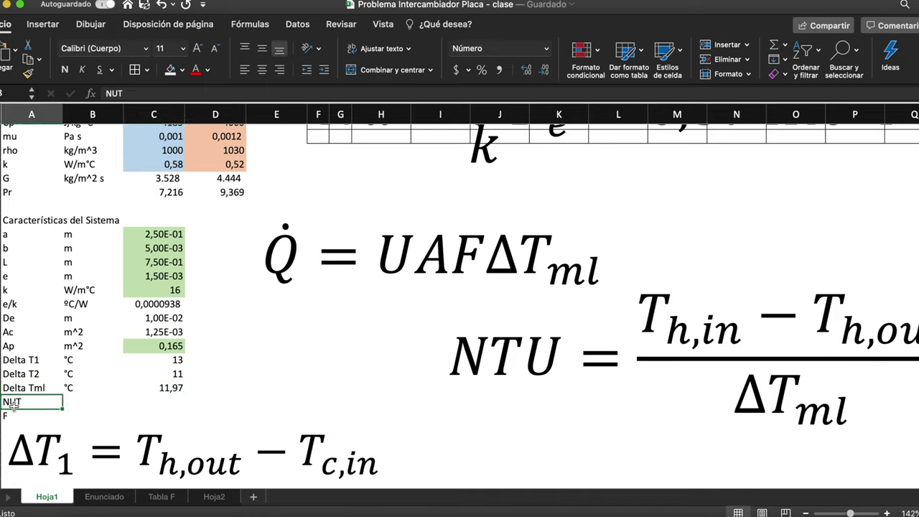
{"action": "left_click", "coordinate": [142, 407]}
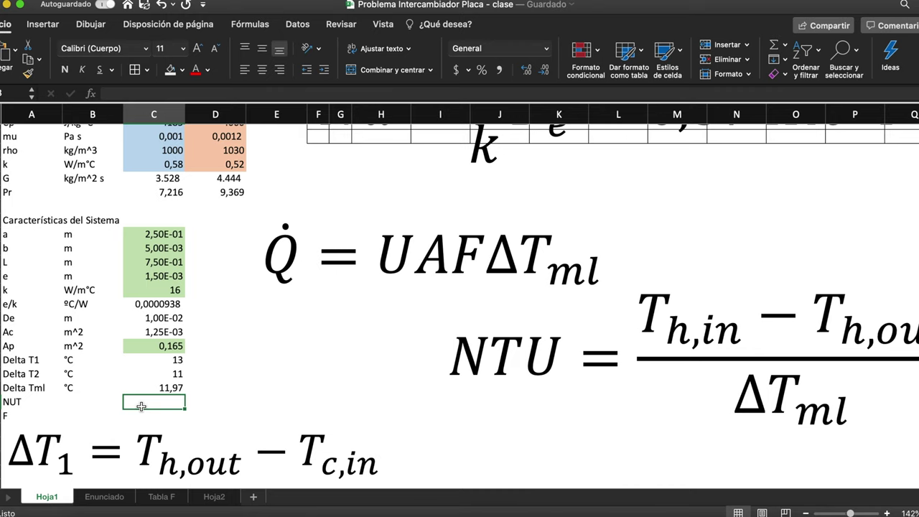
{"action": "type", "text": "="}
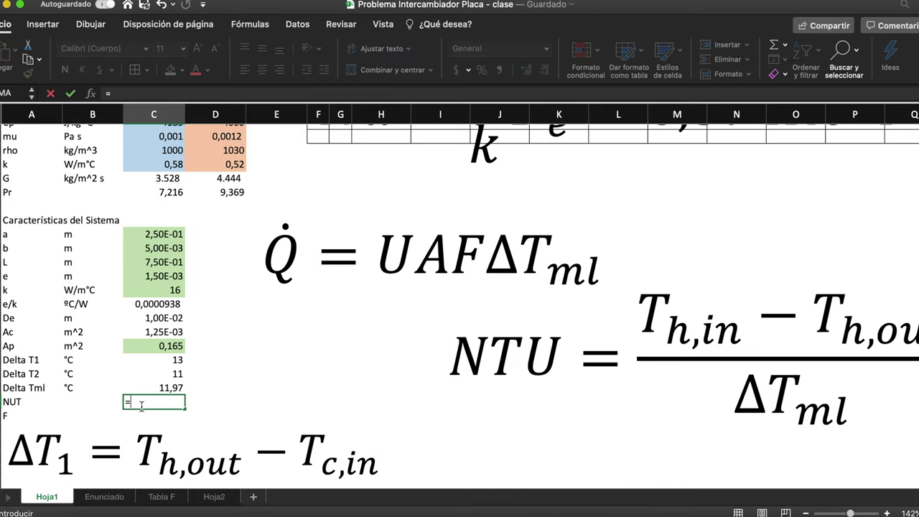
{"action": "type", "text": "("}
{"action": "scroll", "coordinate": [141, 406], "scroll_direction": "up", "scroll_amount": 5}
{"action": "left_click", "coordinate": [234, 173]}
{"action": "type", "text": "-"}
{"action": "left_click", "coordinate": [228, 187]}
{"action": "type", "text": ")/"}
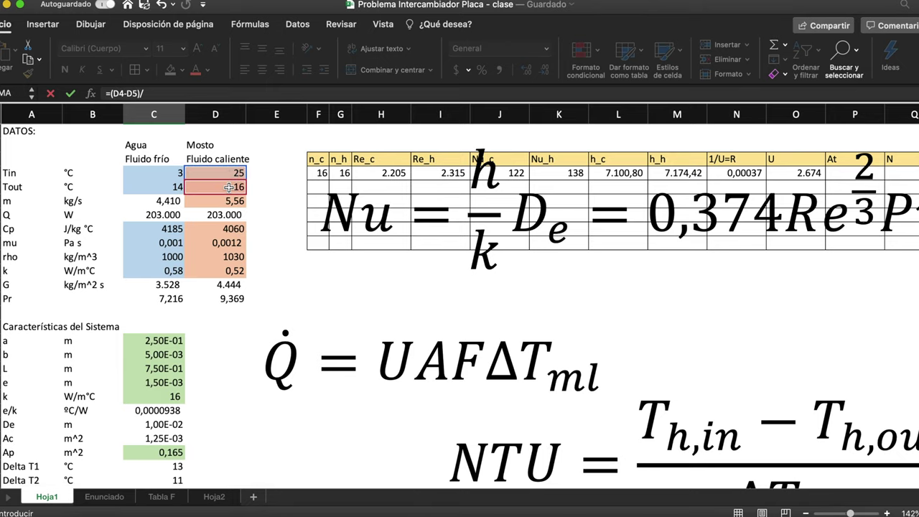
{"action": "scroll", "coordinate": [396, 318], "scroll_direction": "down", "scroll_amount": 5}
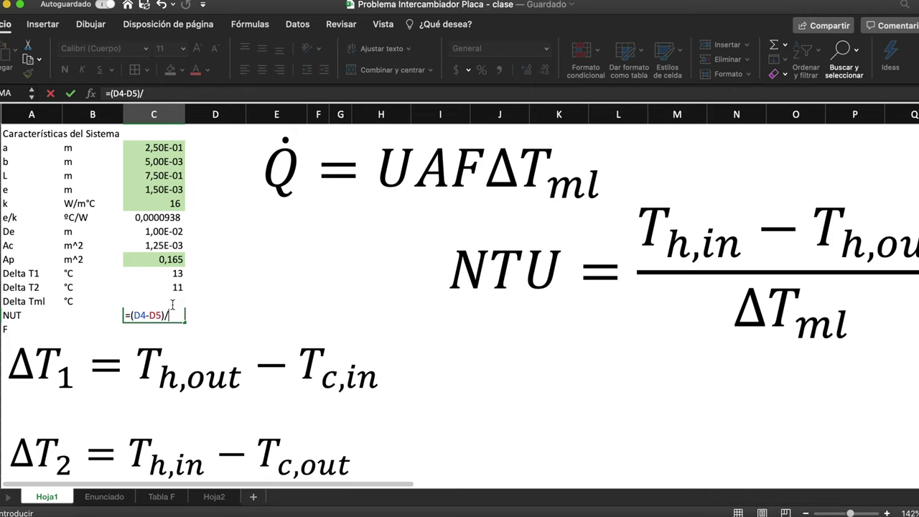
{"action": "key", "text": "Up"}
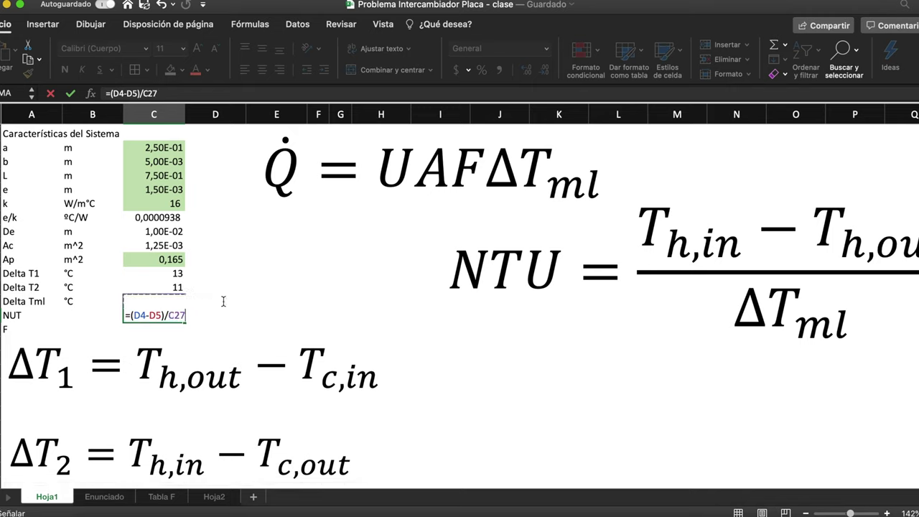
{"action": "key", "text": "Return"}
- Reduce the NUT value in C28 to two displayed decimal places
{"action": "key", "text": "Up"}
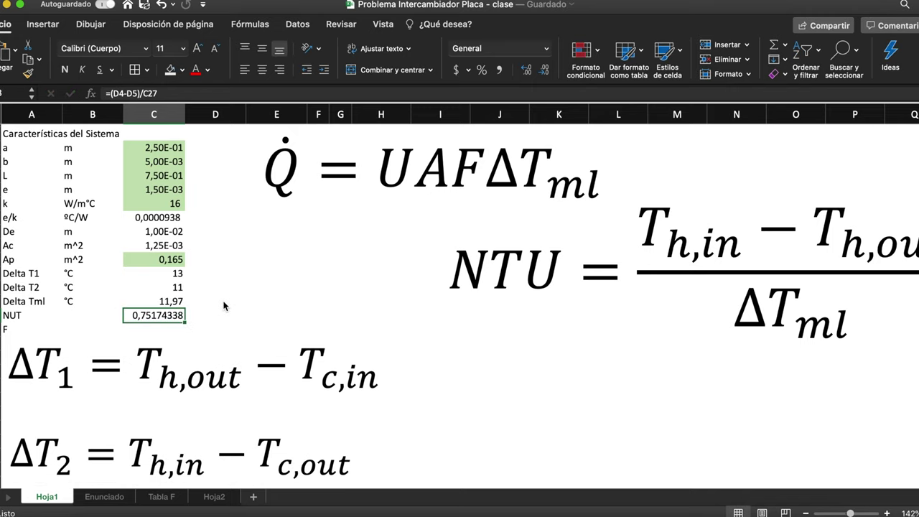
{"action": "left_click", "coordinate": [544, 71]}
{"action": "left_click", "coordinate": [546, 72]}
{"action": "left_click", "coordinate": [548, 73]}
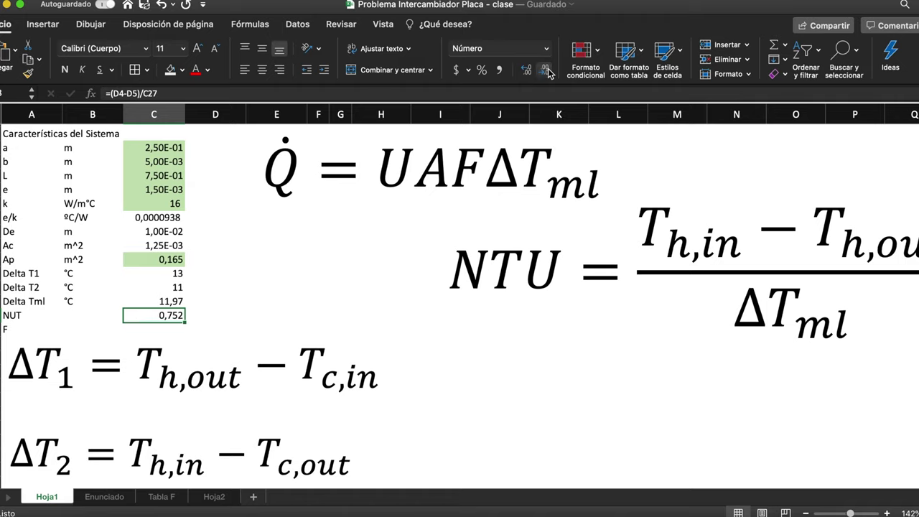
- Change the F label below NUT to F (tabla)
{"action": "left_click", "coordinate": [10, 328]}
{"action": "left_click", "coordinate": [16, 353]}
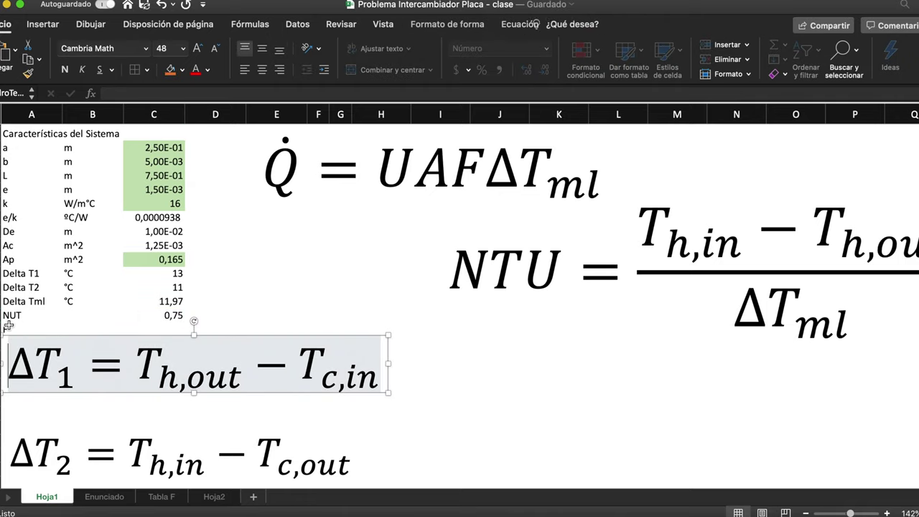
{"action": "left_click", "coordinate": [10, 326]}
{"action": "left_click", "coordinate": [168, 93]}
{"action": "type", "text": "(tabla"}
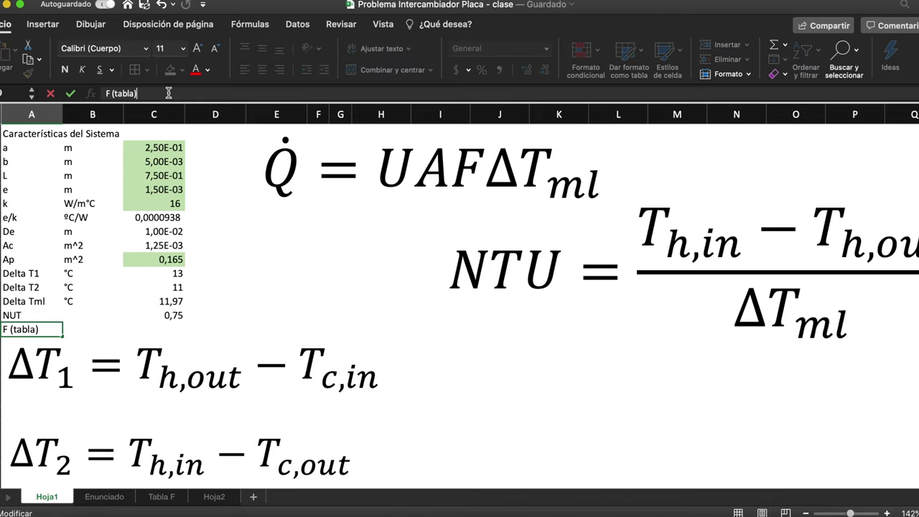
- Look up F for the problem statement's 1/1 pass distribution in the Tabla F chart and enter 098 in C29 on Hoja1
{"action": "left_click", "coordinate": [170, 499]}
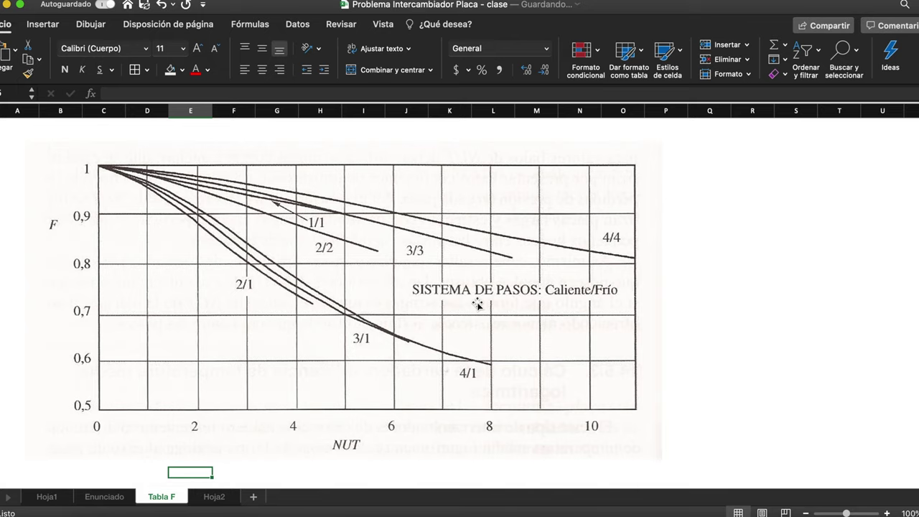
{"action": "left_click", "coordinate": [103, 497]}
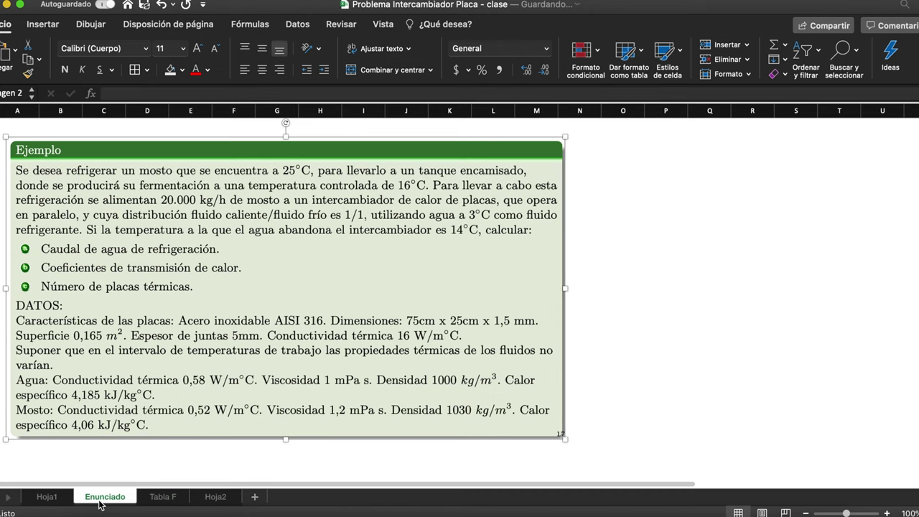
{"action": "left_click", "coordinate": [324, 218]}
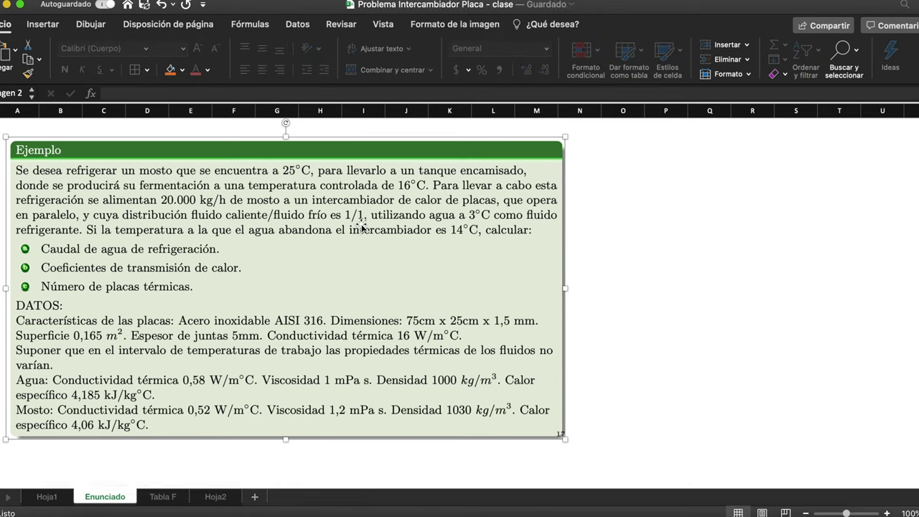
{"action": "left_click", "coordinate": [164, 496]}
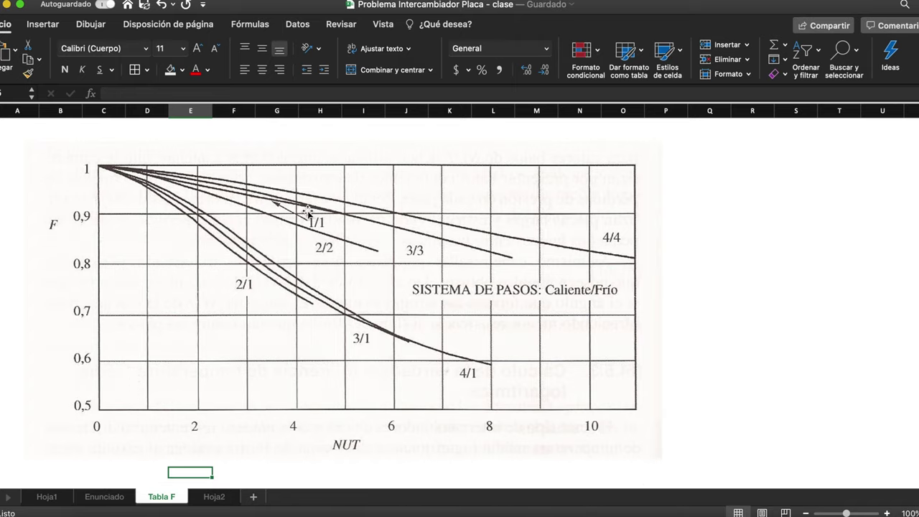
{"action": "left_click", "coordinate": [129, 171]}
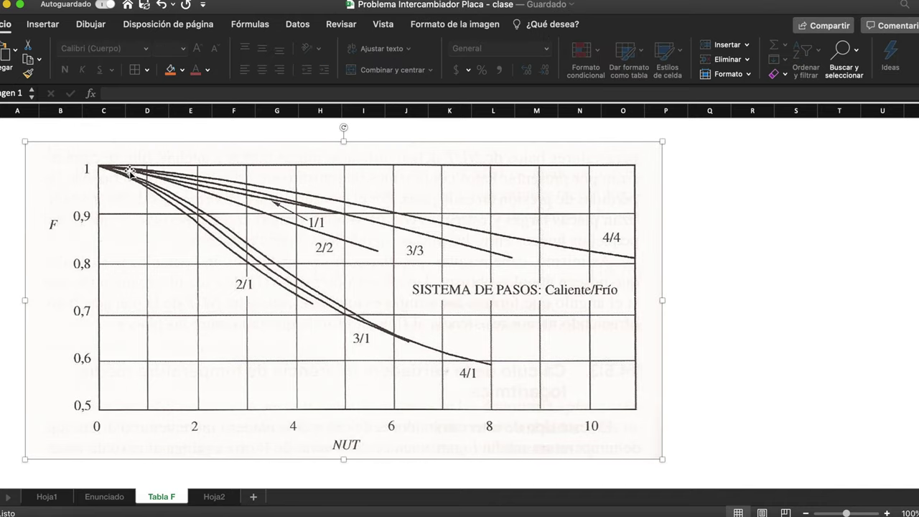
{"action": "left_click", "coordinate": [60, 497]}
{"action": "left_click", "coordinate": [174, 347]}
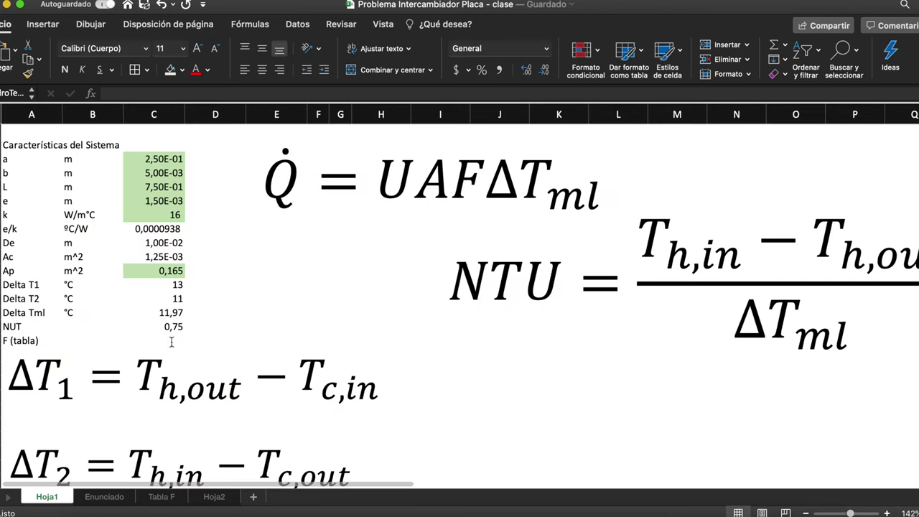
{"action": "left_click", "coordinate": [132, 341]}
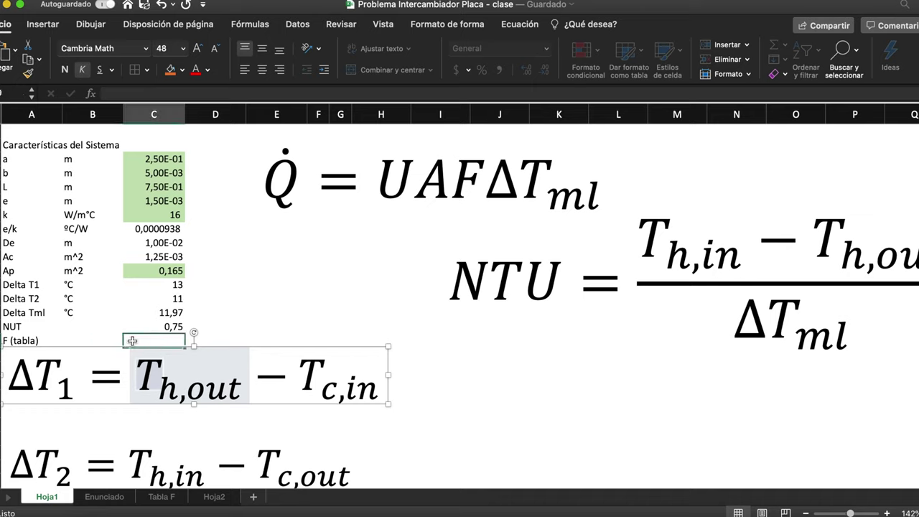
{"action": "type", "text": "0"}
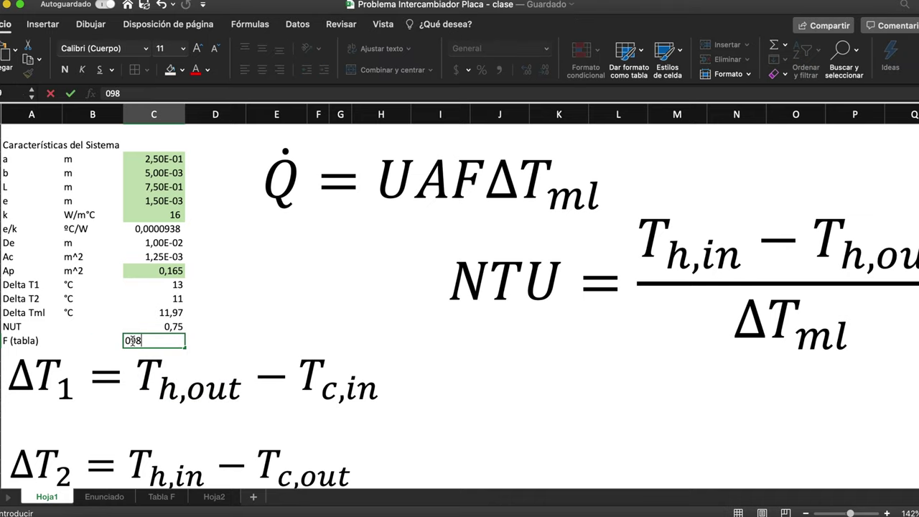
{"action": "type", "text": "98"}
{"action": "key", "text": "Return"}
{"action": "left_click", "coordinate": [352, 355]}
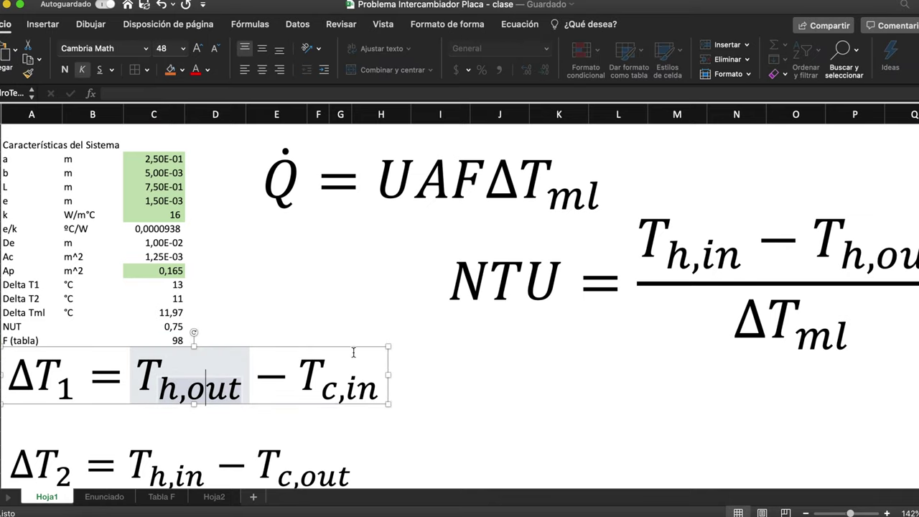
- Delete the ΔT1 and ΔT2 equations and move the NTU equation to just below the Q equation
{"action": "left_click", "coordinate": [353, 346]}
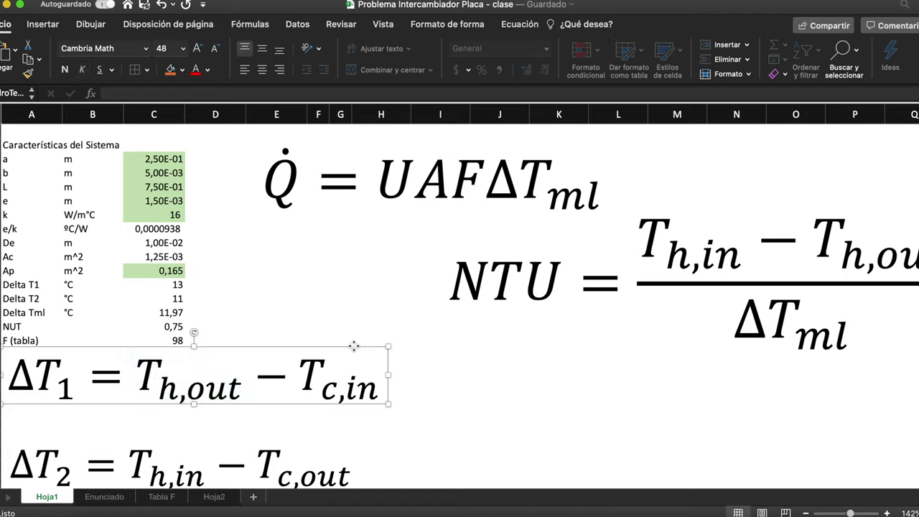
{"action": "key", "text": "BackSpace"}
{"action": "left_click", "coordinate": [269, 449]}
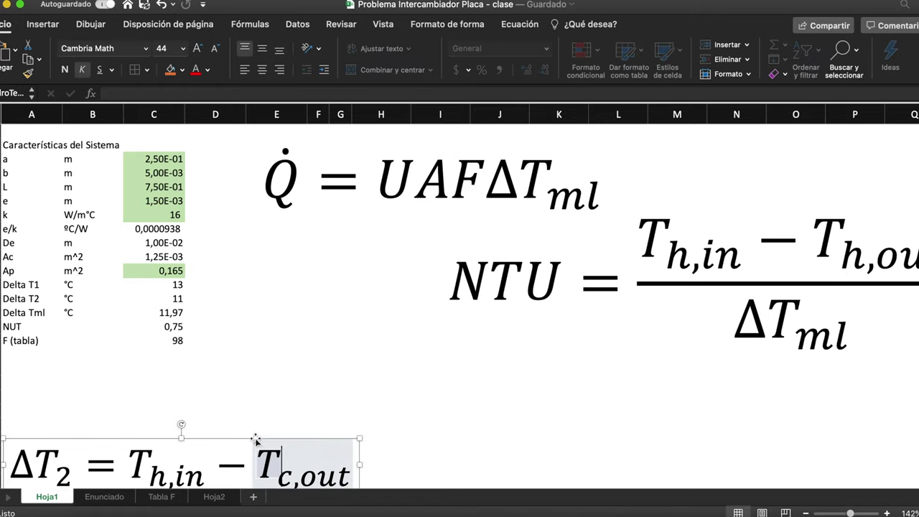
{"action": "left_click", "coordinate": [256, 440]}
{"action": "key", "text": "BackSpace"}
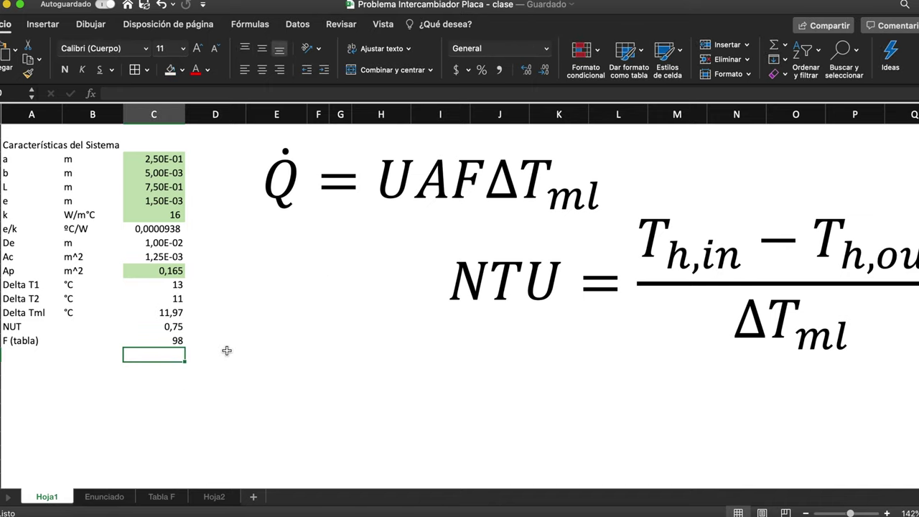
{"action": "left_click", "coordinate": [559, 263]}
{"action": "left_click_drag", "start_coordinate": [716, 210], "coordinate": [530, 283]}
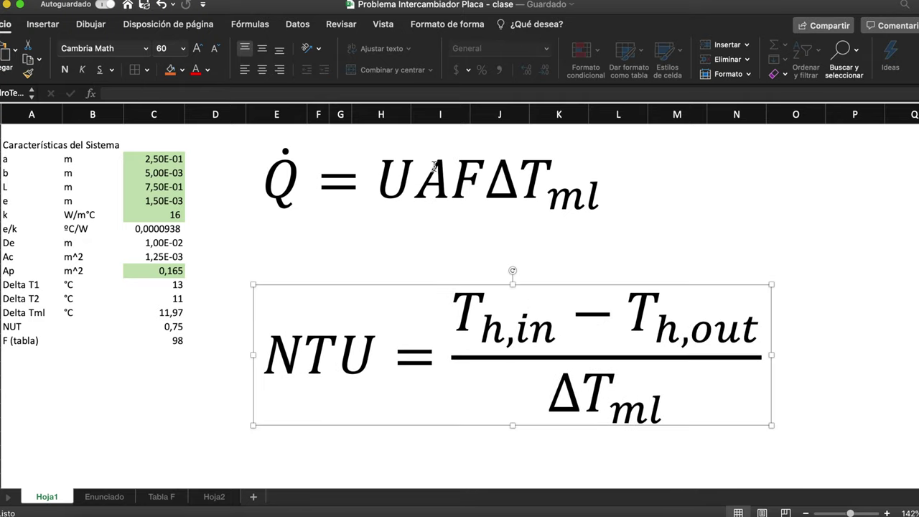
- Add a long double right arrow (⟹) to the end of the Q = UAFΔTml equation
{"action": "left_click", "coordinate": [542, 209]}
{"action": "left_click", "coordinate": [609, 183]}
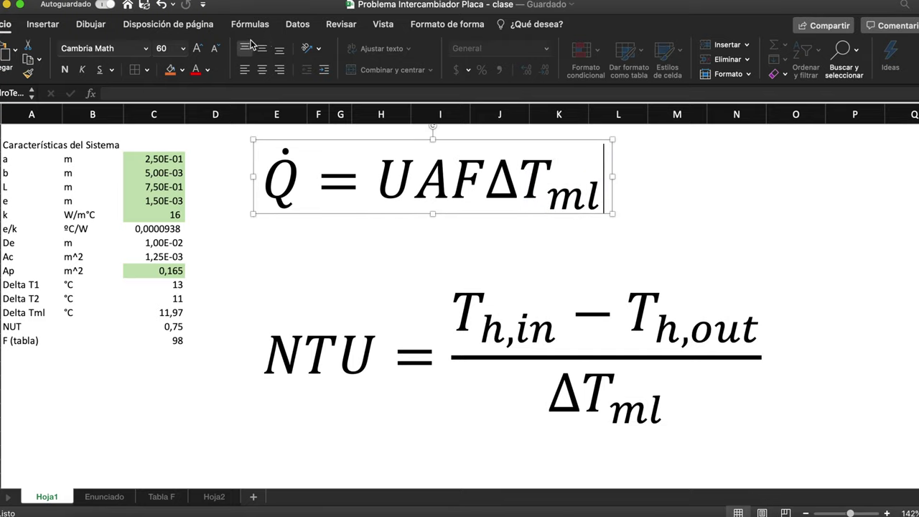
{"action": "key", "text": "super+a"}
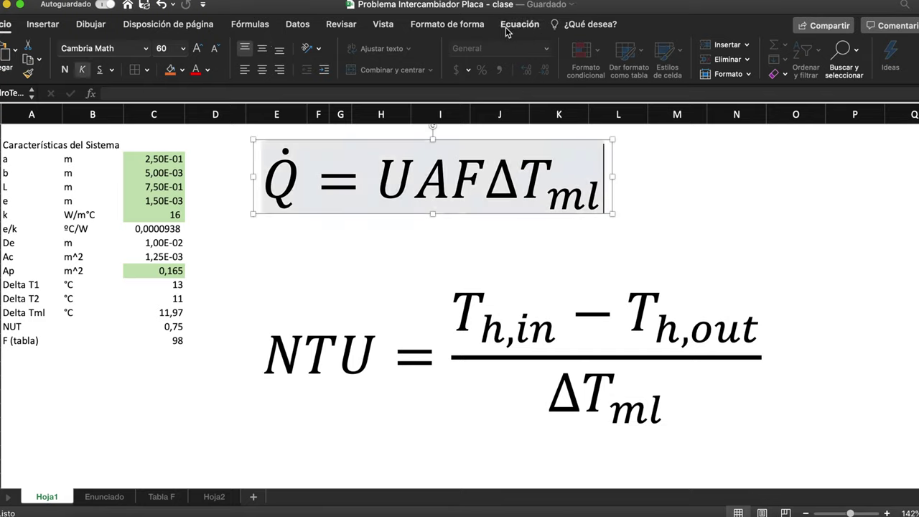
{"action": "left_click", "coordinate": [518, 25]}
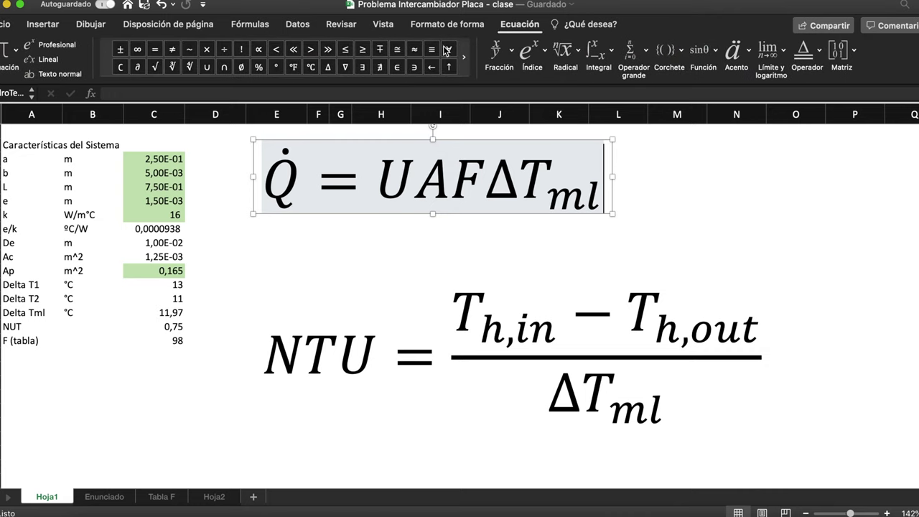
{"action": "left_click", "coordinate": [284, 80]}
{"action": "left_click", "coordinate": [284, 80]}
{"action": "scroll", "coordinate": [287, 310], "scroll_direction": "down", "scroll_amount": 5}
{"action": "scroll", "coordinate": [286, 315], "scroll_direction": "down", "scroll_amount": 8}
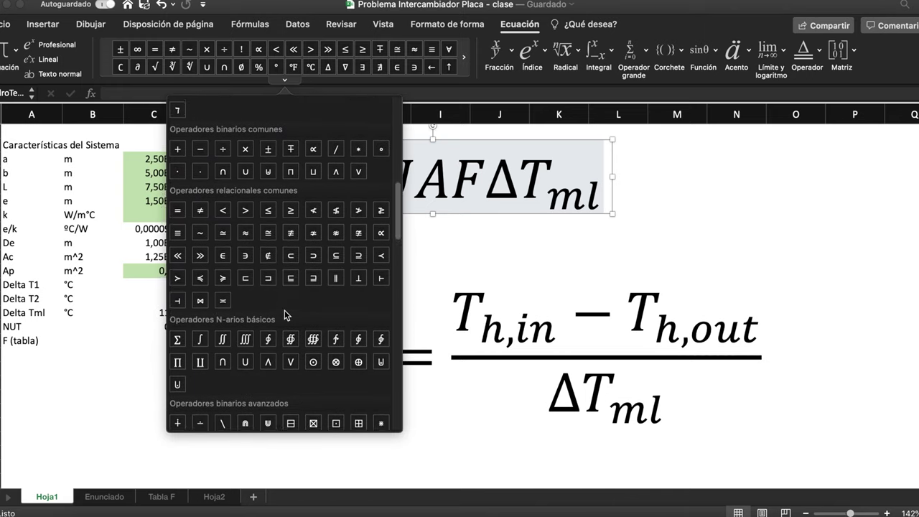
{"action": "scroll", "coordinate": [288, 314], "scroll_direction": "down", "scroll_amount": 4}
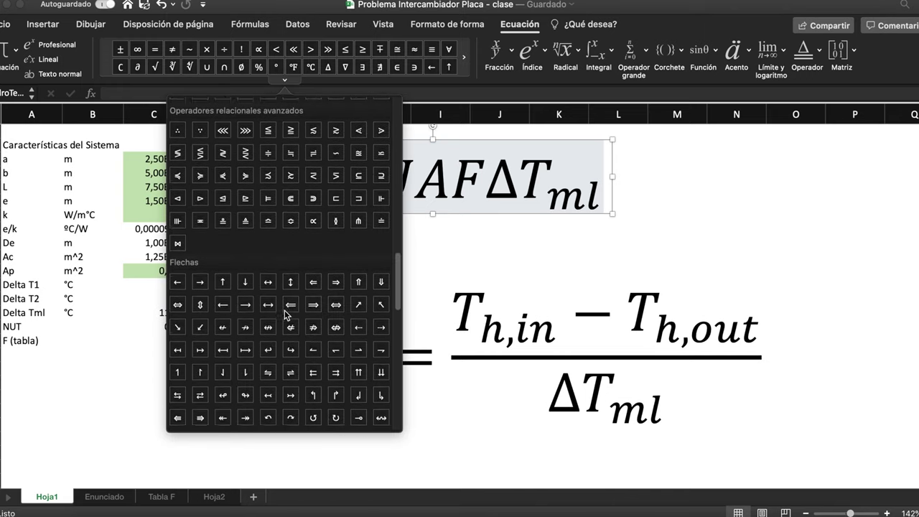
{"action": "key", "text": "Escape"}
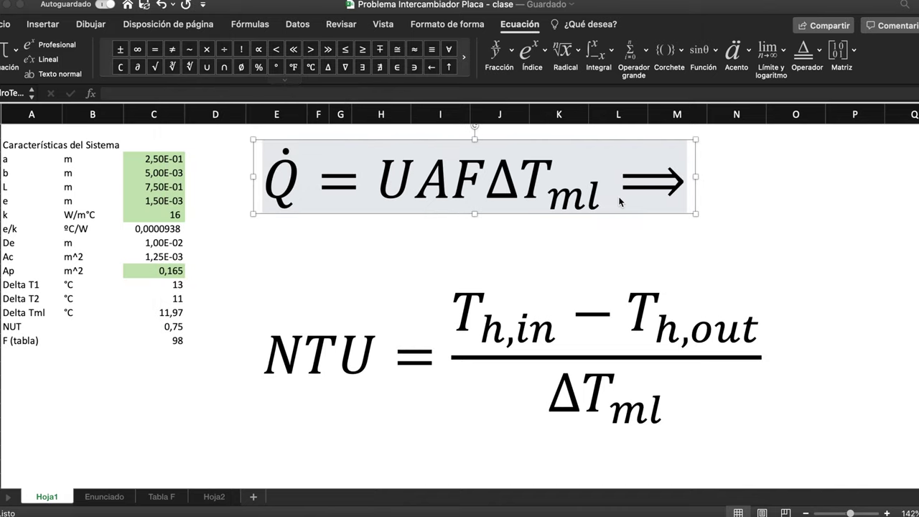
- Continue the Q equation after the arrow with A = and begin its right-hand side with a \dot accent
{"action": "left_click", "coordinate": [619, 198]}
{"action": "key", "text": "Right"}
{"action": "type", "text": "A"}
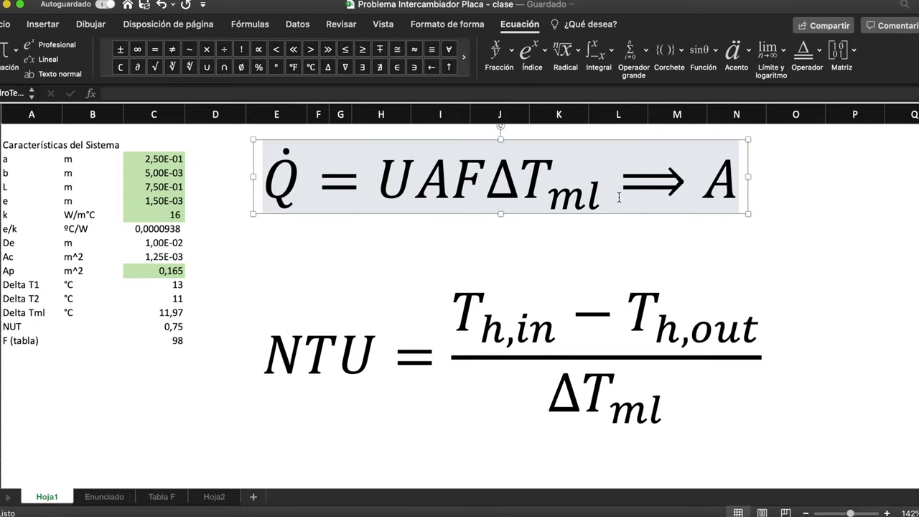
{"action": "type", "text": " = "}
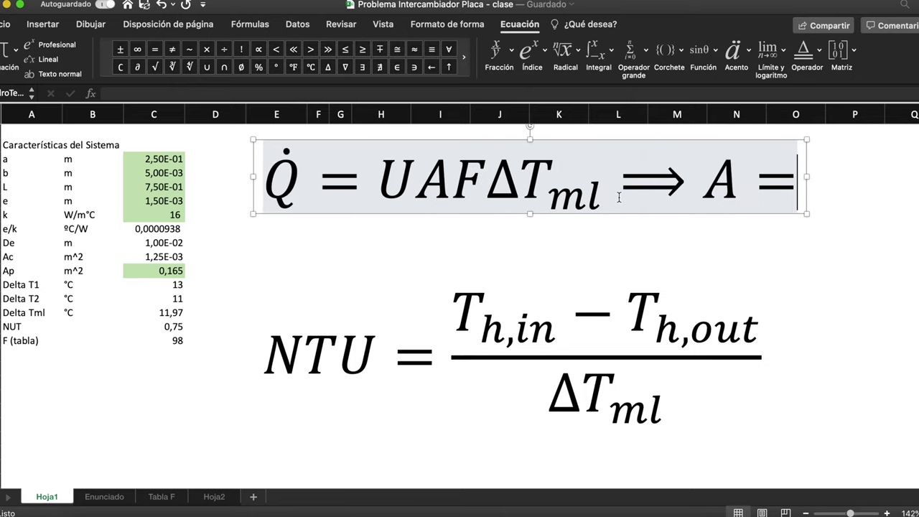
{"action": "type", "text": "\\dot"}
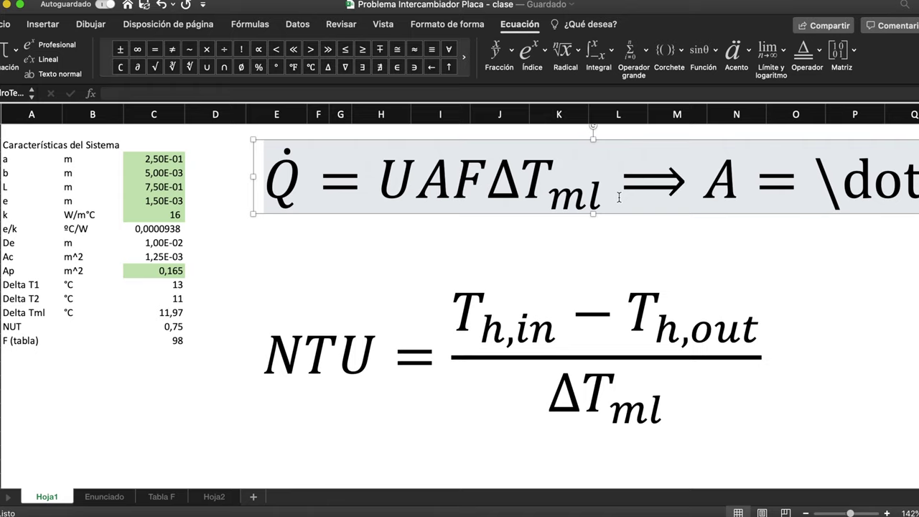
{"action": "key", "text": "space"}
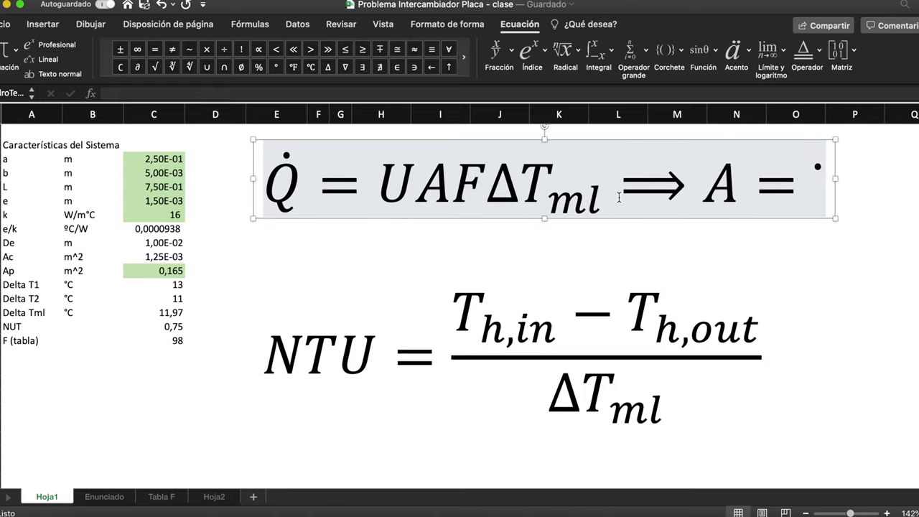
{"action": "type", "text": "\\do"}
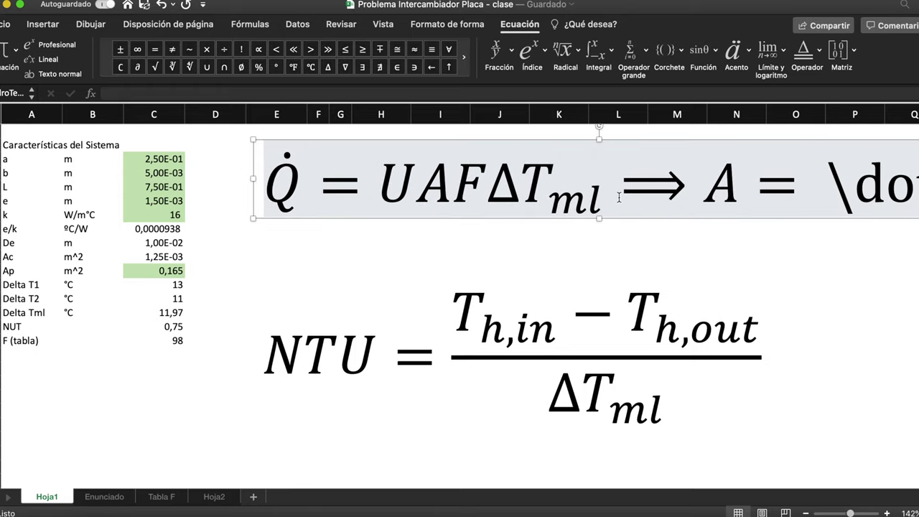
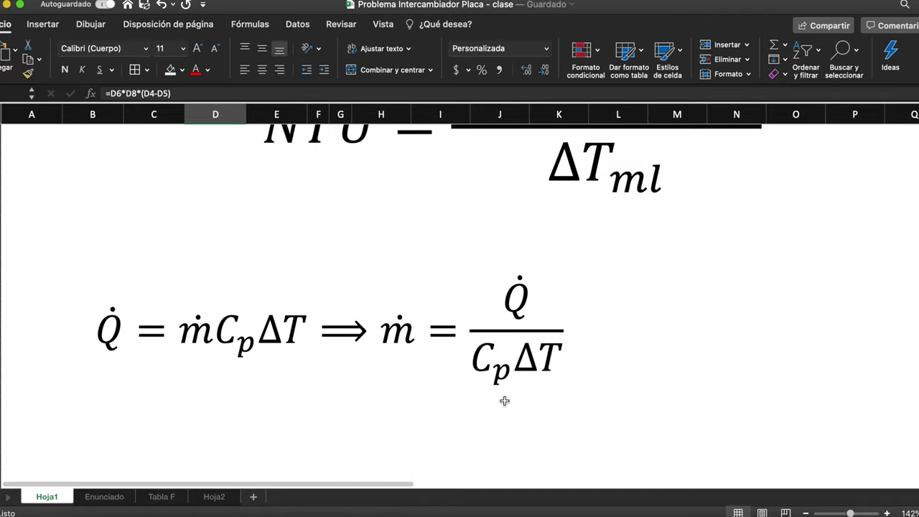
- Move the Nu equation down off the results table so that it sits below the table's rows
{"action": "scroll", "coordinate": [505, 401], "scroll_direction": "left", "scroll_amount": 5}
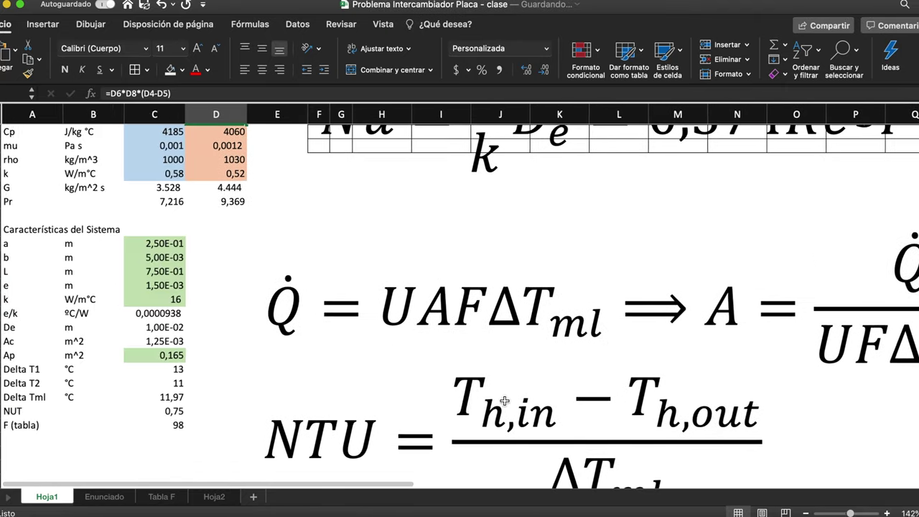
{"action": "scroll", "coordinate": [505, 401], "scroll_direction": "up", "scroll_amount": 5}
{"action": "scroll", "coordinate": [505, 401], "scroll_direction": "right", "scroll_amount": 5}
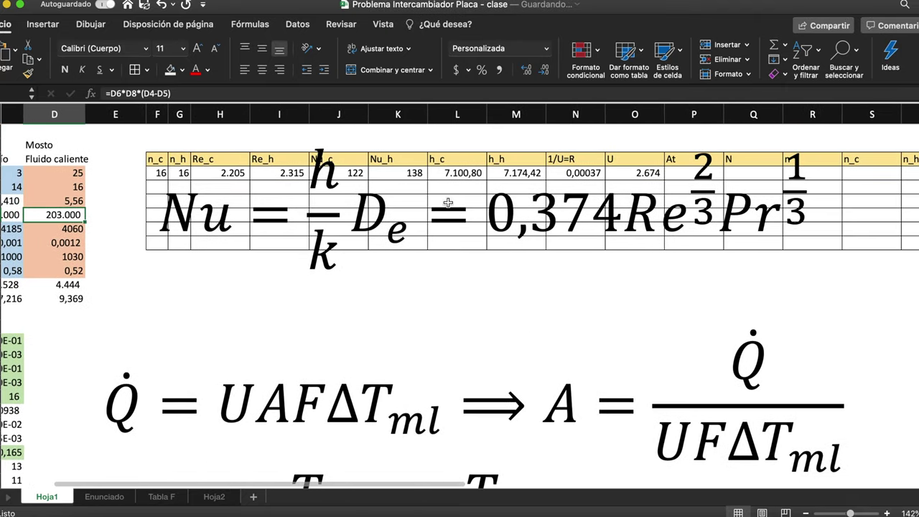
{"action": "left_click", "coordinate": [487, 215]}
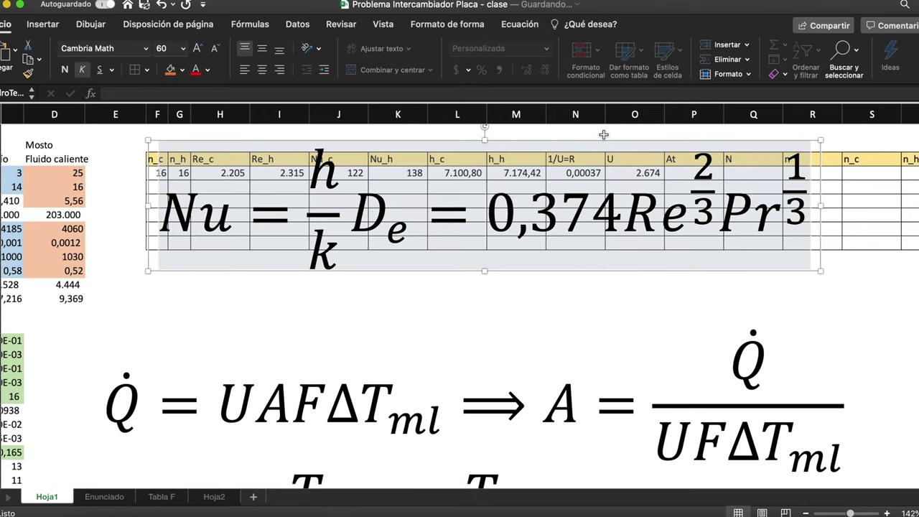
{"action": "left_click_drag", "start_coordinate": [599, 141], "coordinate": [534, 243]}
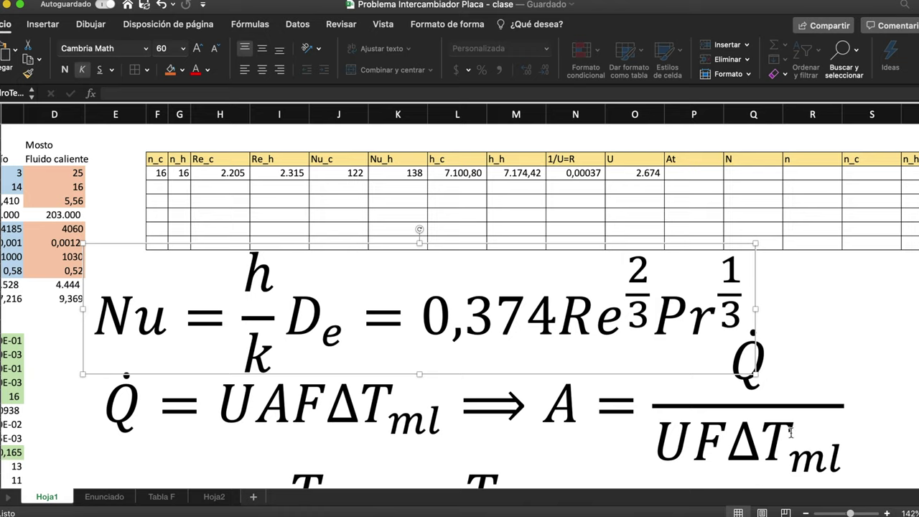
- Start the At formula in P4 with an absolute reference to the hot fluid's Q and an open denominator, =$D$7/(
{"action": "left_click", "coordinate": [678, 173]}
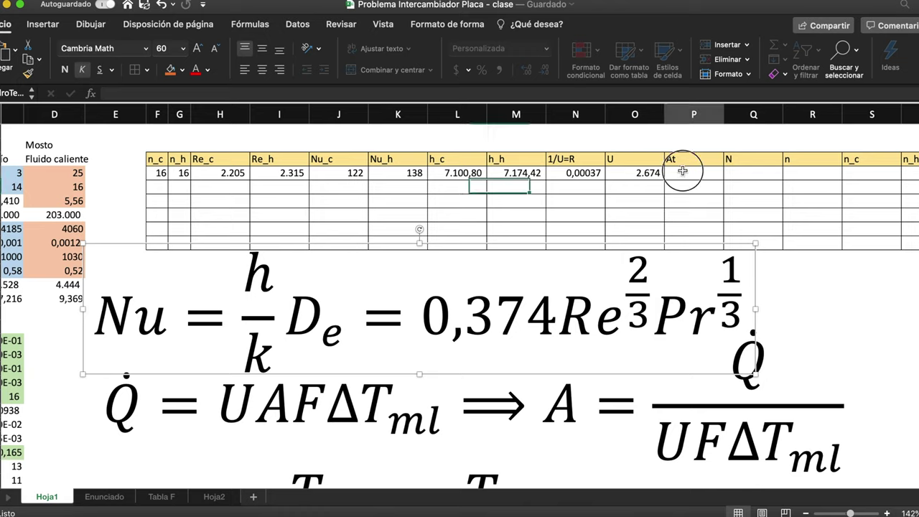
{"action": "type", "text": "="}
{"action": "scroll", "coordinate": [198, 333], "scroll_direction": "left", "scroll_amount": 5}
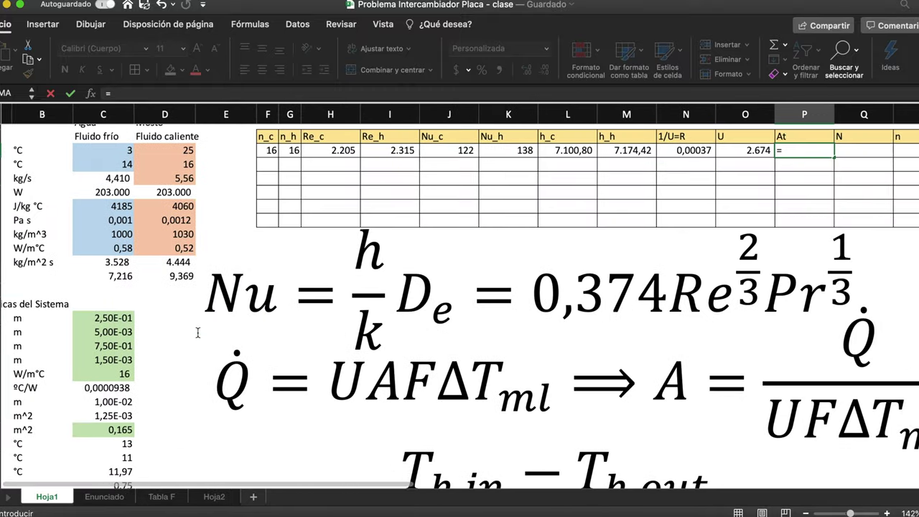
{"action": "left_click", "coordinate": [212, 180]}
{"action": "left_click", "coordinate": [207, 191]}
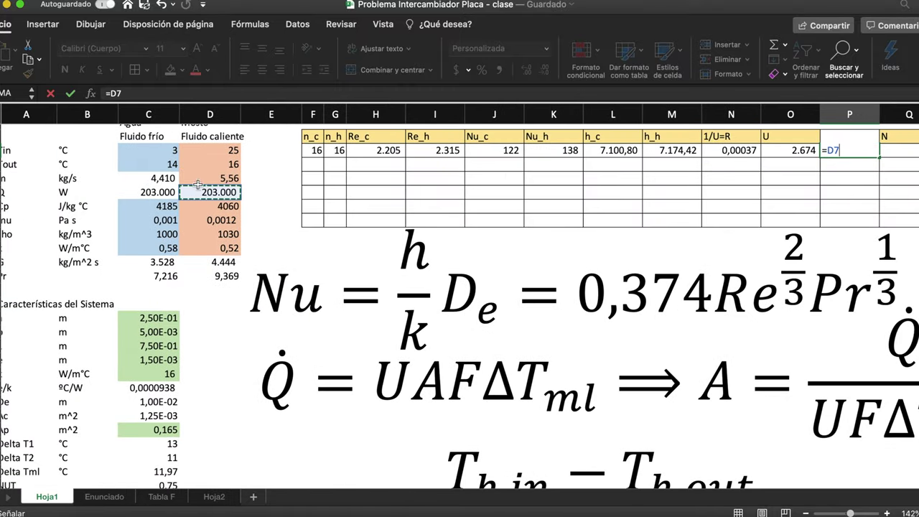
{"action": "left_click", "coordinate": [116, 93]}
{"action": "type", "text": "$"}
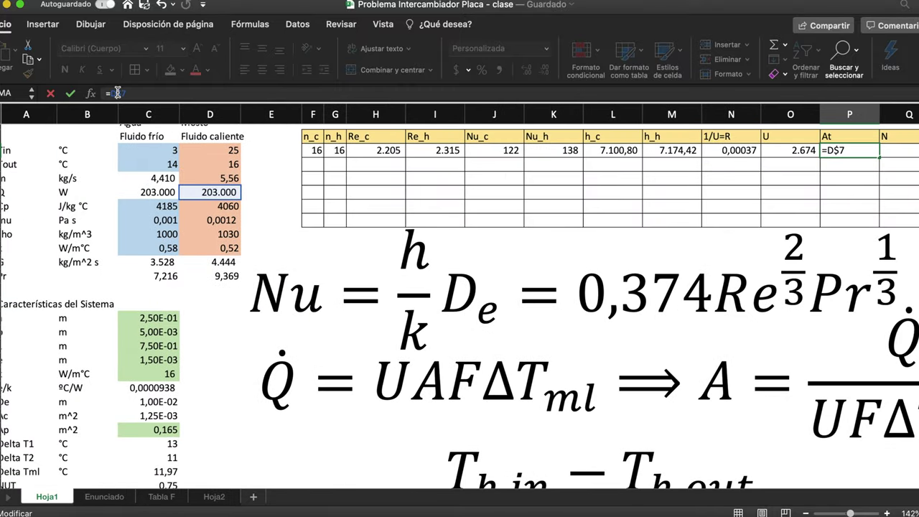
{"action": "left_click", "coordinate": [117, 93]}
{"action": "type", "text": "-"}
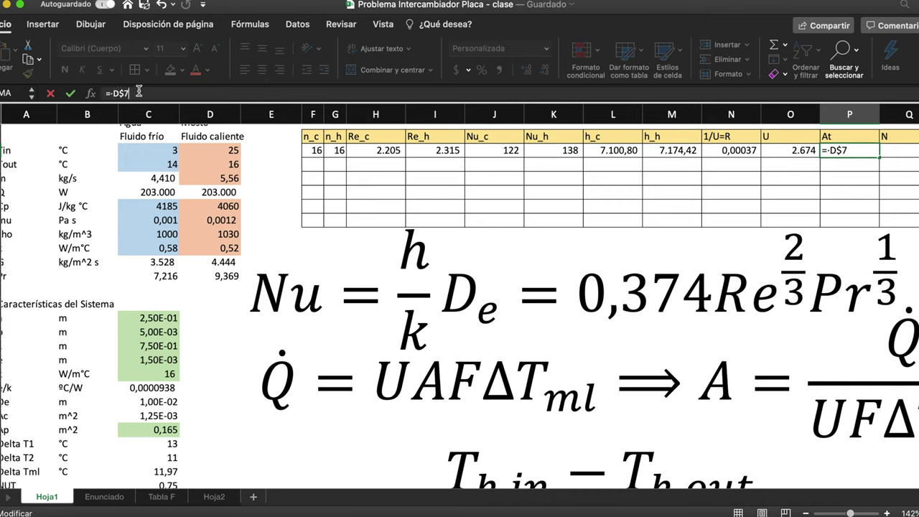
{"action": "key", "text": "BackSpace"}
{"action": "type", "text": "$"}
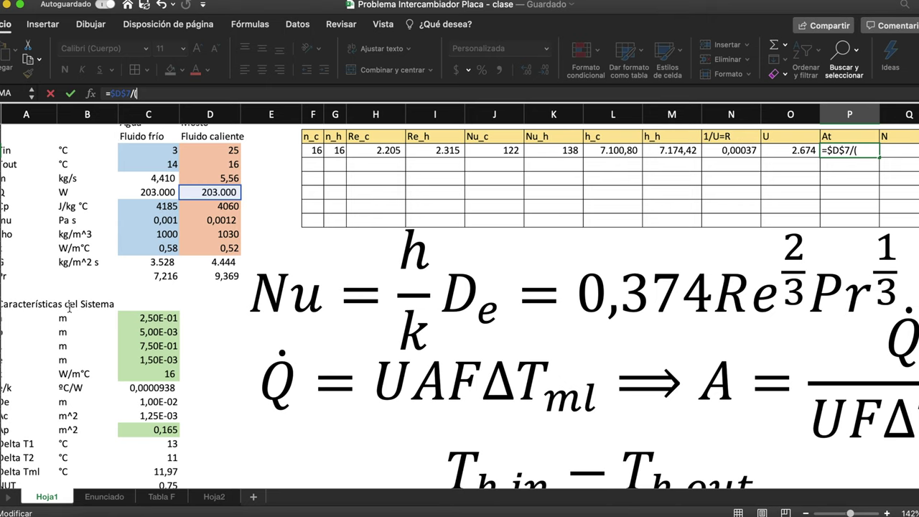
- Add U from O4 multiplied by the F factor, as the absolute reference $C$29, to the At formula's denominator
{"action": "scroll", "coordinate": [109, 435], "scroll_direction": "down", "scroll_amount": 5}
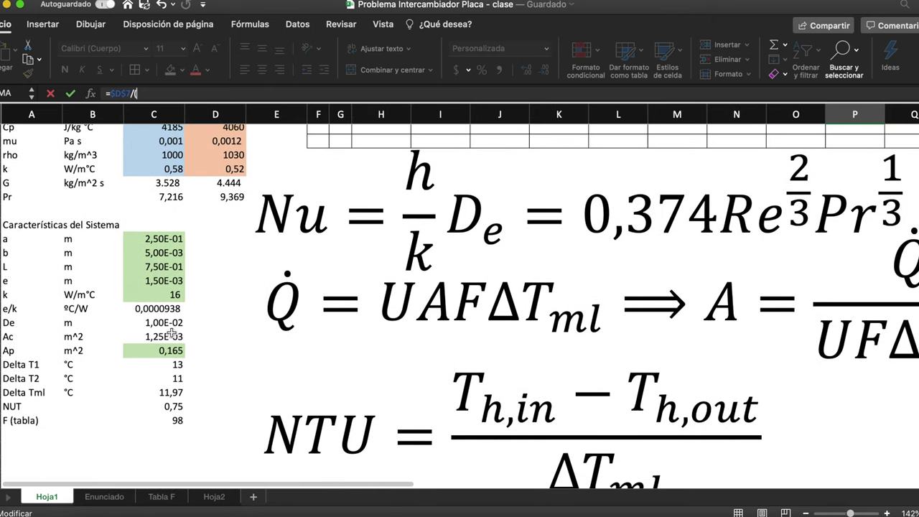
{"action": "scroll", "coordinate": [445, 303], "scroll_direction": "up", "scroll_amount": 5}
{"action": "scroll", "coordinate": [445, 303], "scroll_direction": "right", "scroll_amount": 3}
{"action": "scroll", "coordinate": [445, 303], "scroll_direction": "down", "scroll_amount": 1}
{"action": "left_click", "coordinate": [657, 173]}
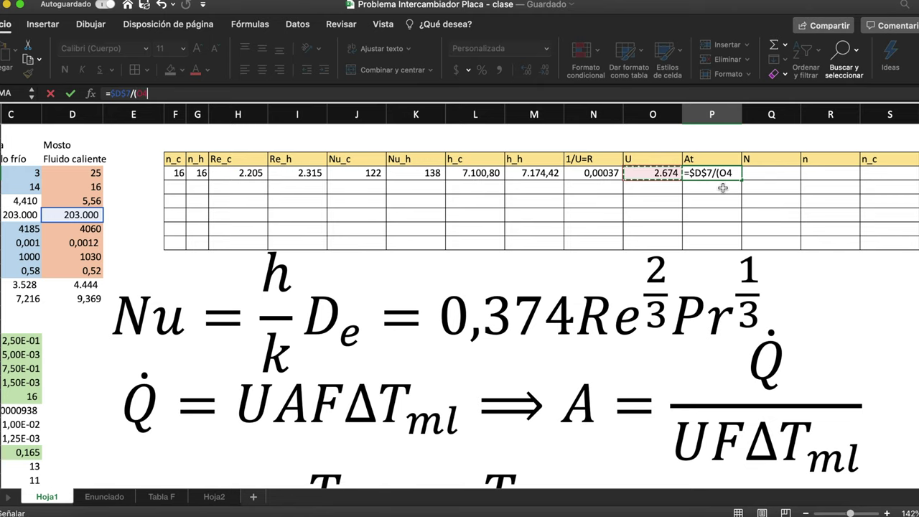
{"action": "type", "text": "*"}
{"action": "scroll", "coordinate": [408, 423], "scroll_direction": "down", "scroll_amount": 1}
{"action": "scroll", "coordinate": [409, 424], "scroll_direction": "left", "scroll_amount": 1}
{"action": "scroll", "coordinate": [408, 424], "scroll_direction": "down", "scroll_amount": 3}
{"action": "scroll", "coordinate": [409, 423], "scroll_direction": "left", "scroll_amount": 2}
{"action": "left_click", "coordinate": [172, 429]}
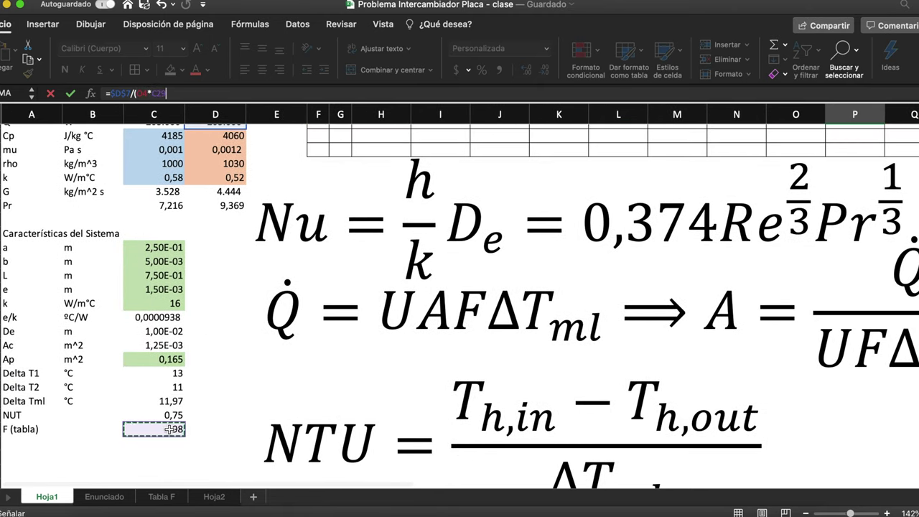
{"action": "left_click", "coordinate": [162, 93]}
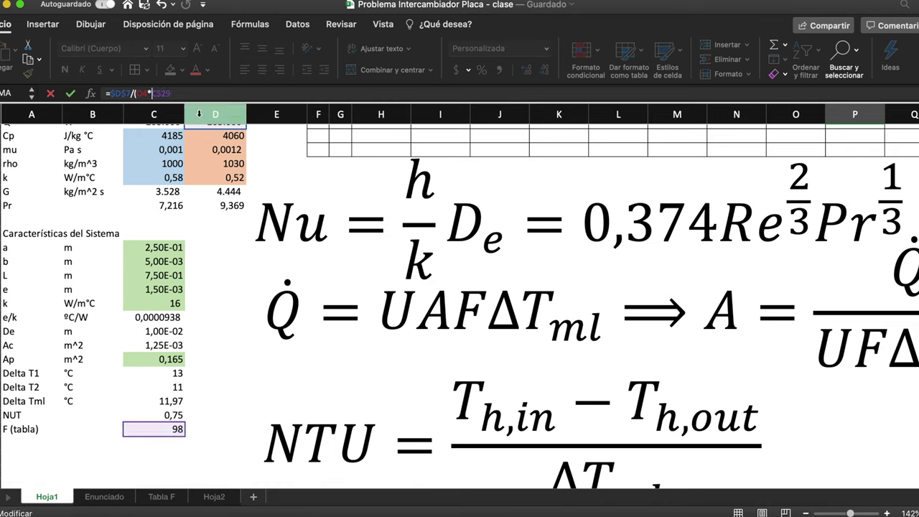
- Complete the At formula with Delta Tml as an absolute reference, giving =$D$7/(O4*$C$29*$C$27)
{"action": "type", "text": "*"}
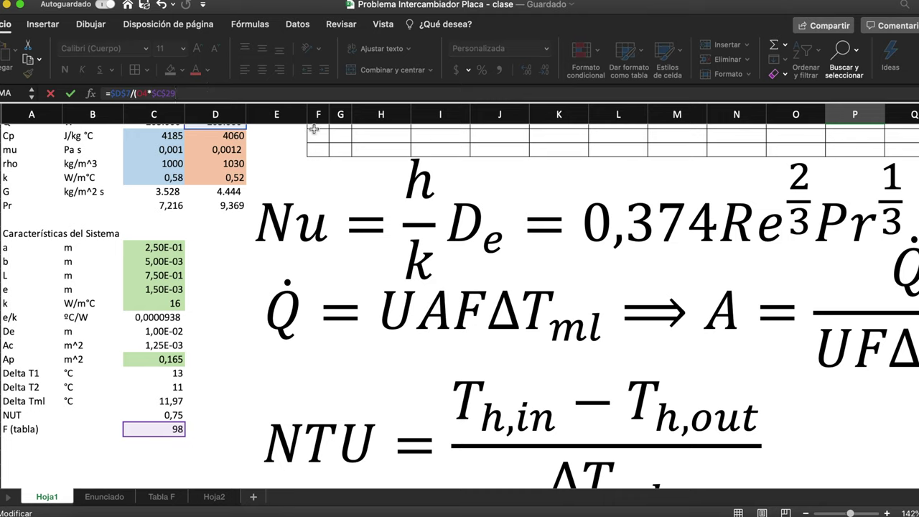
{"action": "left_click", "coordinate": [170, 401]}
{"action": "left_click", "coordinate": [207, 95]}
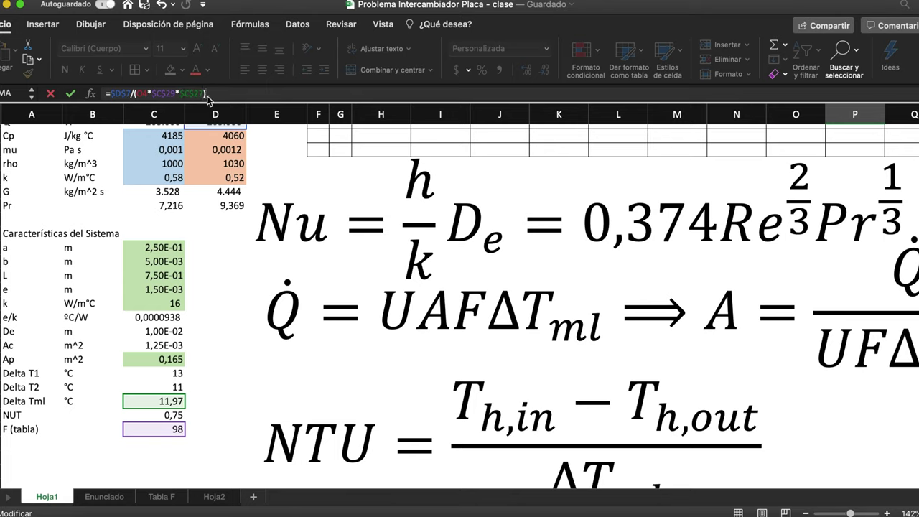
{"action": "key", "text": "Return"}
- Correct the F (tabla) value in C29 to 0,98
{"action": "left_click", "coordinate": [176, 466]}
{"action": "type", "text": ",98"}
{"action": "key", "text": "Return"}
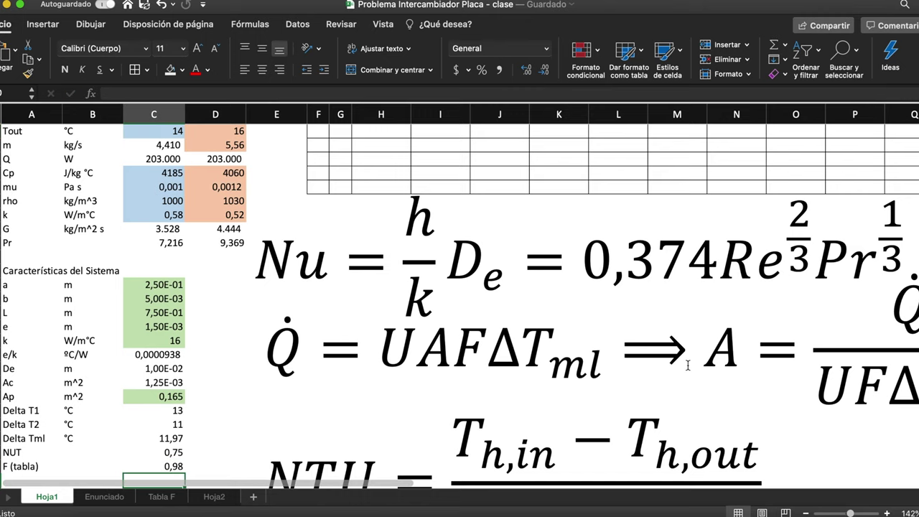
{"action": "scroll", "coordinate": [687, 366], "scroll_direction": "up", "scroll_amount": 4}
{"action": "scroll", "coordinate": [686, 366], "scroll_direction": "right", "scroll_amount": 3}
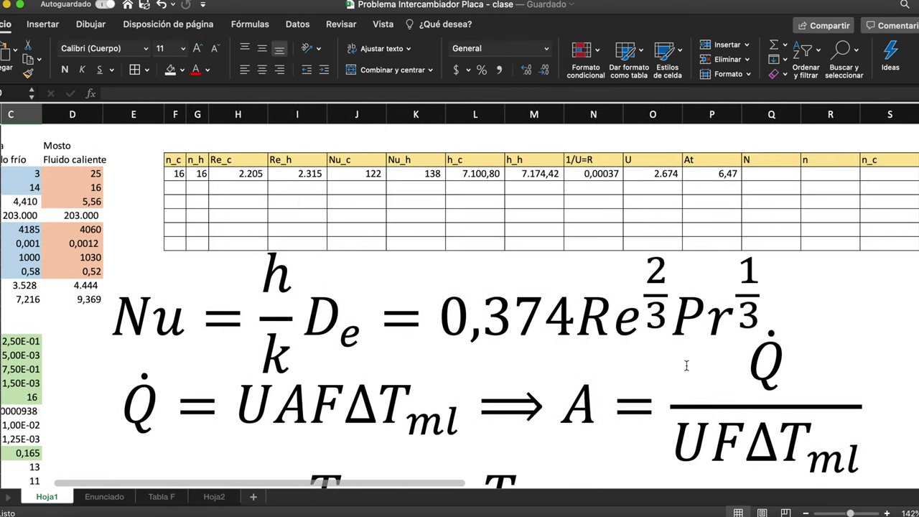
{"action": "scroll", "coordinate": [687, 366], "scroll_direction": "right", "scroll_amount": 2}
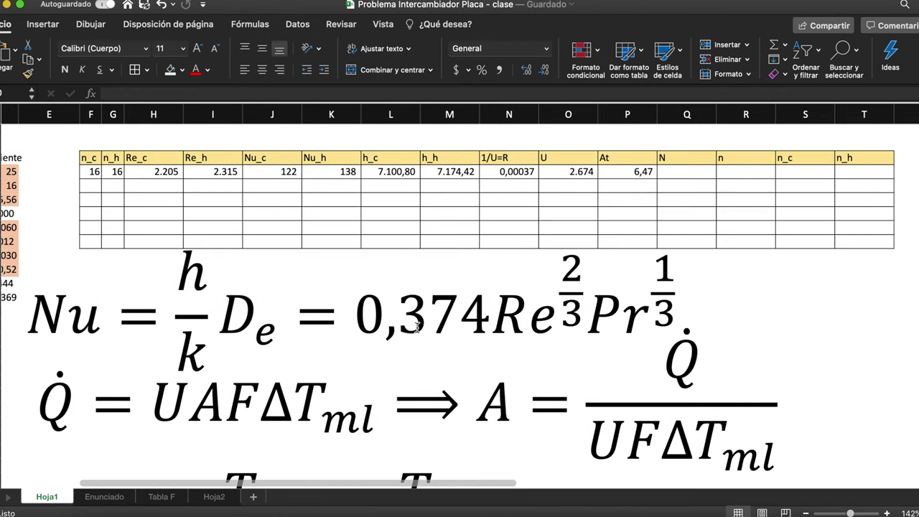
- Calculate N in Q4 by dividing the total area At by the plate area Ap, as =P4/C24
{"action": "left_click", "coordinate": [639, 174]}
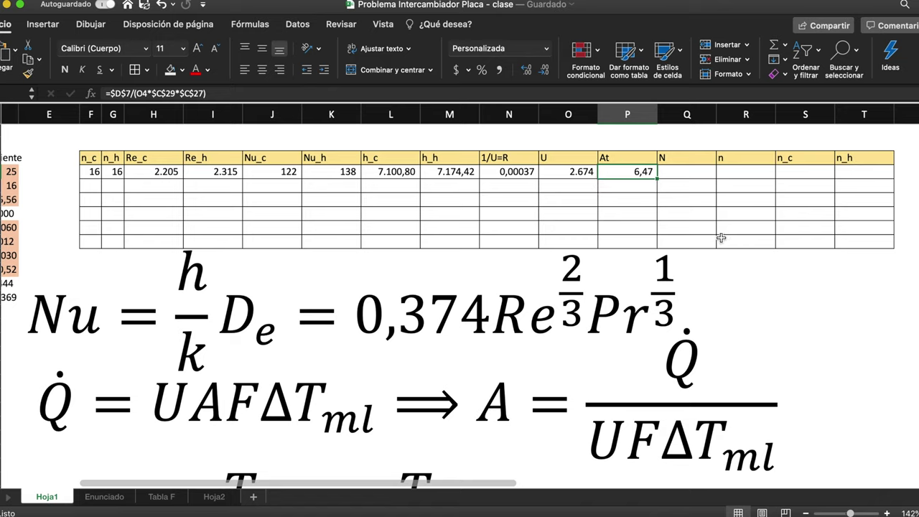
{"action": "left_click", "coordinate": [675, 168]}
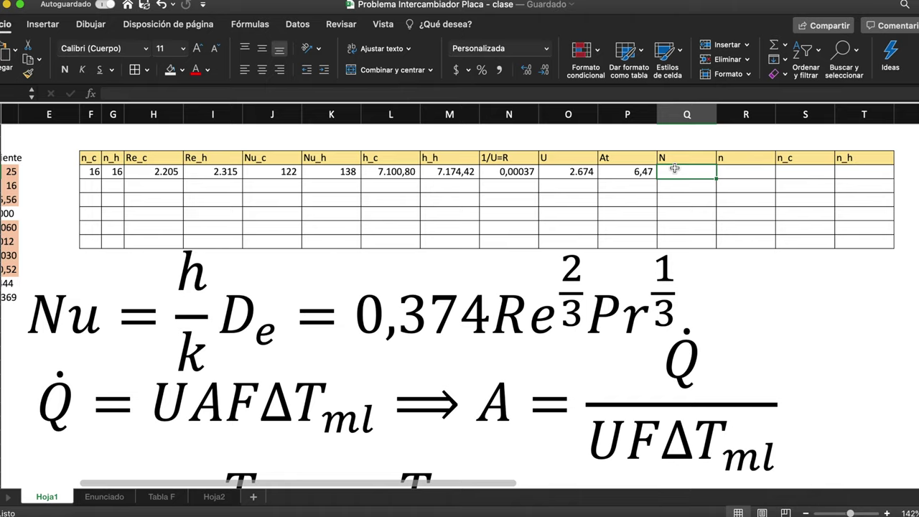
{"action": "type", "text": "="}
{"action": "left_click", "coordinate": [641, 171]}
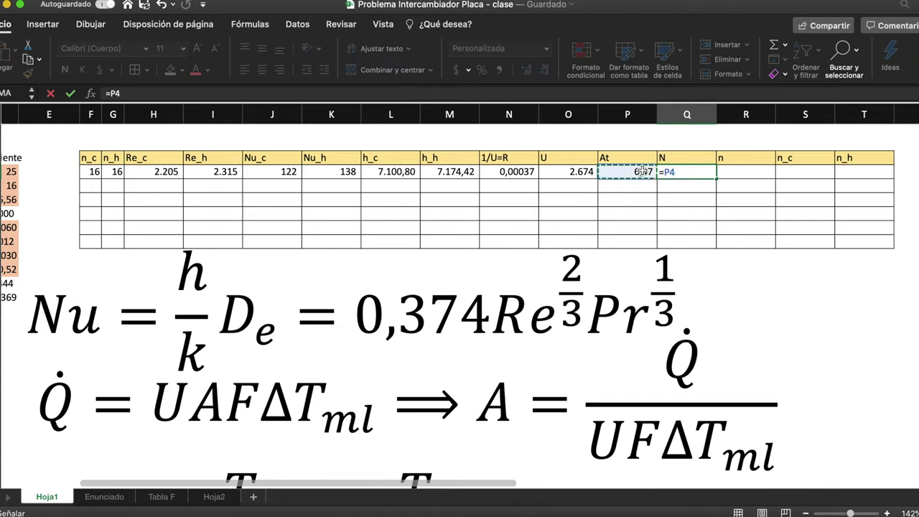
{"action": "type", "text": "/"}
{"action": "scroll", "coordinate": [342, 436], "scroll_direction": "left", "scroll_amount": 8}
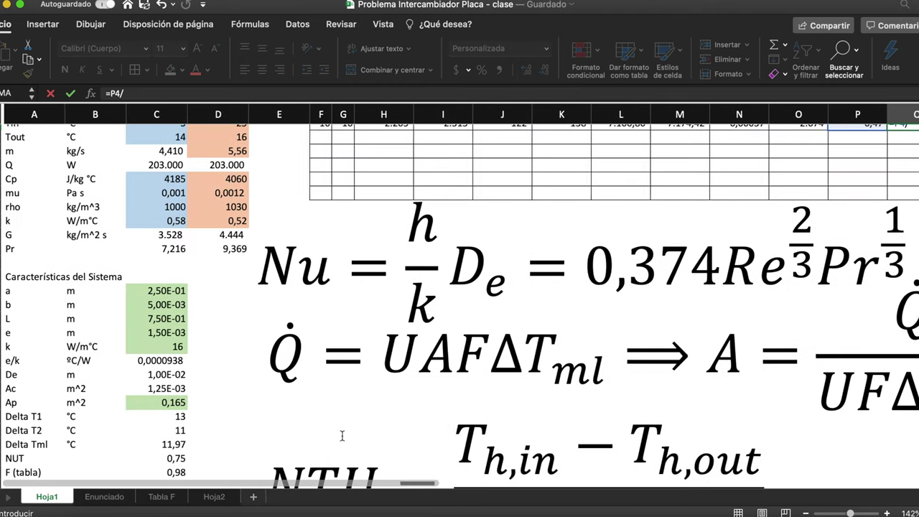
{"action": "scroll", "coordinate": [342, 436], "scroll_direction": "down", "scroll_amount": 3}
{"action": "left_click", "coordinate": [155, 364]}
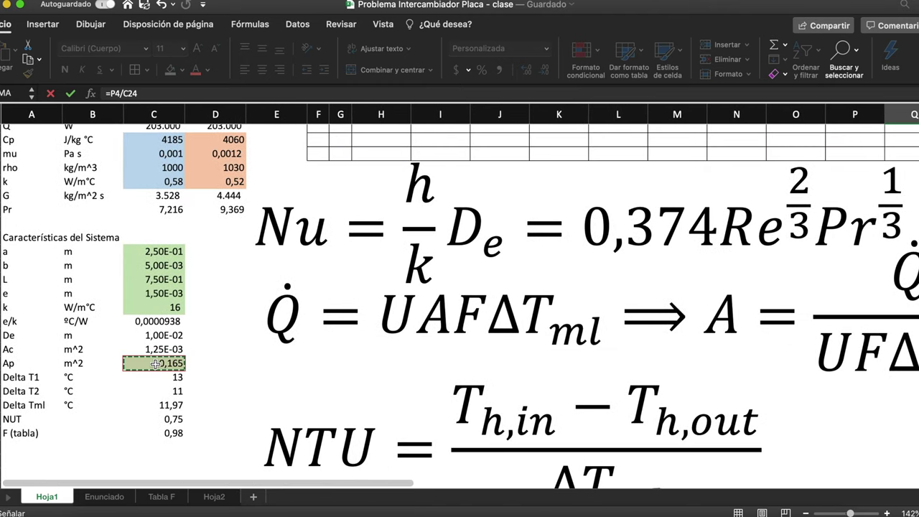
{"action": "key", "text": "Return"}
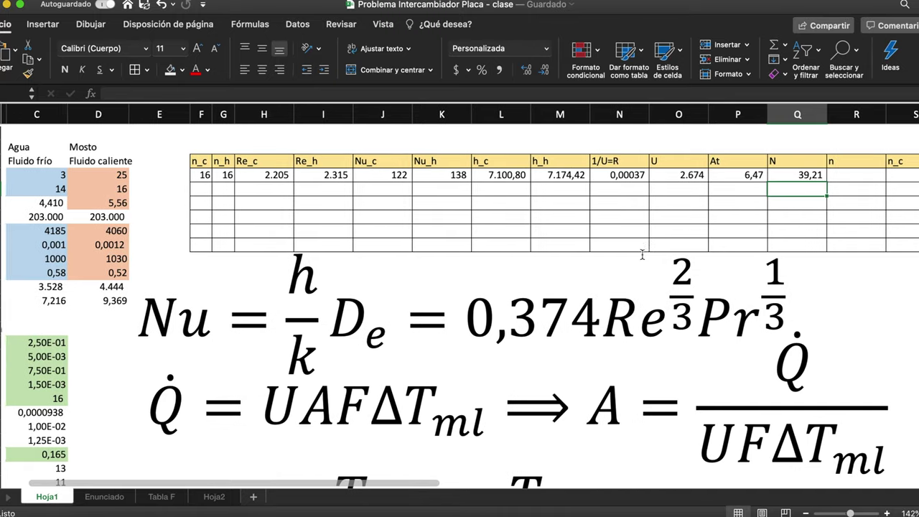
- Round N in Q4 up to a whole number with =REDONDEAR.MAS(P4/C24;0) and display it without decimals
{"action": "left_click", "coordinate": [852, 171]}
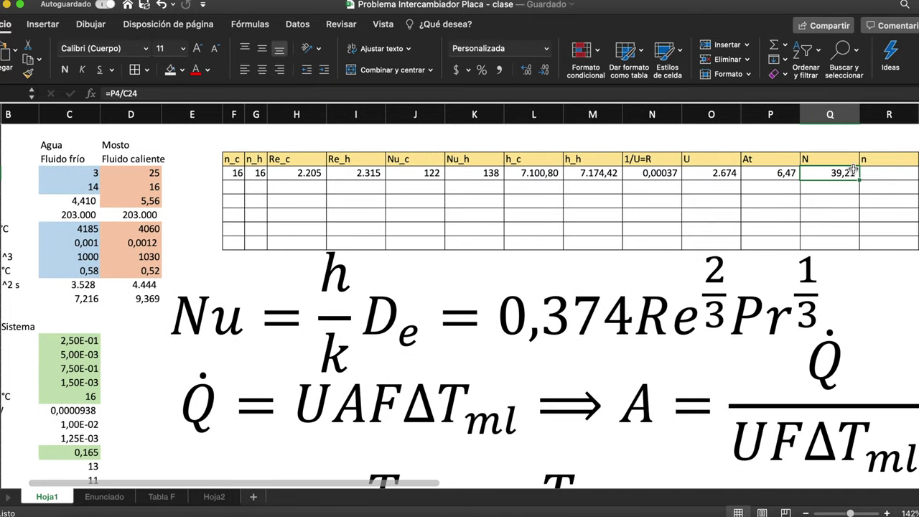
{"action": "left_click", "coordinate": [112, 94]}
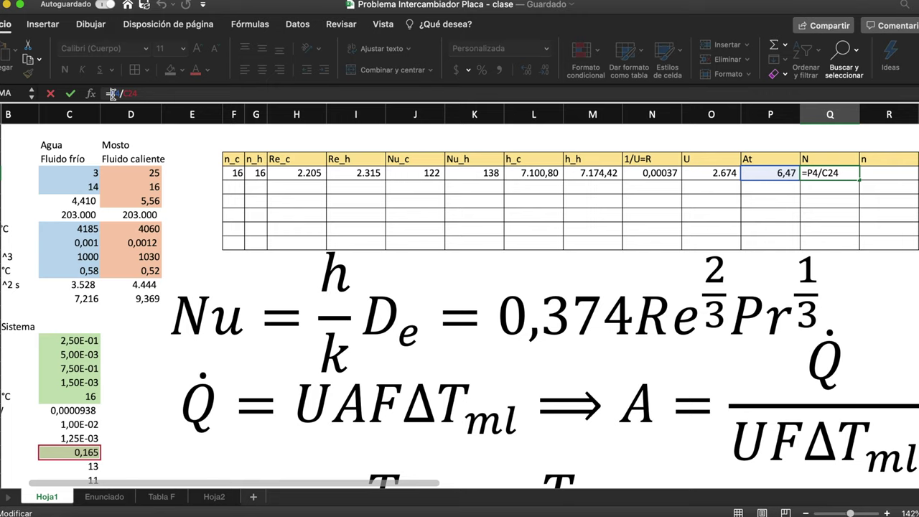
{"action": "type", "text": "R"}
{"action": "type", "text": "edondear"}
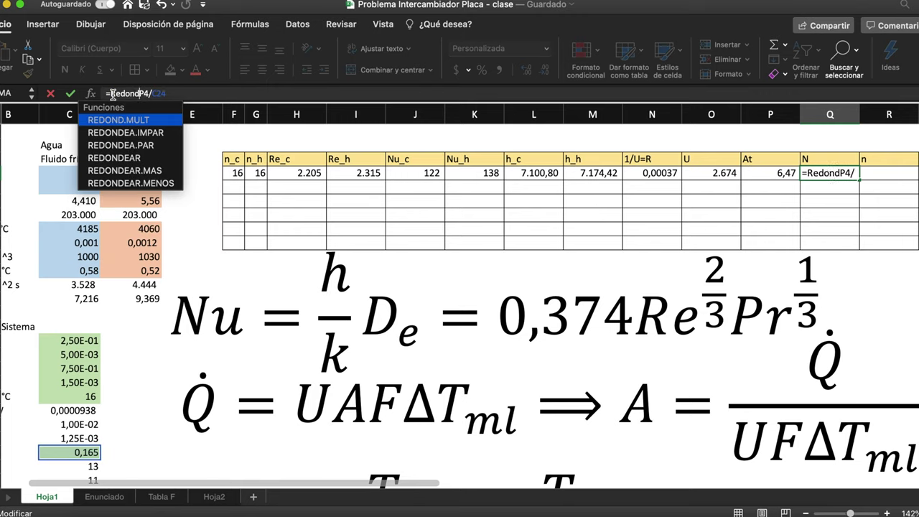
{"action": "type", "text": ".mas(P4/C24"}
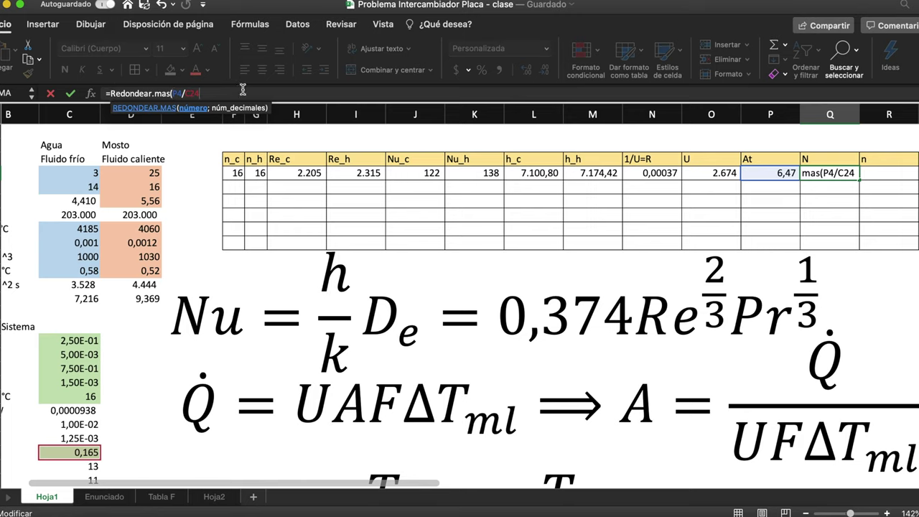
{"action": "type", "text": ";0"}
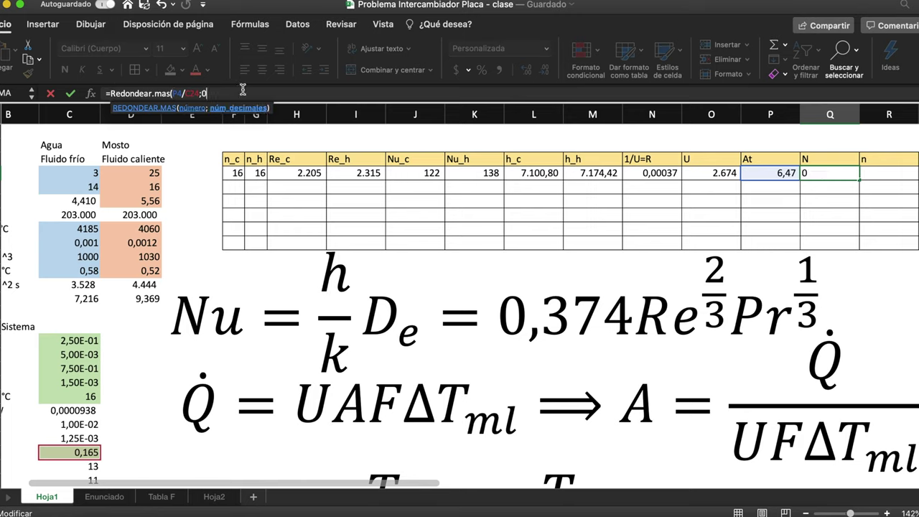
{"action": "type", "text": ")"}
{"action": "key", "text": "Return"}
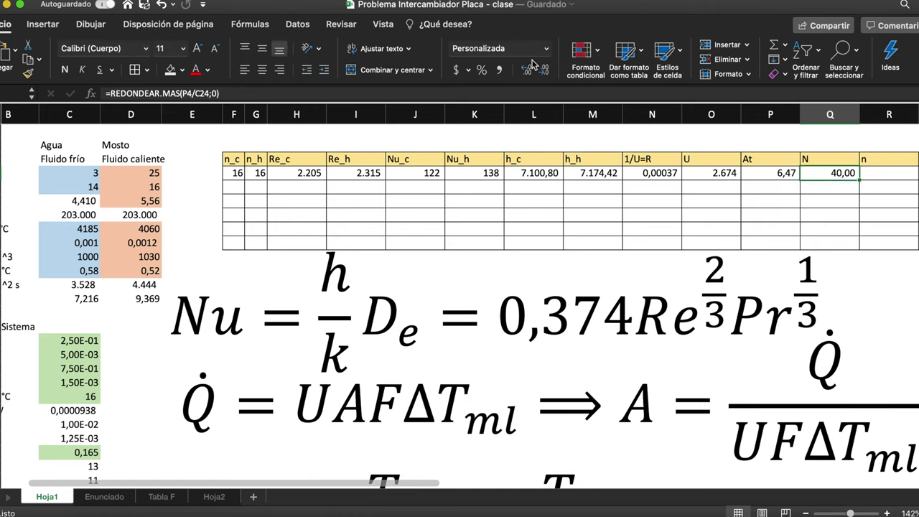
{"action": "left_click", "coordinate": [543, 70]}
{"action": "left_click", "coordinate": [544, 70]}
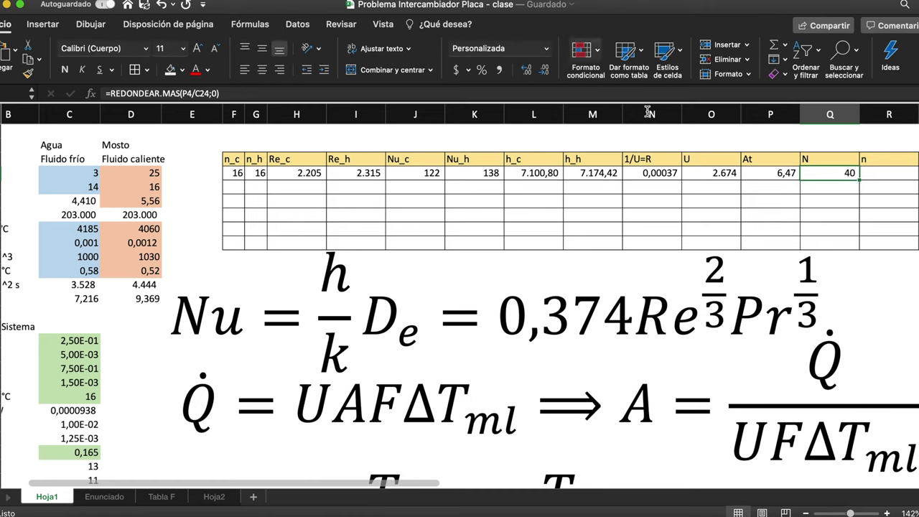
- Calculate n in R4 as N plus one, using =Q4+1
{"action": "left_click", "coordinate": [885, 174]}
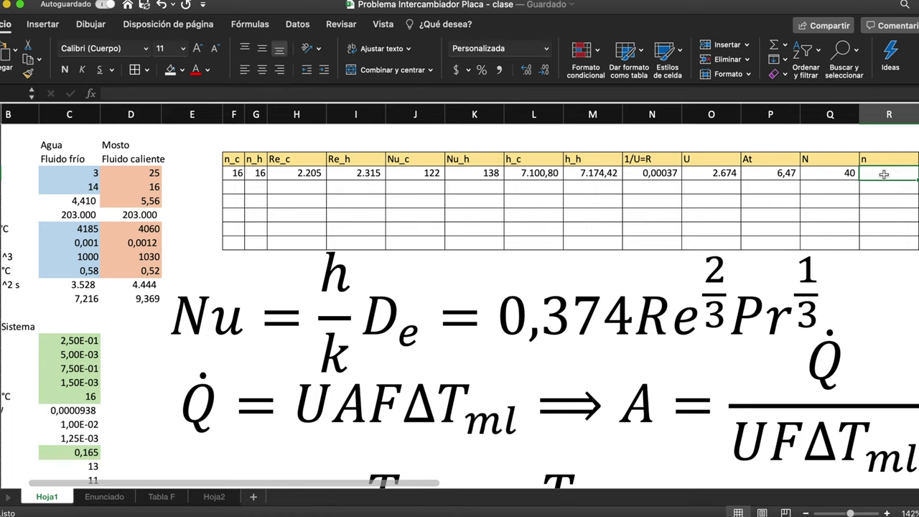
{"action": "type", "text": "="}
{"action": "key", "text": "Left"}
{"action": "type", "text": "+"}
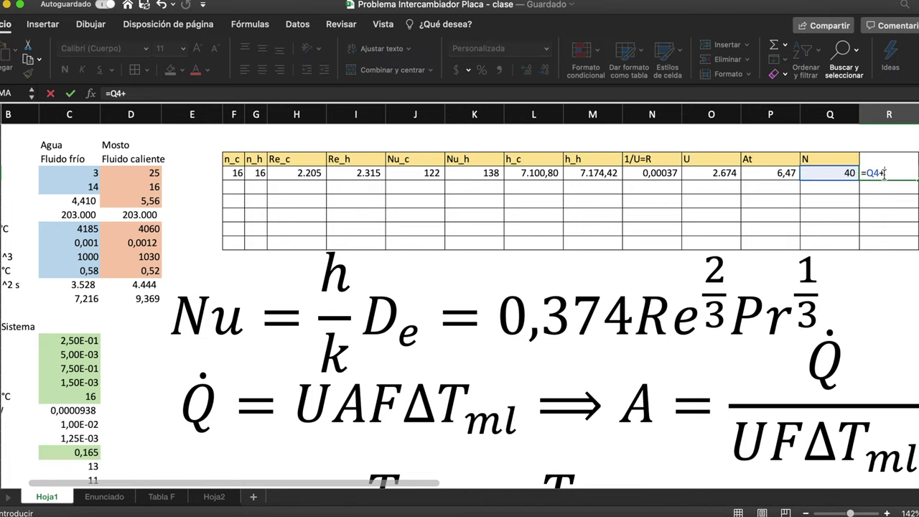
{"action": "type", "text": "1"}
{"action": "key", "text": "Return"}
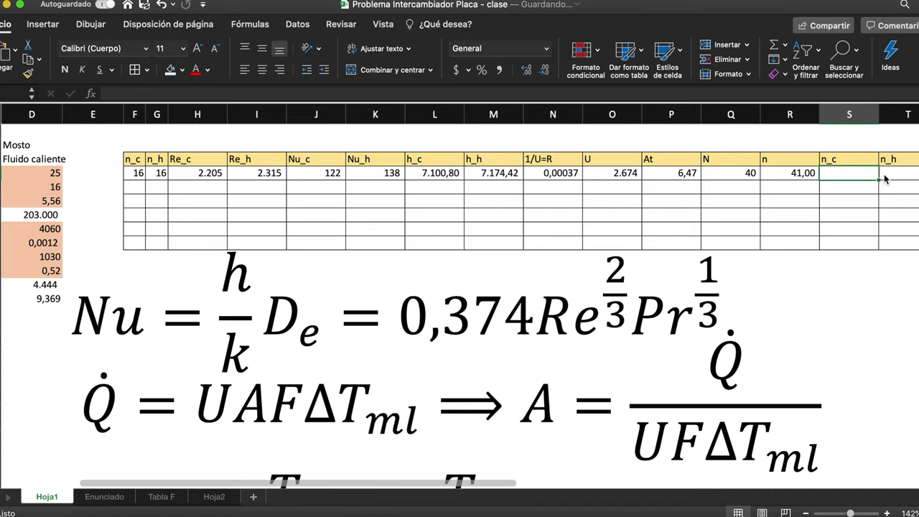
- Calculate n_c in S4 as half of n, using =R4/2
{"action": "type", "text": "="}
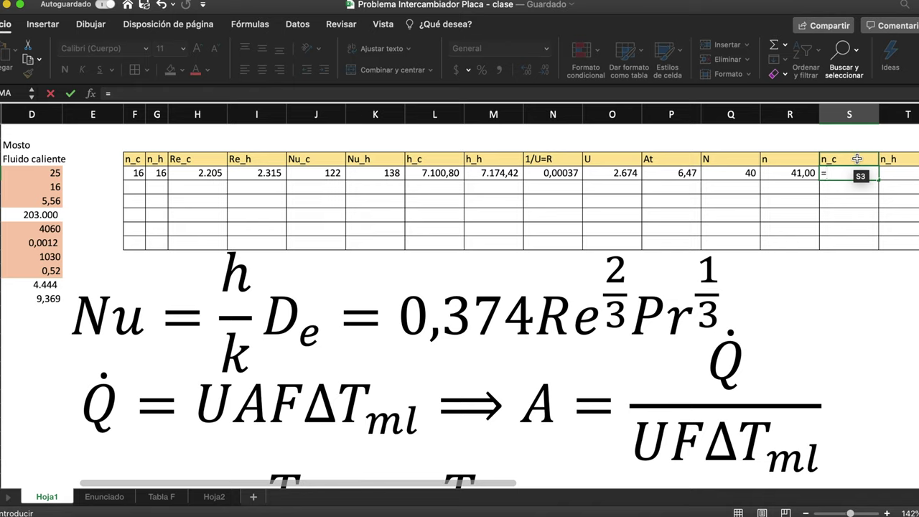
{"action": "left_click", "coordinate": [792, 173]}
{"action": "type", "text": "/"}
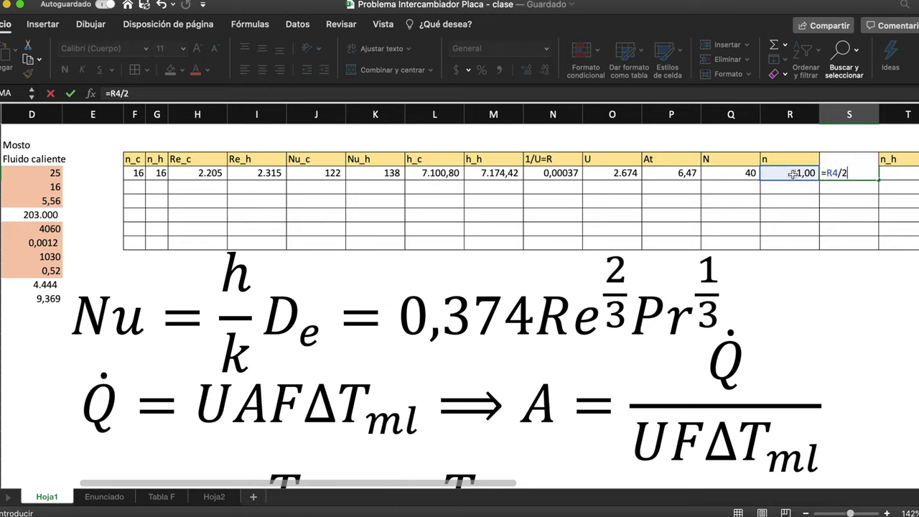
{"action": "type", "text": "2"}
{"action": "key", "text": "Return"}
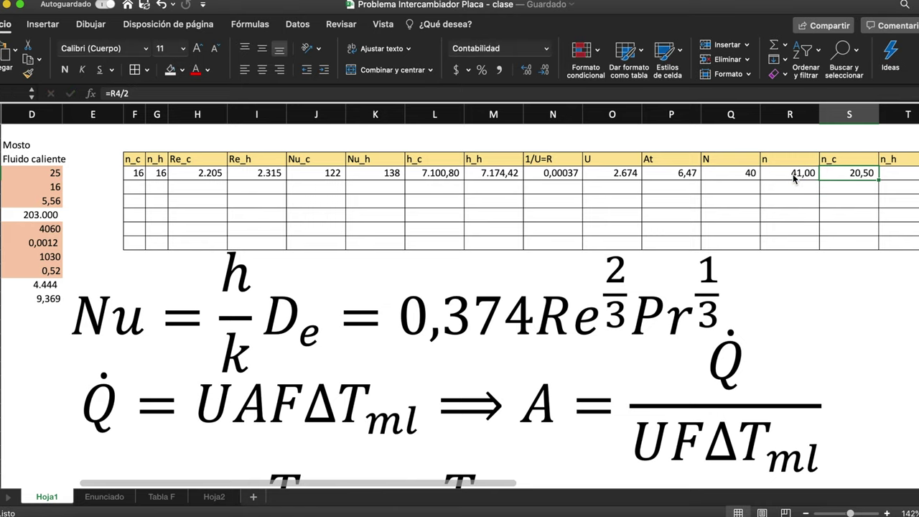
- Wrap the n_c formula in S4 in a round-up function, giving =REDONDEAR.MAS(R4/2;0)
{"action": "left_click", "coordinate": [111, 93]}
{"action": "type", "text": "red"}
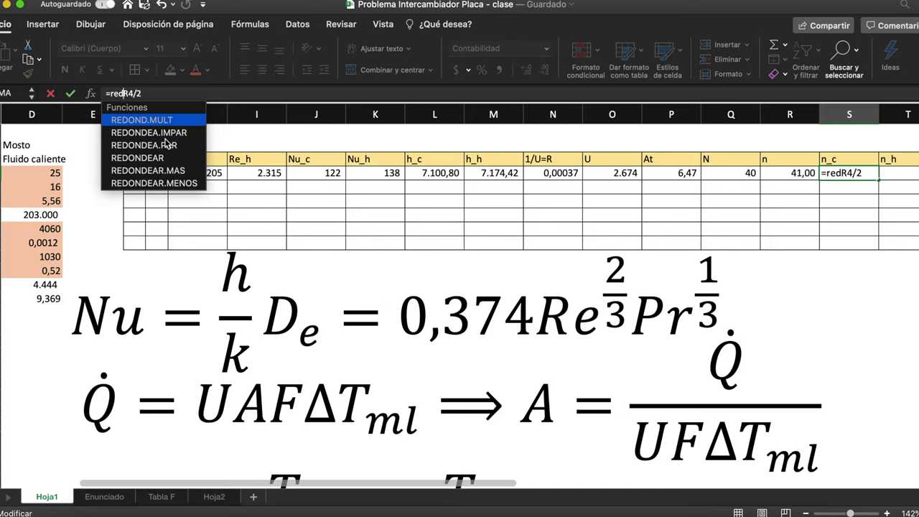
{"action": "type", "text": "ondear."}
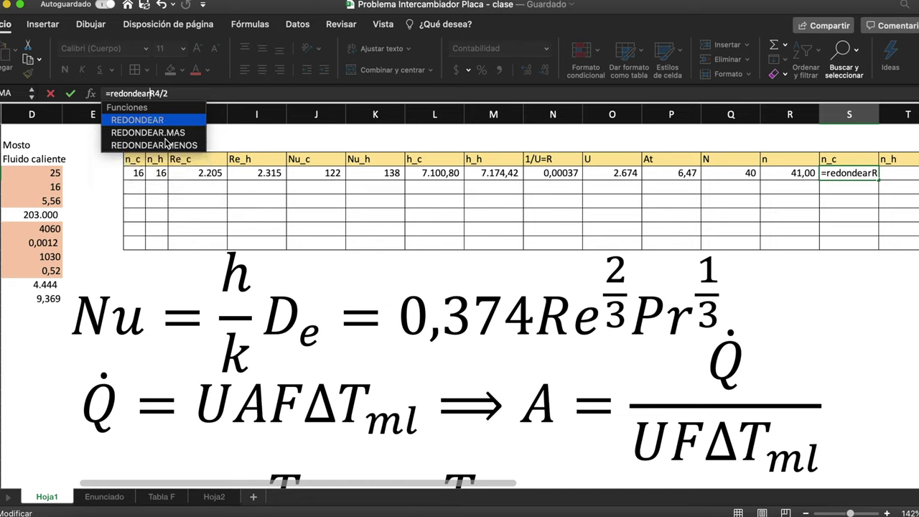
{"action": "type", "text": "mas("}
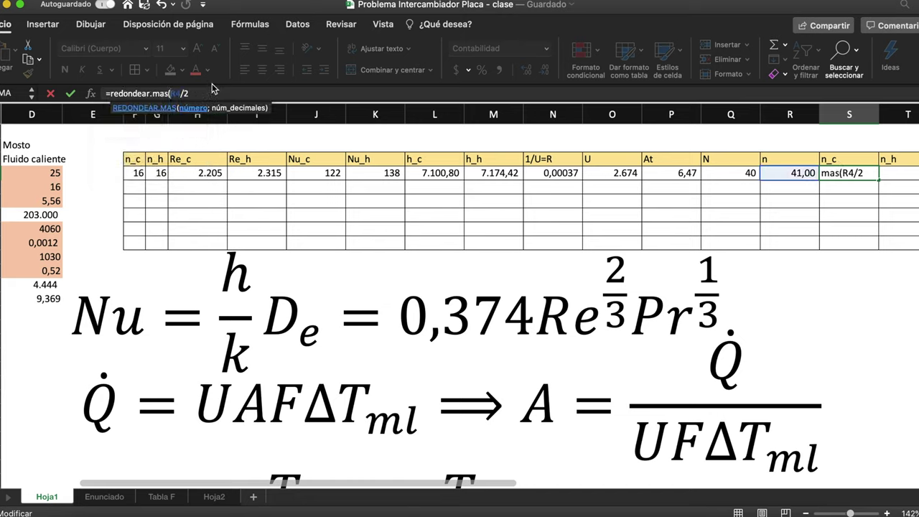
{"action": "type", "text": ";0)"}
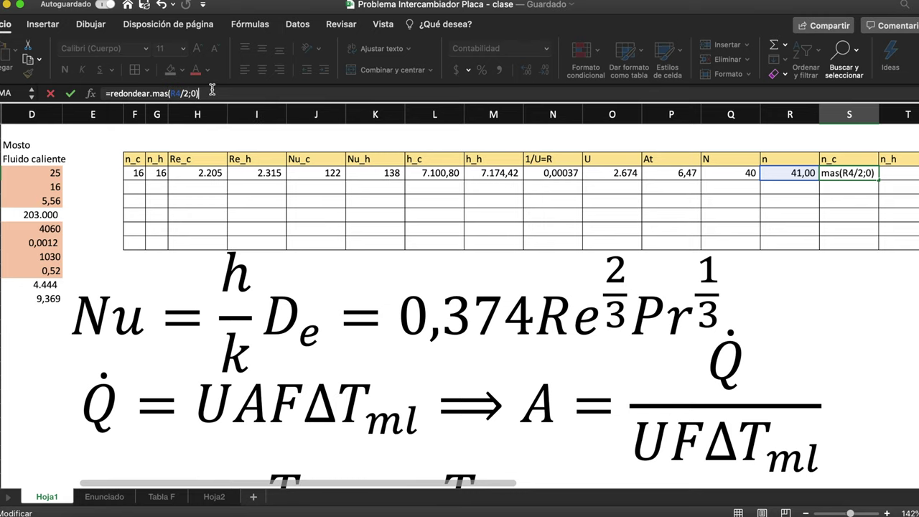
{"action": "key", "text": "Return"}
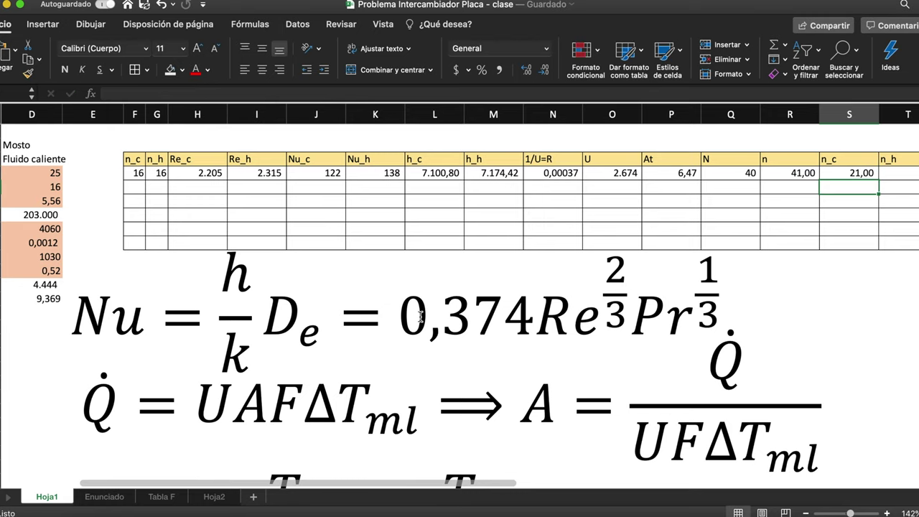
- Calculate n_h in T4 as n minus n_c, using =R4-S4
{"action": "scroll", "coordinate": [421, 317], "scroll_direction": "up", "scroll_amount": 2}
{"action": "scroll", "coordinate": [421, 317], "scroll_direction": "up", "scroll_amount": 2}
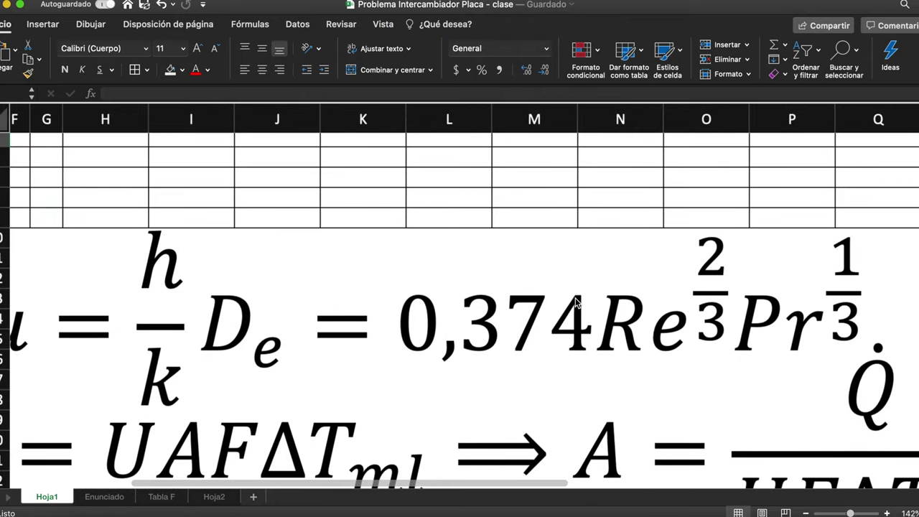
{"action": "scroll", "coordinate": [575, 302], "scroll_direction": "up", "scroll_amount": 1}
{"action": "scroll", "coordinate": [575, 301], "scroll_direction": "down", "scroll_amount": 5}
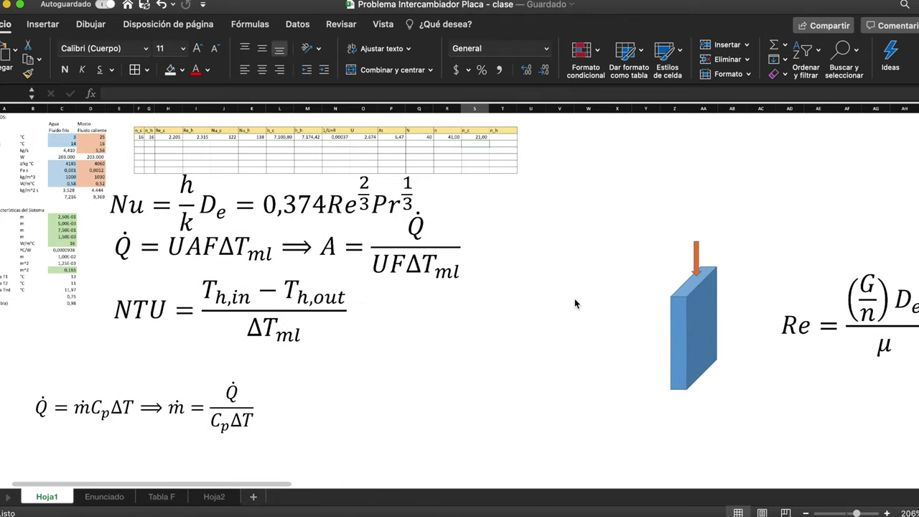
{"action": "scroll", "coordinate": [536, 235], "scroll_direction": "up", "scroll_amount": 3}
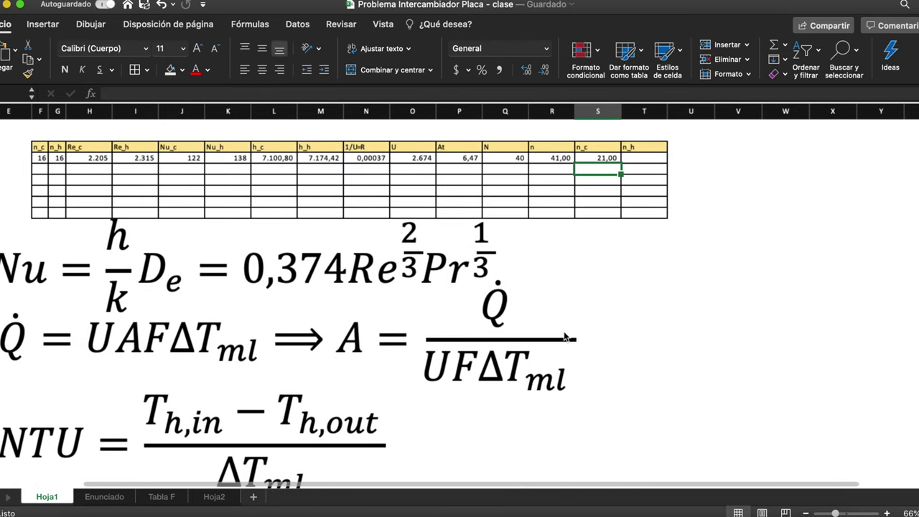
{"action": "scroll", "coordinate": [564, 337], "scroll_direction": "up", "scroll_amount": 3}
{"action": "scroll", "coordinate": [565, 337], "scroll_direction": "up", "scroll_amount": 4}
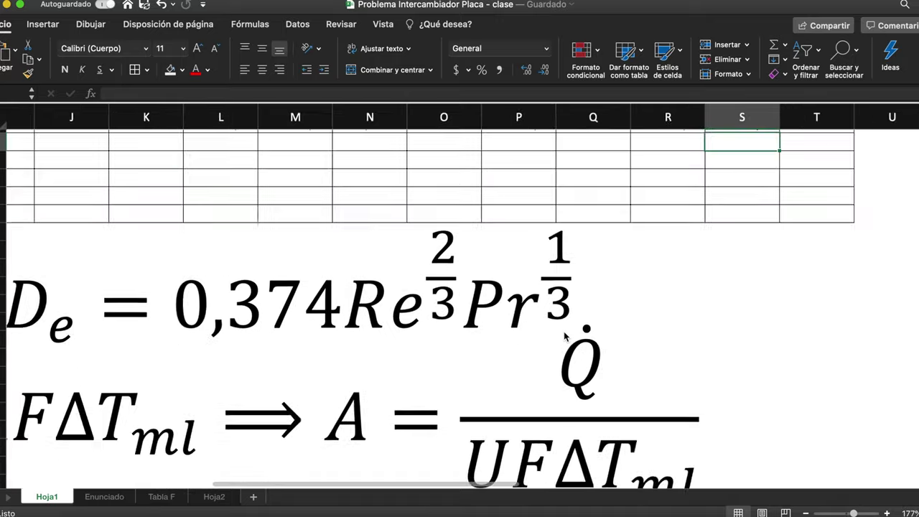
{"action": "scroll", "coordinate": [565, 337], "scroll_direction": "right", "scroll_amount": 3}
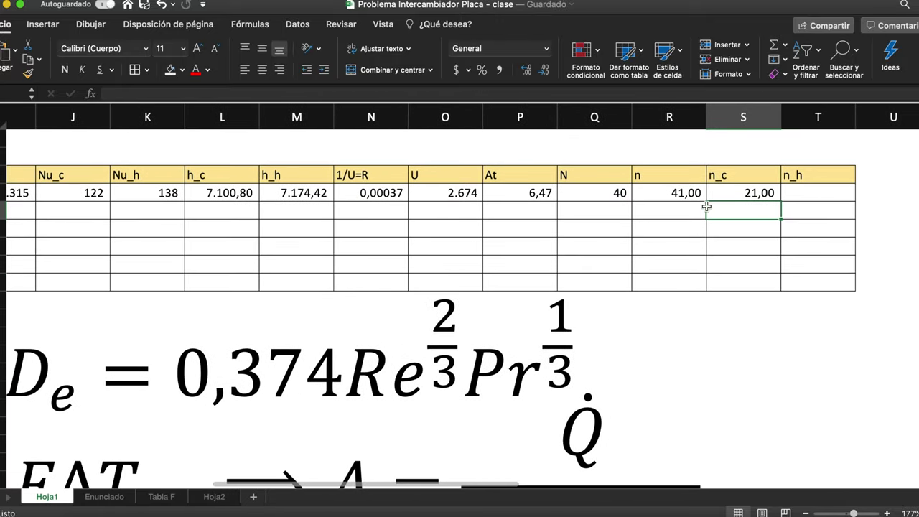
{"action": "left_click", "coordinate": [772, 196]}
{"action": "key", "text": "Right"}
{"action": "type", "text": "="}
{"action": "key", "text": "Left"}
{"action": "key", "text": "Left"}
{"action": "type", "text": "-"}
{"action": "key", "text": "Left"}
{"action": "key", "text": "Return"}
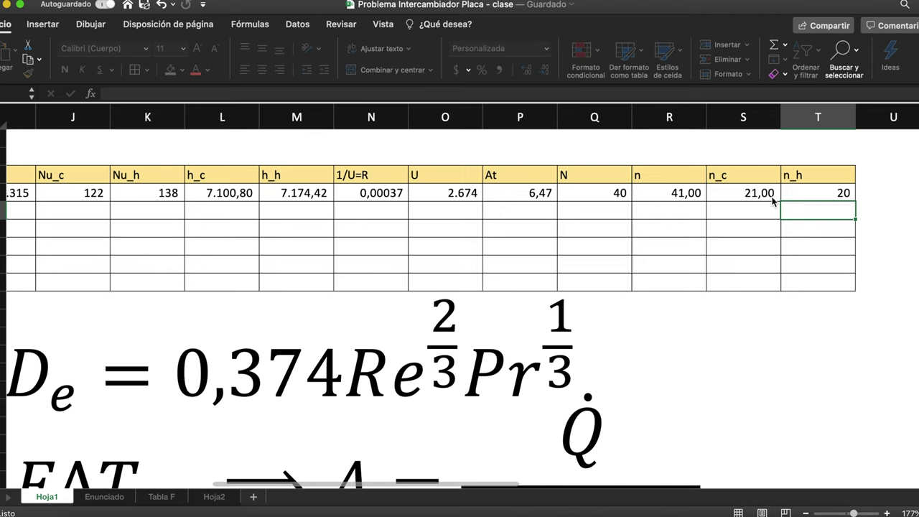
- Display n_c in S4 and n in R4 without decimals
{"action": "key", "text": "Up"}
{"action": "left_click", "coordinate": [774, 202]}
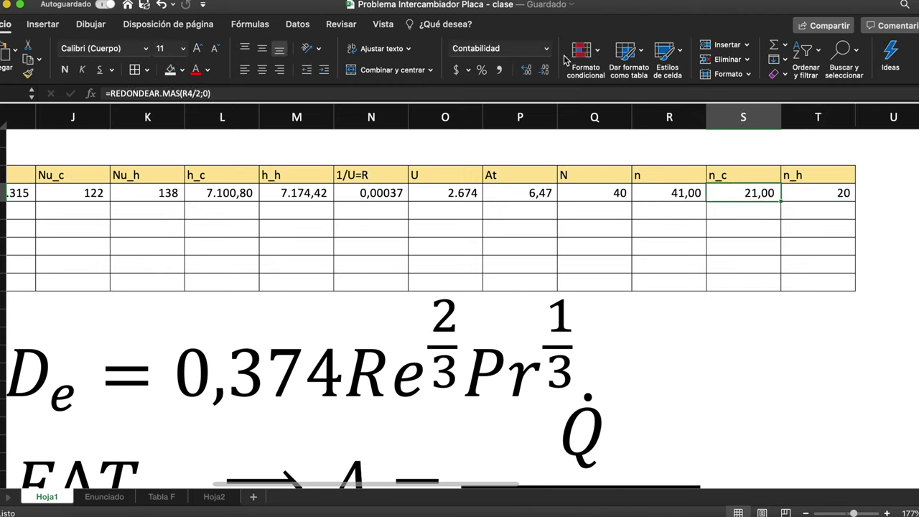
{"action": "left_click", "coordinate": [544, 70]}
{"action": "left_click", "coordinate": [544, 70]}
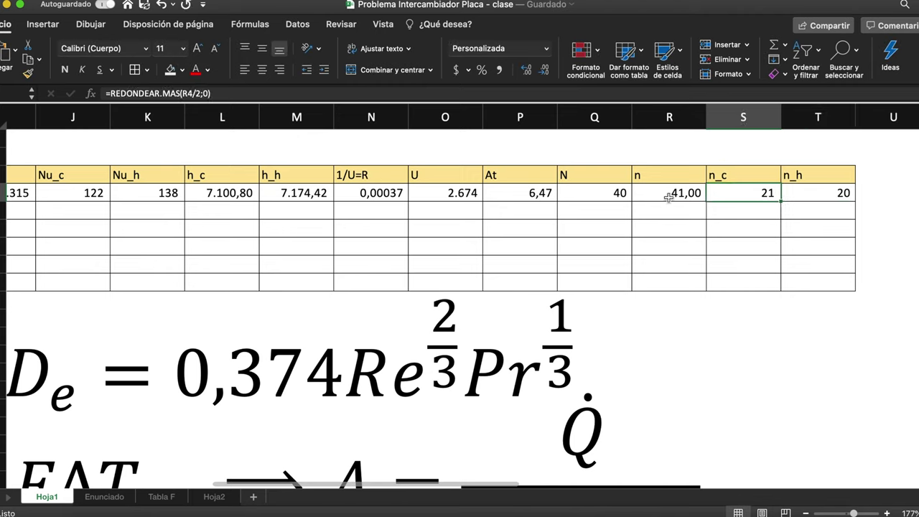
{"action": "left_click", "coordinate": [668, 200]}
{"action": "left_click", "coordinate": [544, 69]}
{"action": "left_click", "coordinate": [544, 70]}
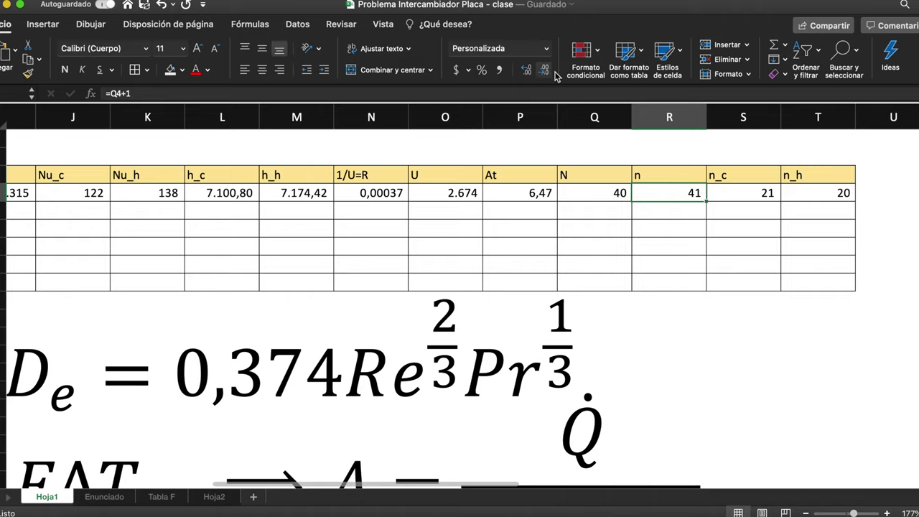
- Narrow columns O through T together to a width of about 6,50 (44 pixels)
{"action": "left_click", "coordinate": [615, 116]}
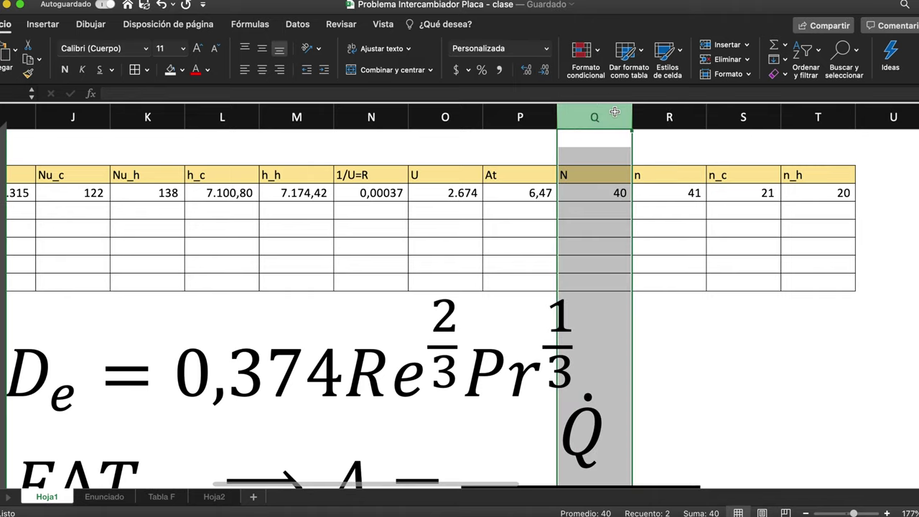
{"action": "left_click", "coordinate": [816, 115]}
{"action": "left_click_drag", "start_coordinate": [709, 116], "coordinate": [468, 113]}
{"action": "left_click_drag", "start_coordinate": [864, 120], "coordinate": [844, 117]}
{"action": "left_click_drag", "start_coordinate": [776, 116], "coordinate": [767, 115]}
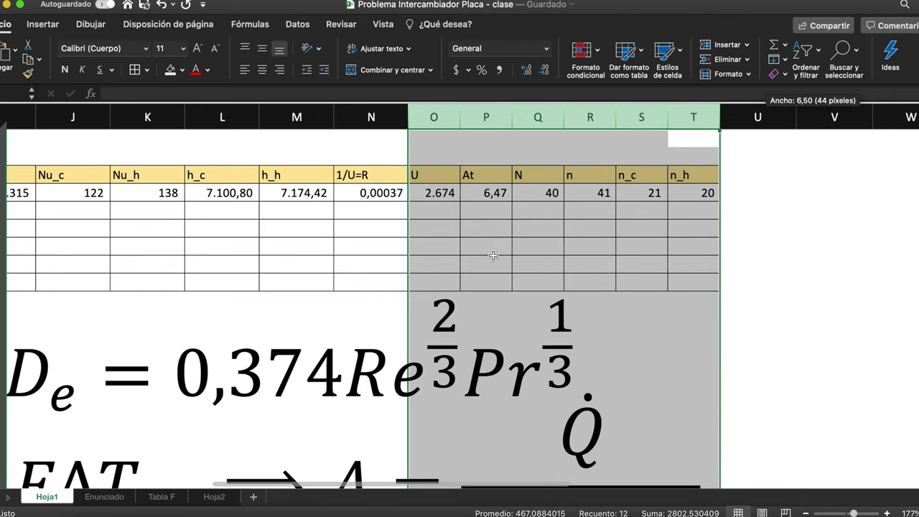
- Narrow the Reynolds and Nusselt columns H through K together to one smaller uniform width
{"action": "scroll", "coordinate": [494, 255], "scroll_direction": "left", "scroll_amount": 3}
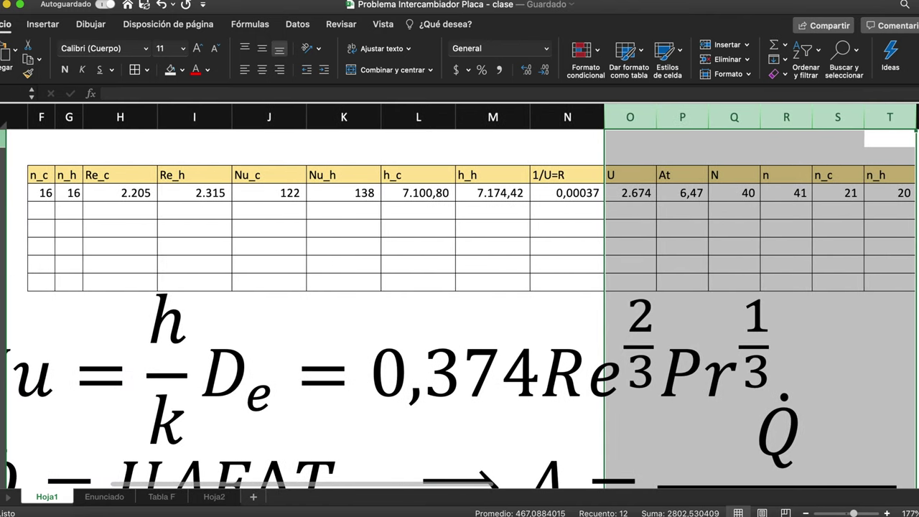
{"action": "left_click", "coordinate": [129, 107]}
{"action": "left_click_drag", "start_coordinate": [129, 107], "coordinate": [319, 113]}
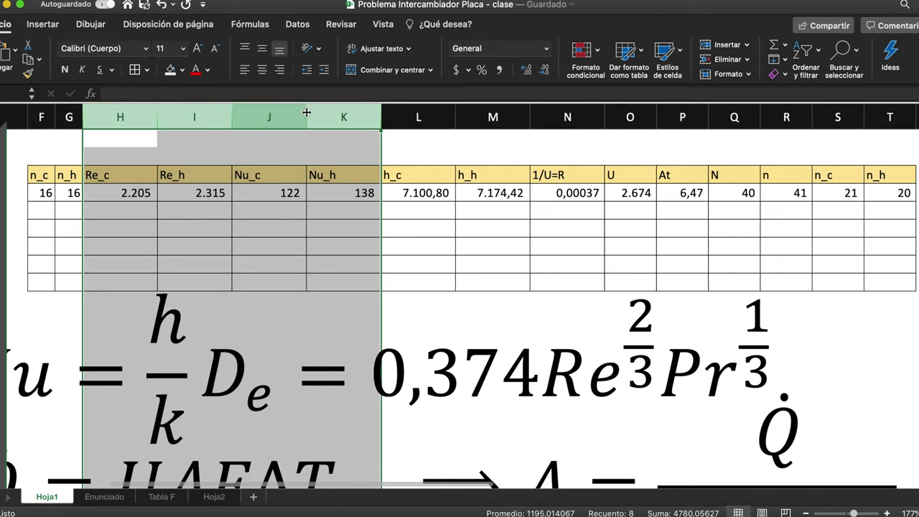
{"action": "left_click_drag", "start_coordinate": [382, 117], "coordinate": [354, 115]}
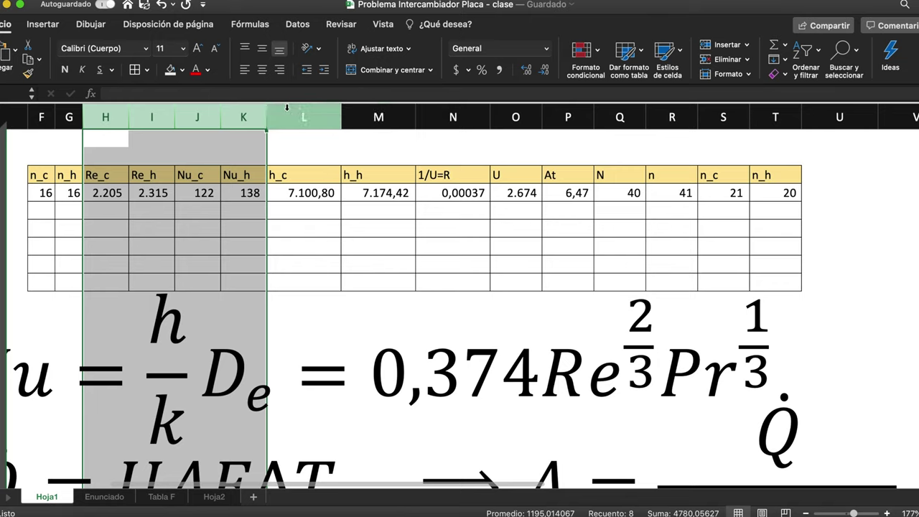
- Display h_c and h_h in L4:M4 without decimals and narrow columns L and M to a width of 5,00 (35 pixels)
{"action": "left_click_drag", "start_coordinate": [312, 199], "coordinate": [378, 194]}
{"action": "left_click", "coordinate": [544, 69]}
{"action": "left_click", "coordinate": [545, 69]}
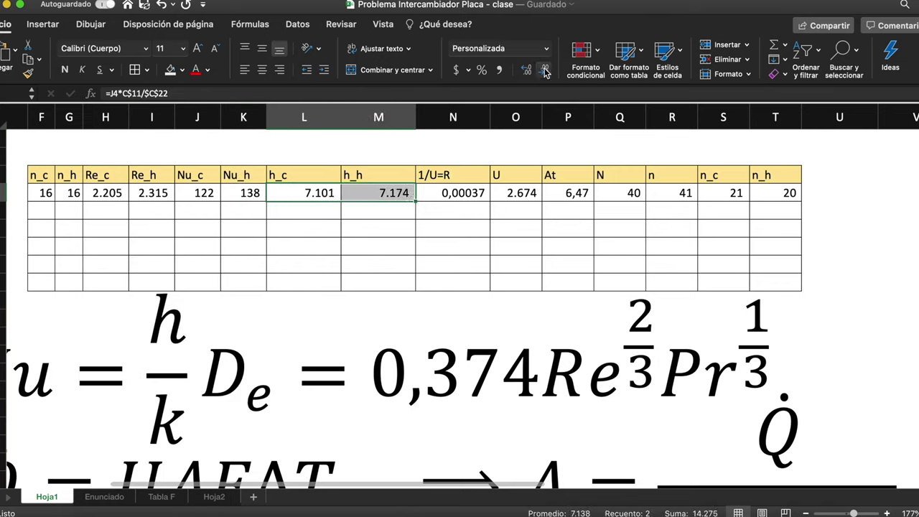
{"action": "left_click_drag", "start_coordinate": [300, 117], "coordinate": [369, 117]}
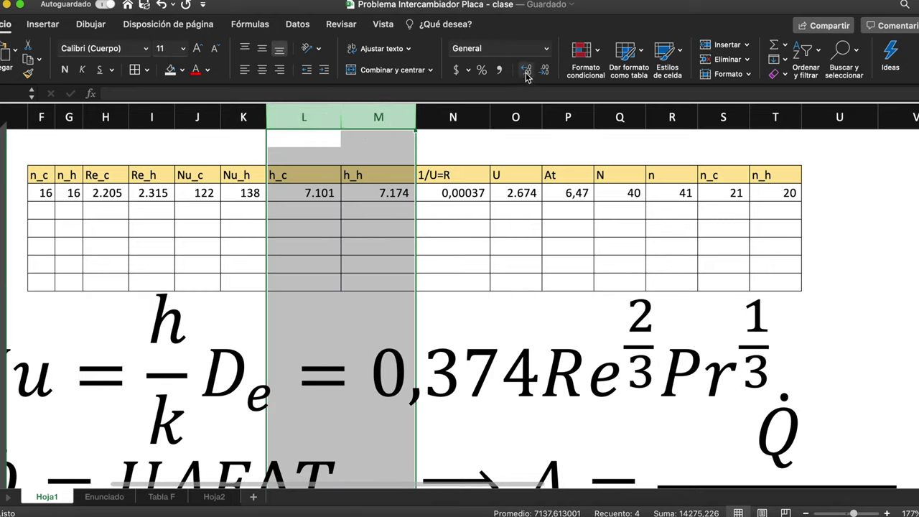
{"action": "left_click_drag", "start_coordinate": [416, 117], "coordinate": [345, 114]}
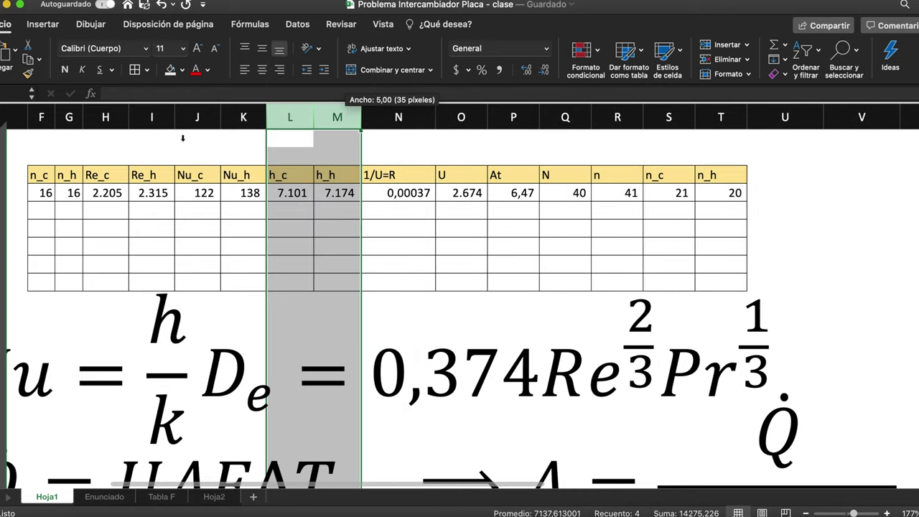
- Try a uniform width of 5,17 (36 pixels) for columns F through T, and fit each of them to its contents instead
{"action": "left_click_drag", "start_coordinate": [41, 115], "coordinate": [718, 144]}
{"action": "left_click_drag", "start_coordinate": [747, 115], "coordinate": [738, 115]}
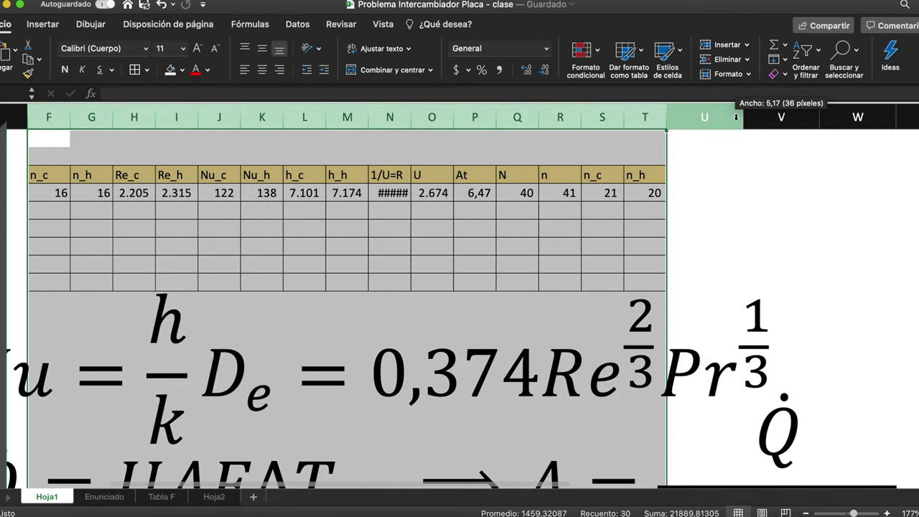
{"action": "double_click", "coordinate": [411, 112]}
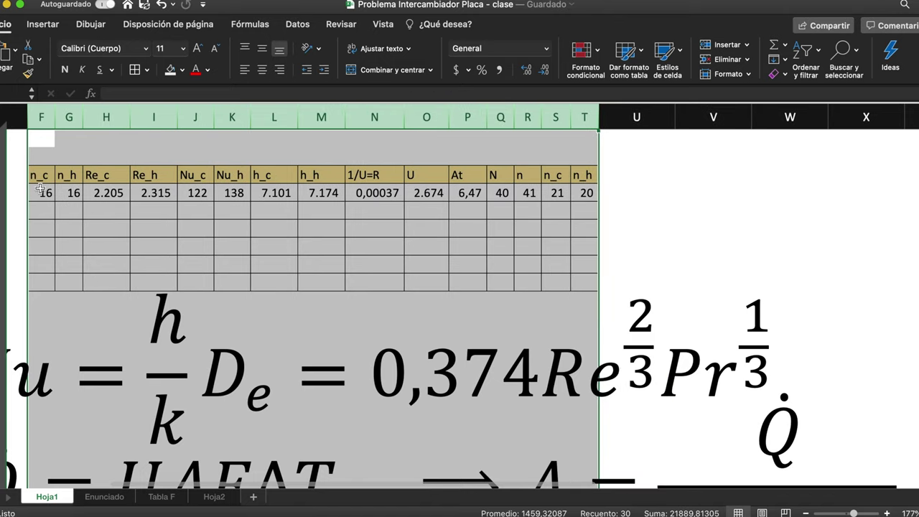
{"action": "left_click", "coordinate": [270, 230]}
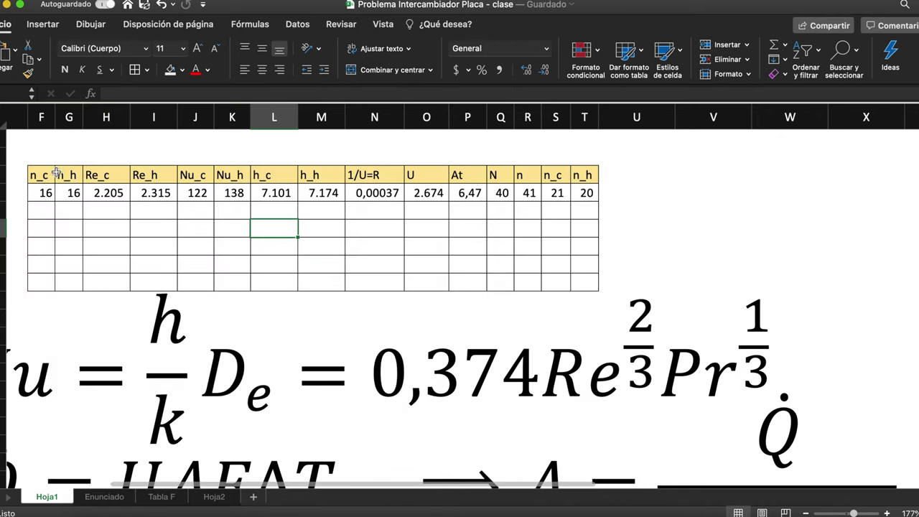
- Enlarge the iteration table and compare the assumed n_c in F4 with the calculated n_c in S4
{"action": "scroll", "coordinate": [288, 257], "scroll_direction": "left", "scroll_amount": 3}
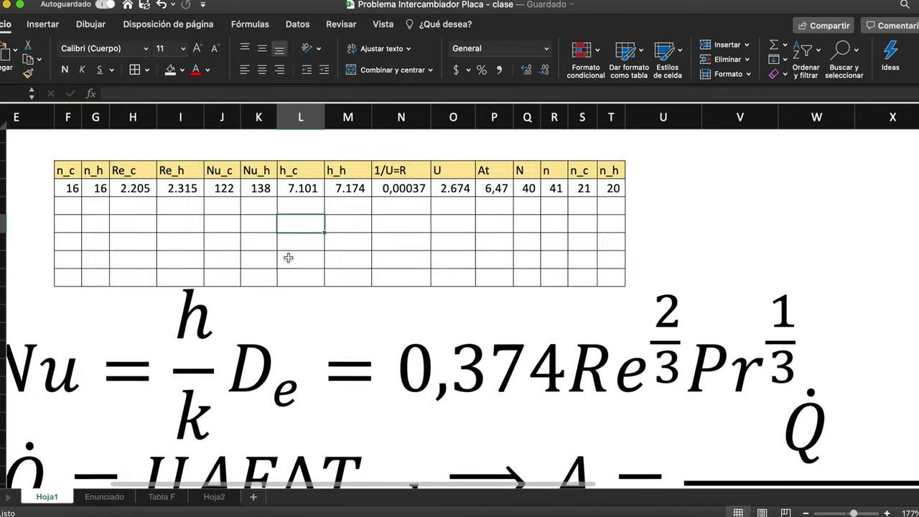
{"action": "scroll", "coordinate": [288, 257], "scroll_direction": "right", "scroll_amount": 1}
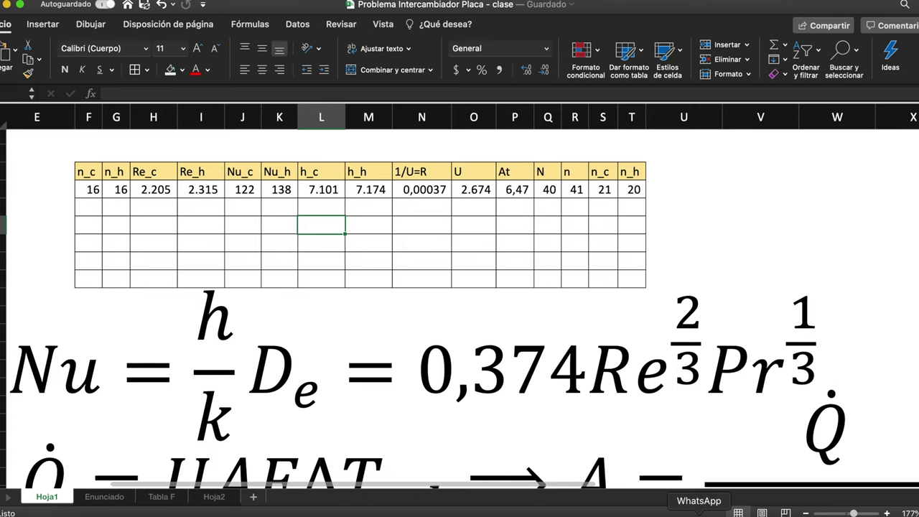
{"action": "left_click", "coordinate": [888, 512]}
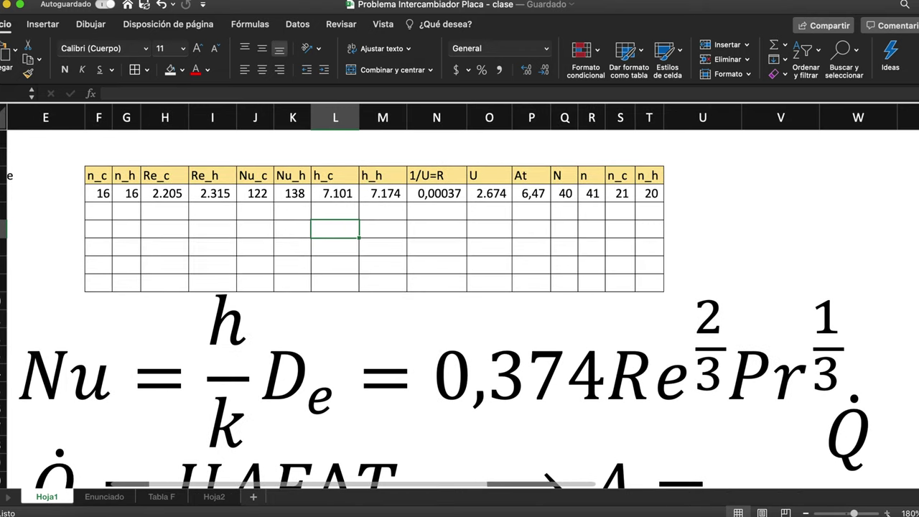
{"action": "left_click", "coordinate": [887, 512]}
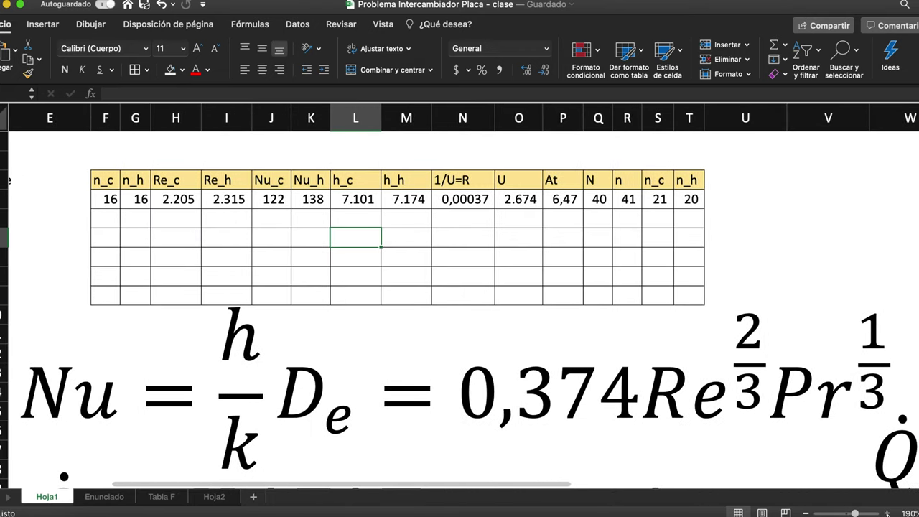
{"action": "left_click", "coordinate": [887, 512]}
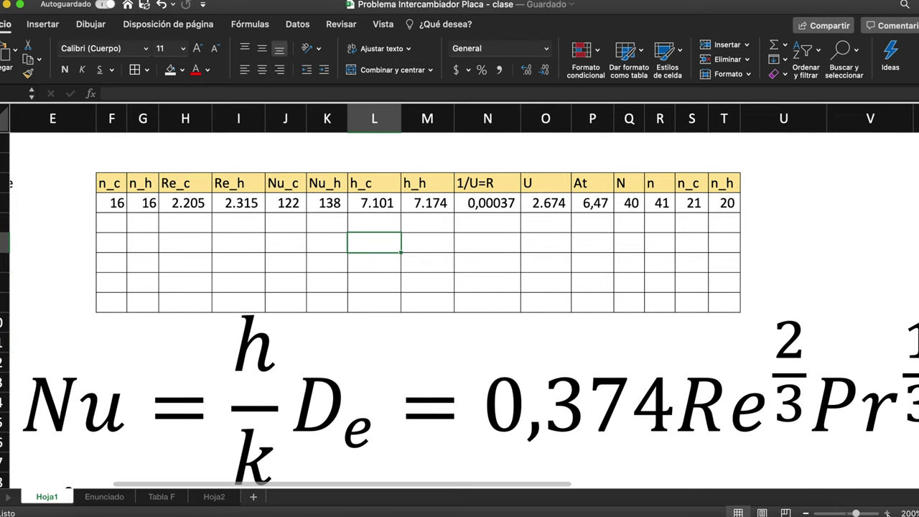
{"action": "left_click", "coordinate": [116, 213]}
{"action": "key", "text": "shift+Right"}
{"action": "left_click", "coordinate": [187, 255]}
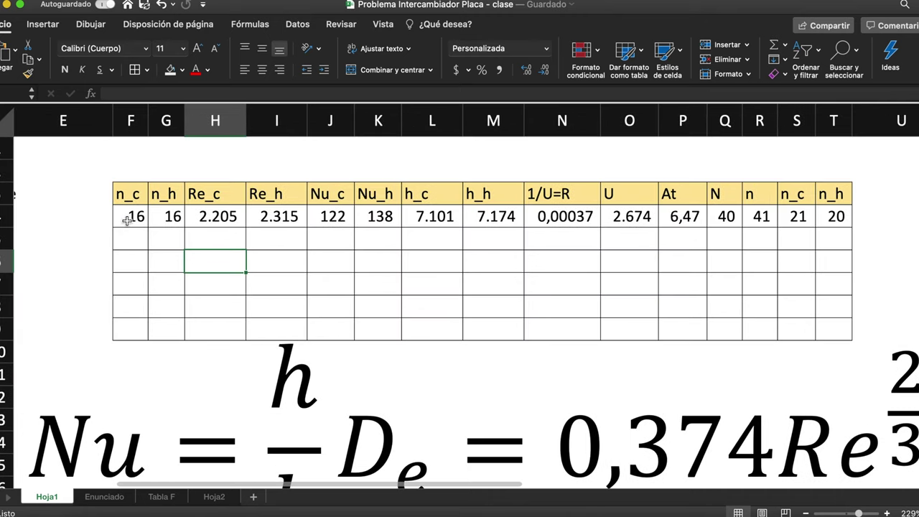
{"action": "left_click", "coordinate": [128, 220]}
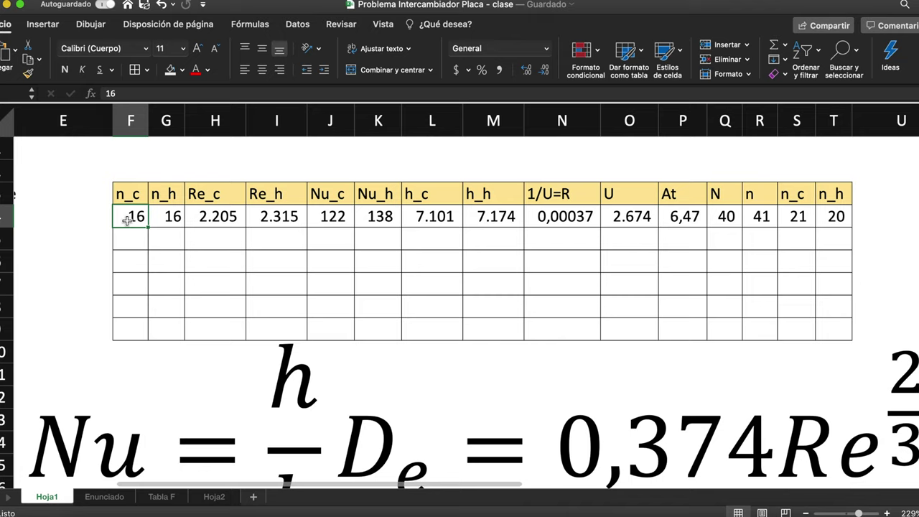
{"action": "left_click", "coordinate": [797, 223]}
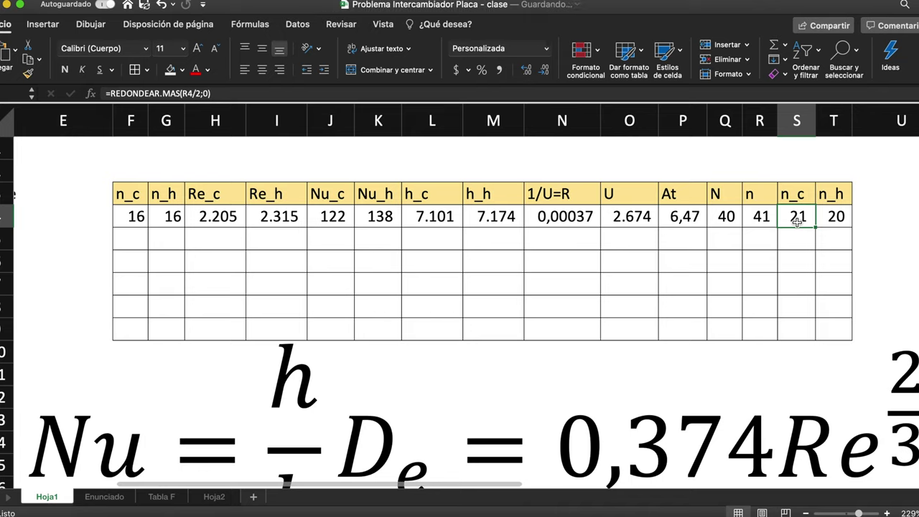
- Start the second iteration row by linking n_c in F5 to =S4 and n_h in G5 to =T4
{"action": "left_click", "coordinate": [141, 243]}
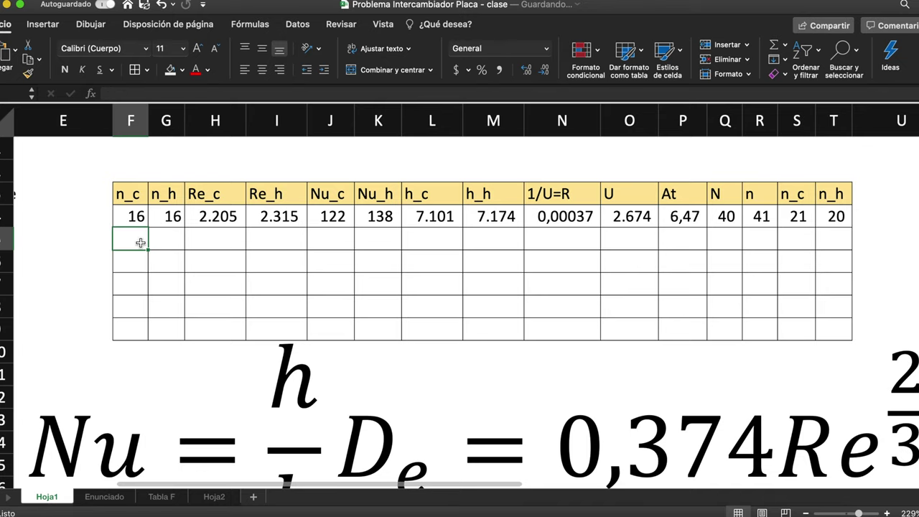
{"action": "type", "text": "="}
{"action": "left_click", "coordinate": [799, 216]}
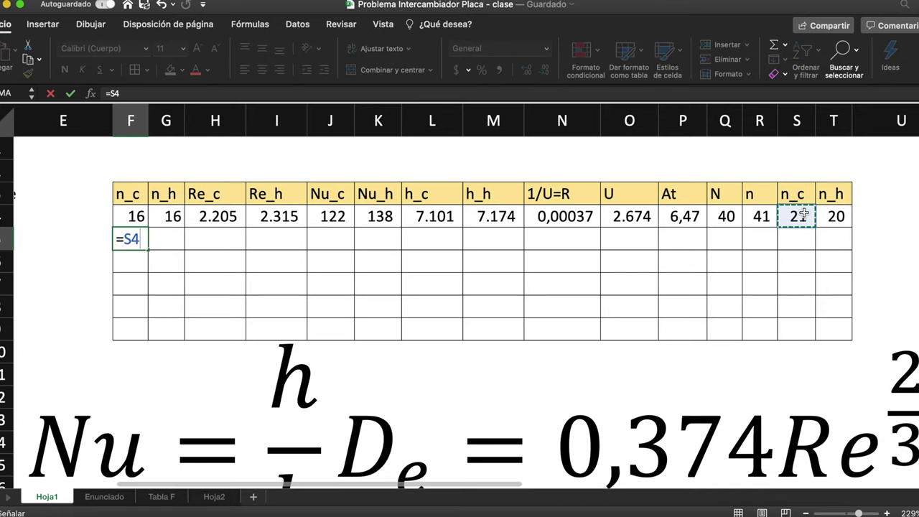
{"action": "key", "text": "Tab"}
{"action": "type", "text": "="}
{"action": "left_click", "coordinate": [838, 216]}
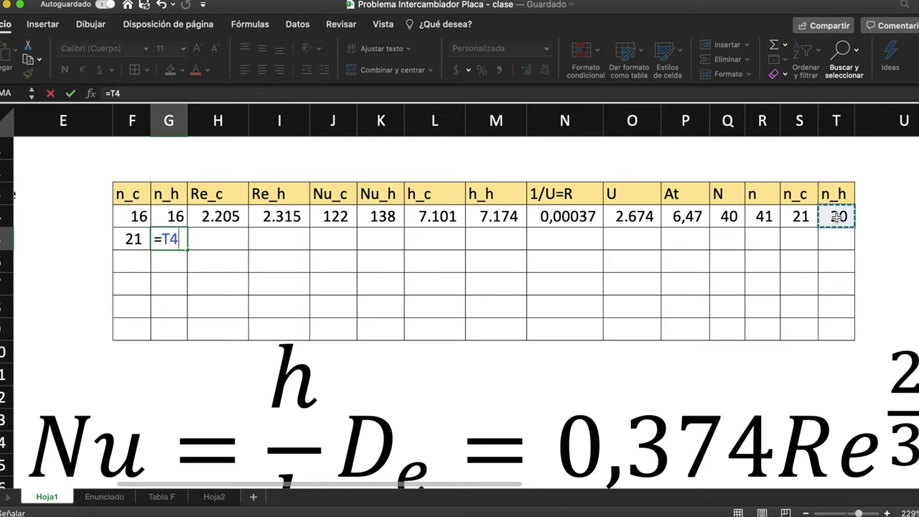
{"action": "key", "text": "Return"}
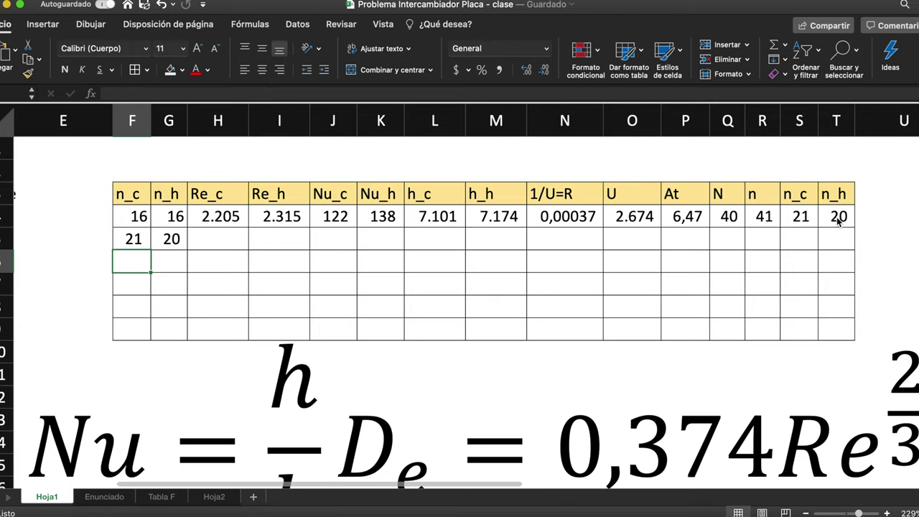
- Copy the first iteration's formulas from H4:T4 into the second iteration row, starting at H5
{"action": "left_click", "coordinate": [217, 212]}
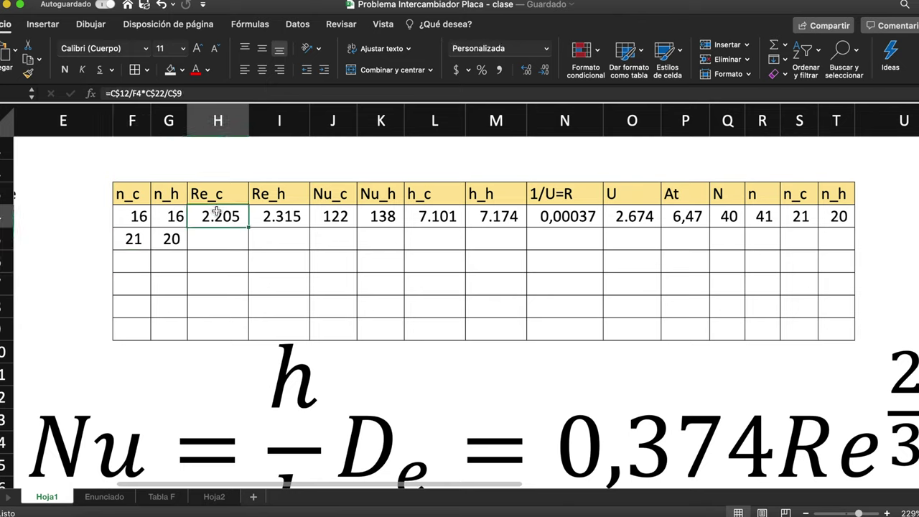
{"action": "key", "text": "shift+Right"}
{"action": "key", "text": "shift+Right"}
{"action": "key", "text": "shift+Right"}
{"action": "key", "text": "shift+Right"}
{"action": "key", "text": "shift+Right"}
{"action": "key", "text": "shift+Right"}
{"action": "key", "text": "shift+Right"}
{"action": "key", "text": "shift+Right"}
{"action": "key", "text": "shift+Right"}
{"action": "key", "text": "shift+Right"}
{"action": "key", "text": "shift+Right"}
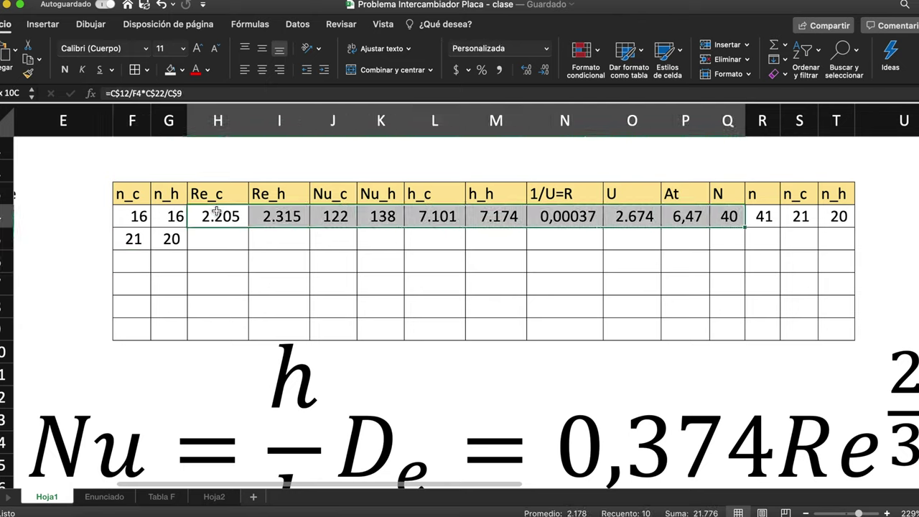
{"action": "key", "text": "shift+Right"}
{"action": "key", "text": "cmd+c"}
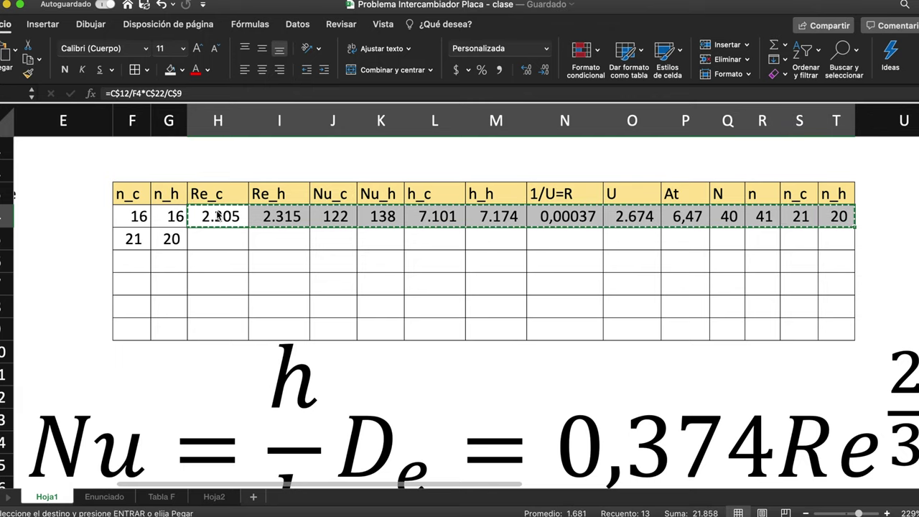
{"action": "left_click", "coordinate": [221, 236]}
{"action": "key", "text": "super+v"}
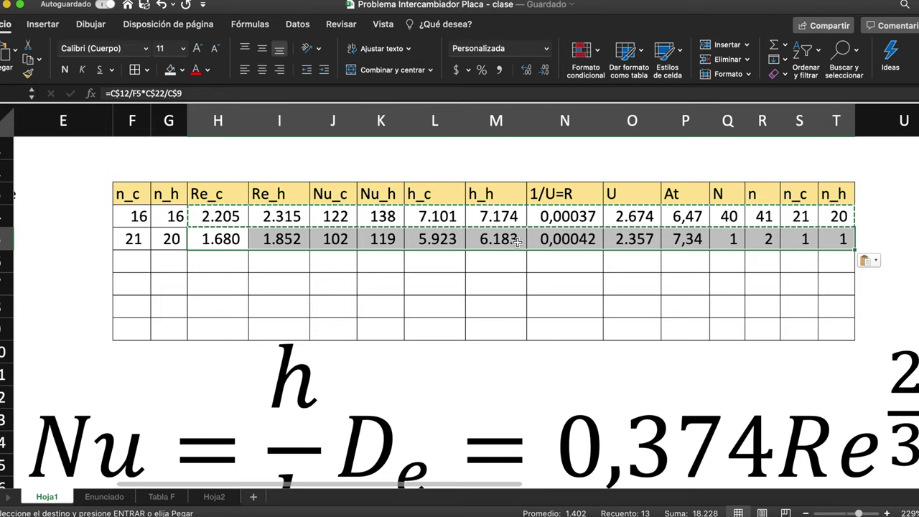
- Check the pasted formulas for U, At and N in cells O5, P5 and Q5
{"action": "left_click", "coordinate": [645, 240]}
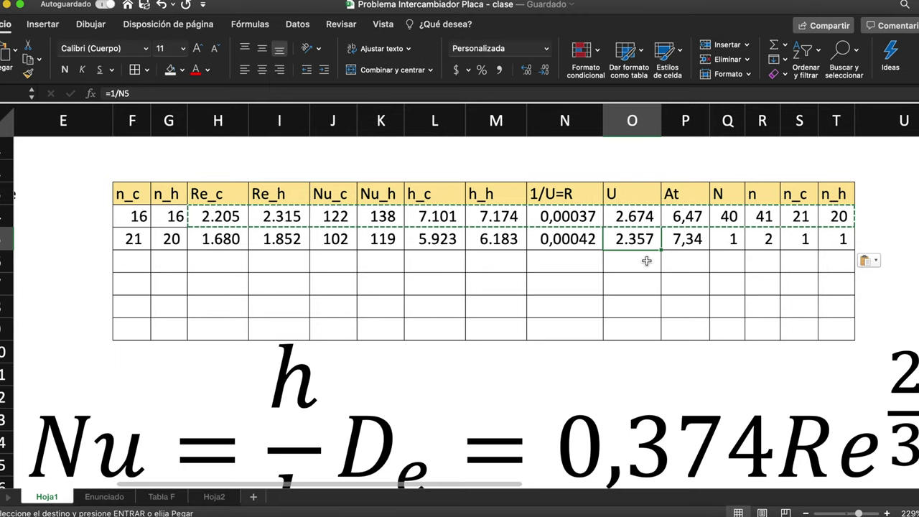
{"action": "left_click", "coordinate": [681, 239]}
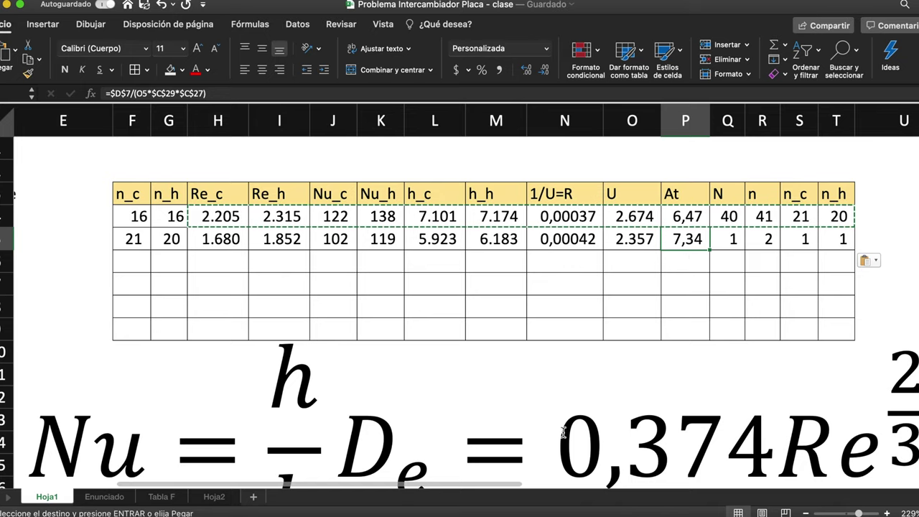
{"action": "left_click", "coordinate": [734, 239]}
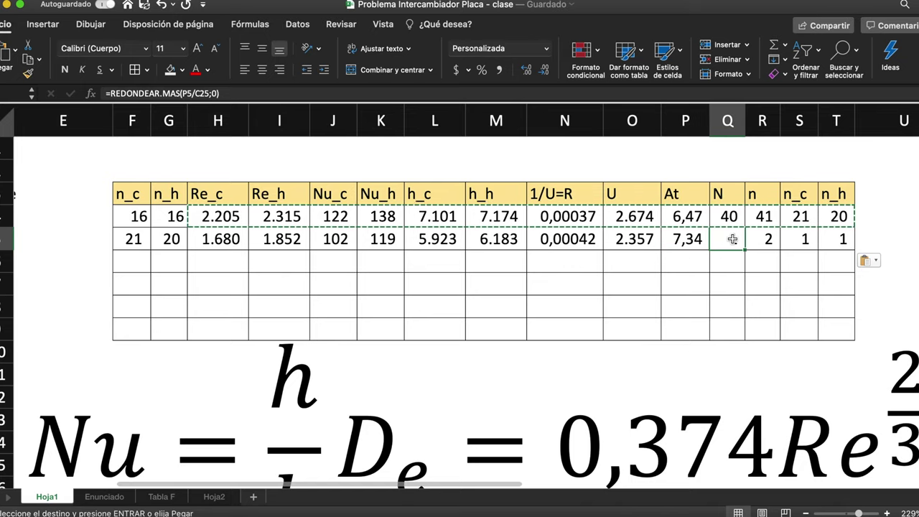
{"action": "double_click", "coordinate": [733, 239]}
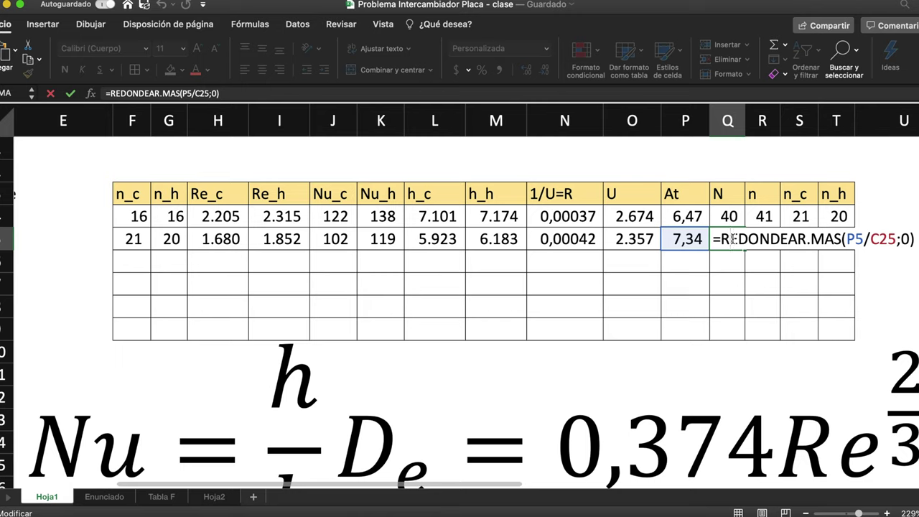
{"action": "key", "text": "Escape"}
- Fix the row of the C24 reference in the N formula in Q4, giving =REDONDEAR.MAS(P4/C$24;0)
{"action": "left_click", "coordinate": [689, 217]}
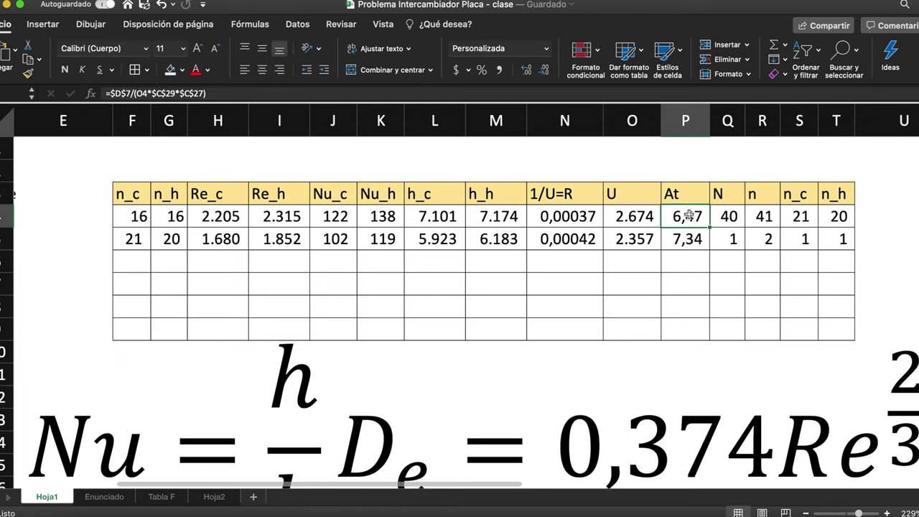
{"action": "key", "text": "Down"}
{"action": "key", "text": "Right"}
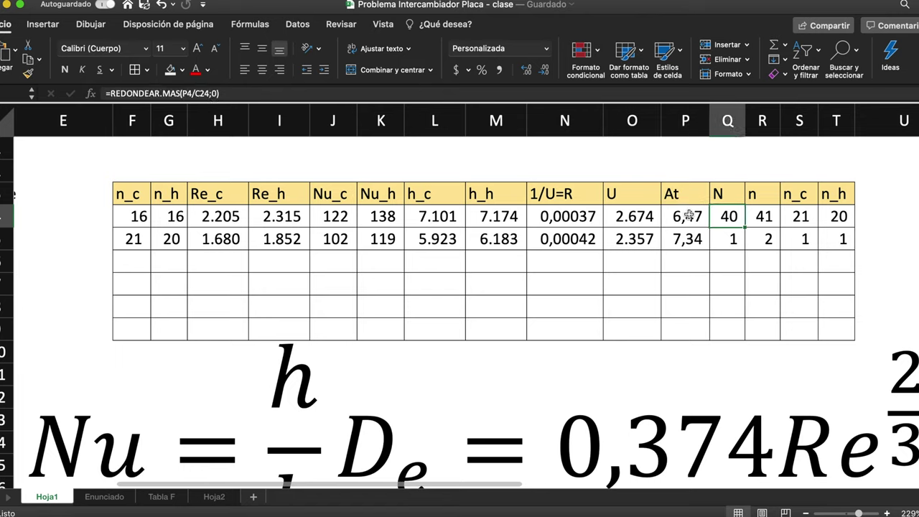
{"action": "key", "text": "Up"}
{"action": "key", "text": "Right"}
{"action": "key", "text": "Left"}
{"action": "left_click", "coordinate": [214, 94]}
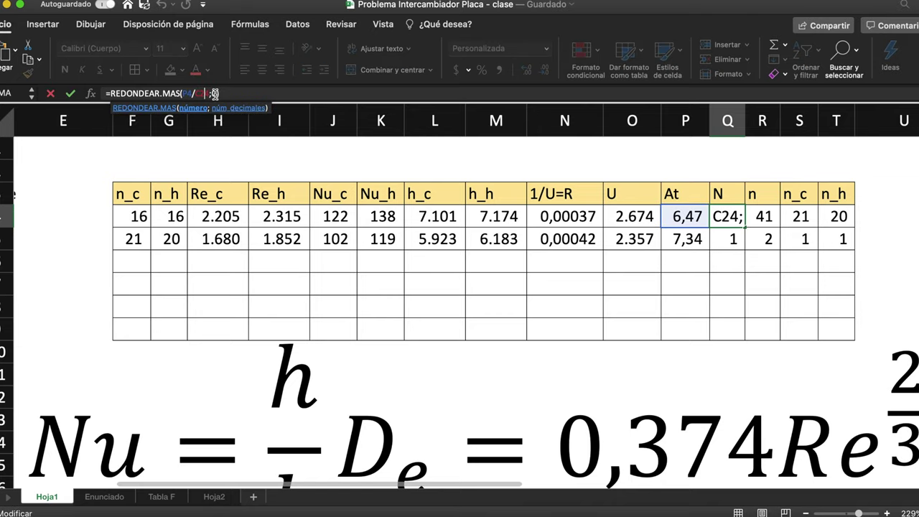
{"action": "type", "text": "$"}
{"action": "key", "text": "Return"}
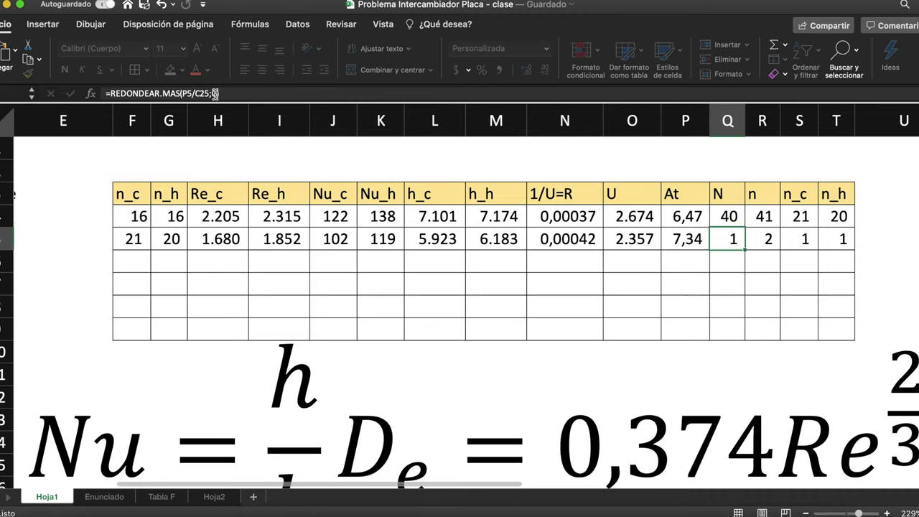
- Copy the corrected N formula from Q4 into Q5 and check that it still references C$24
{"action": "left_click", "coordinate": [724, 224]}
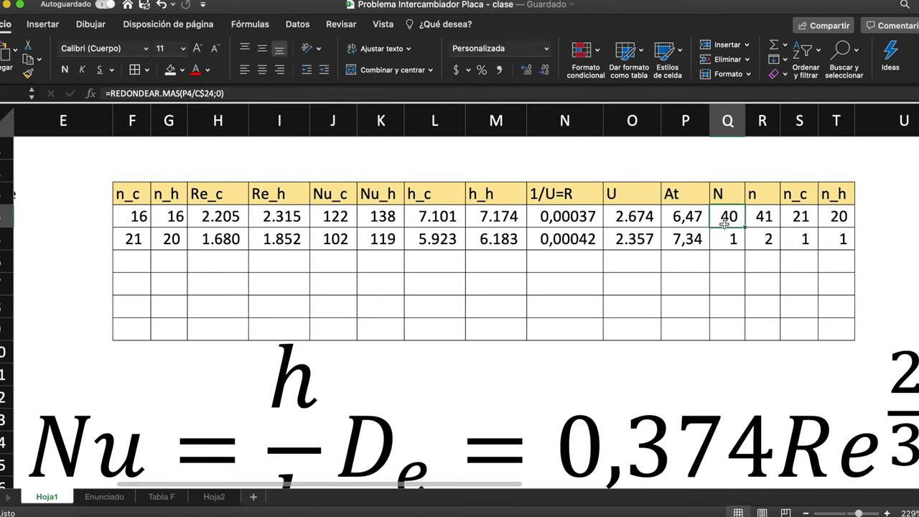
{"action": "key", "text": "super+c"}
{"action": "key", "text": "Down"}
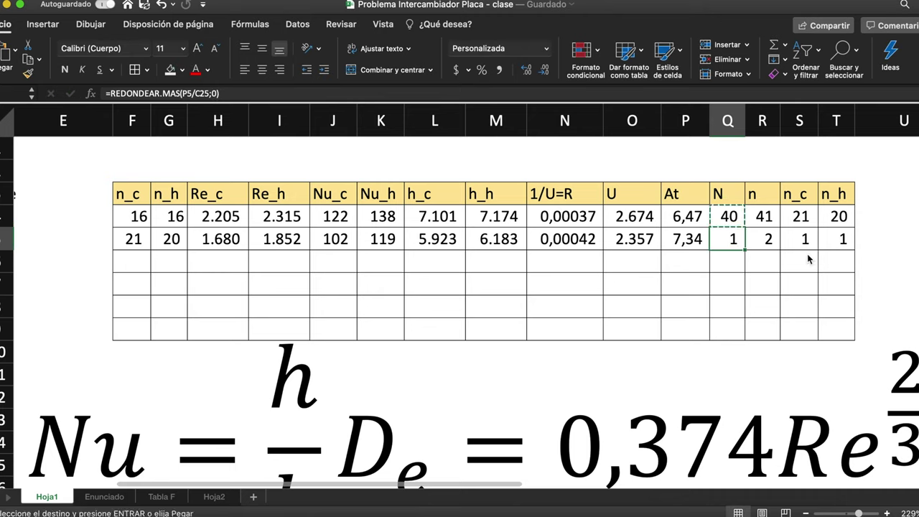
{"action": "key", "text": "super+v"}
{"action": "double_click", "coordinate": [721, 242]}
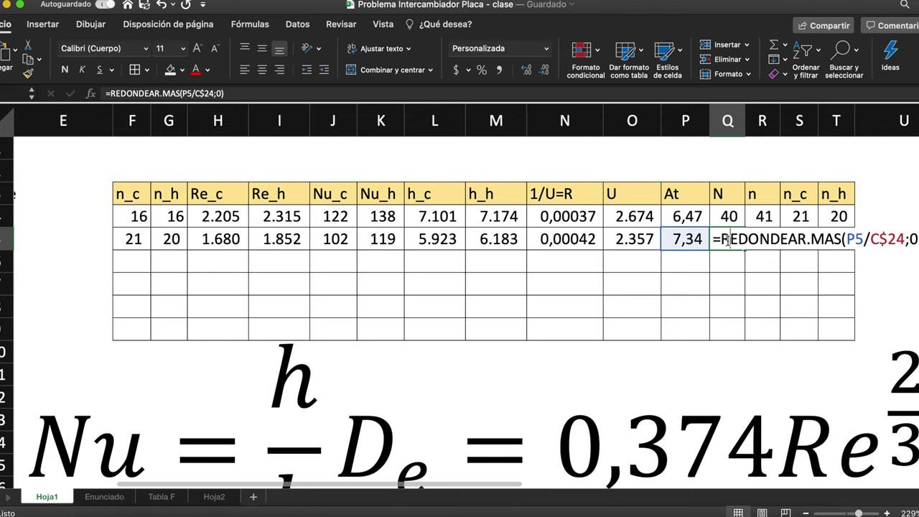
{"action": "key", "text": "Return"}
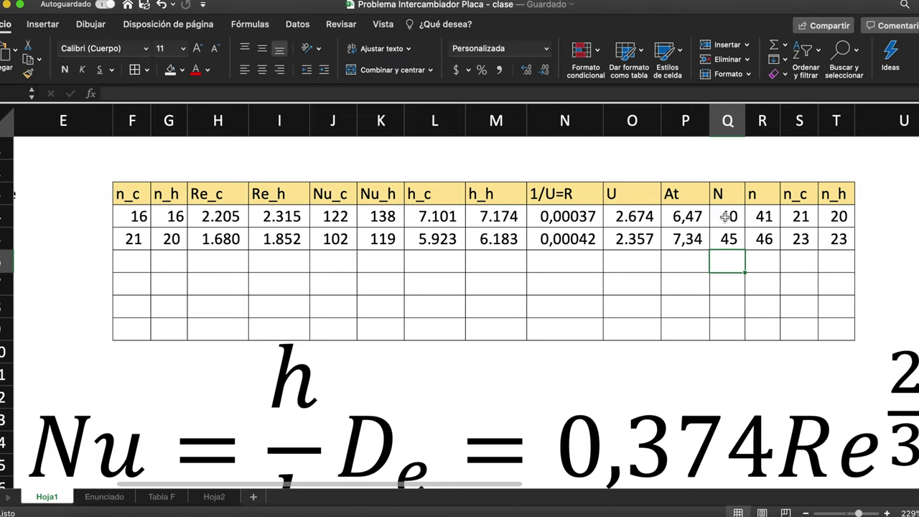
- Examine N, n, n_c and n_h in Q5:T5 and compare them with the starting channel numbers in F5 and G5
{"action": "left_click", "coordinate": [730, 239]}
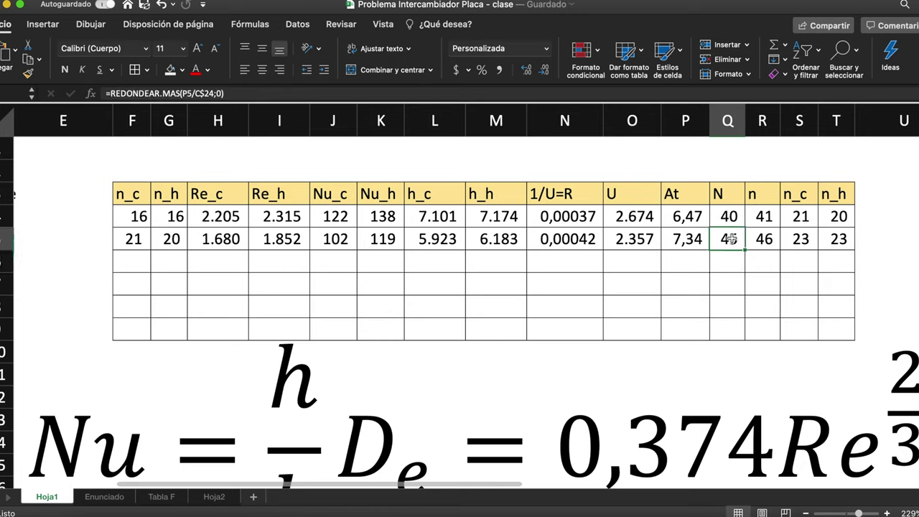
{"action": "key", "text": "Right"}
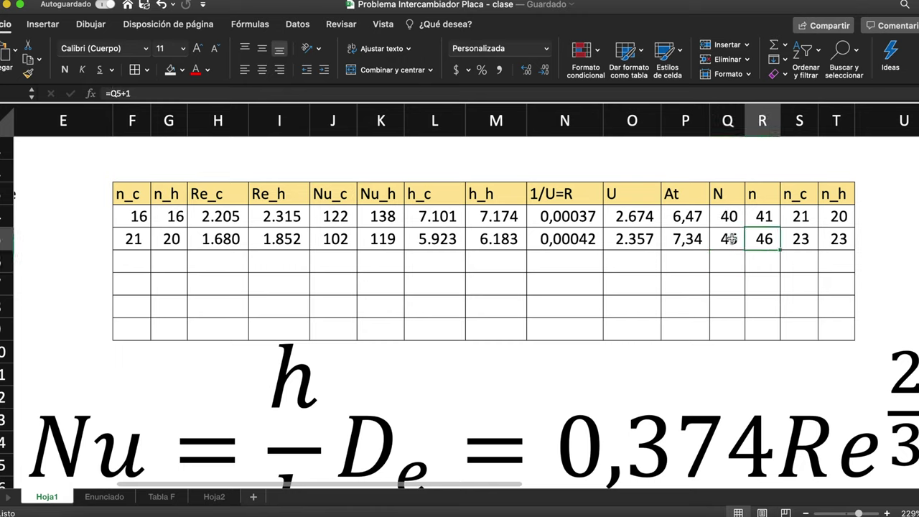
{"action": "key", "text": "Left"}
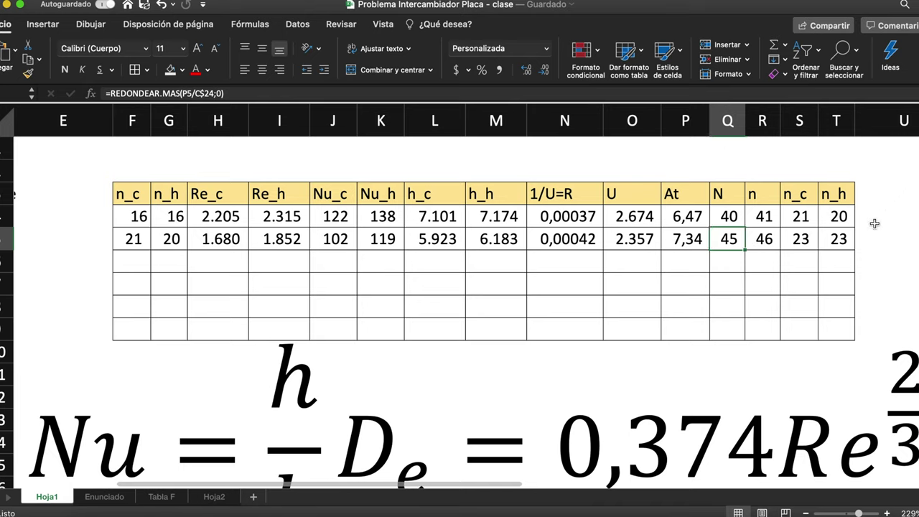
{"action": "left_click", "coordinate": [766, 239]}
{"action": "key", "text": "Right"}
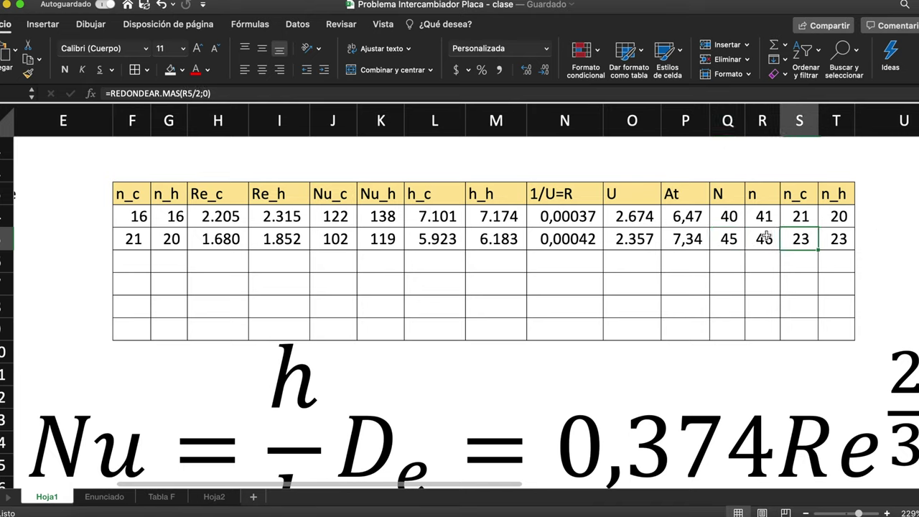
{"action": "key", "text": "shift+Right"}
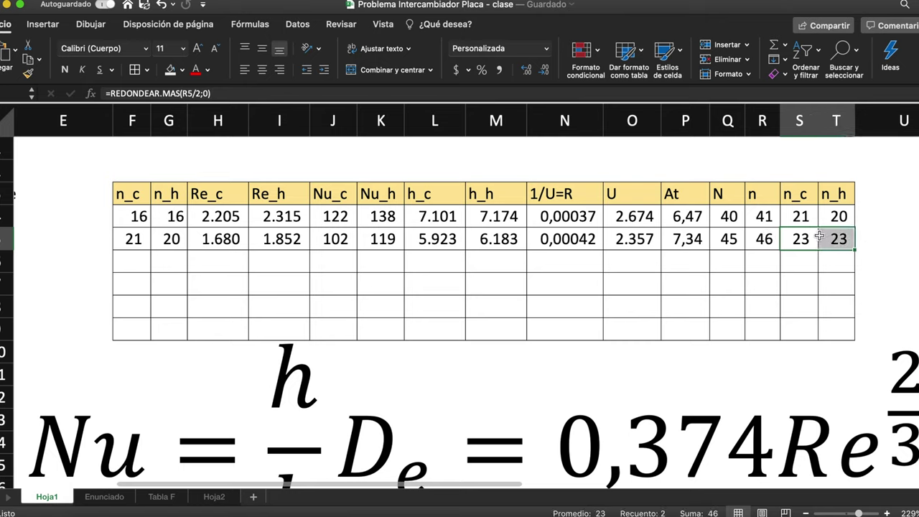
{"action": "left_click", "coordinate": [801, 238]}
{"action": "left_click", "coordinate": [835, 240]}
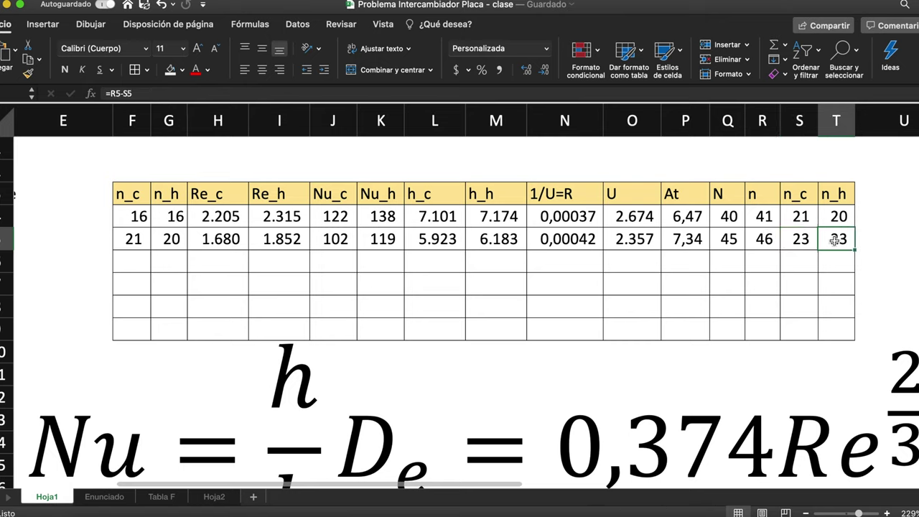
{"action": "left_click", "coordinate": [135, 239]}
{"action": "left_click", "coordinate": [164, 241]}
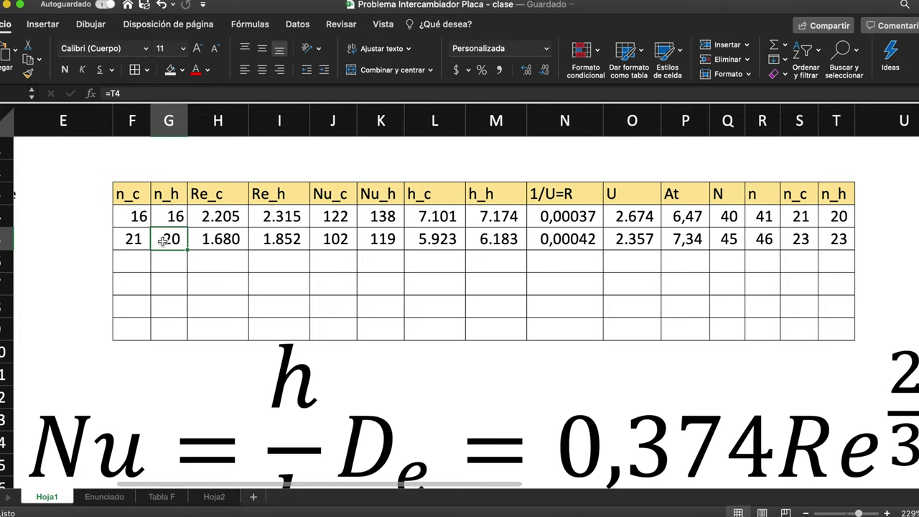
- Narrow columns U and V to a width of about 3,67 and add the headers Dif_c in U3 and Dif_h in V3
{"action": "left_click", "coordinate": [869, 212]}
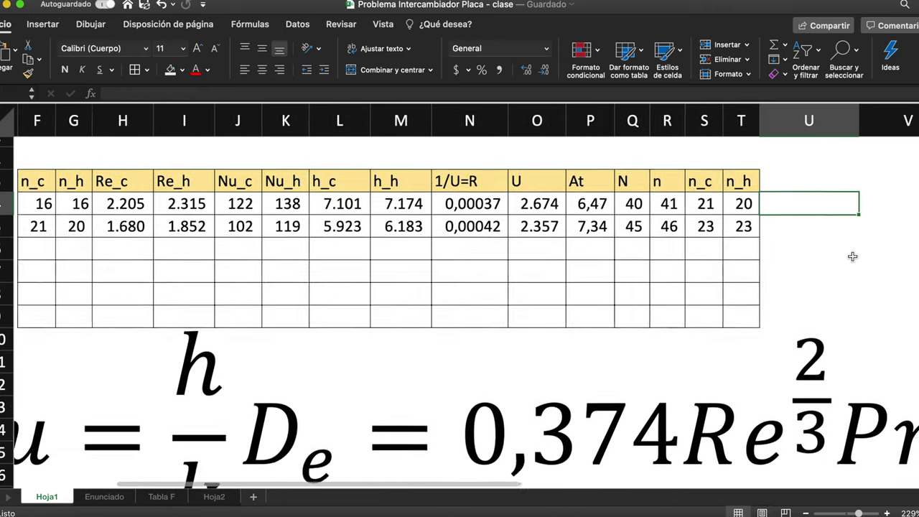
{"action": "mouse_move", "coordinate": [800, 127]}
{"action": "left_mouse_down"}
{"action": "mouse_move", "coordinate": [863, 131]}
{"action": "mouse_move", "coordinate": [764, 123]}
{"action": "mouse_move", "coordinate": [786, 128]}
{"action": "left_mouse_up"}
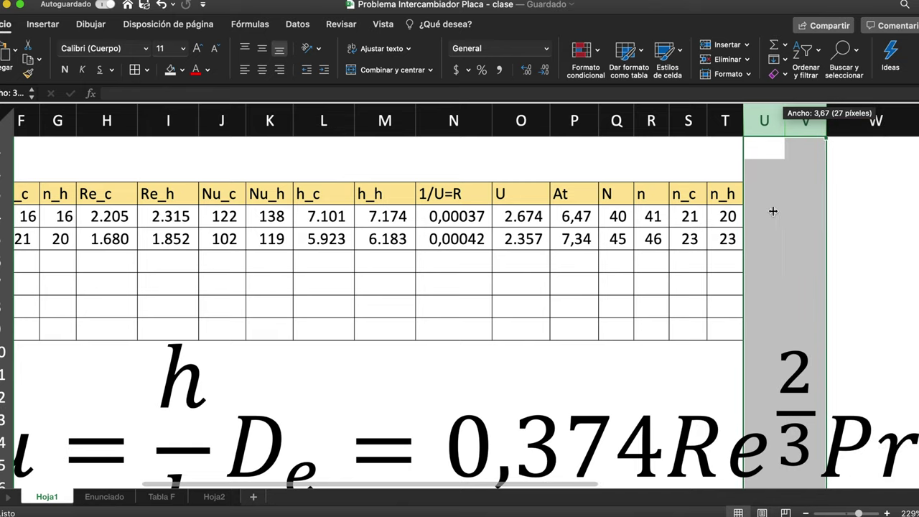
{"action": "left_click", "coordinate": [762, 200]}
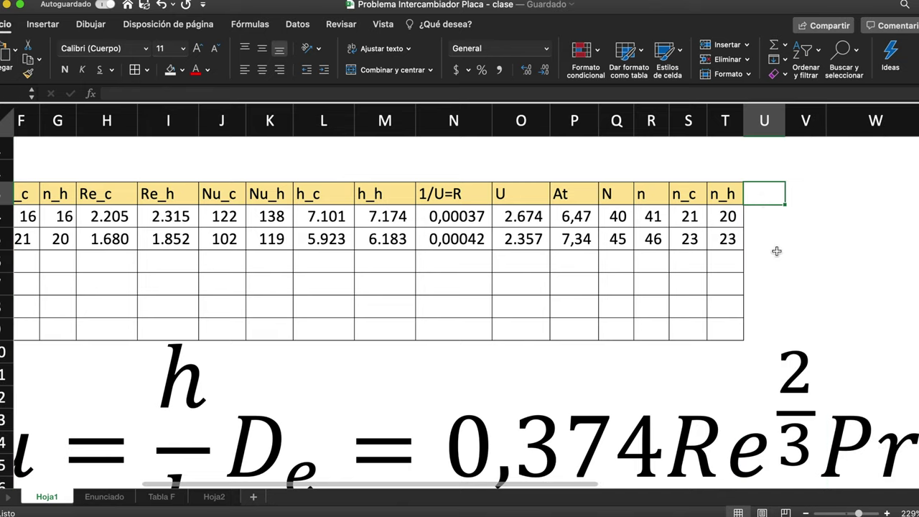
{"action": "type", "text": "Dif_c"}
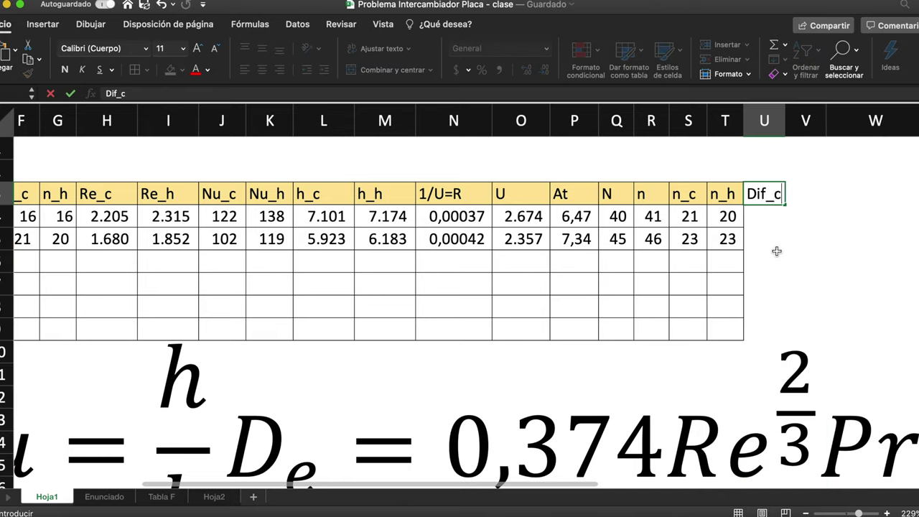
{"action": "key", "text": "Tab"}
{"action": "type", "text": "Dif_c"}
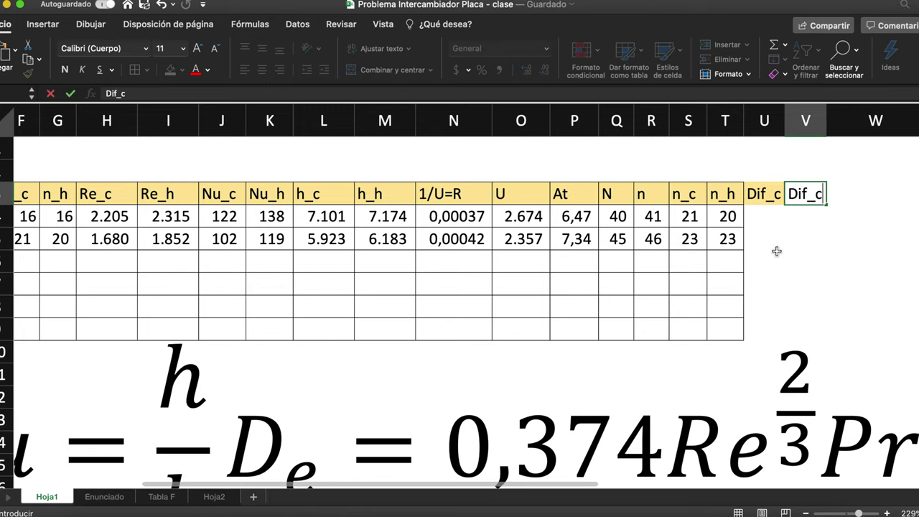
{"action": "key", "text": "Return"}
{"action": "key", "text": "Up"}
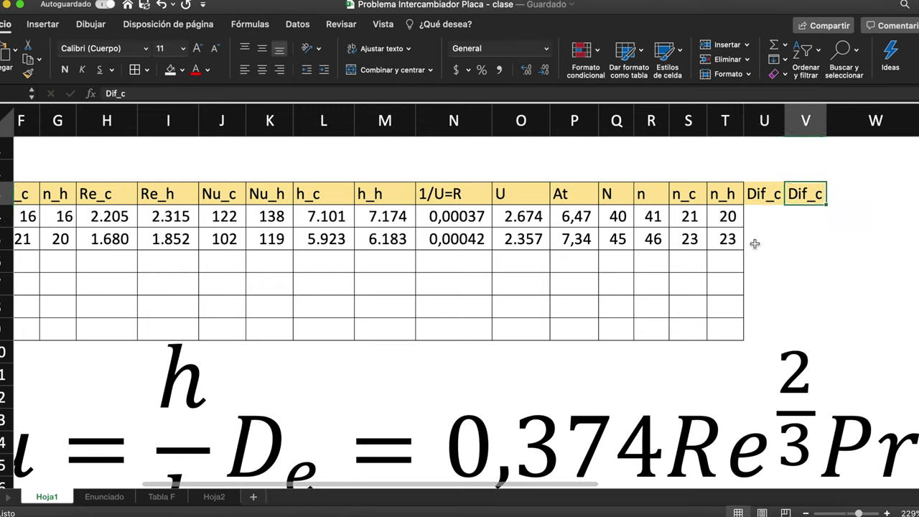
{"action": "left_click", "coordinate": [245, 93]}
{"action": "key", "text": "BackSpace"}
{"action": "type", "text": "h"}
{"action": "key", "text": "Return"}
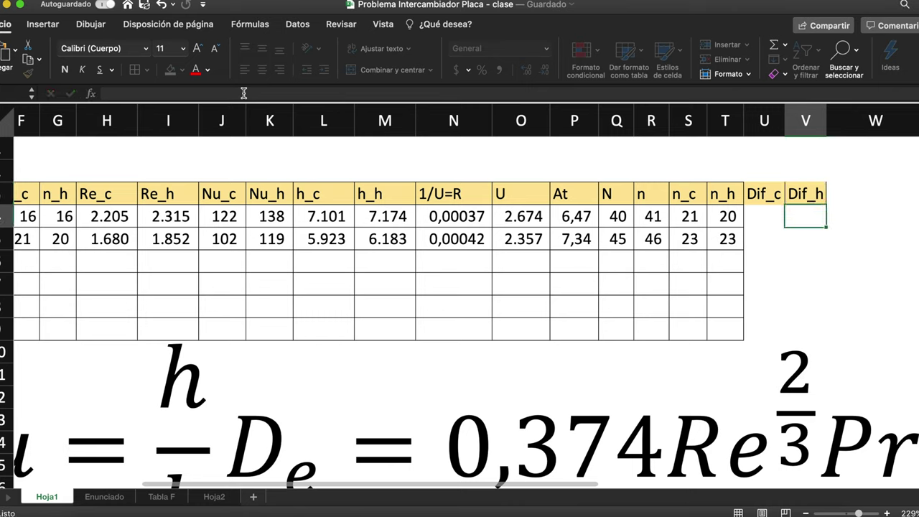
- Apply cell borders to the new columns over U3:V9, matching the height of the iteration table
{"action": "key", "text": "Up"}
{"action": "key", "text": "shift+Left"}
{"action": "key", "text": "shift+Down"}
{"action": "key", "text": "shift+Down"}
{"action": "key", "text": "shift+Down"}
{"action": "key", "text": "shift+Down"}
{"action": "key", "text": "shift+Down"}
{"action": "key", "text": "shift+Down"}
{"action": "key", "text": "shift+Down"}
{"action": "key", "text": "shift+Up"}
{"action": "left_click", "coordinate": [134, 70]}
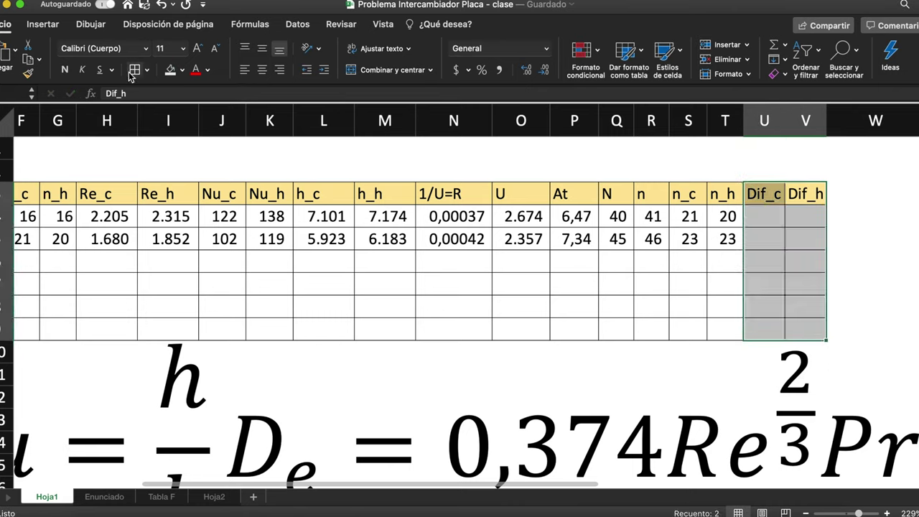
- Calculate the relative difference of n_c for the first iteration in U4 with =(S4-F4)/S4
{"action": "left_click", "coordinate": [764, 218]}
{"action": "type", "text": "=("}
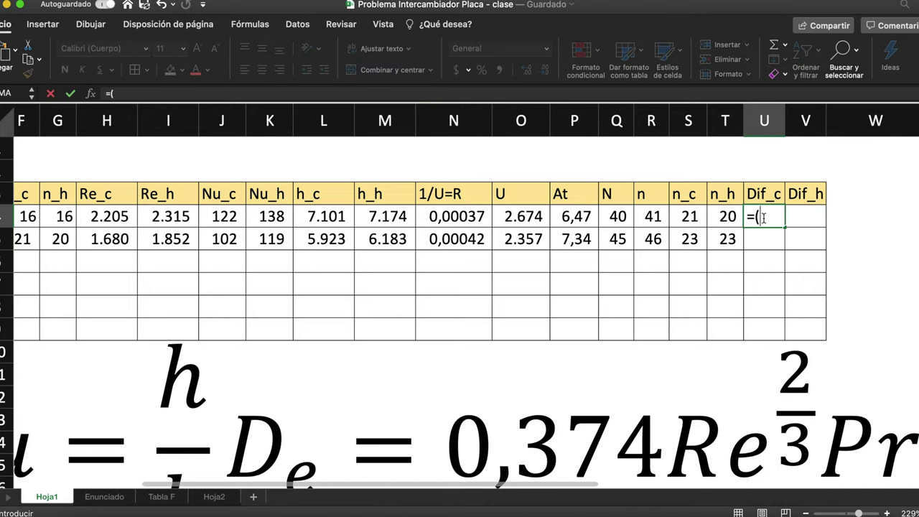
{"action": "left_click", "coordinate": [689, 217]}
{"action": "type", "text": "-"}
{"action": "scroll", "coordinate": [419, 315], "scroll_direction": "left", "scroll_amount": 10}
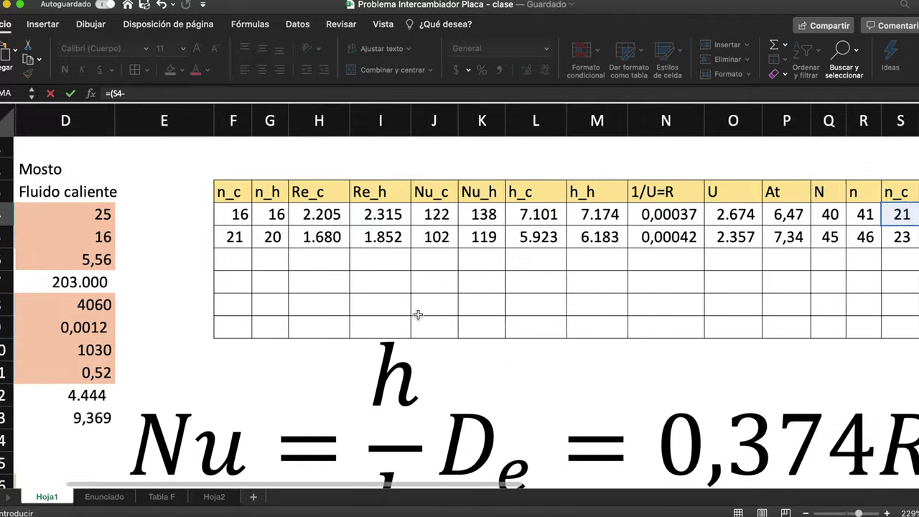
{"action": "left_click", "coordinate": [436, 214]}
{"action": "type", "text": ")/"}
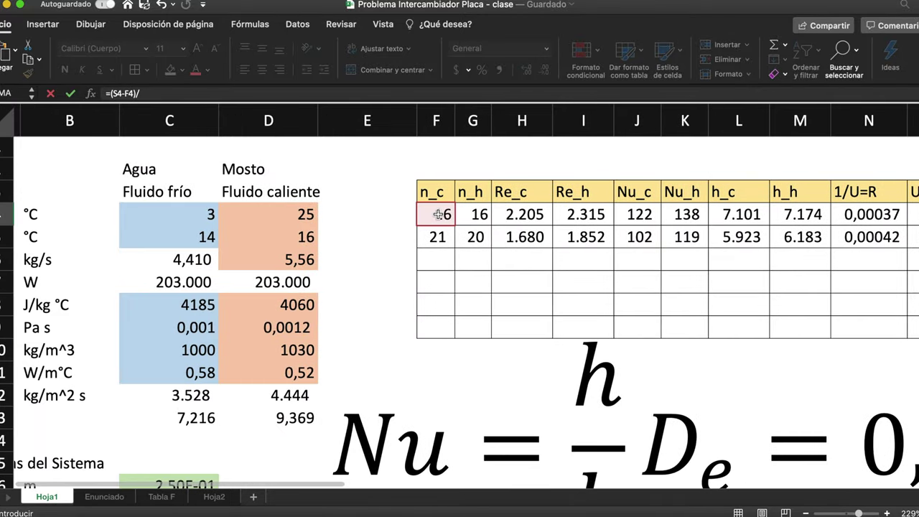
{"action": "scroll", "coordinate": [564, 268], "scroll_direction": "right", "scroll_amount": 6}
{"action": "scroll", "coordinate": [564, 269], "scroll_direction": "right", "scroll_amount": 3}
{"action": "left_click", "coordinate": [692, 216]}
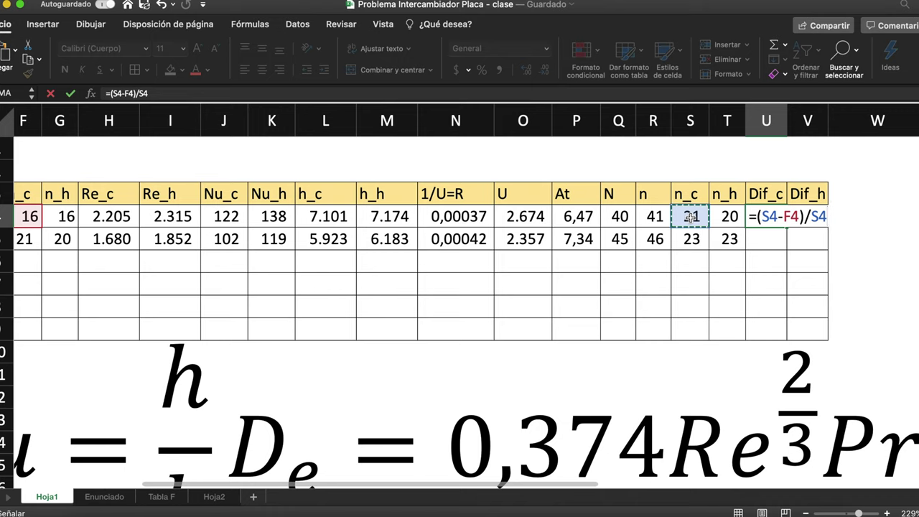
{"action": "key", "text": "Tab"}
{"action": "key", "text": "Left"}
{"action": "key", "text": "Right"}
- Calculate the relative difference of n_h for the first iteration in V4 with =(T4-G4)/T4
{"action": "type", "text": "="}
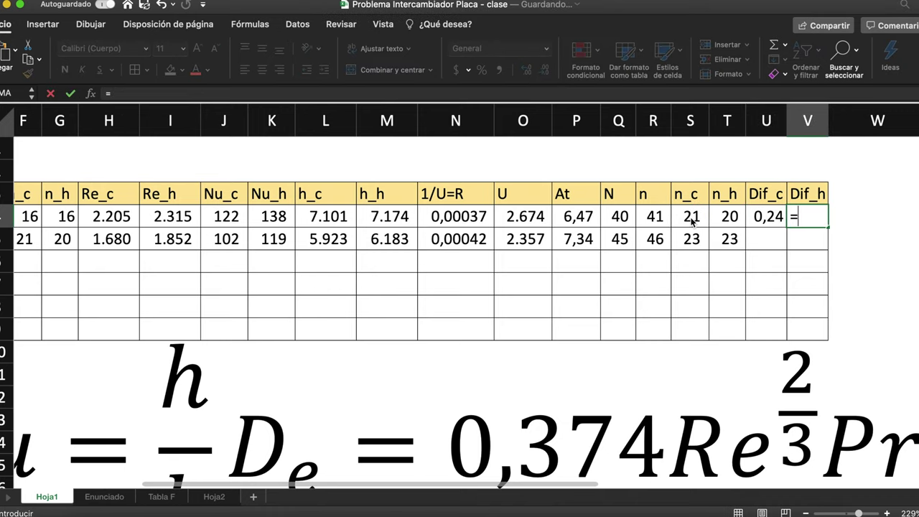
{"action": "type", "text": "("}
{"action": "left_click", "coordinate": [727, 216]}
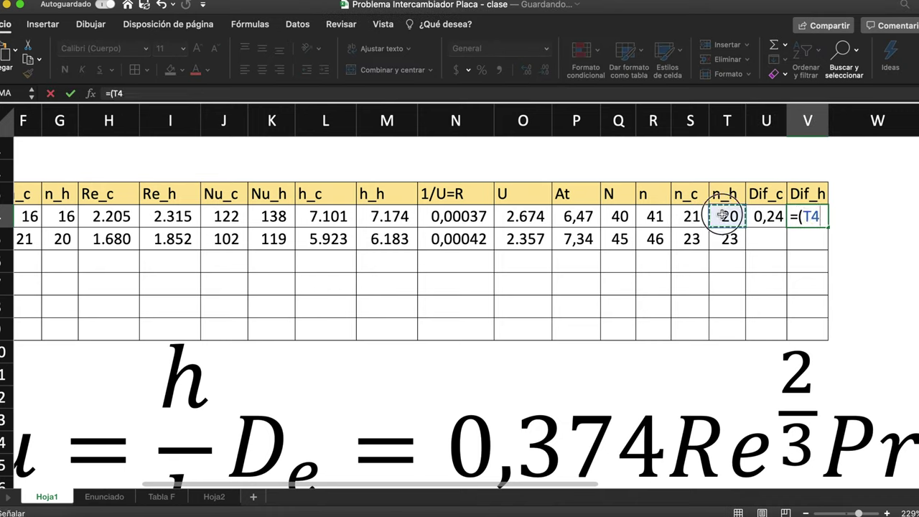
{"action": "type", "text": "-"}
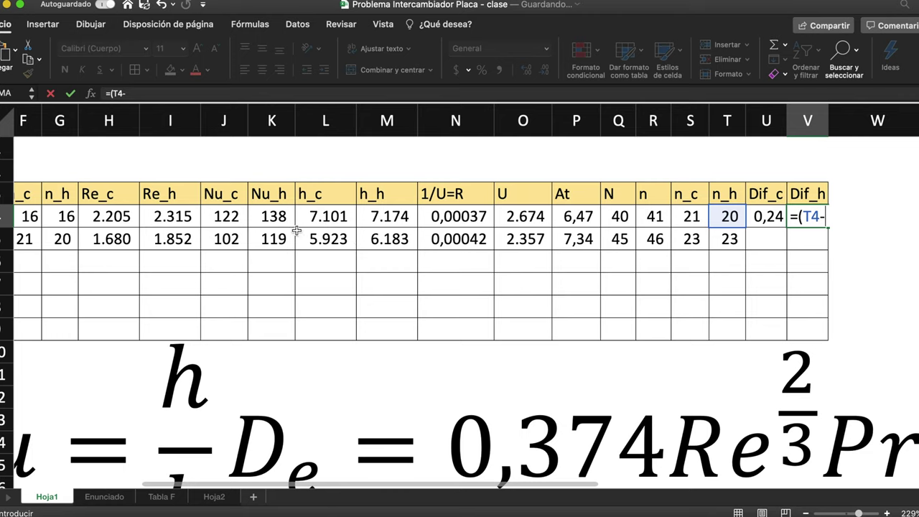
{"action": "left_click", "coordinate": [62, 217]}
{"action": "type", "text": ")/"}
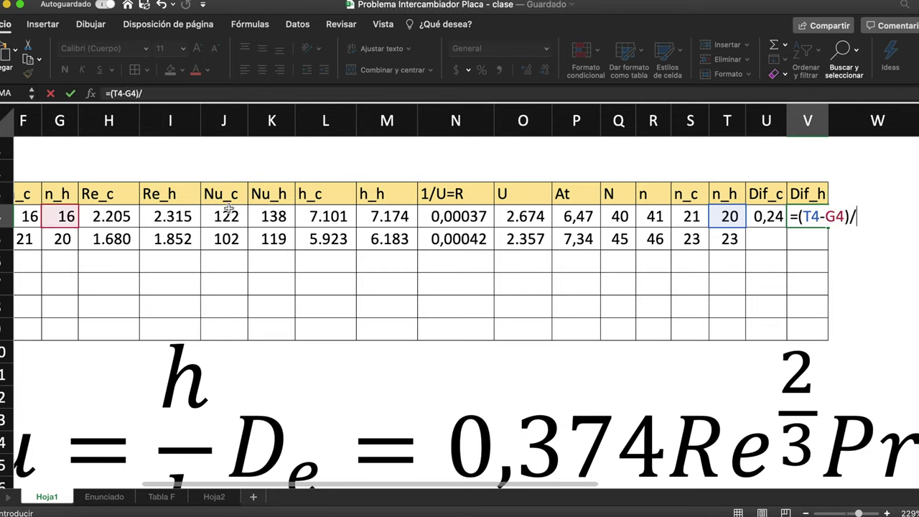
{"action": "left_click", "coordinate": [728, 216]}
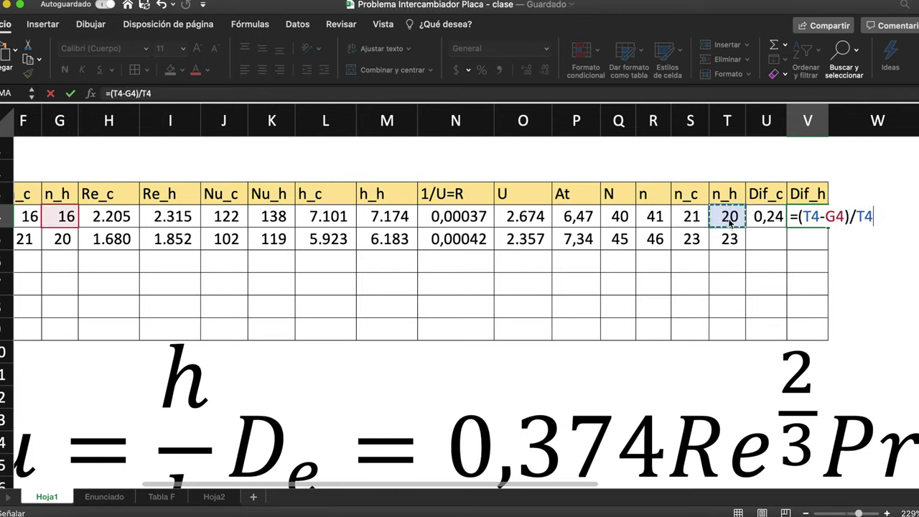
{"action": "key", "text": "Return"}
{"action": "key", "text": "Up"}
{"action": "key", "text": "Left"}
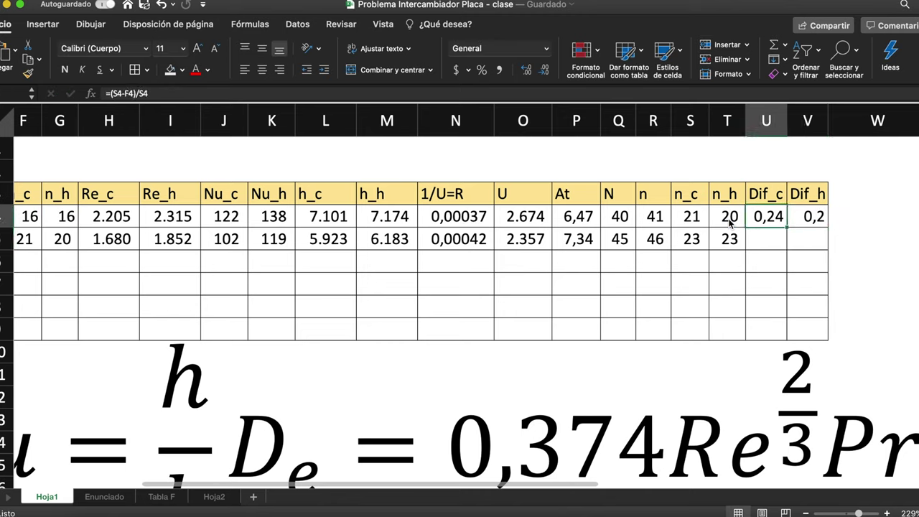
- Copy the Dif_c and Dif_h formulas from U4:V4 into the second iteration row, U5:V5
{"action": "left_click", "coordinate": [815, 217]}
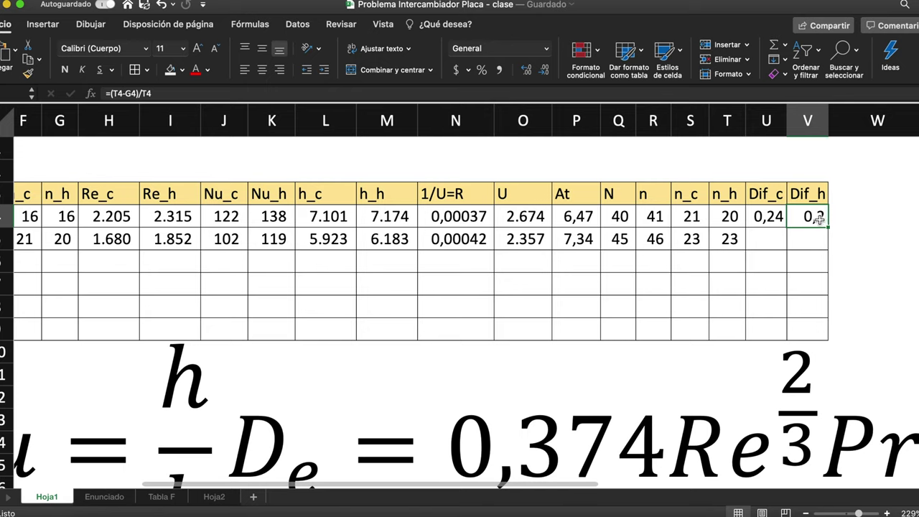
{"action": "left_click_drag", "start_coordinate": [770, 216], "coordinate": [806, 217]}
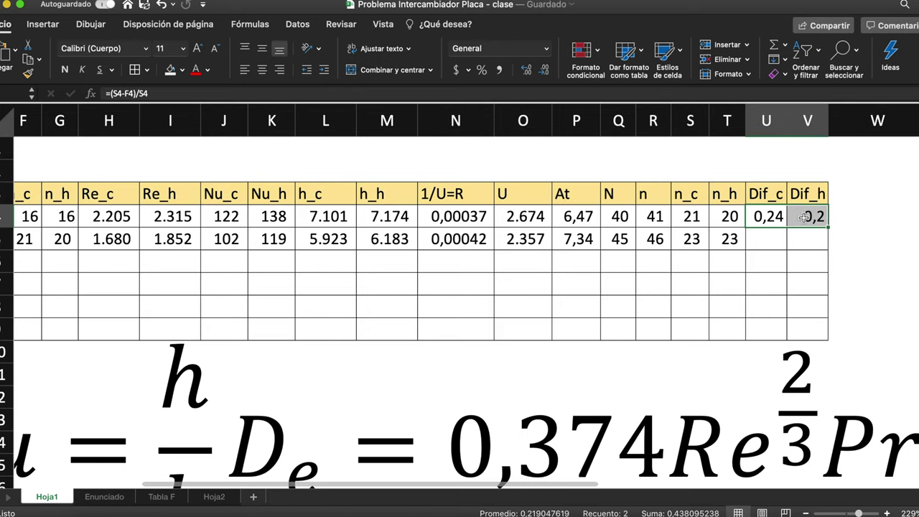
{"action": "key", "text": "super+c"}
{"action": "key", "text": "Down"}
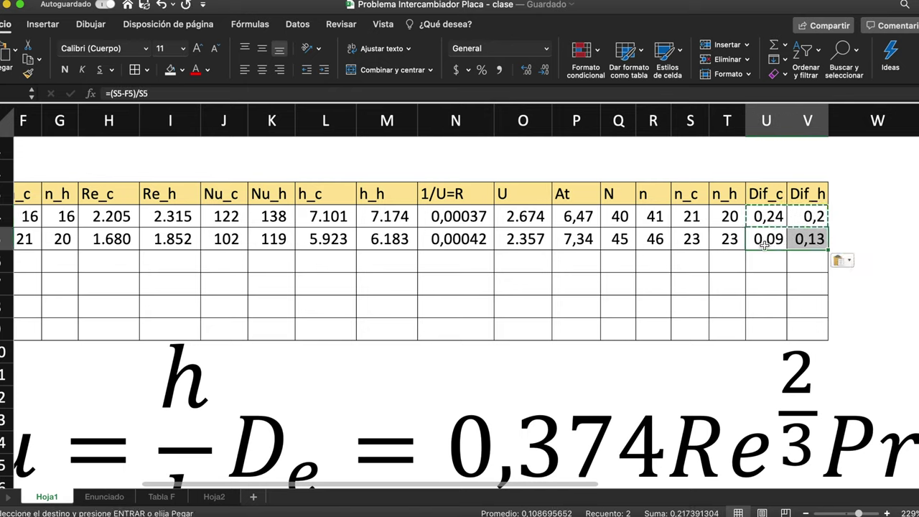
{"action": "left_click", "coordinate": [760, 247]}
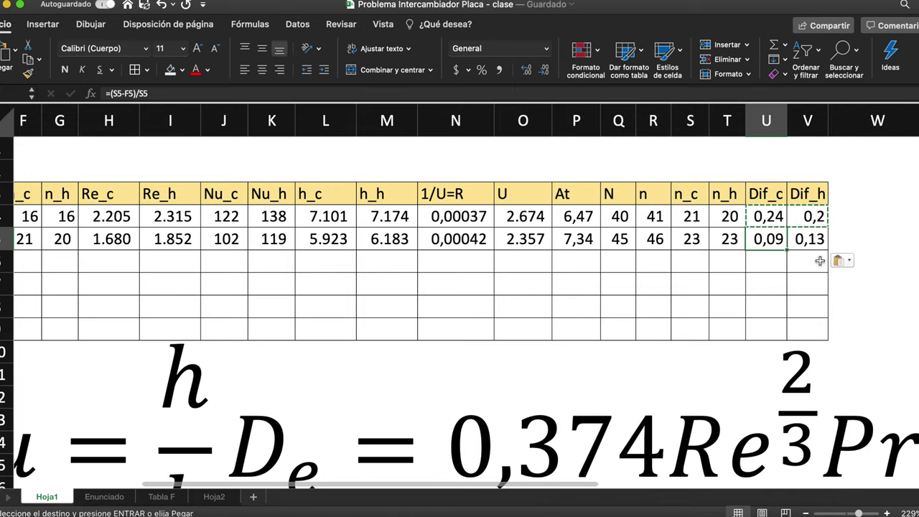
- Copy the complete second iteration row F5:V5 into the third iteration row, starting at F6
{"action": "scroll", "coordinate": [751, 367], "scroll_direction": "left", "scroll_amount": 3}
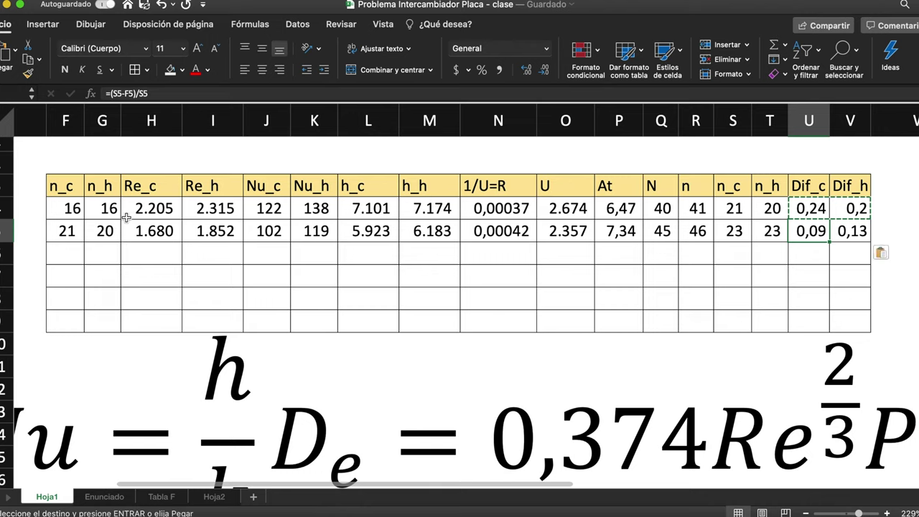
{"action": "left_click", "coordinate": [66, 230]}
{"action": "key", "text": "shift+Right"}
{"action": "key", "text": "shift+Right"}
{"action": "key", "text": "shift+Right"}
{"action": "key", "text": "shift+Right"}
{"action": "key", "text": "shift+Right"}
{"action": "key", "text": "shift+Right"}
{"action": "key", "text": "shift+Right"}
{"action": "key", "text": "shift+Right"}
{"action": "key", "text": "shift+Right"}
{"action": "key", "text": "shift+Right"}
{"action": "key", "text": "shift+Right"}
{"action": "key", "text": "shift+Right"}
{"action": "key", "text": "shift+Right"}
{"action": "key", "text": "shift+Right"}
{"action": "key", "text": "shift+Right"}
{"action": "key", "text": "shift+Right"}
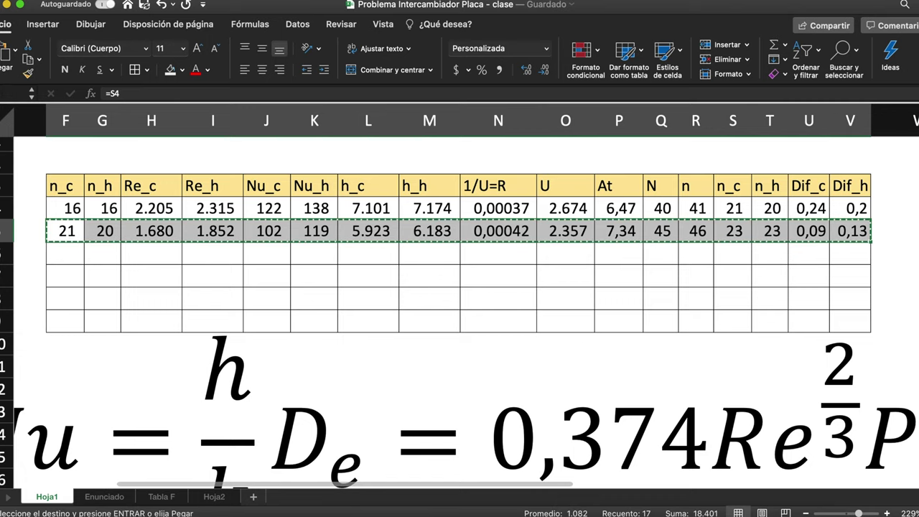
{"action": "left_click", "coordinate": [62, 259]}
{"action": "key", "text": "super+v"}
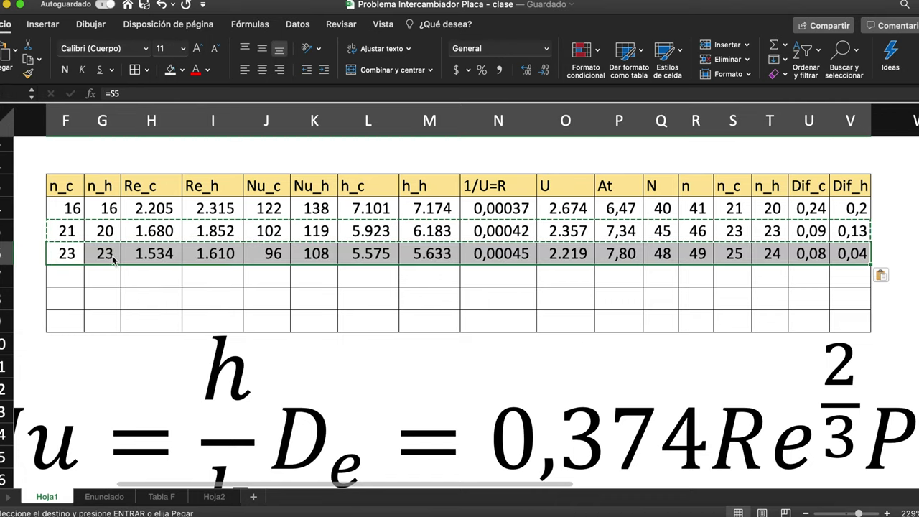
- Check the copied formulas of the third iteration across row 6, from Re_c through to Dif_c
{"action": "left_click", "coordinate": [161, 255]}
{"action": "key", "text": "Right"}
{"action": "key", "text": "Right"}
{"action": "key", "text": "Right"}
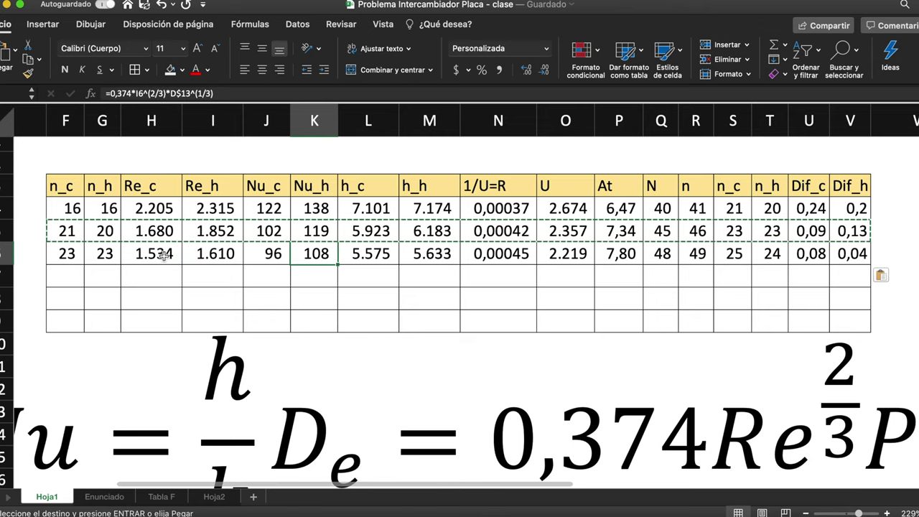
{"action": "key", "text": "Right"}
{"action": "key", "text": "Right"}
{"action": "key", "text": "Right"}
{"action": "key", "text": "Right"}
{"action": "key", "text": "Right"}
{"action": "key", "text": "Right"}
{"action": "key", "text": "Right"}
{"action": "key", "text": "Right"}
{"action": "key", "text": "Right"}
{"action": "key", "text": "Right"}
{"action": "key", "text": "Left"}
{"action": "key", "text": "Left"}
{"action": "key", "text": "Right"}
{"action": "key", "text": "Right"}
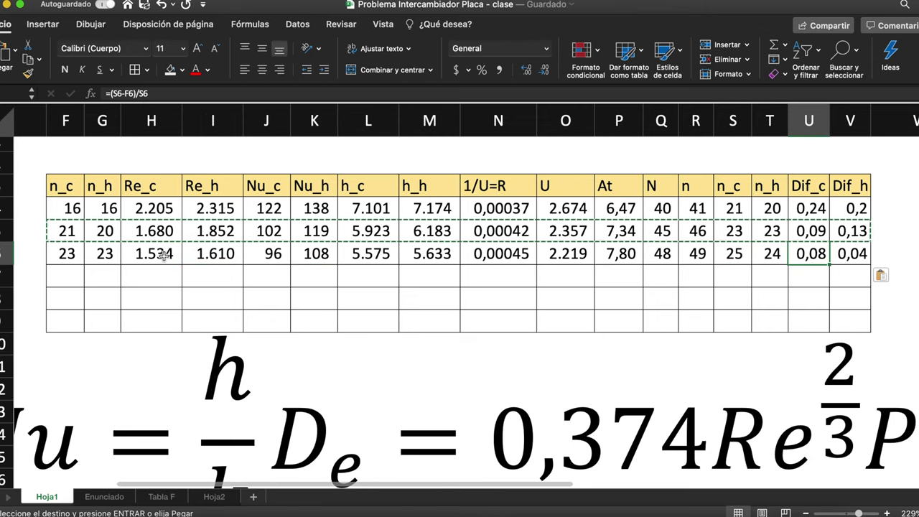
- Format the Dif_c and Dif_h cells U4:V9 as percentages
{"action": "mouse_move", "coordinate": [802, 208]}
{"action": "left_mouse_down"}
{"action": "mouse_move", "coordinate": [854, 208]}
{"action": "mouse_move", "coordinate": [838, 318]}
{"action": "left_mouse_up"}
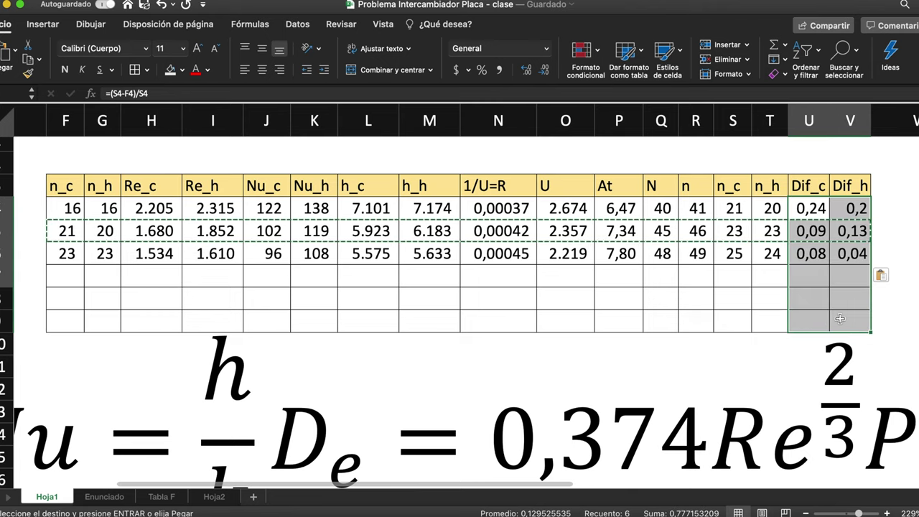
{"action": "left_click", "coordinate": [481, 69]}
{"action": "left_click", "coordinate": [800, 282]}
{"action": "key", "text": "Up"}
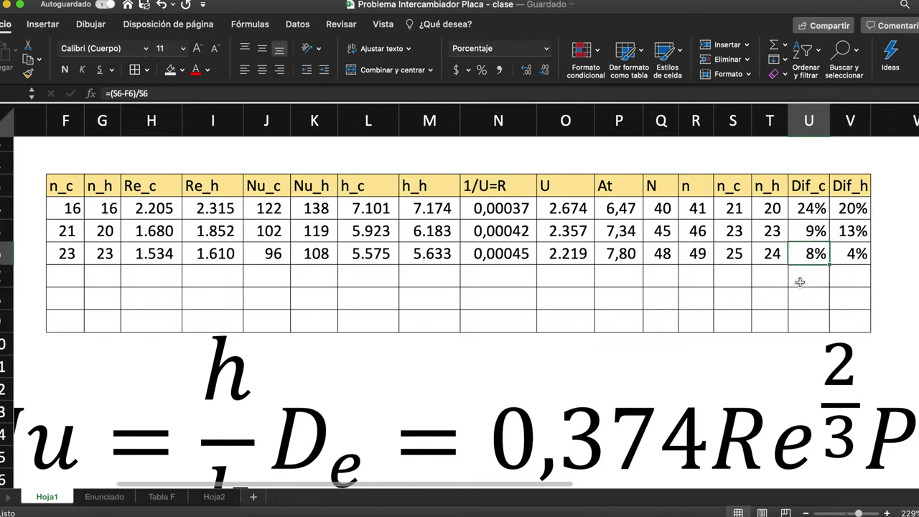
- Copy the third iteration row F6:V6 into the fourth iteration row, starting at F7
{"action": "key", "text": "Left"}
{"action": "key", "text": "Left"}
{"action": "key", "text": "Left"}
{"action": "key", "text": "Left"}
{"action": "key", "text": "Left"}
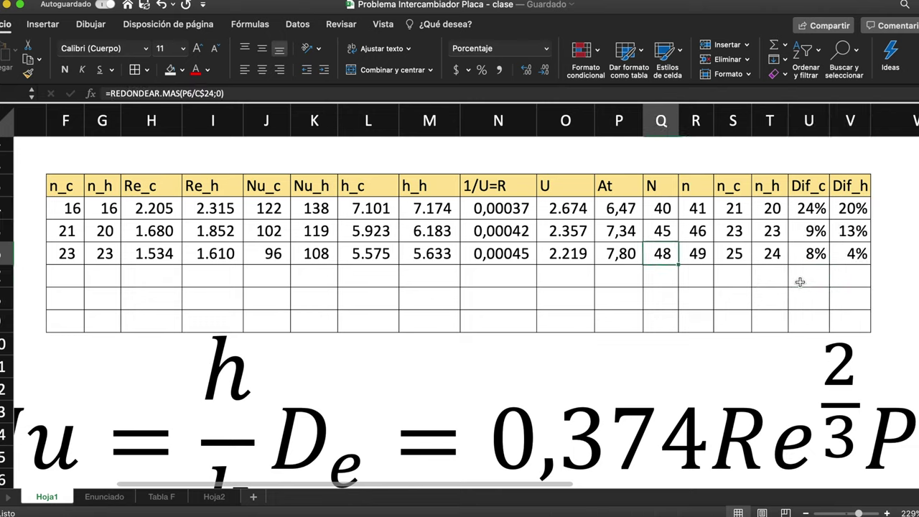
{"action": "left_click", "coordinate": [68, 254]}
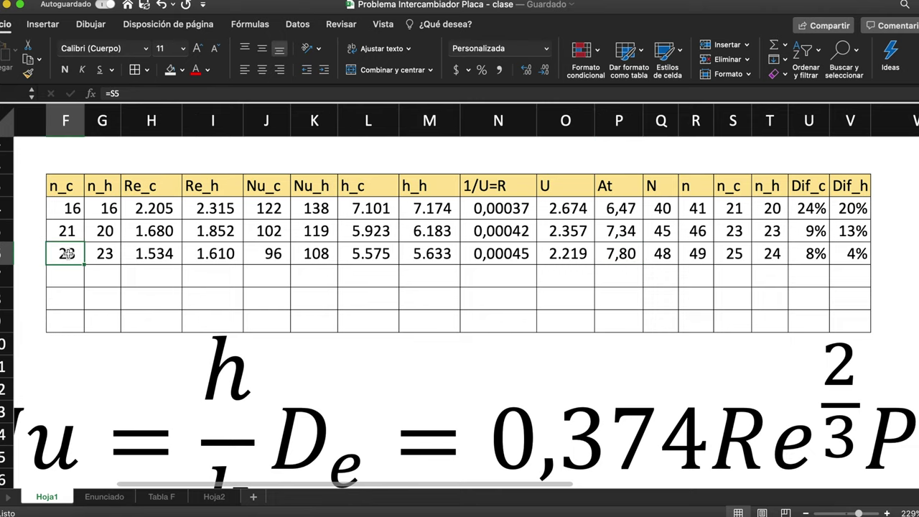
{"action": "key", "text": "shift+Right"}
{"action": "key", "text": "shift+Right"}
{"action": "key", "text": "shift+Right"}
{"action": "key", "text": "shift+Right"}
{"action": "key", "text": "shift+Right"}
{"action": "key", "text": "shift+Right"}
{"action": "key", "text": "shift+Right"}
{"action": "key", "text": "shift+Right"}
{"action": "key", "text": "shift+Right"}
{"action": "key", "text": "shift+Right"}
{"action": "key", "text": "shift+Right"}
{"action": "key", "text": "shift+Right"}
{"action": "key", "text": "shift+Right"}
{"action": "key", "text": "shift+Right"}
{"action": "key", "text": "shift+Right"}
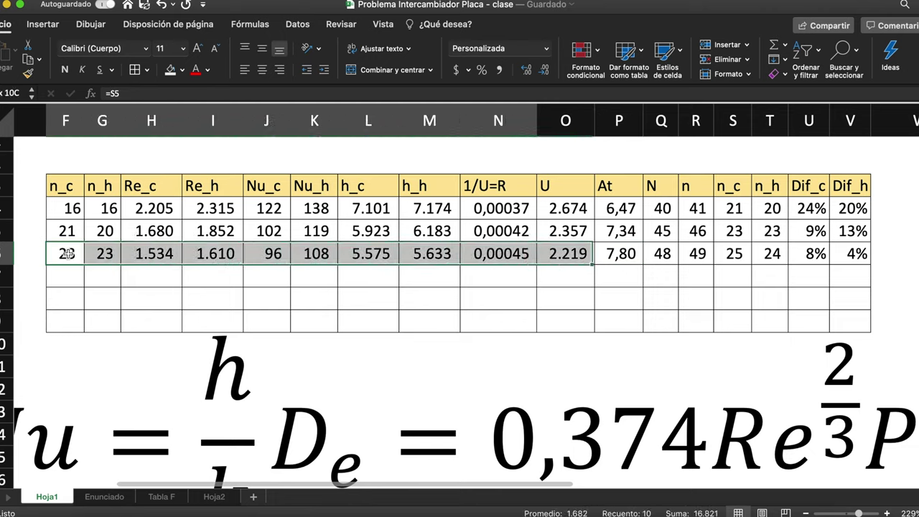
{"action": "key", "text": "shift+Right"}
{"action": "key", "text": "super+c"}
{"action": "key", "text": "Down"}
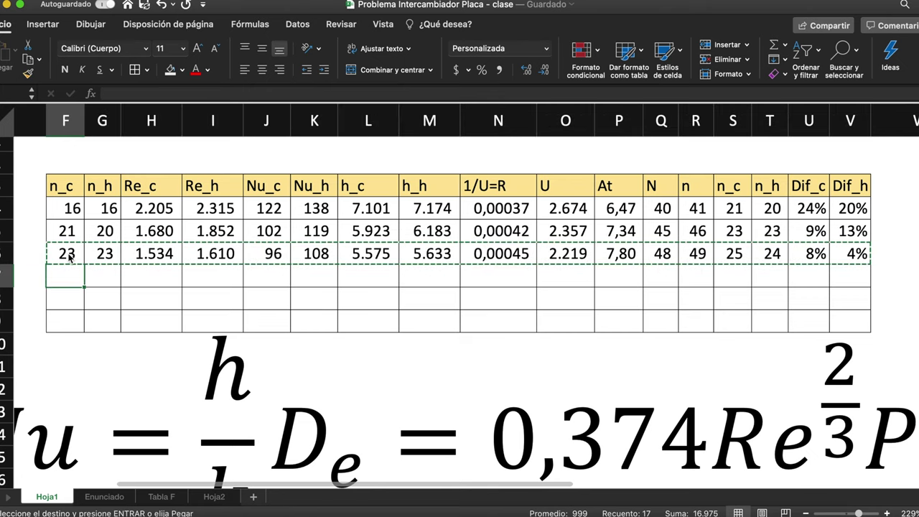
{"action": "key", "text": "super+v"}
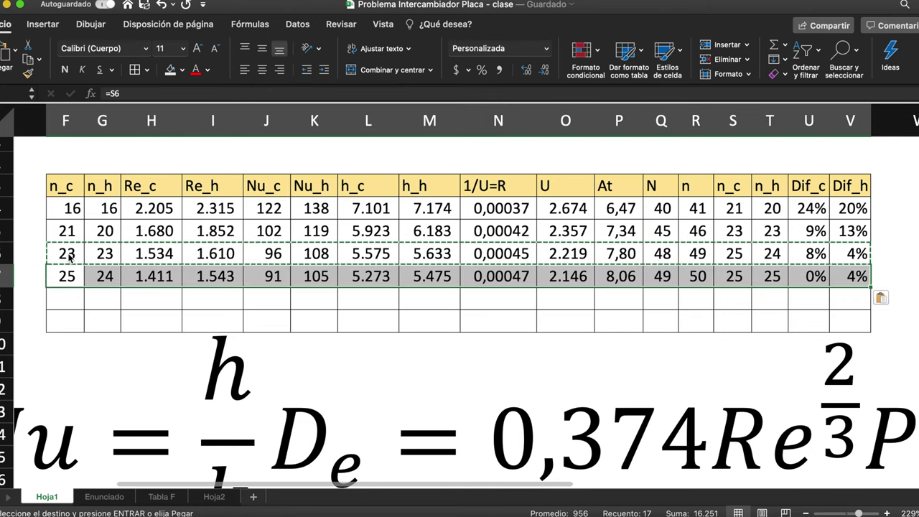
- Extend the iteration with the same copied row formulas into rows 8, 9 and 10
{"action": "key", "text": "Down"}
{"action": "key", "text": "super+v"}
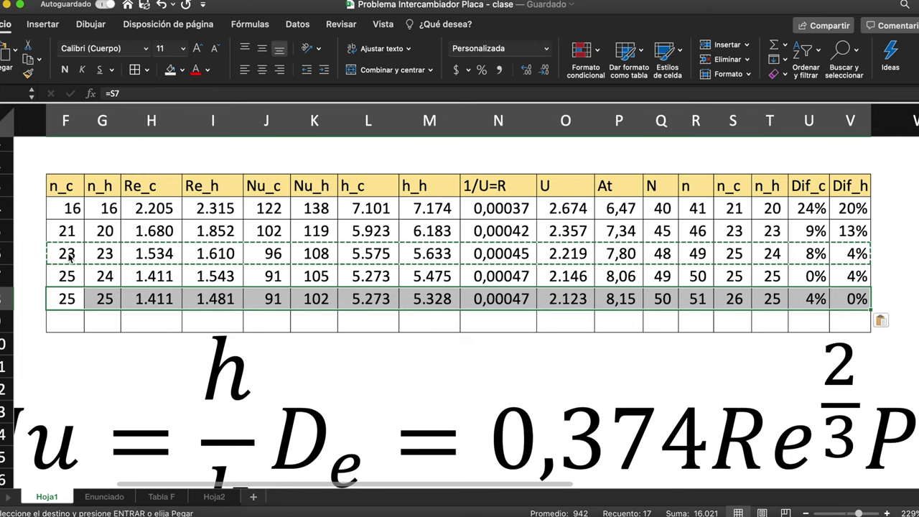
{"action": "key", "text": "Down"}
{"action": "key", "text": "super+v"}
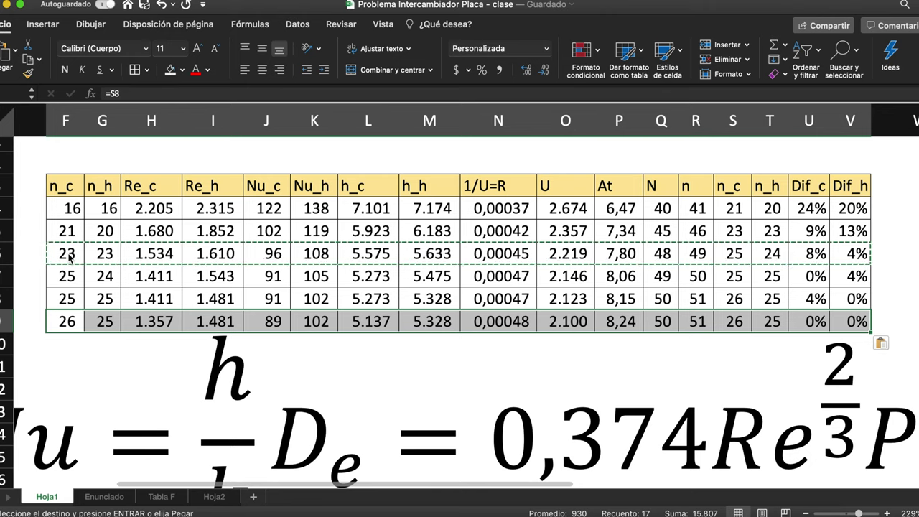
{"action": "key", "text": "Down"}
{"action": "key", "text": "super+v"}
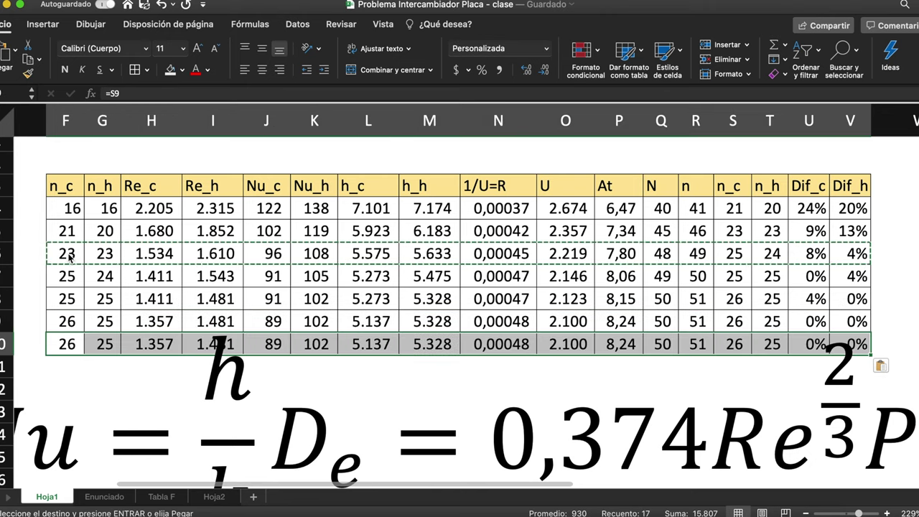
- Delete the large Nusselt equation text box that overlaps the last iteration row
{"action": "left_click", "coordinate": [291, 421]}
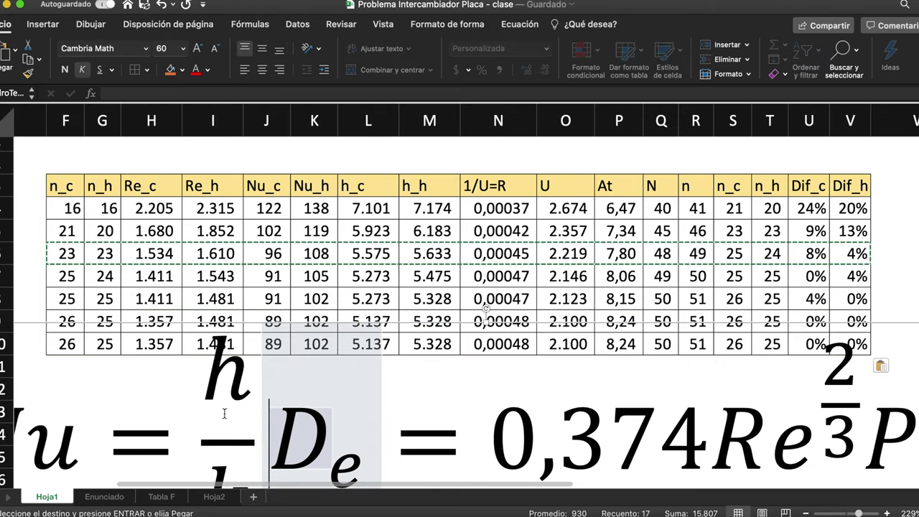
{"action": "left_click", "coordinate": [900, 323]}
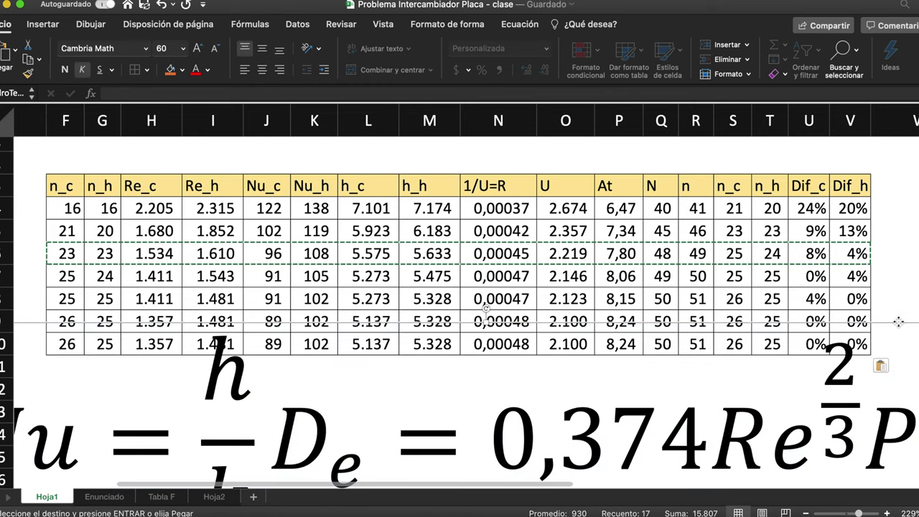
{"action": "key", "text": "Delete"}
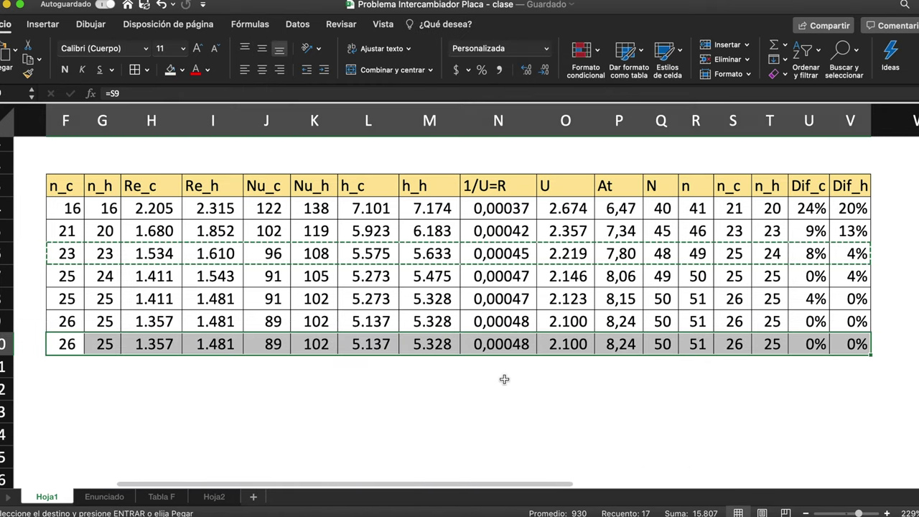
- Highlight the last iteration's n_c and n_h pairs, F10:G10 and S10:T10, with the same light orange fill
{"action": "left_click", "coordinate": [66, 347]}
{"action": "left_click_drag", "start_coordinate": [66, 346], "coordinate": [98, 346]}
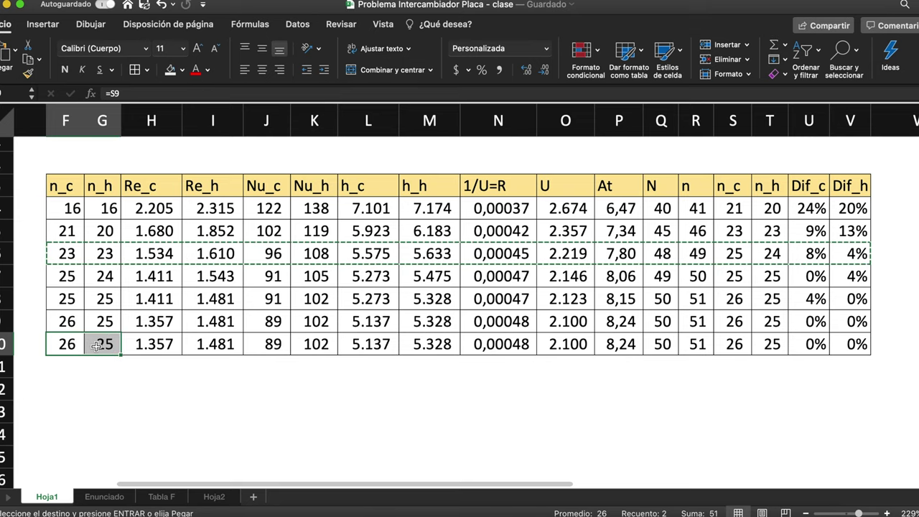
{"action": "left_click_drag", "start_coordinate": [729, 346], "coordinate": [766, 345]}
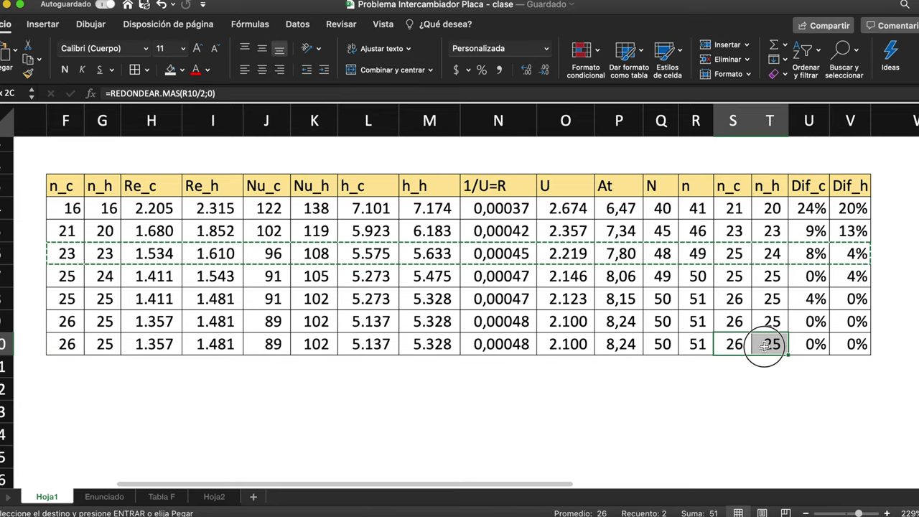
{"action": "left_click_drag", "start_coordinate": [66, 344], "coordinate": [99, 344]}
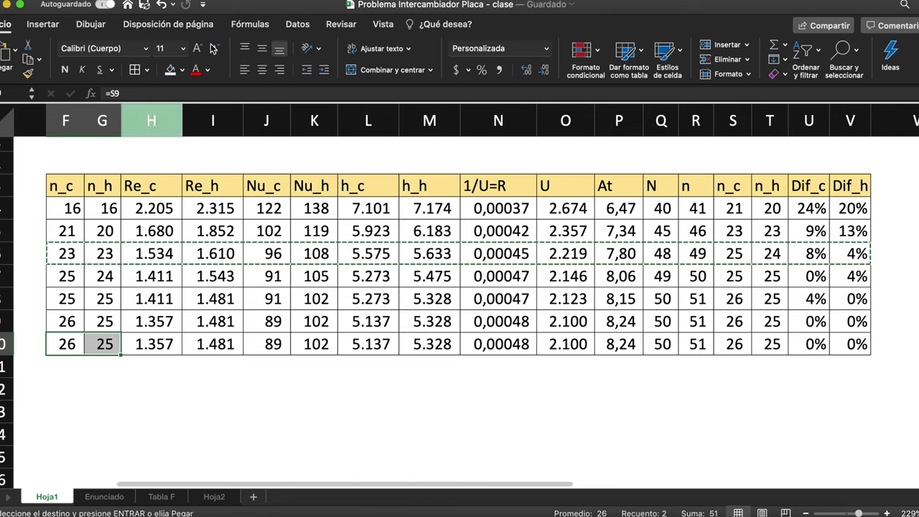
{"action": "left_click", "coordinate": [183, 70]}
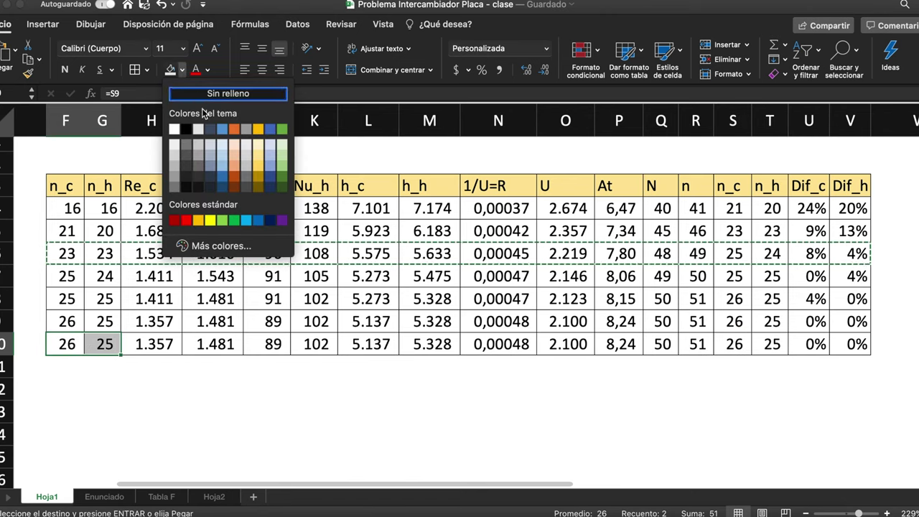
{"action": "left_click", "coordinate": [235, 160]}
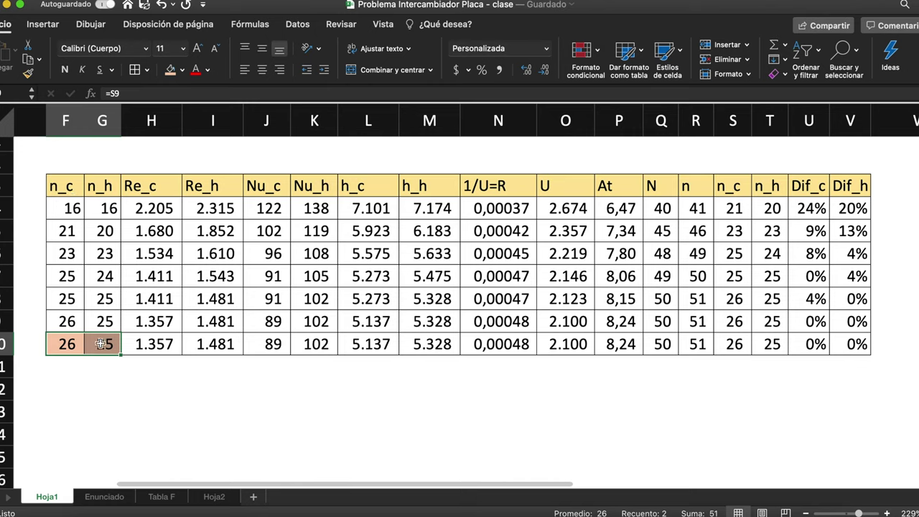
{"action": "left_click_drag", "start_coordinate": [735, 344], "coordinate": [771, 345]}
{"action": "left_click", "coordinate": [171, 69]}
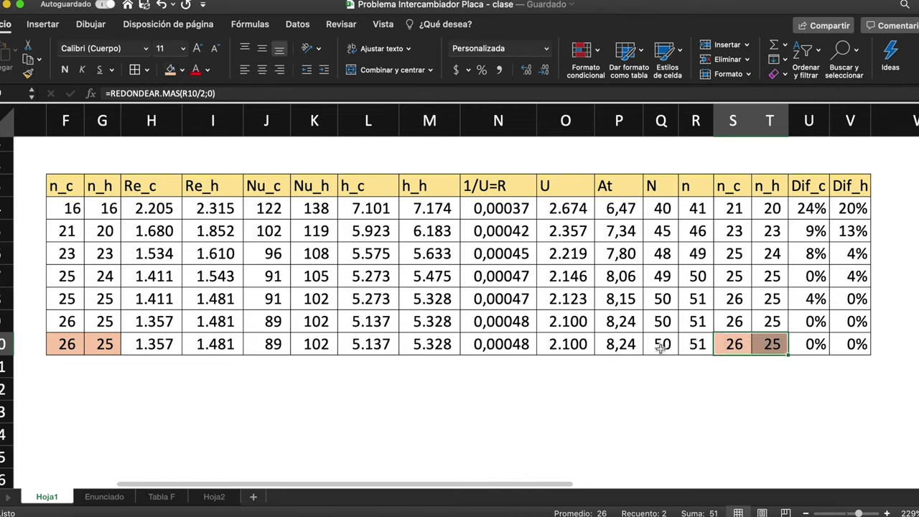
- Review n and N in the last iteration row against the requested results on the Enunciado sheet
{"action": "left_click", "coordinate": [683, 350]}
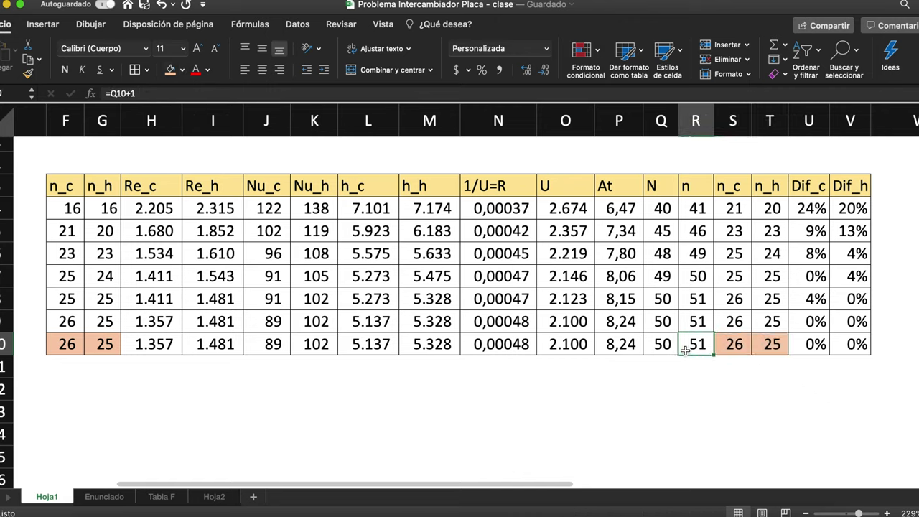
{"action": "key", "text": "Left"}
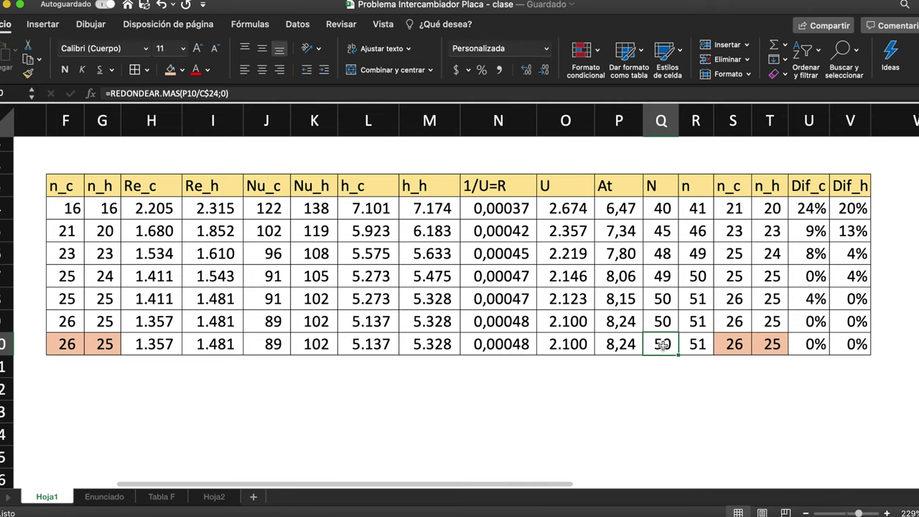
{"action": "left_click", "coordinate": [105, 498]}
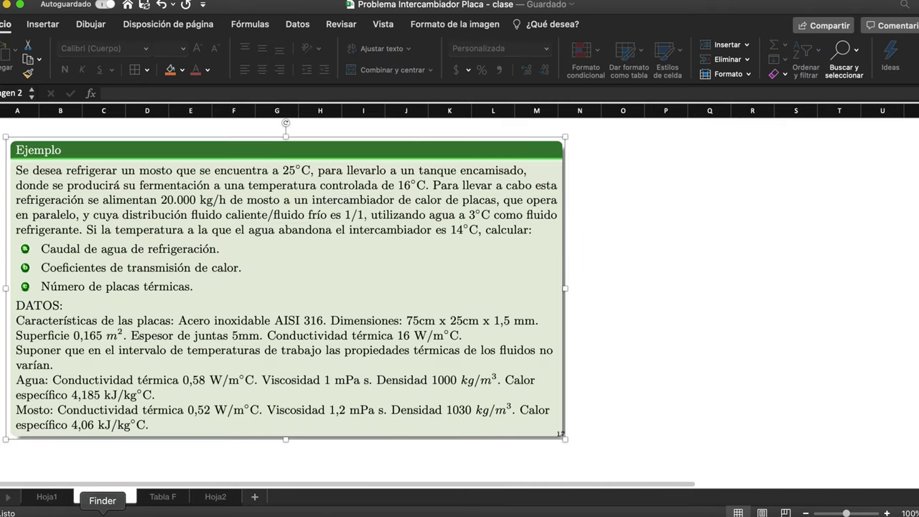
{"action": "left_click", "coordinate": [46, 497]}
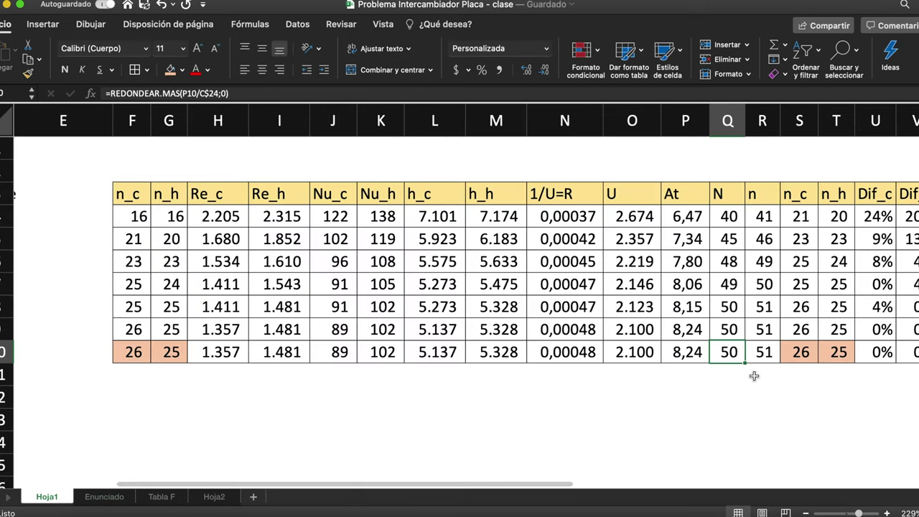
{"action": "scroll", "coordinate": [754, 376], "scroll_direction": "right", "scroll_amount": 2}
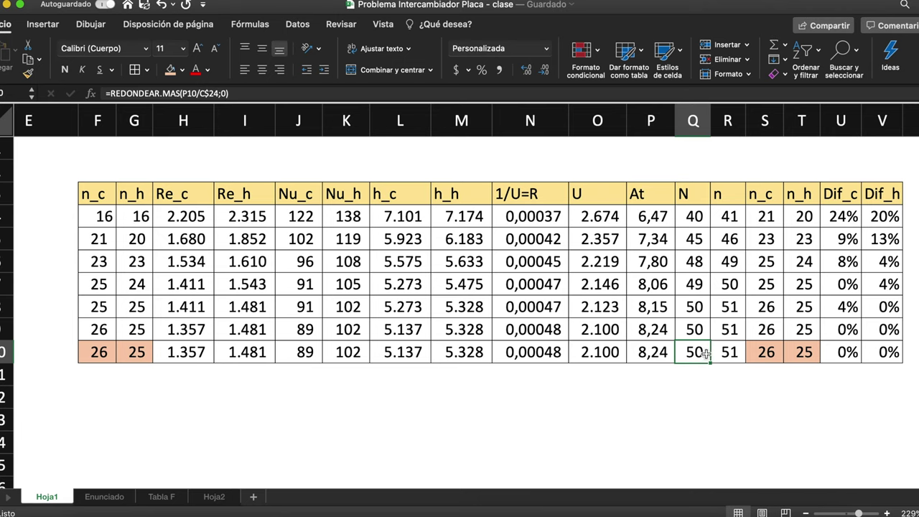
{"action": "left_click", "coordinate": [104, 497]}
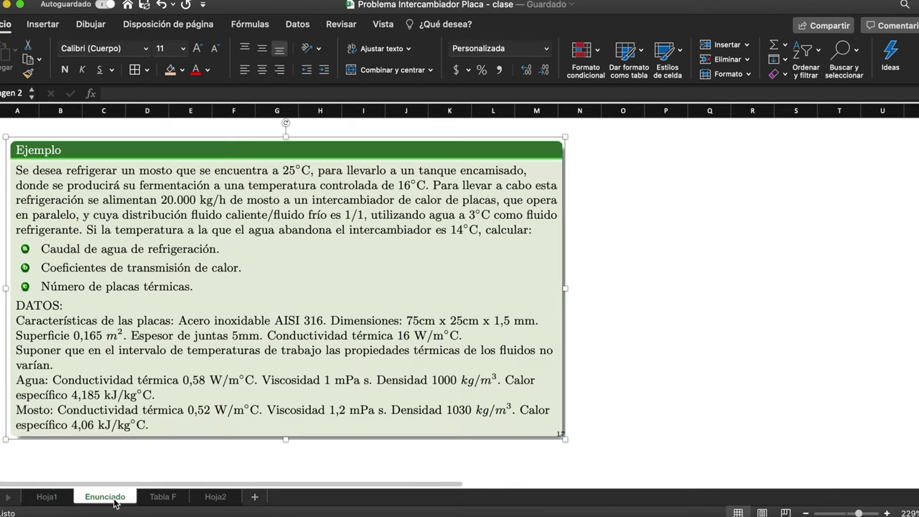
{"action": "left_click", "coordinate": [47, 497]}
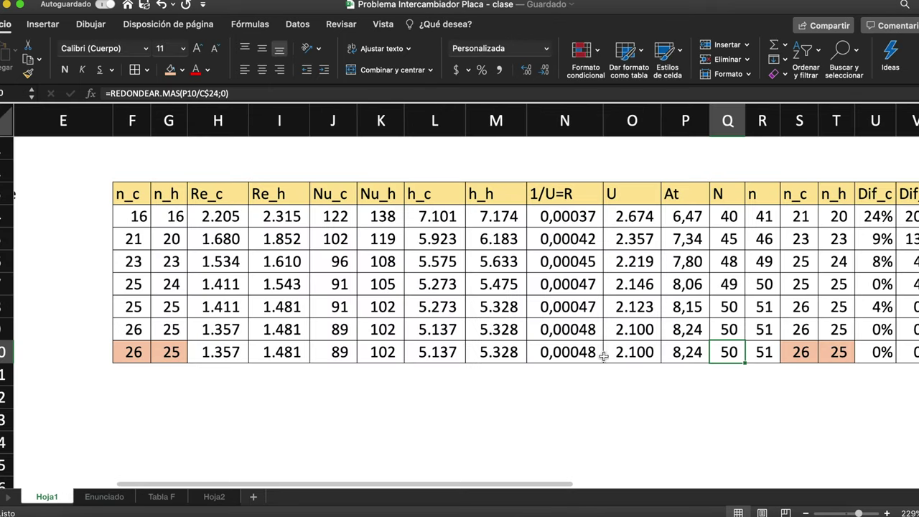
- Show the final h_c and h_h coefficients in L10 and M10 with two decimal places
{"action": "left_click", "coordinate": [439, 350]}
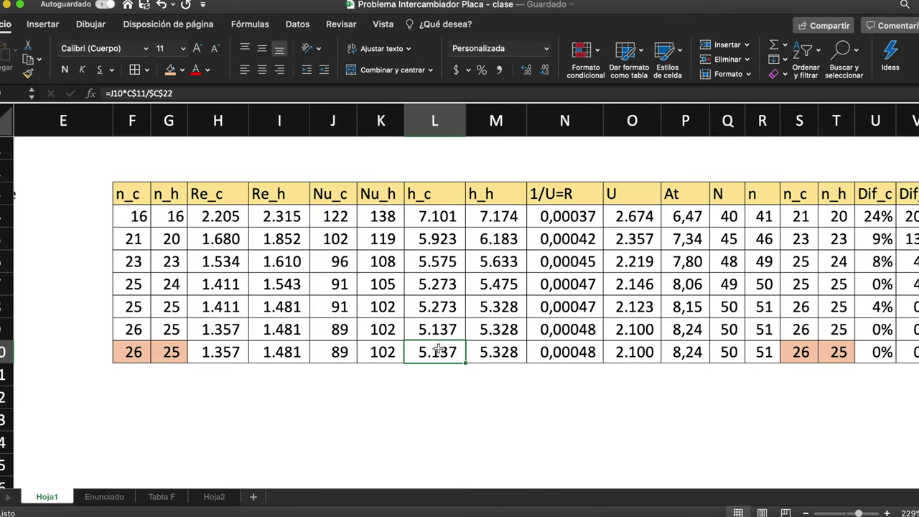
{"action": "left_click", "coordinate": [528, 71]}
{"action": "left_click", "coordinate": [528, 71]}
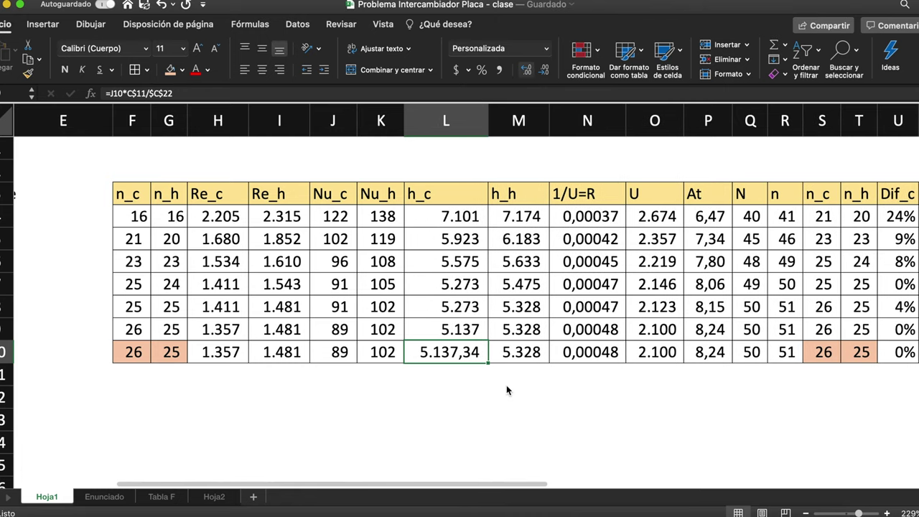
{"action": "left_click", "coordinate": [523, 351]}
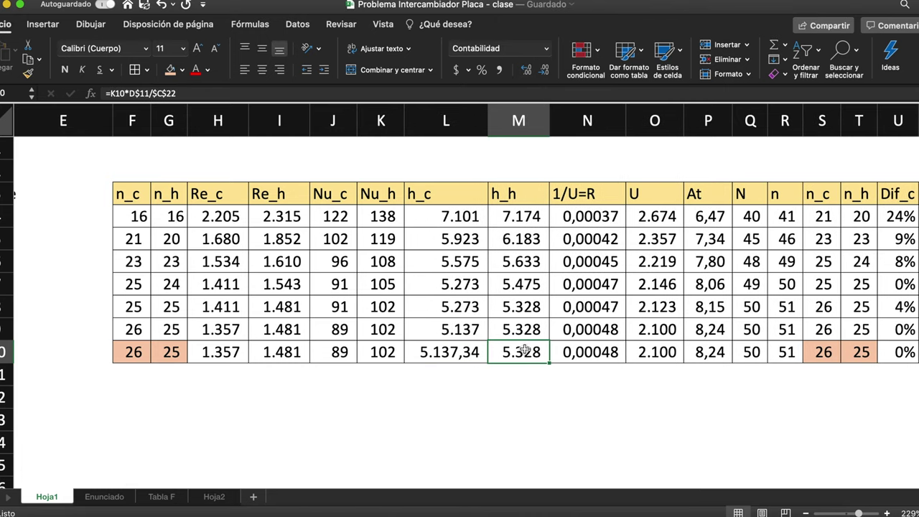
{"action": "left_click", "coordinate": [526, 72]}
{"action": "left_click", "coordinate": [525, 71]}
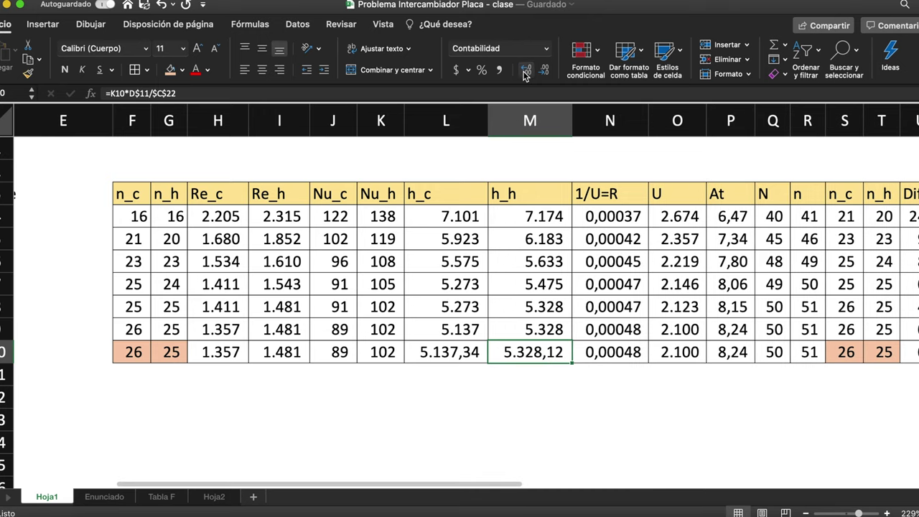